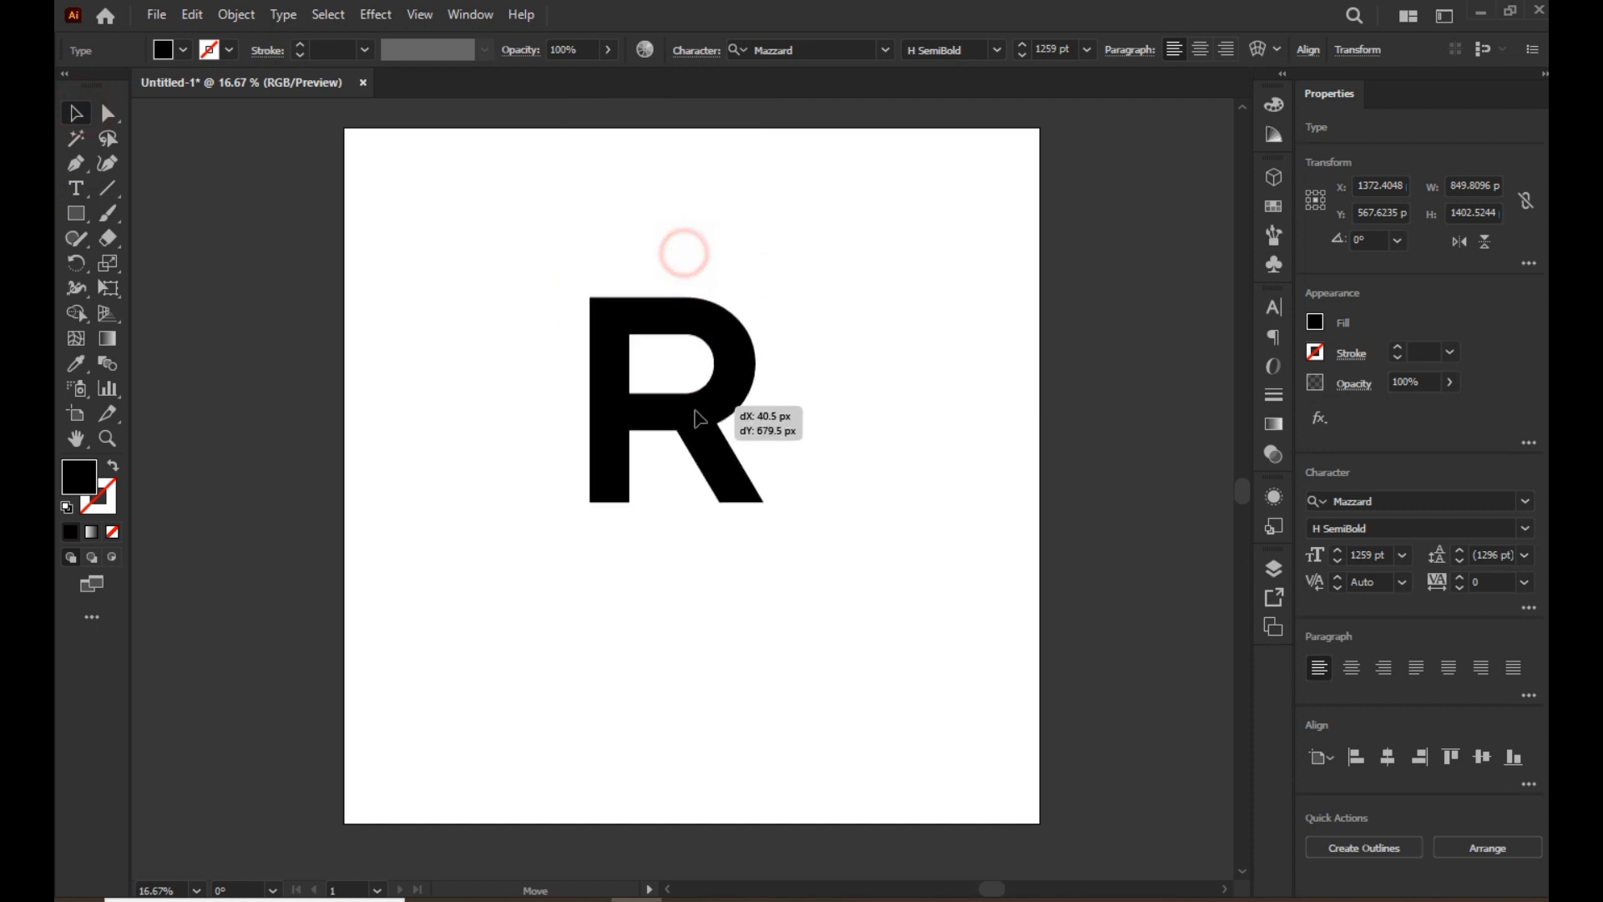
- Convert the letter R to outlines and split it into separate paths by ungrouping and releasing its compound path
right_click(697, 447)
left_click(735, 557)
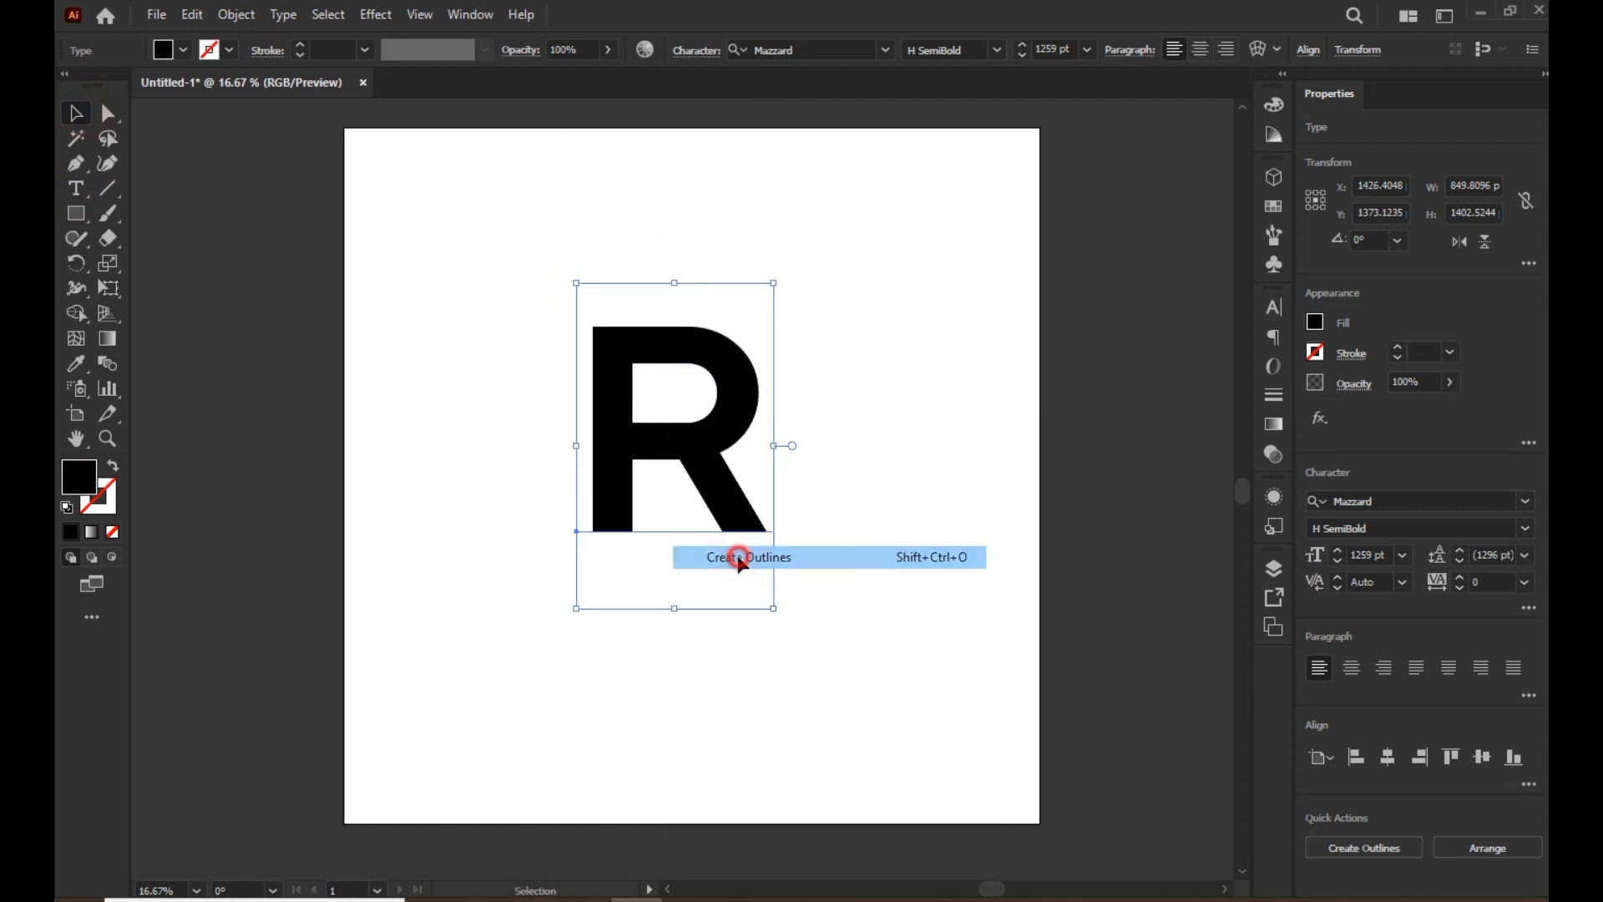
right_click(632, 399)
left_click(682, 567)
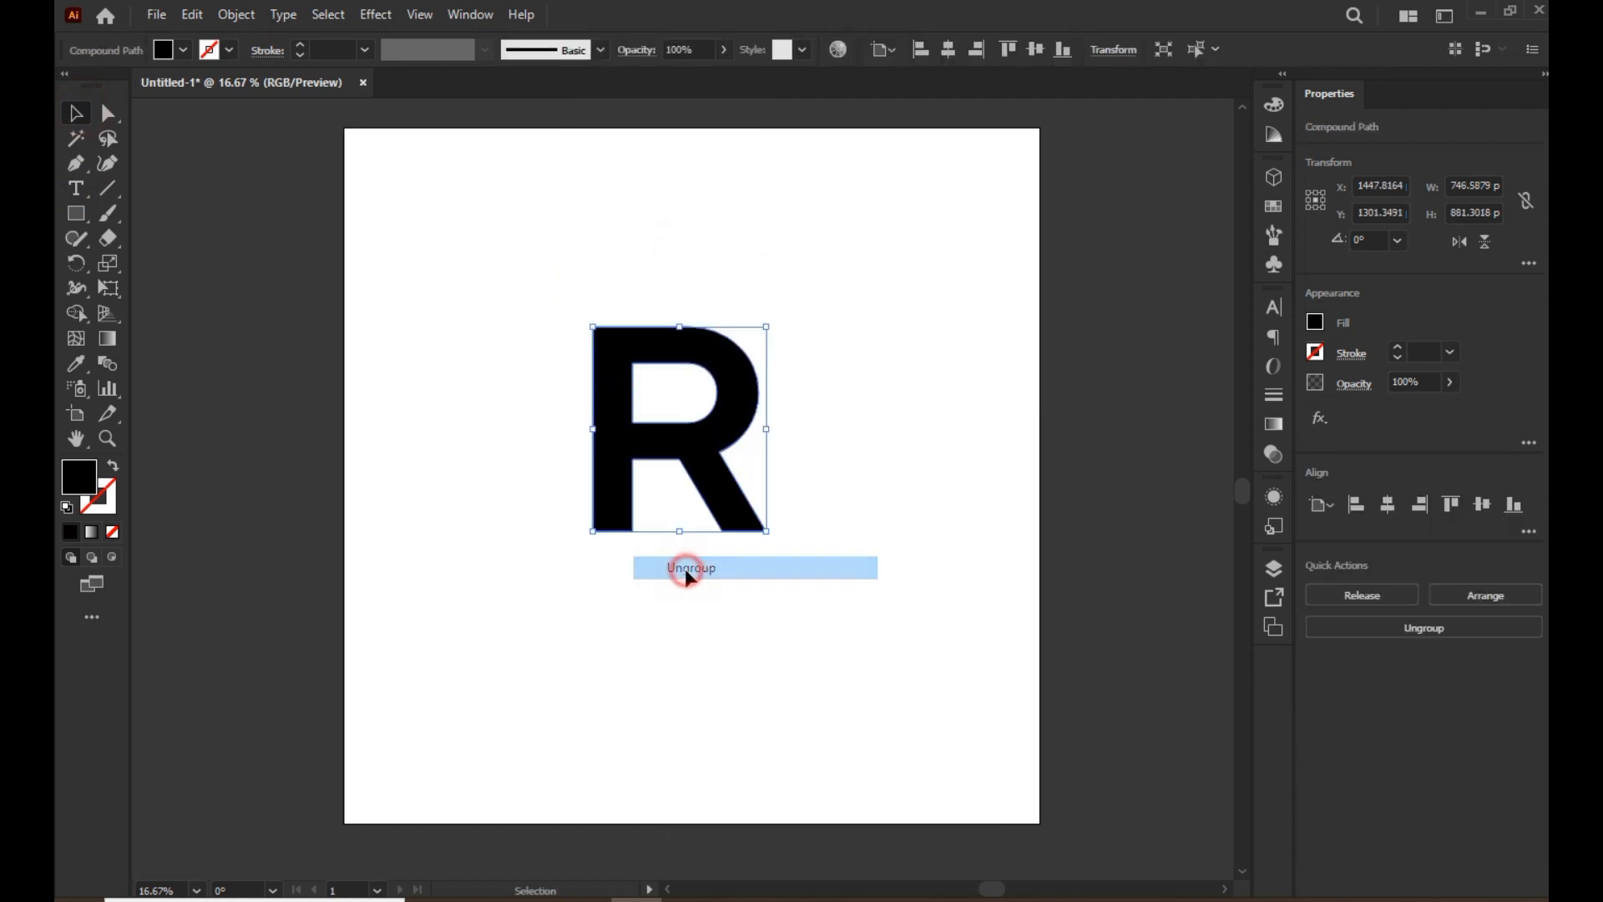
right_click(674, 412)
left_click(741, 557)
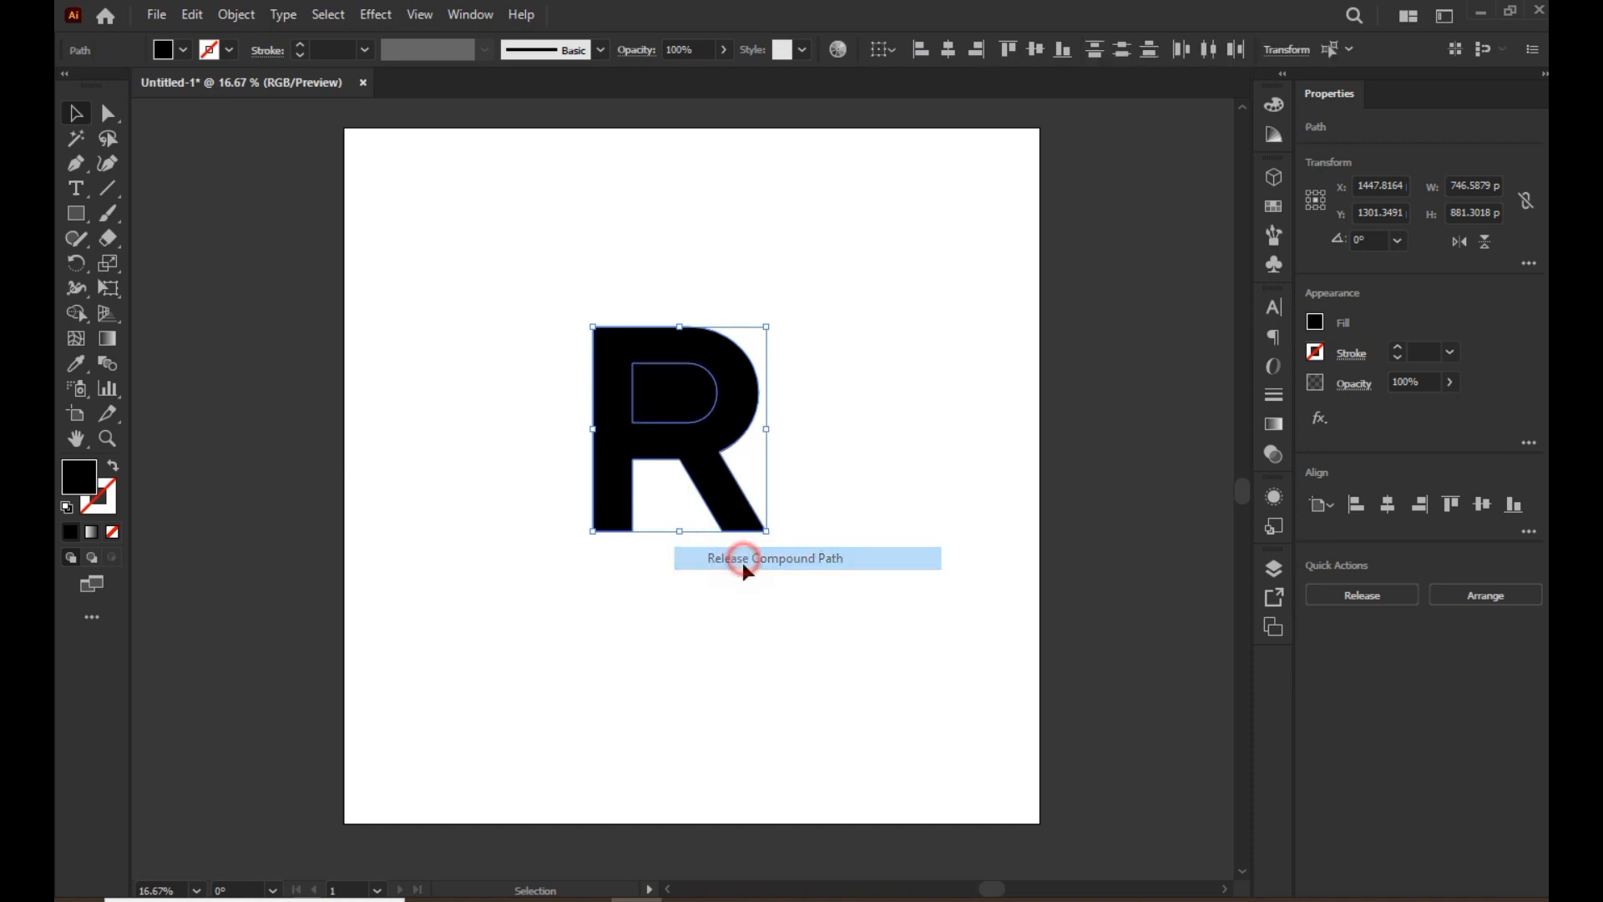
left_click(744, 601)
- Move the D-shaped inner piece out of the R to the empty area above and left of it
left_click(659, 401)
left_click_drag(683, 407, 503, 290)
left_click(653, 463)
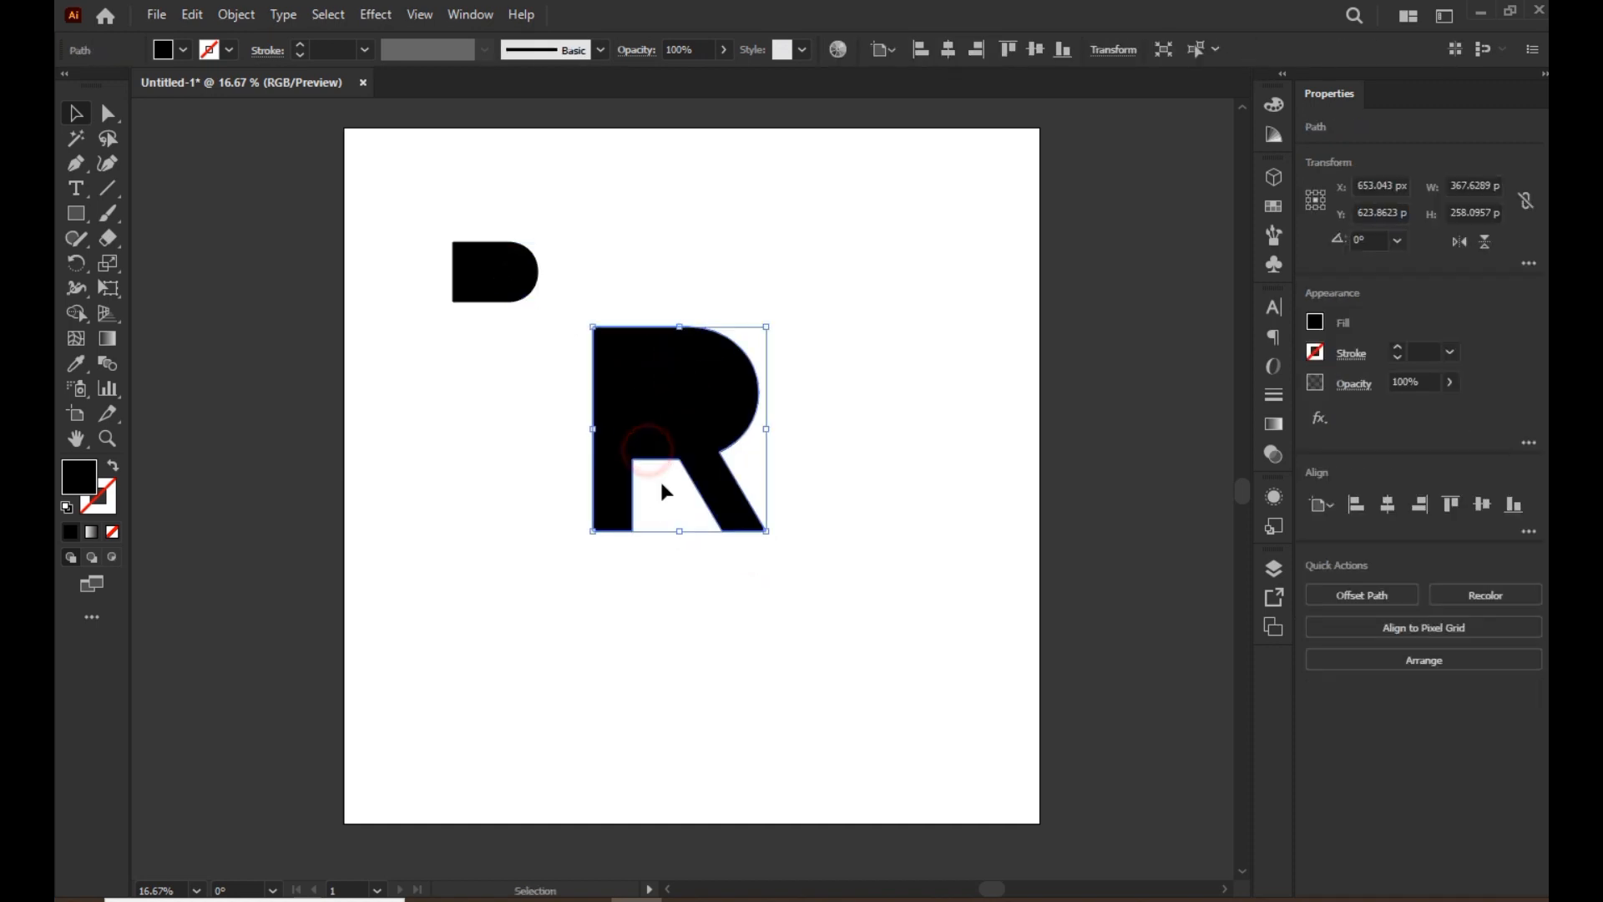
left_click(639, 638)
- Draw a closed five-point Pen shape that fills the gap between the R's two legs, starting at their inner bottom corners
left_click(79, 166)
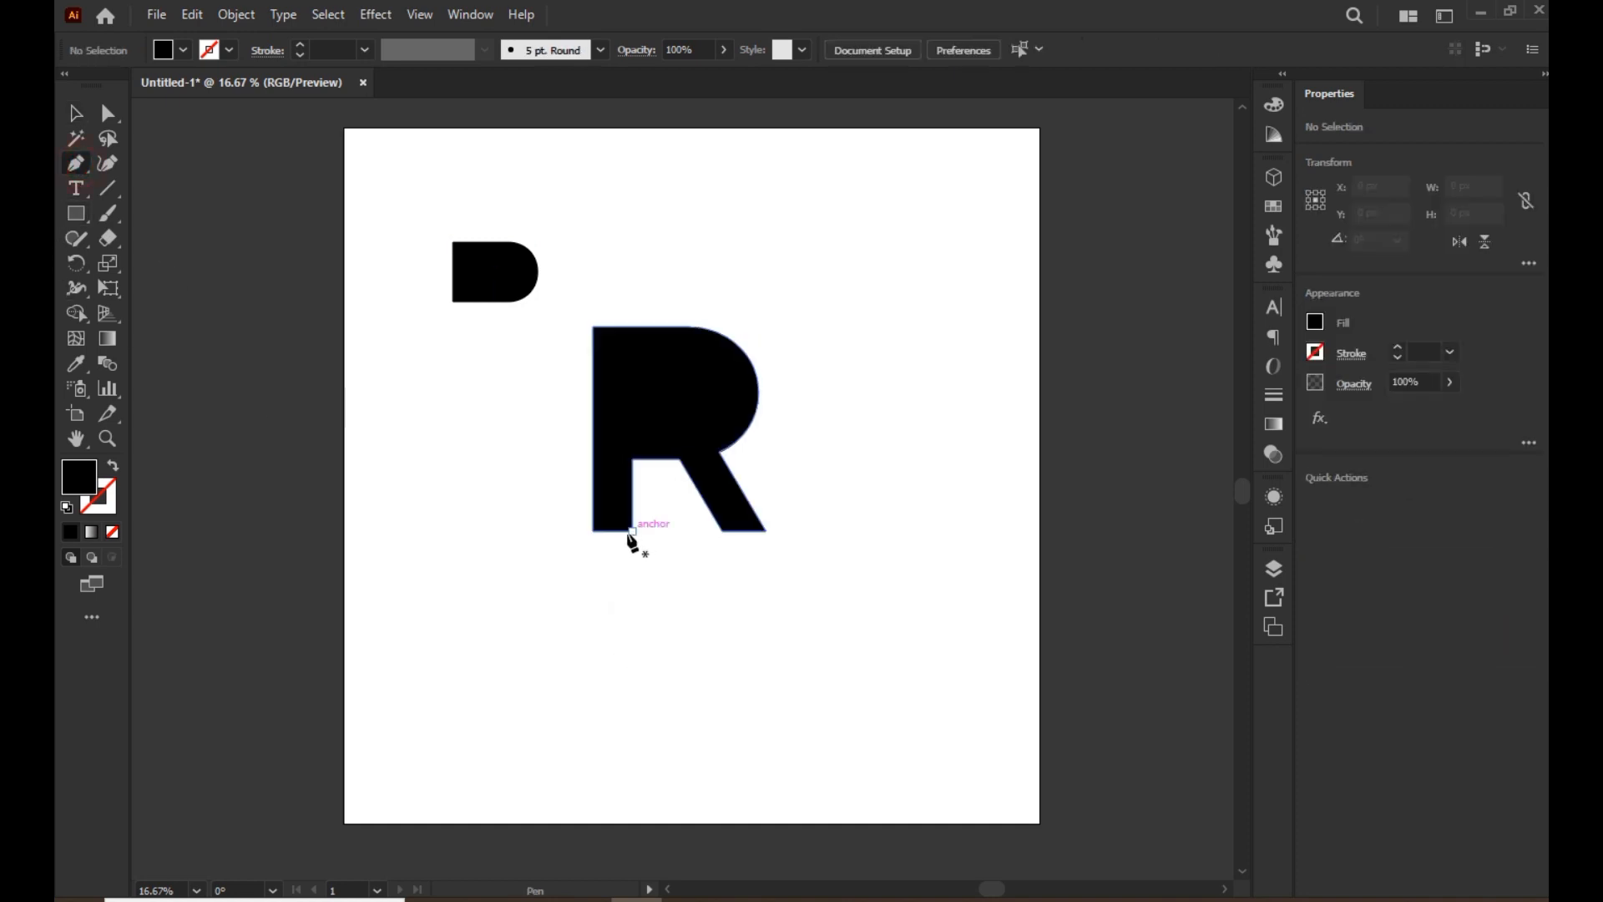
left_click(633, 531)
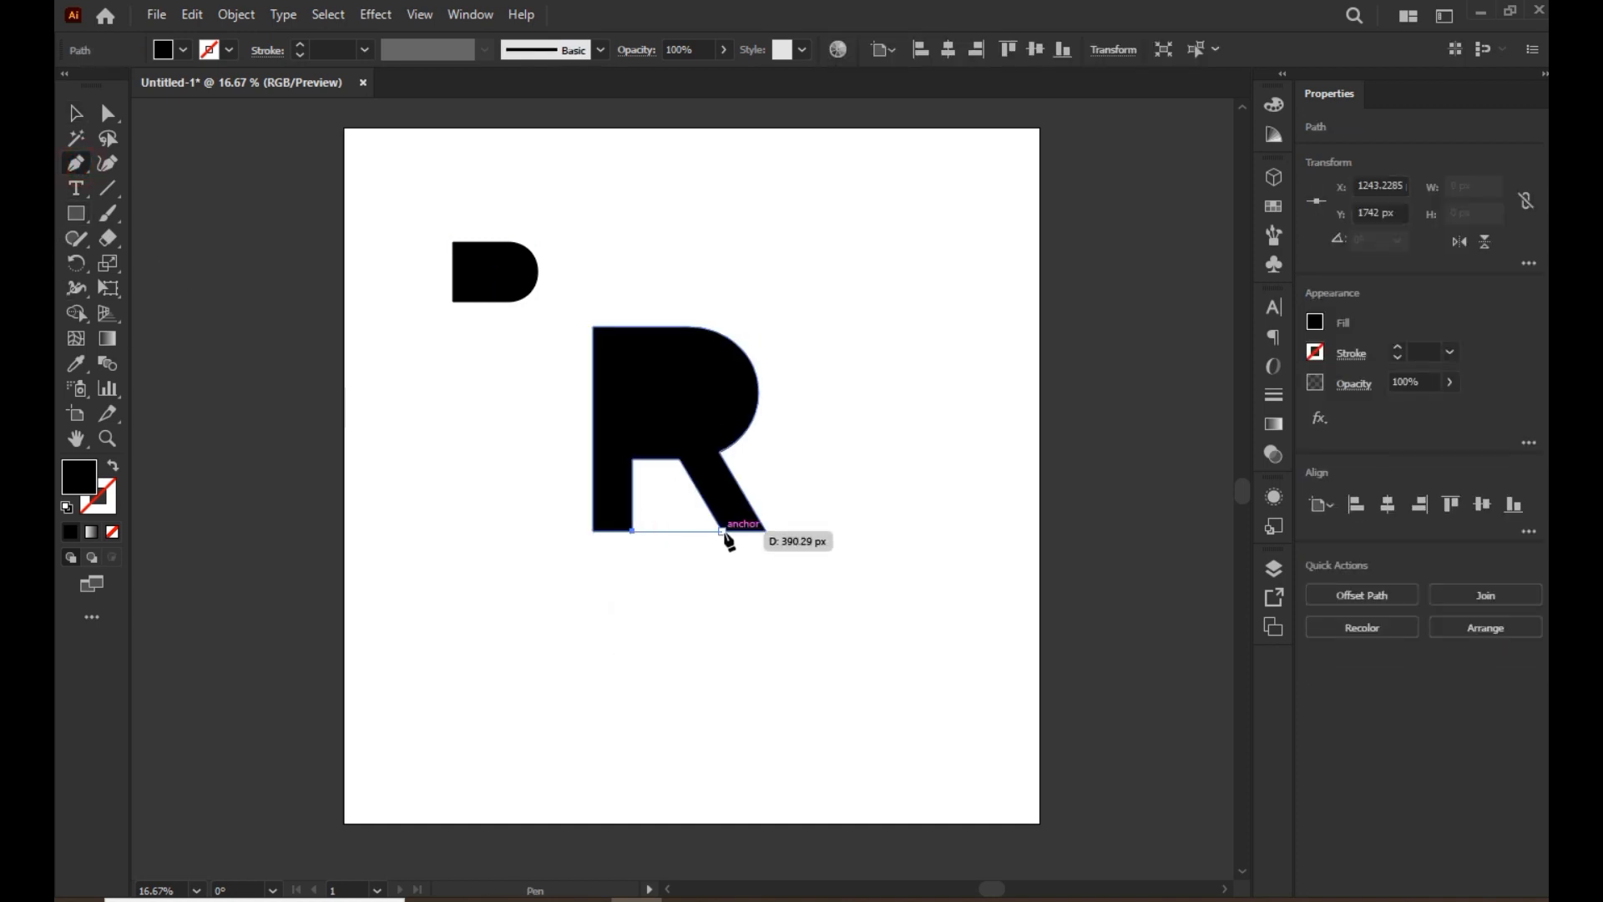
left_click(722, 531)
left_click(704, 429)
left_click(678, 418)
left_click(618, 434)
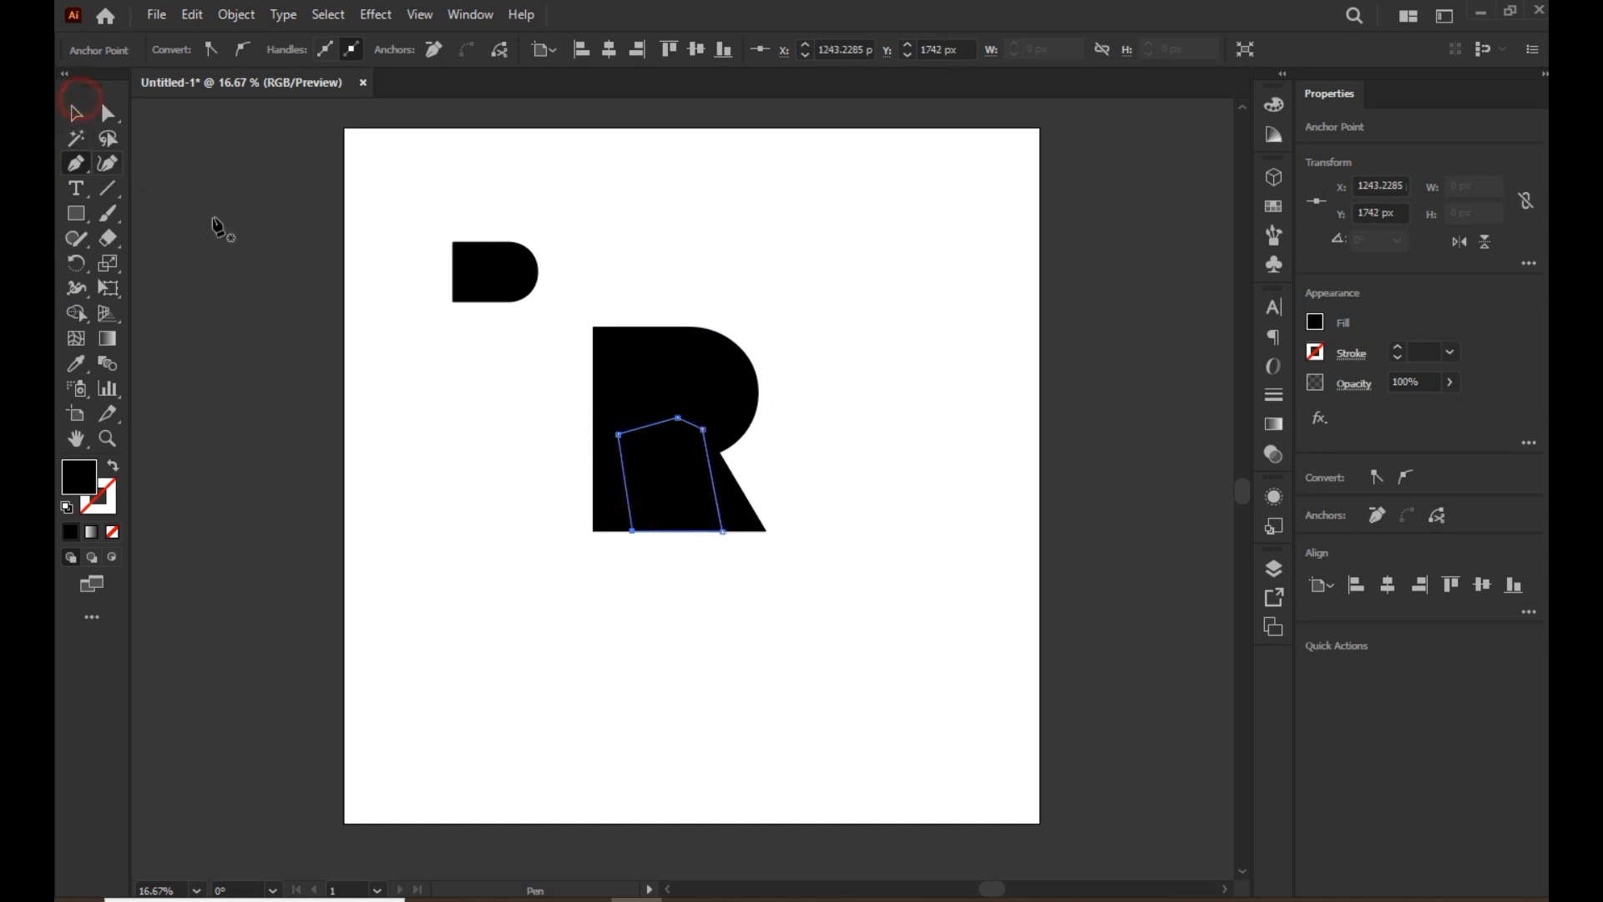
- Unite the filler shape with the R into one solid silhouette
left_click(75, 117)
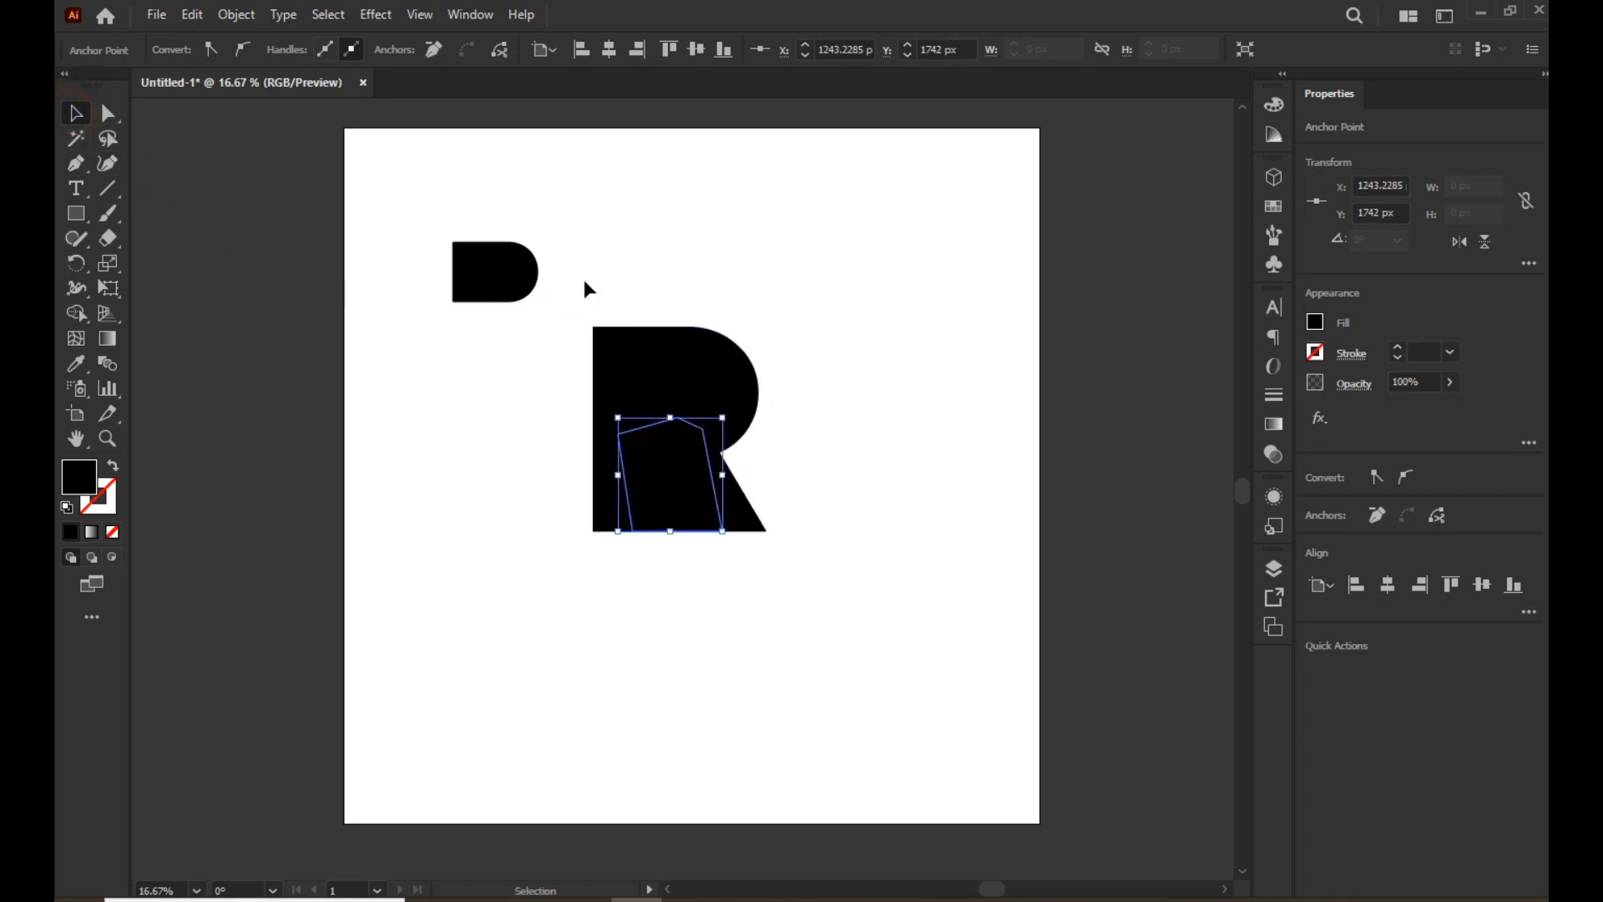
left_click_drag(840, 549, 859, 593)
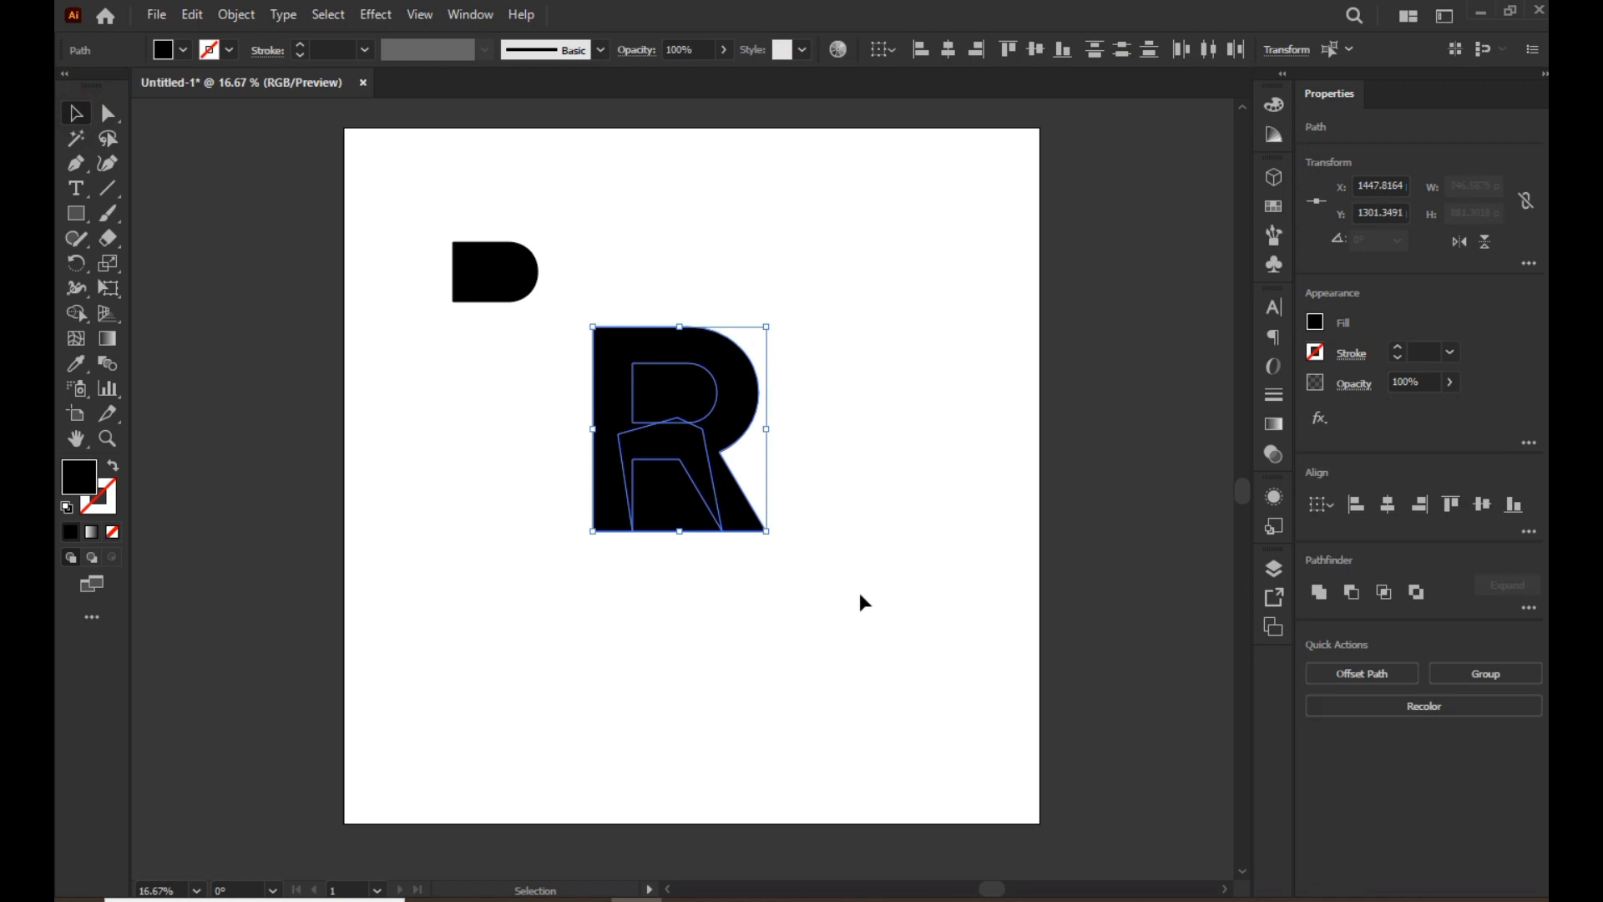
left_click(1319, 593)
left_click(865, 712)
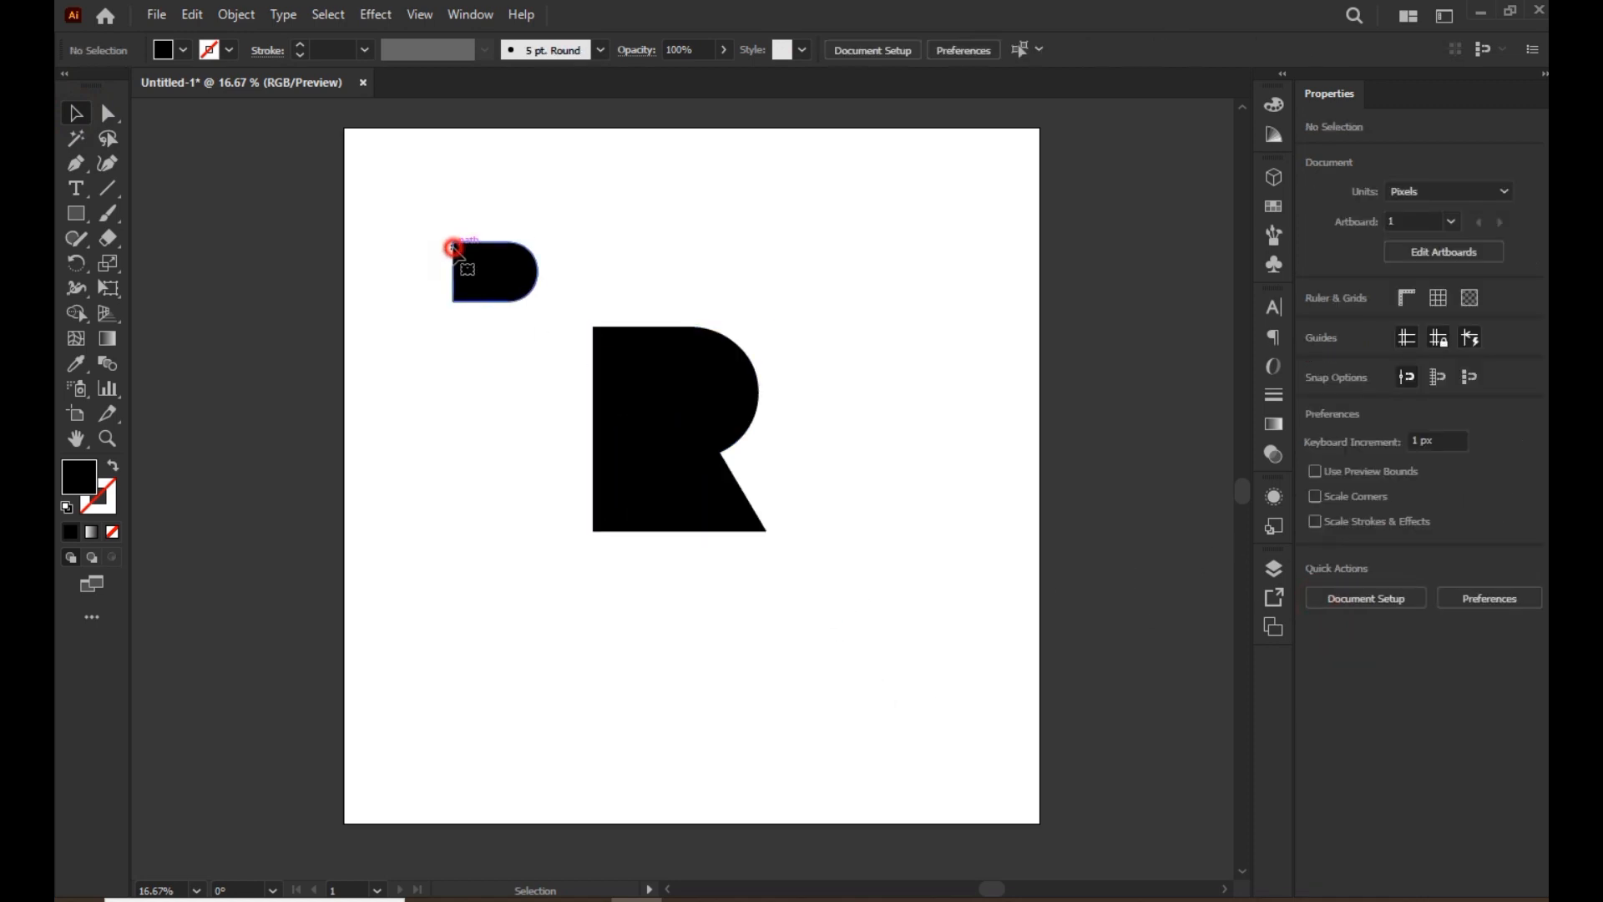
- Move the D-shaped piece beside the R's left edge and give it no fill with an 11 pt orange f98506 stroke
left_click(455, 251)
left_click_drag(465, 269, 504, 434)
left_click(643, 498)
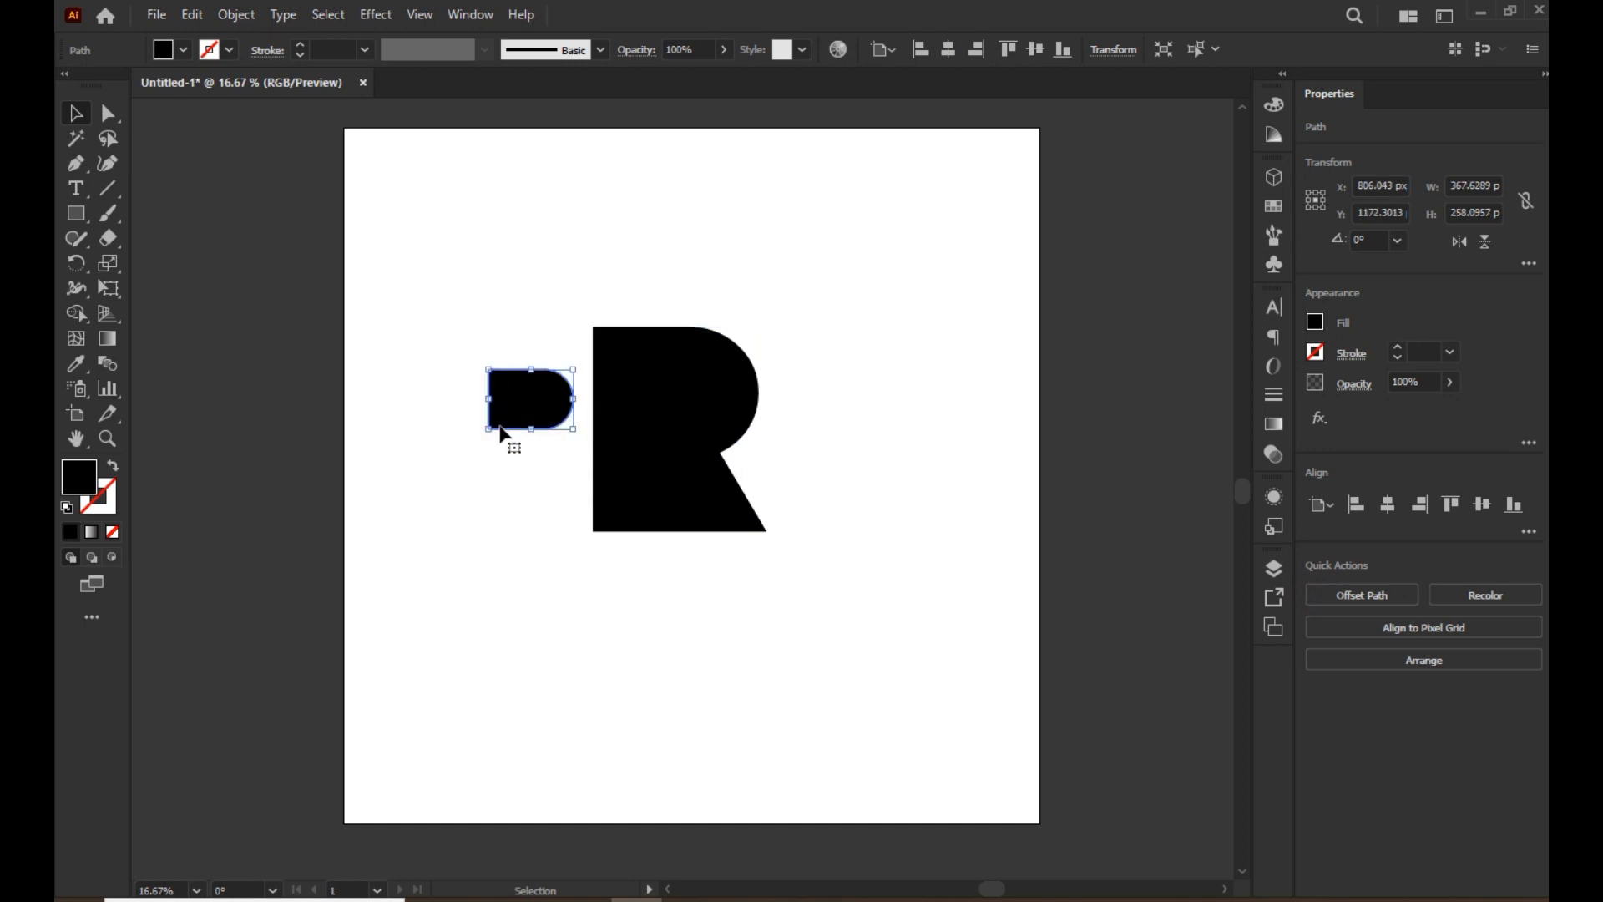
left_click(114, 465)
left_click(109, 498)
double_click(110, 498)
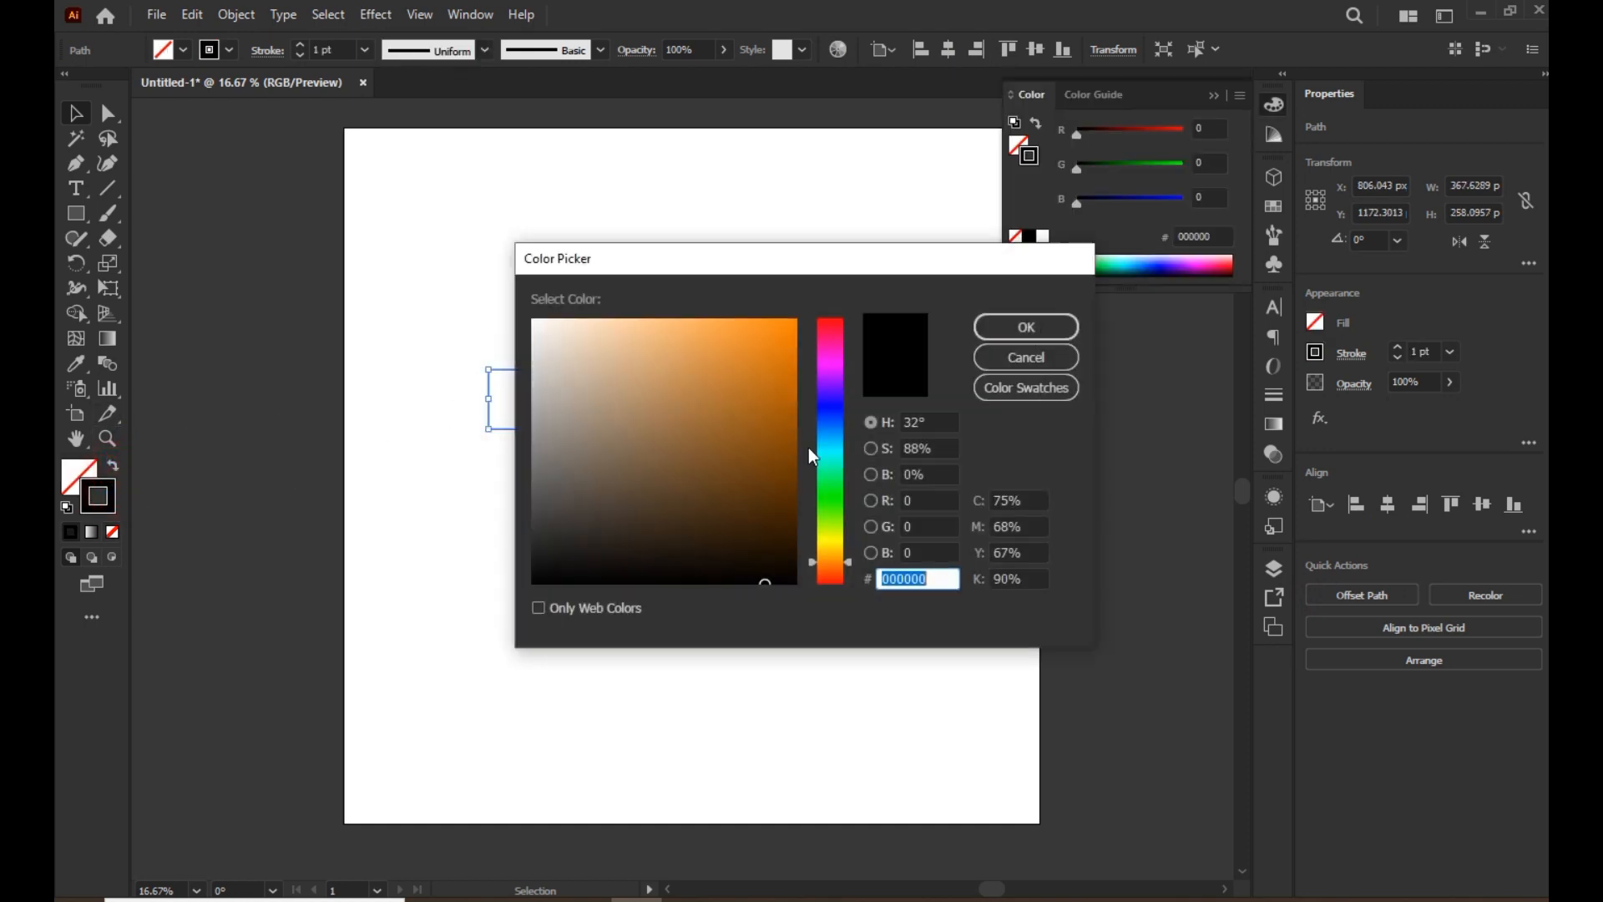
left_click(793, 322)
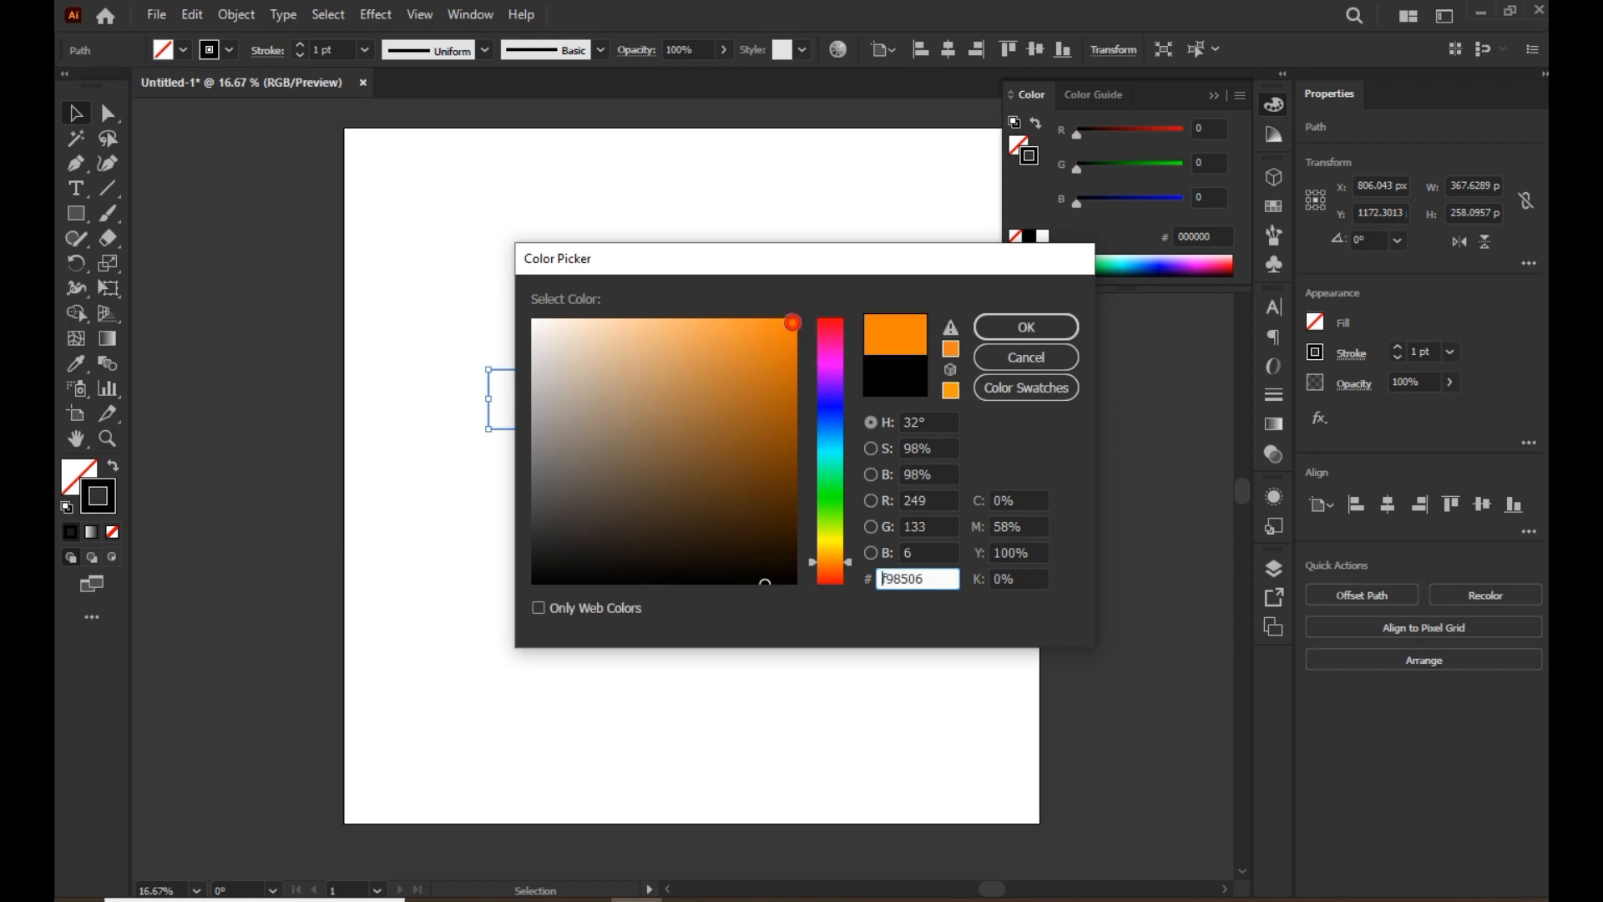
left_click(1002, 331)
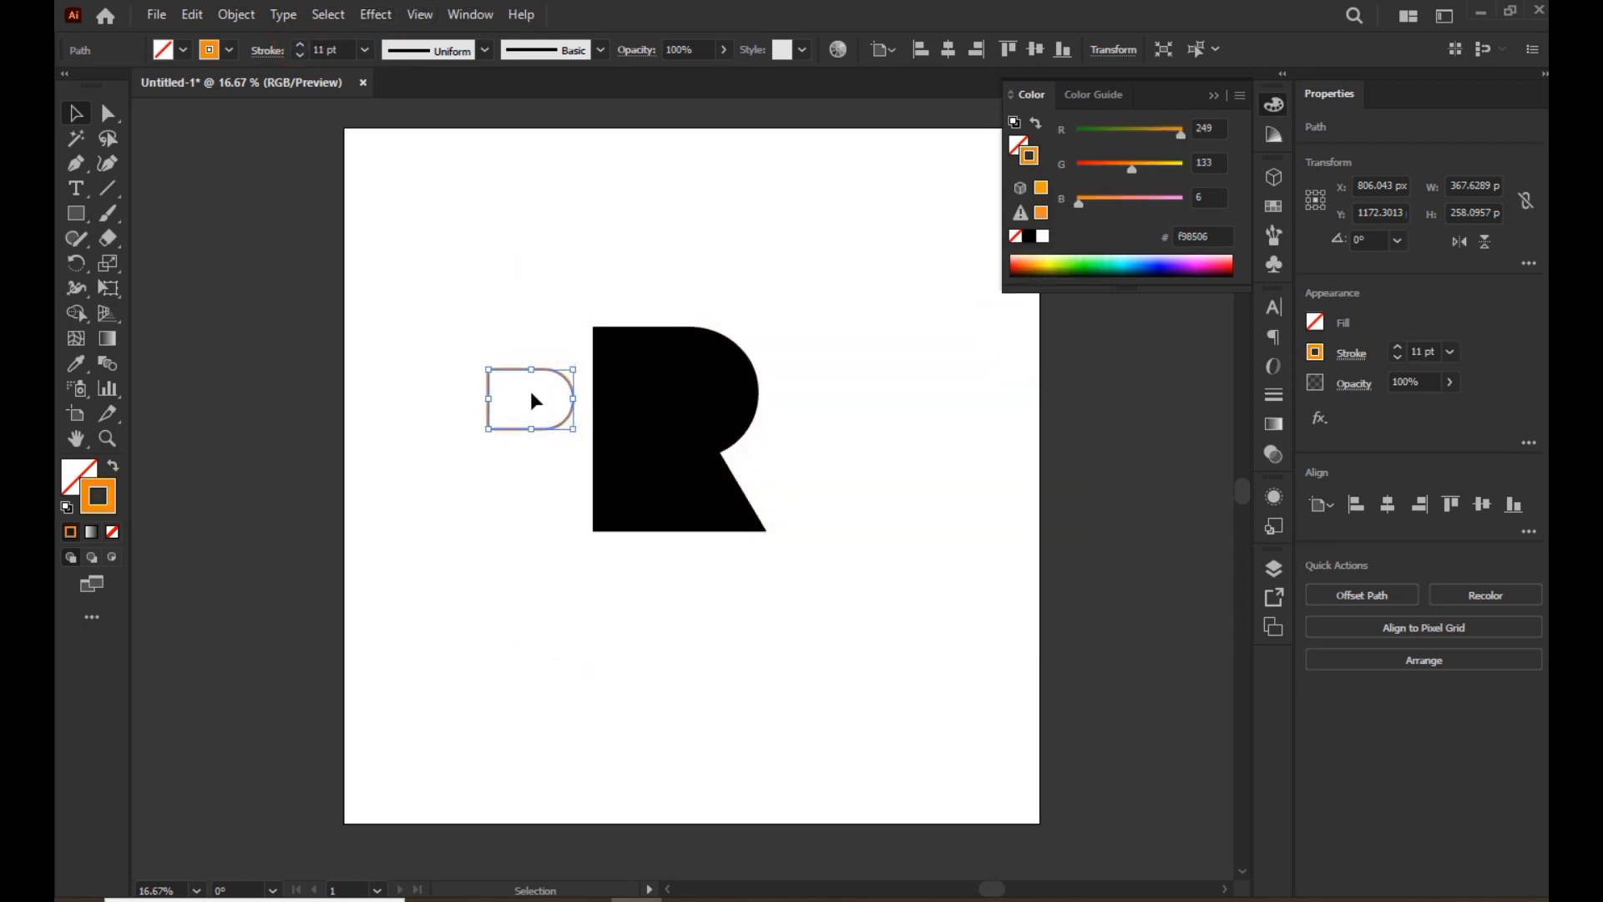
- Place the orange D outline over the upper part of the R and bring it to the front
left_click_drag(567, 386, 695, 374)
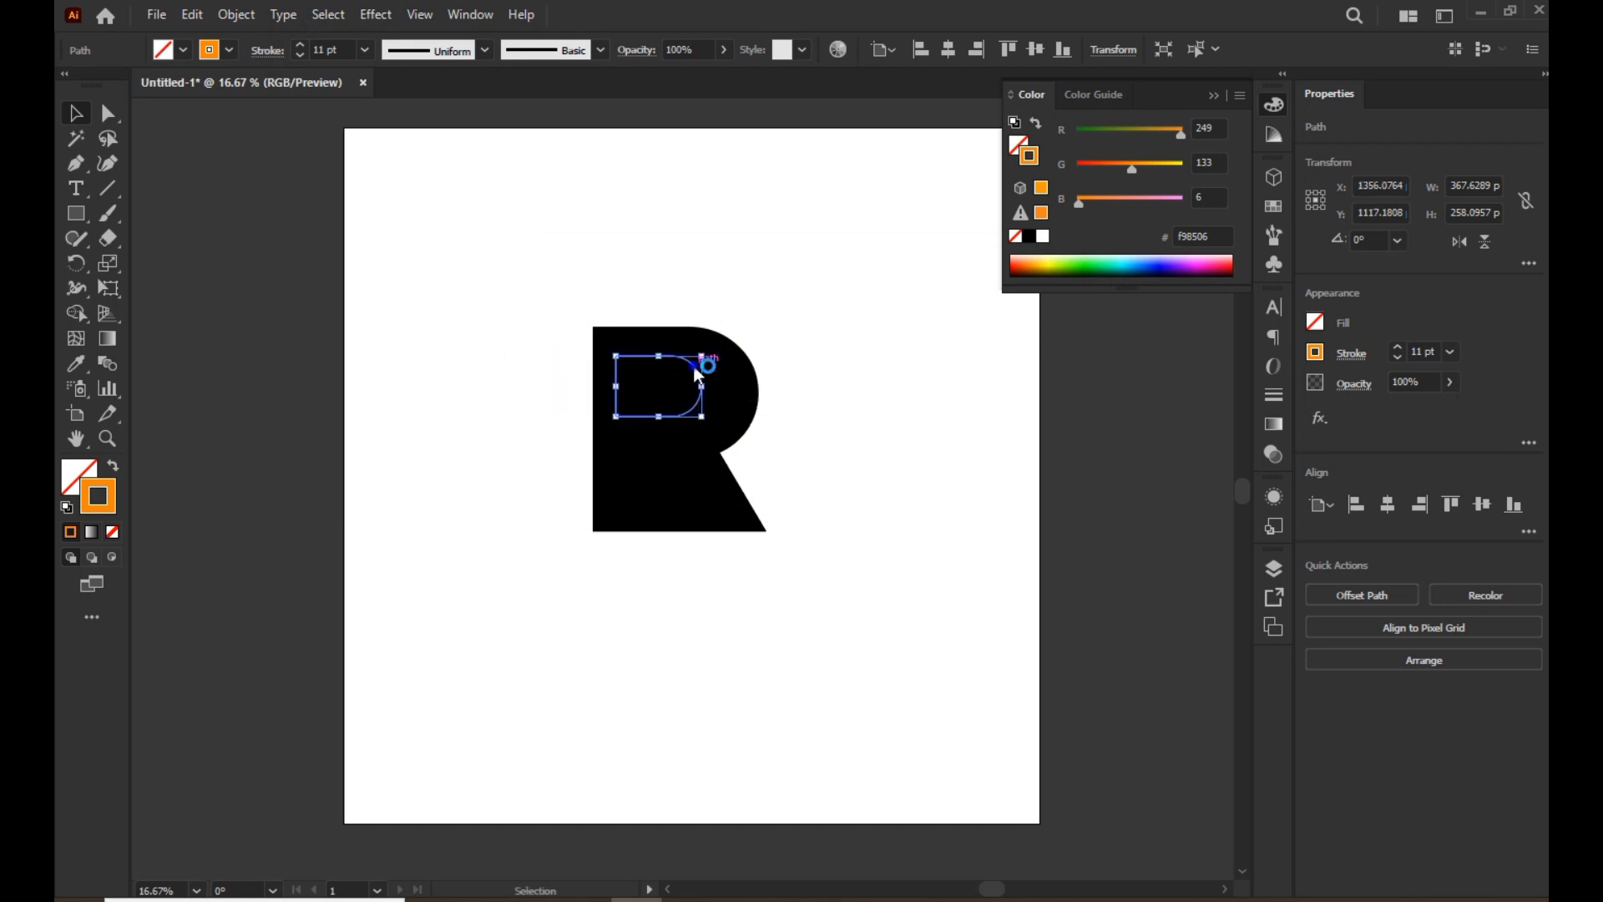
right_click(698, 369)
mouse_move(765, 751)
left_click(1010, 744)
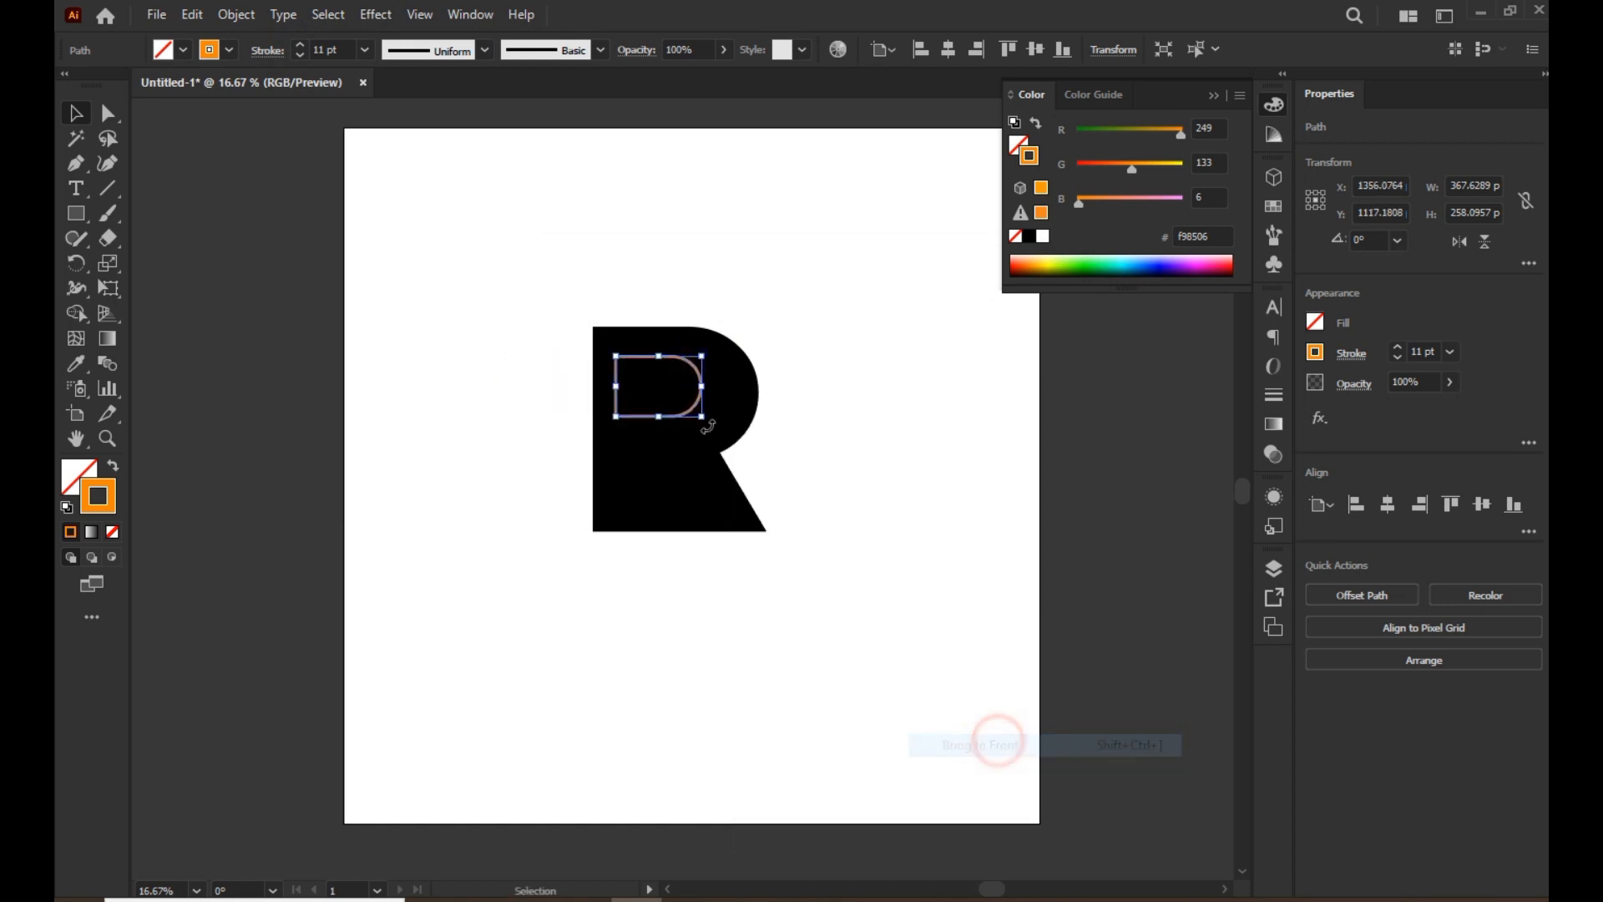
- Enlarge the D outline to about 570 by 440 px so it follows the R's bowl with a narrow black margin
scroll(682, 383, "up", 1)
left_click_drag(718, 393, 766, 396)
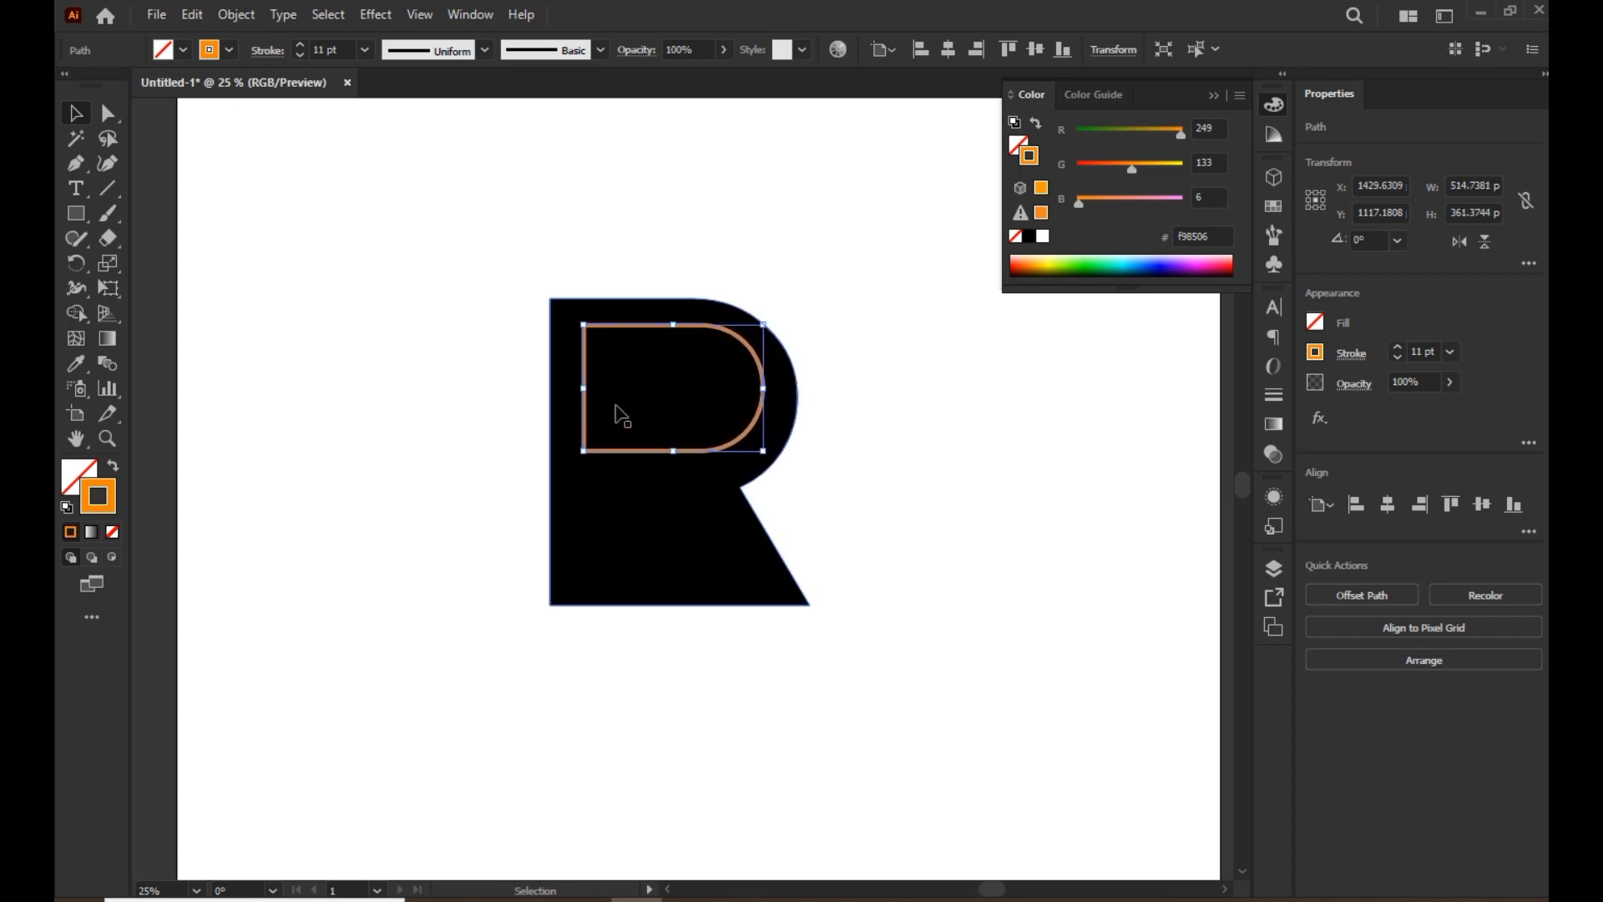
left_click_drag(673, 452, 673, 459)
left_click_drag(583, 390, 574, 390)
left_click_drag(672, 460, 672, 473)
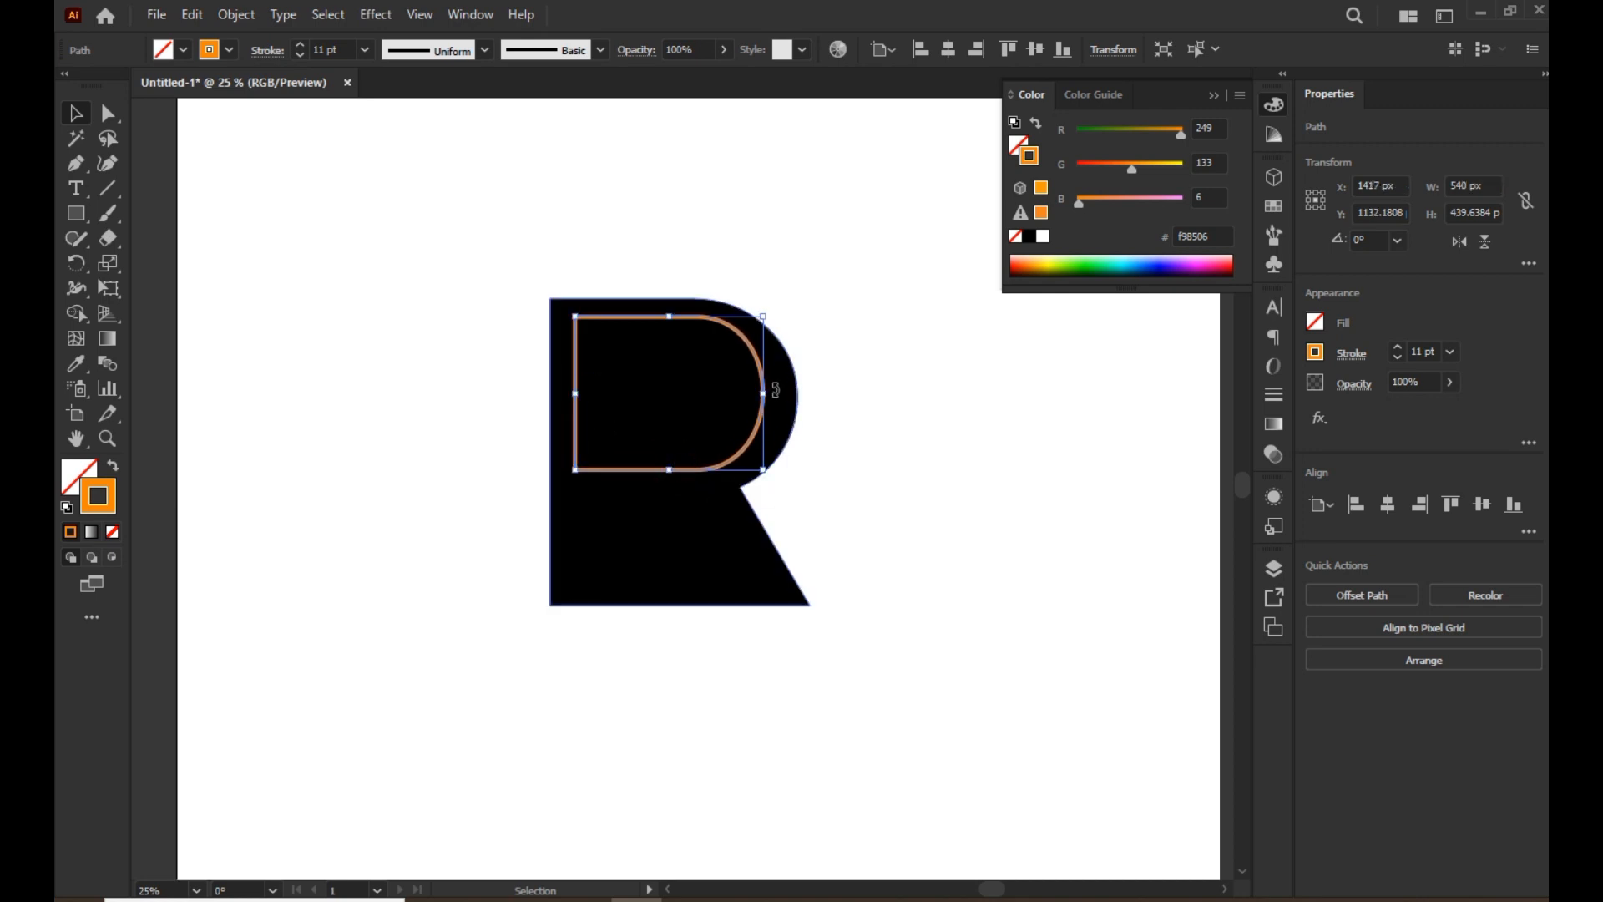
left_click_drag(769, 395, 775, 396)
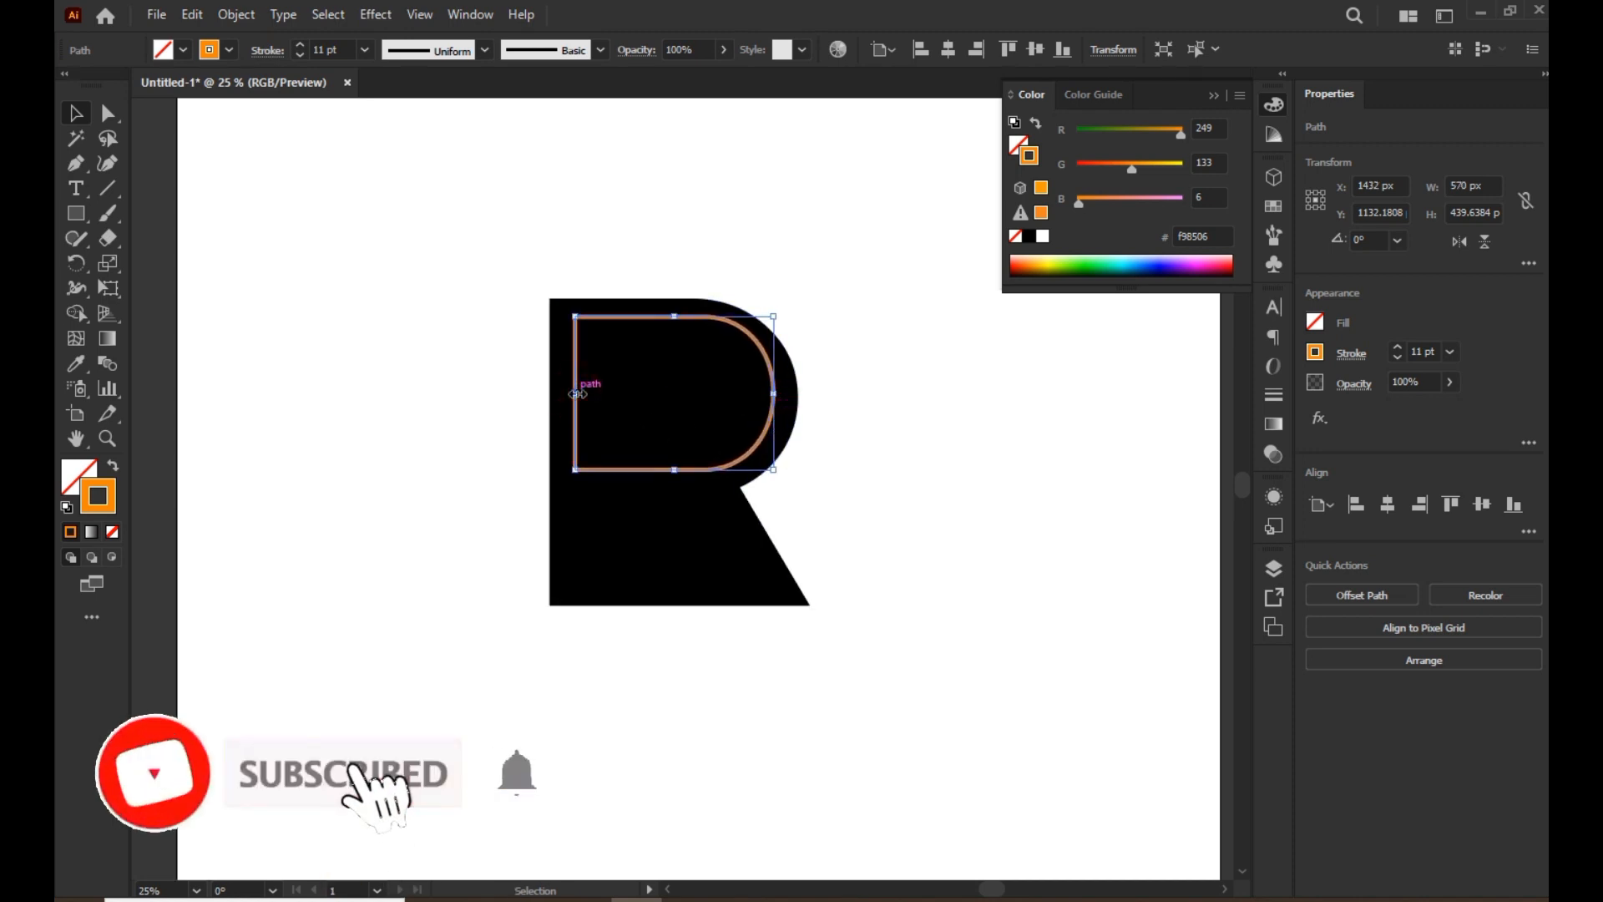
- Set the D outline's stroke weight to 19 pt
left_click(300, 45)
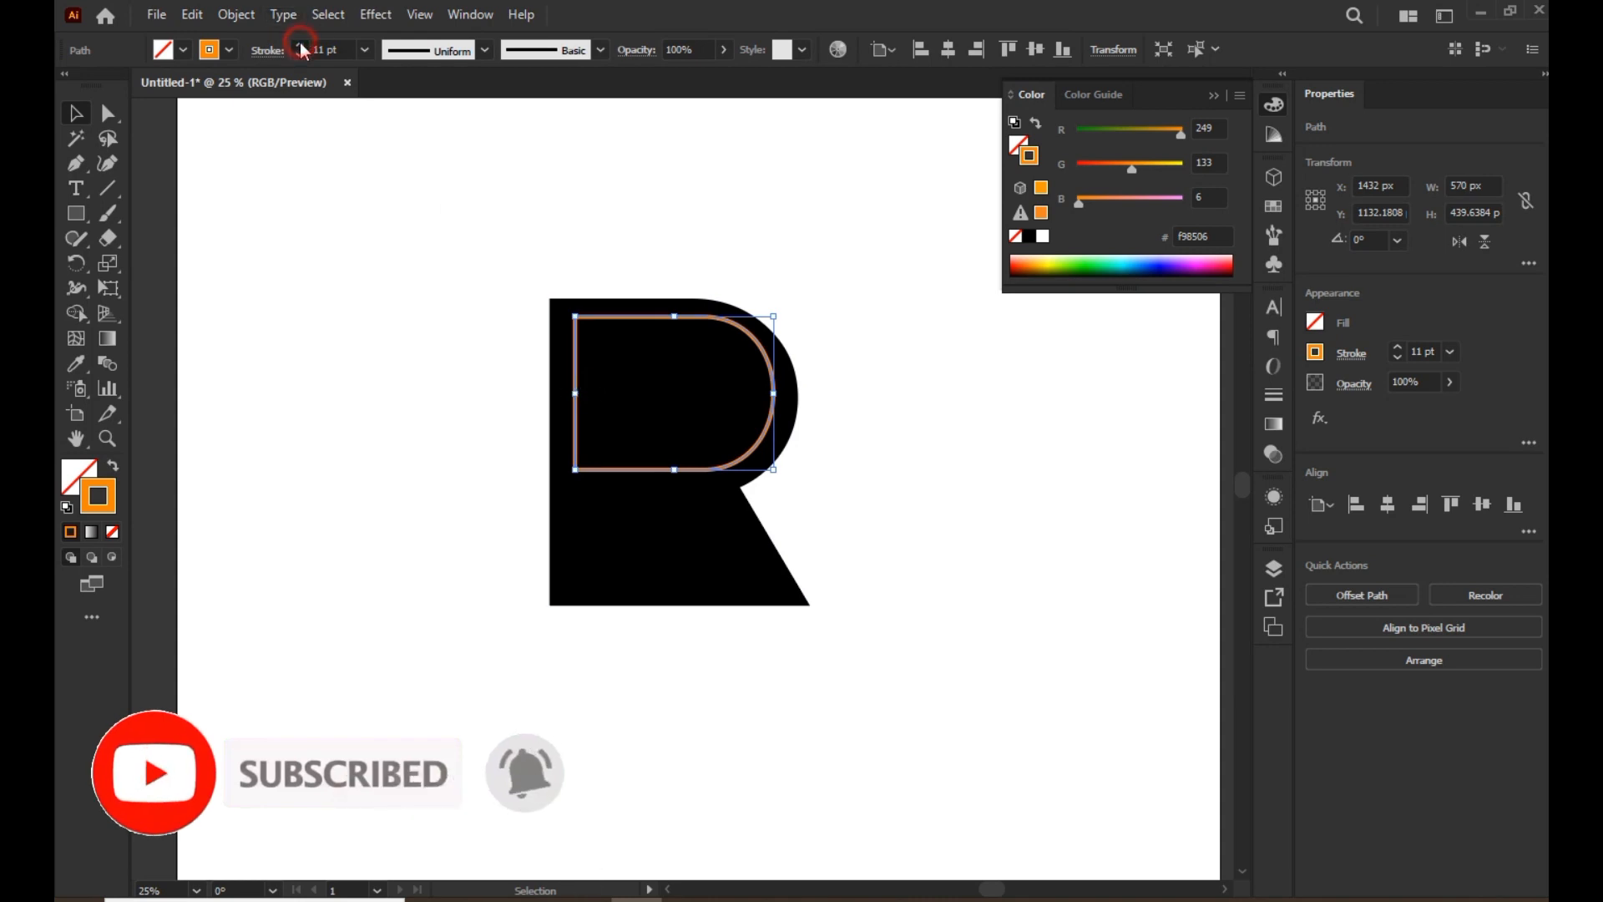
left_click(300, 46)
left_click(487, 106)
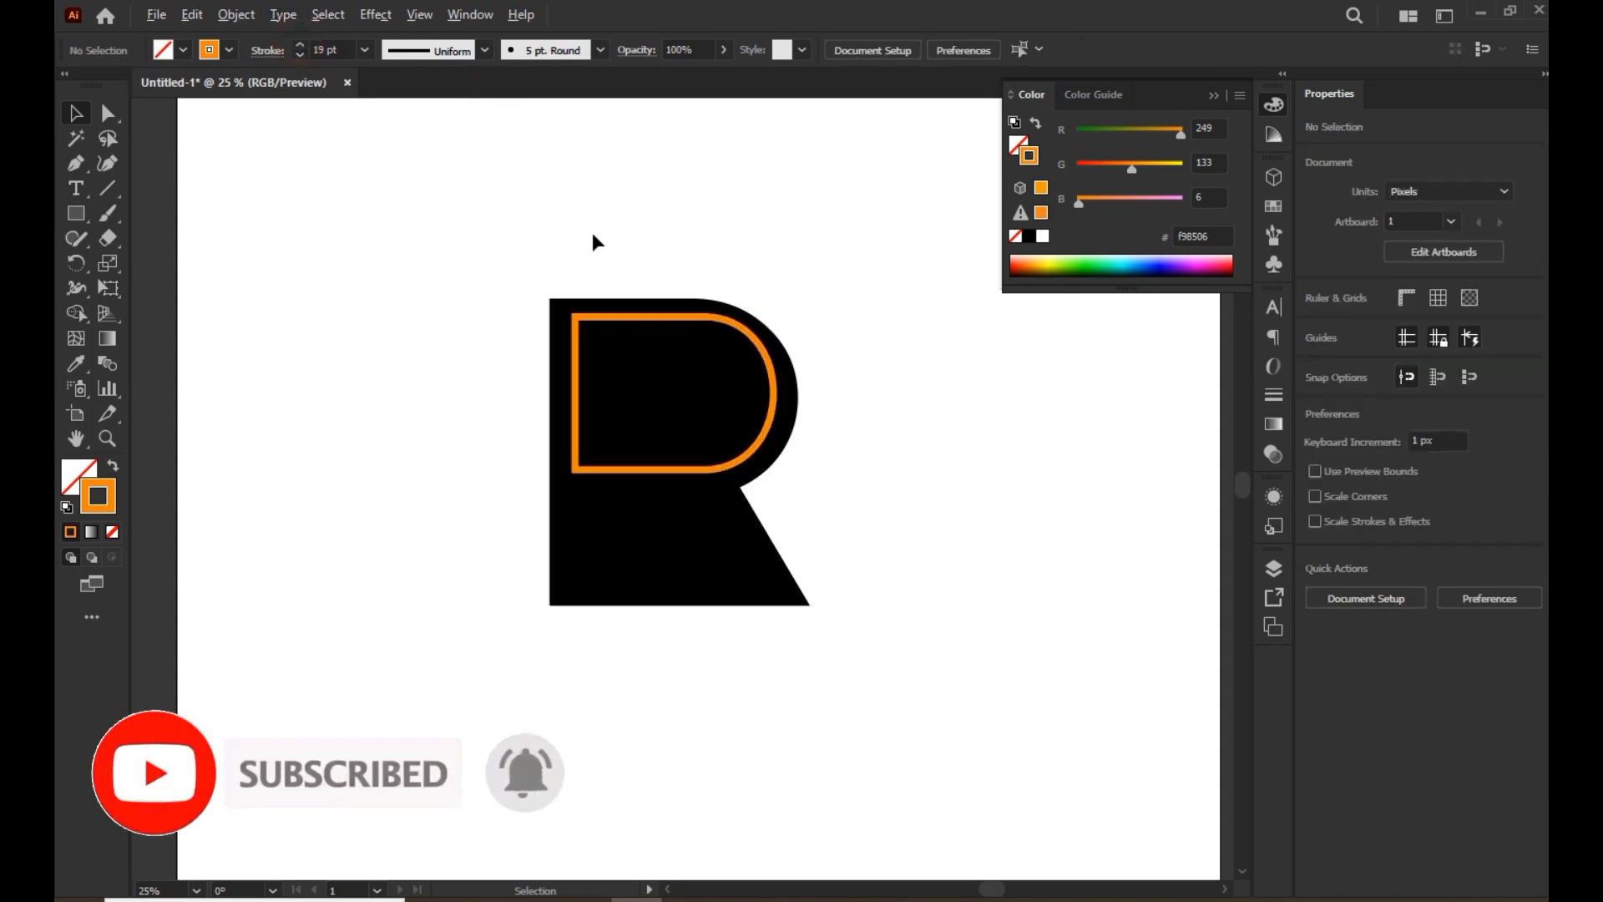
scroll(594, 242, "up", 1)
left_click_drag(695, 347, 700, 348)
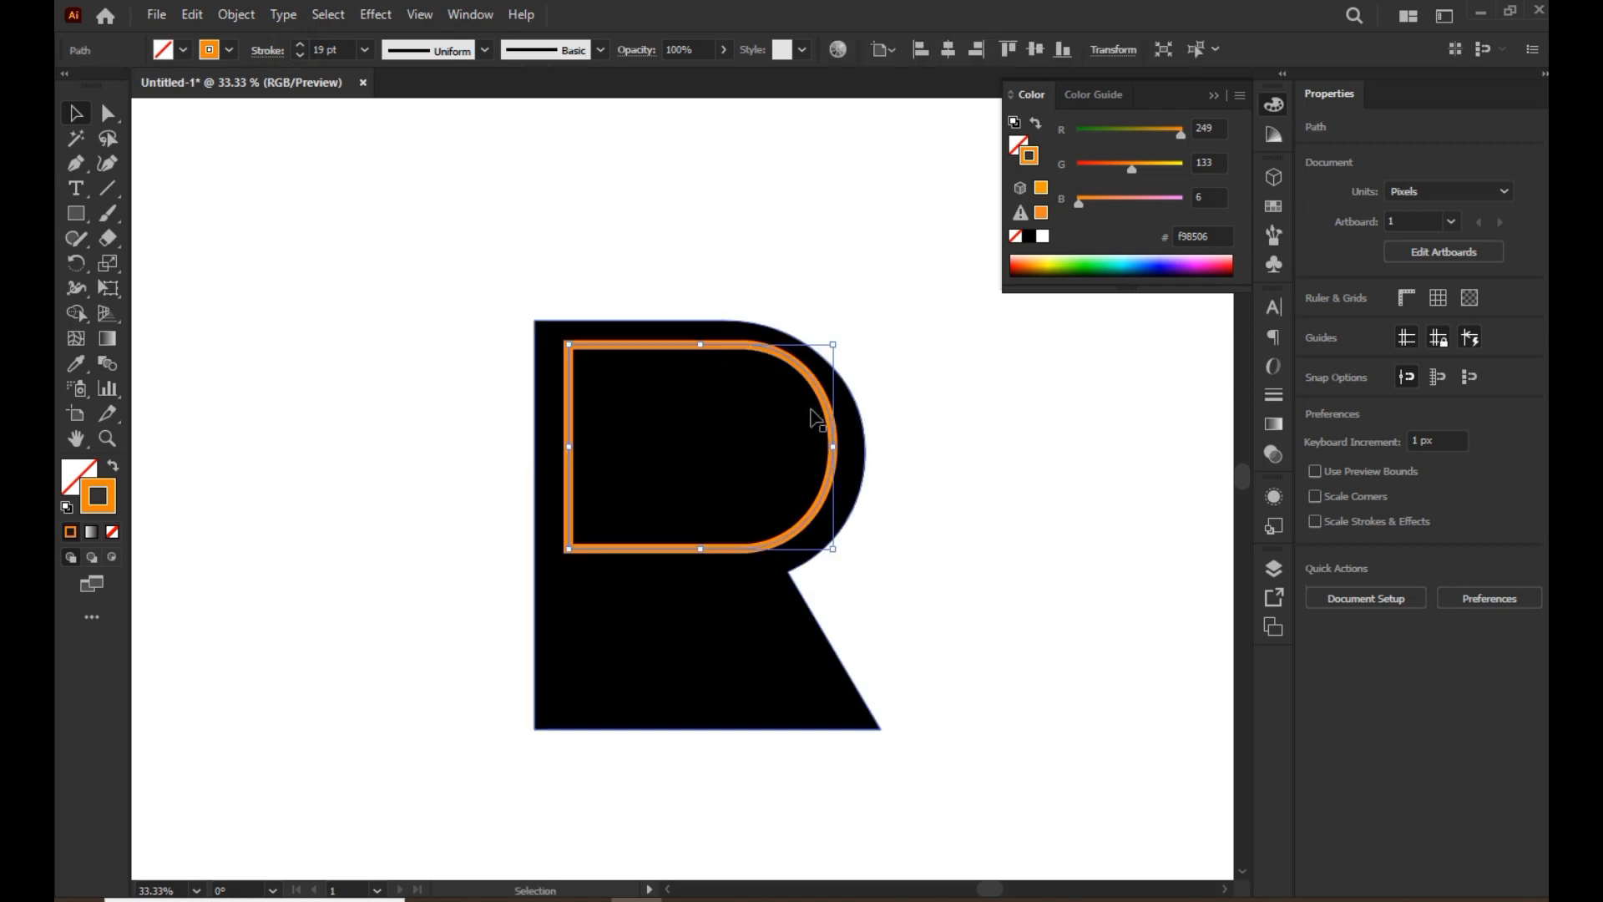
left_click(978, 451)
- Create a three-sided polygon with a 50 px radius in the empty area left of the R
left_click_drag(911, 495, 909, 451)
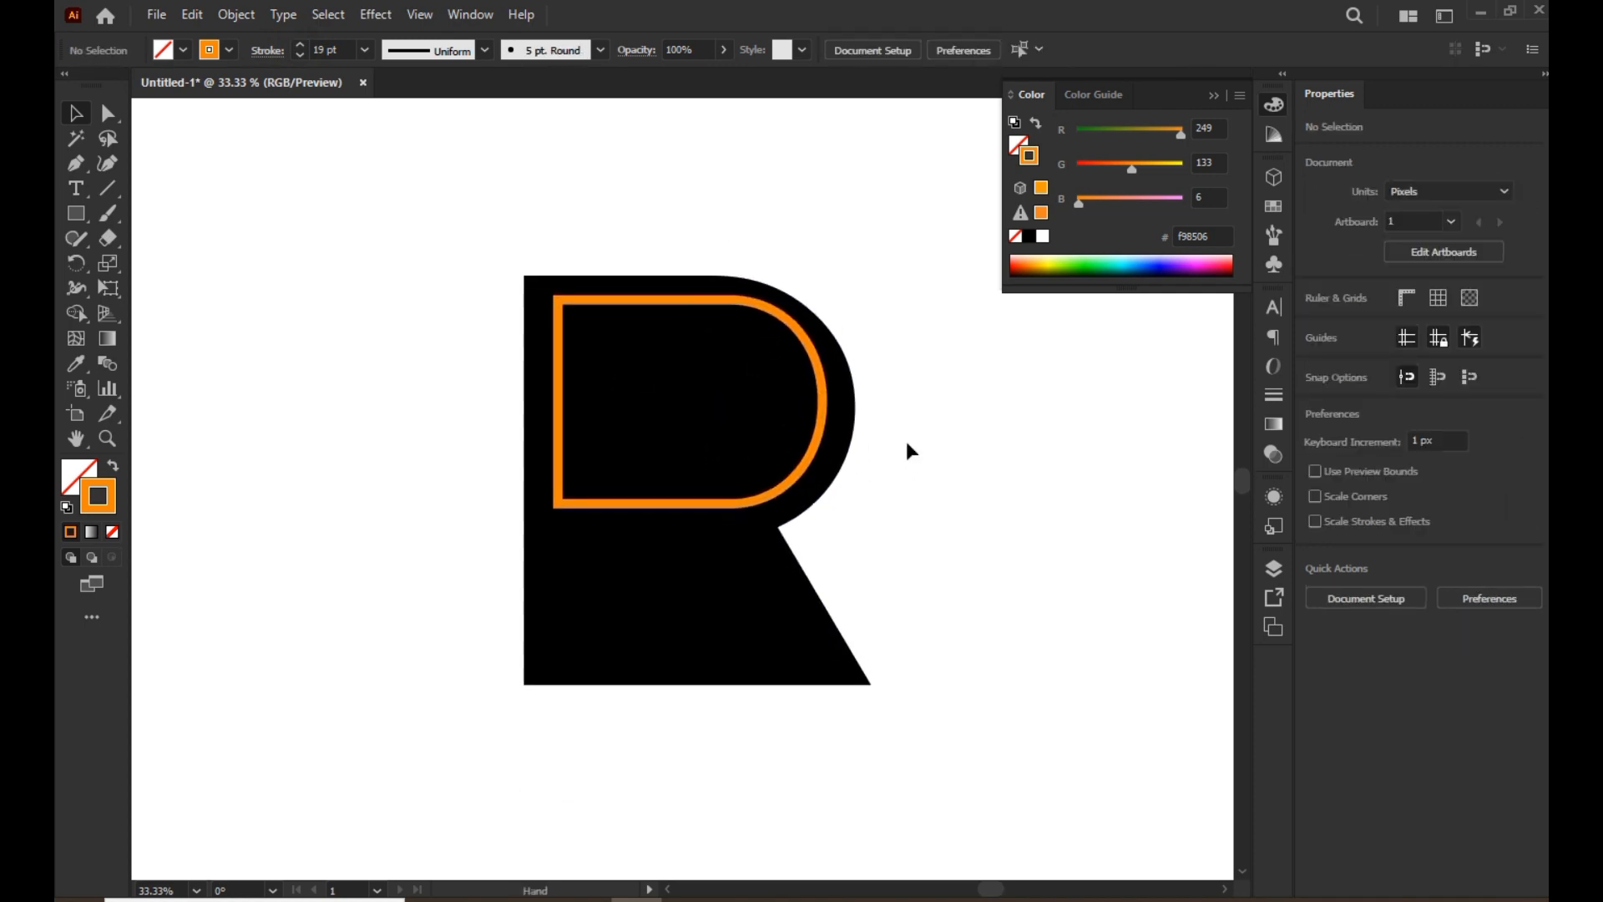
right_click(75, 215)
left_click(153, 288)
left_click(294, 394)
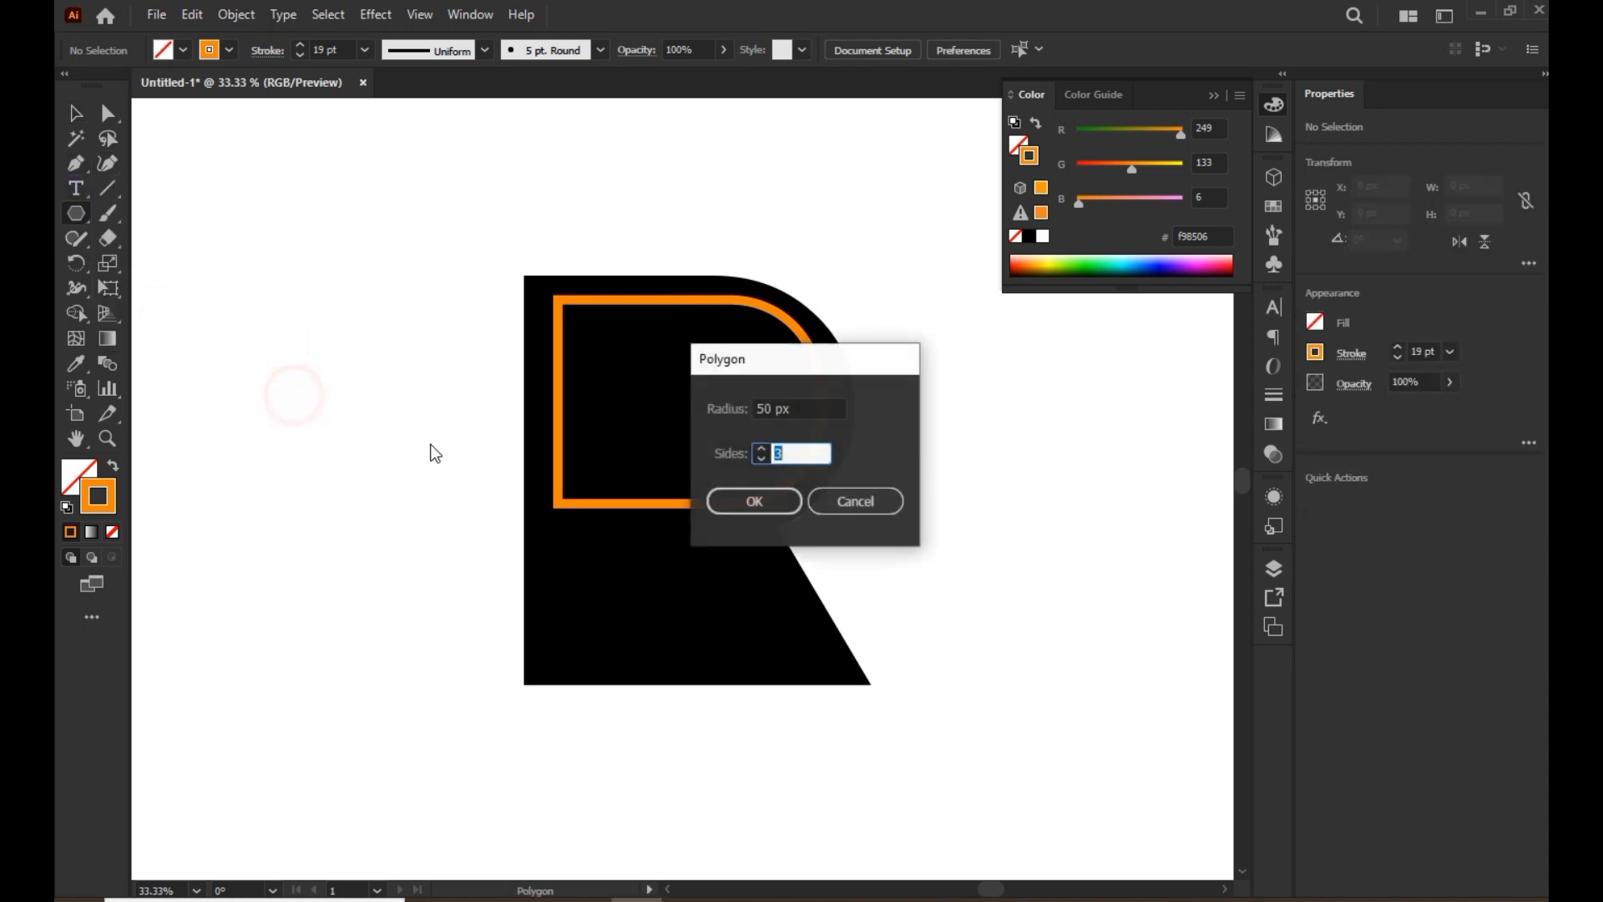
left_click(752, 501)
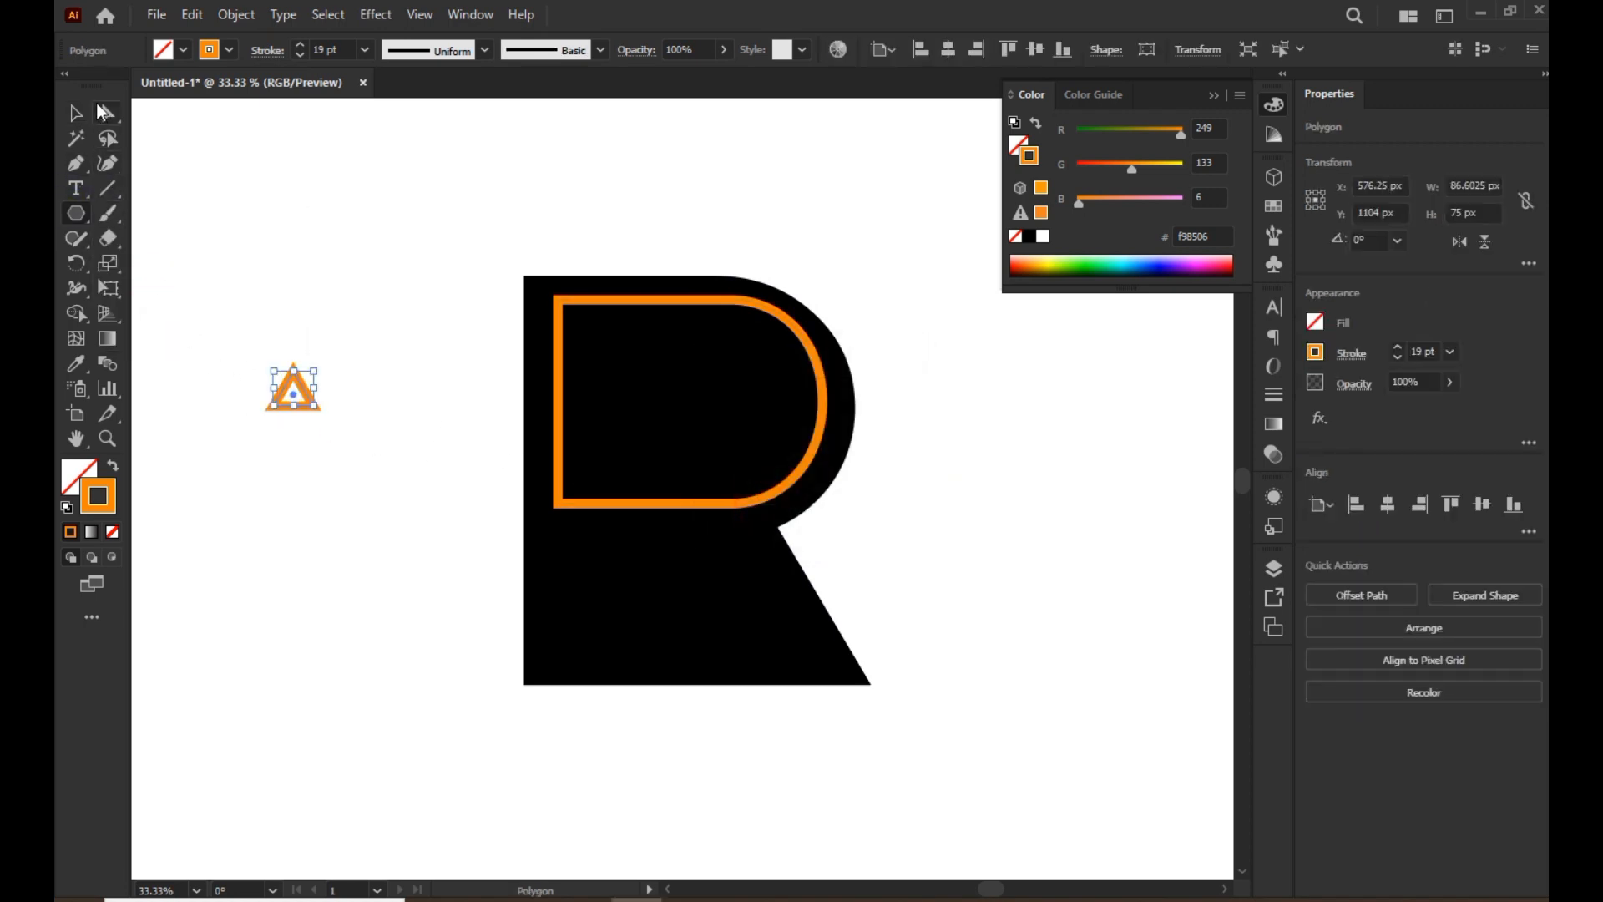
- Enlarge the triangle to about 407 by 267 px inside the D outline and set its stroke weight to 44 pt
left_click_drag(320, 412, 398, 480)
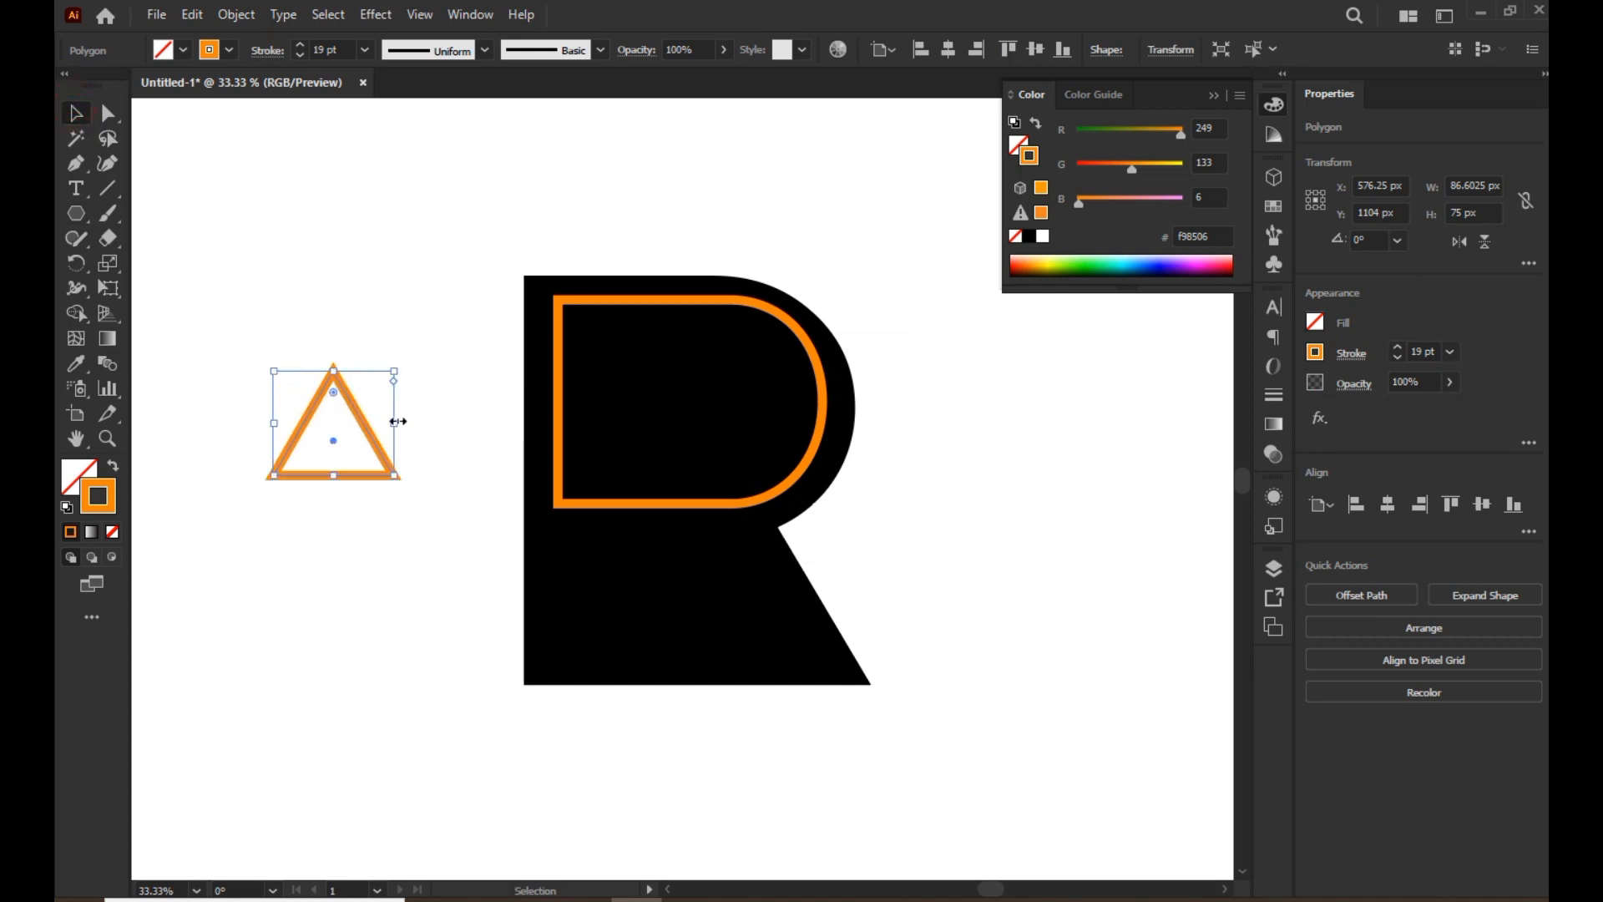
left_click_drag(397, 422, 721, 409)
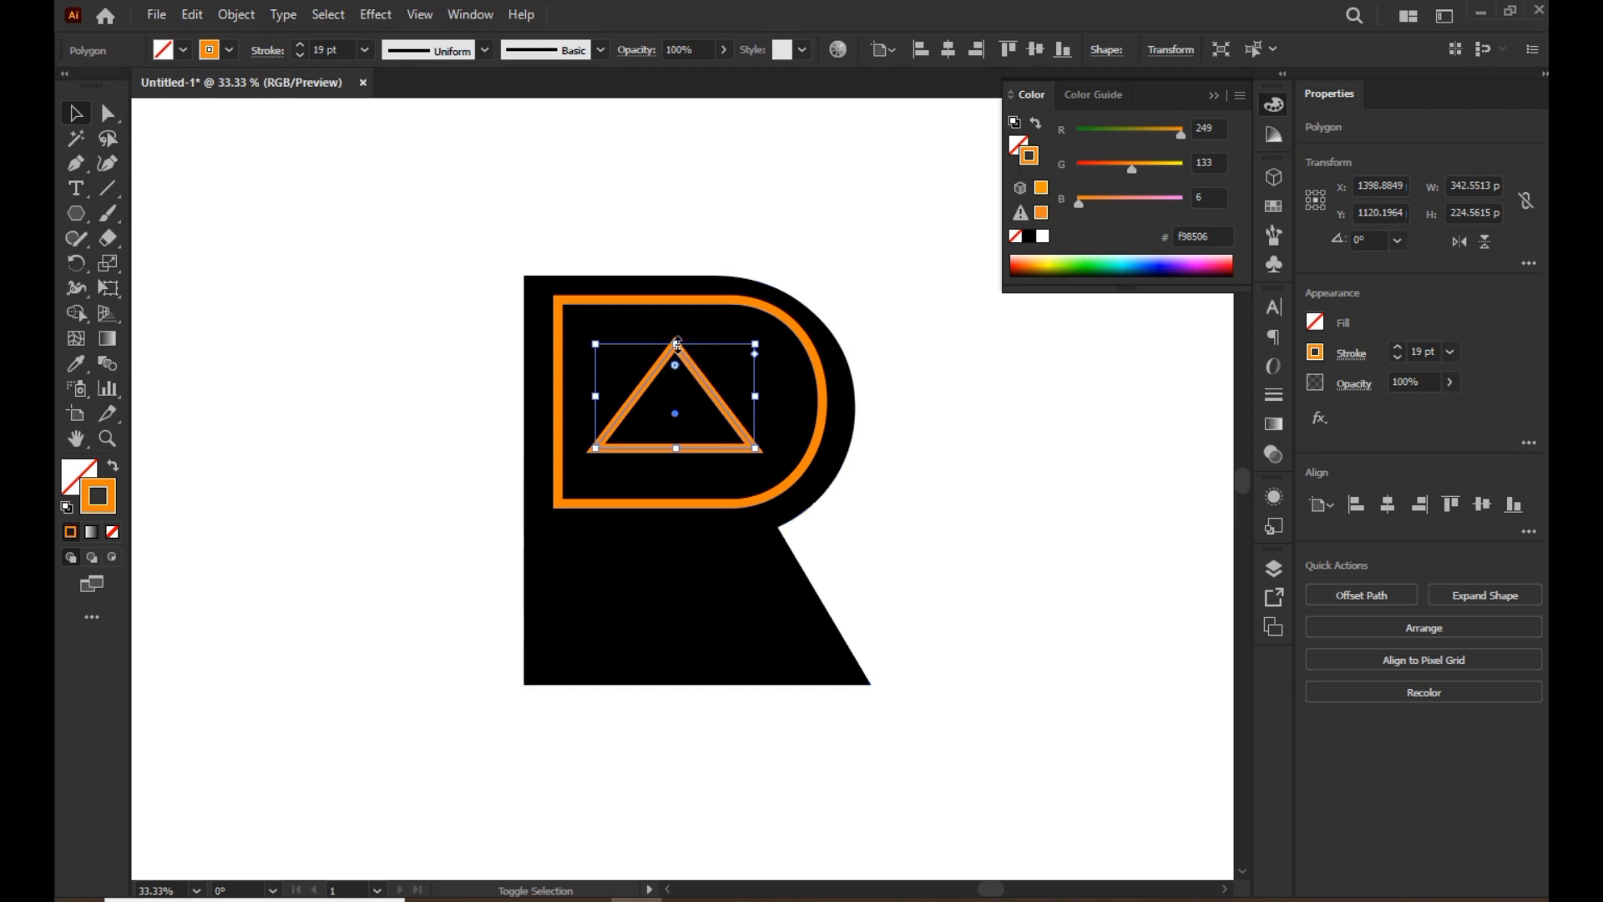
left_click_drag(675, 343, 707, 369)
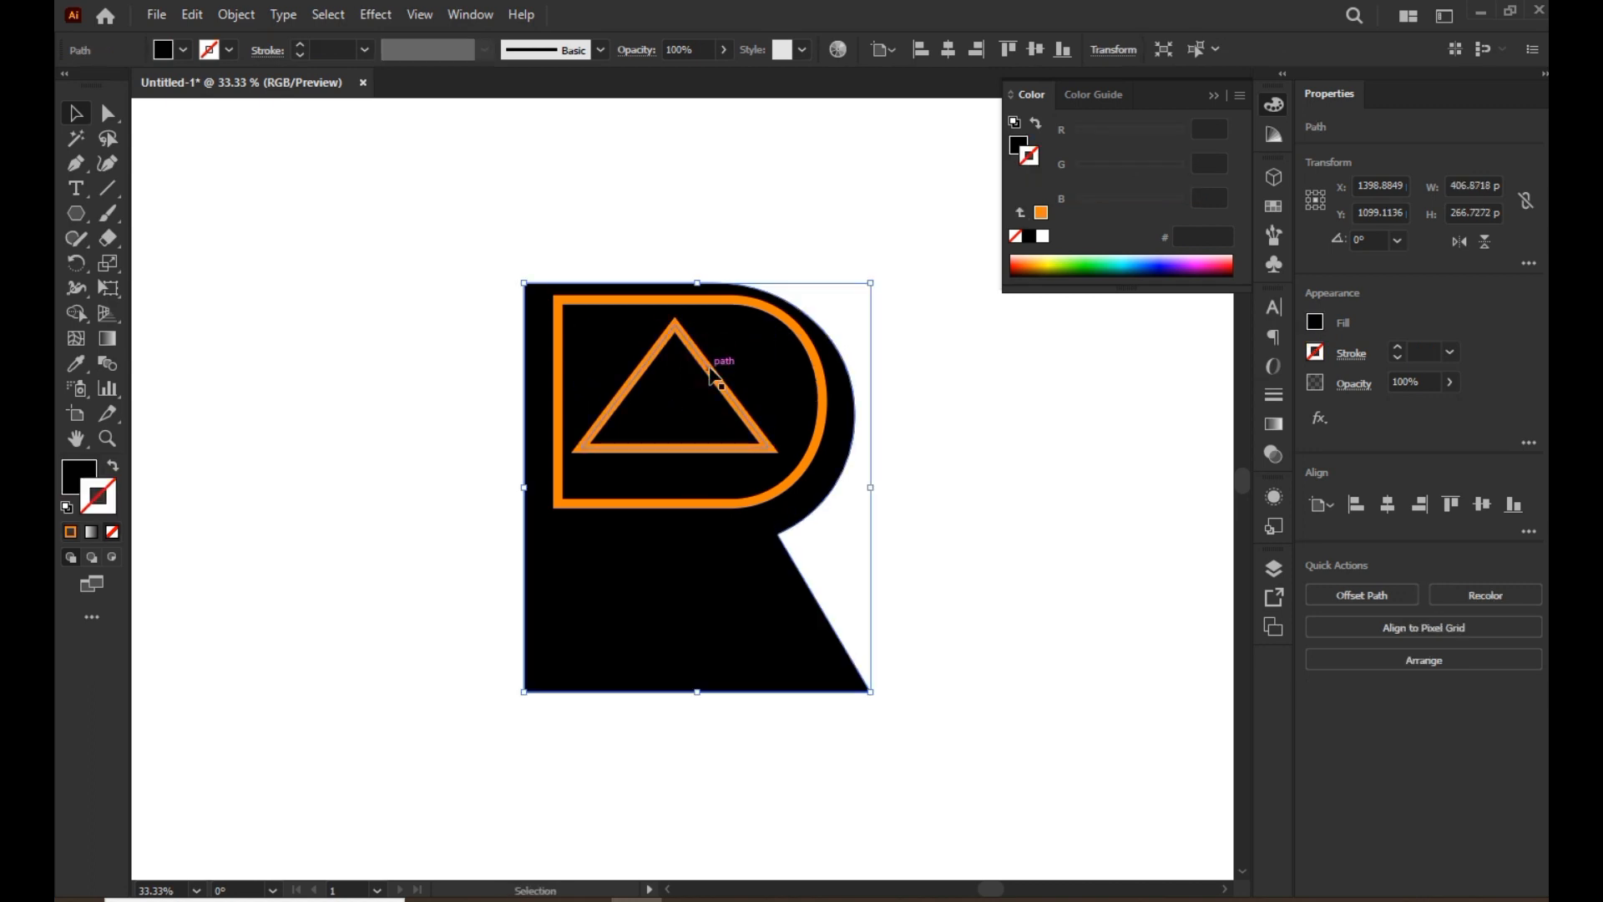
key("ctrl+z")
left_click(707, 368)
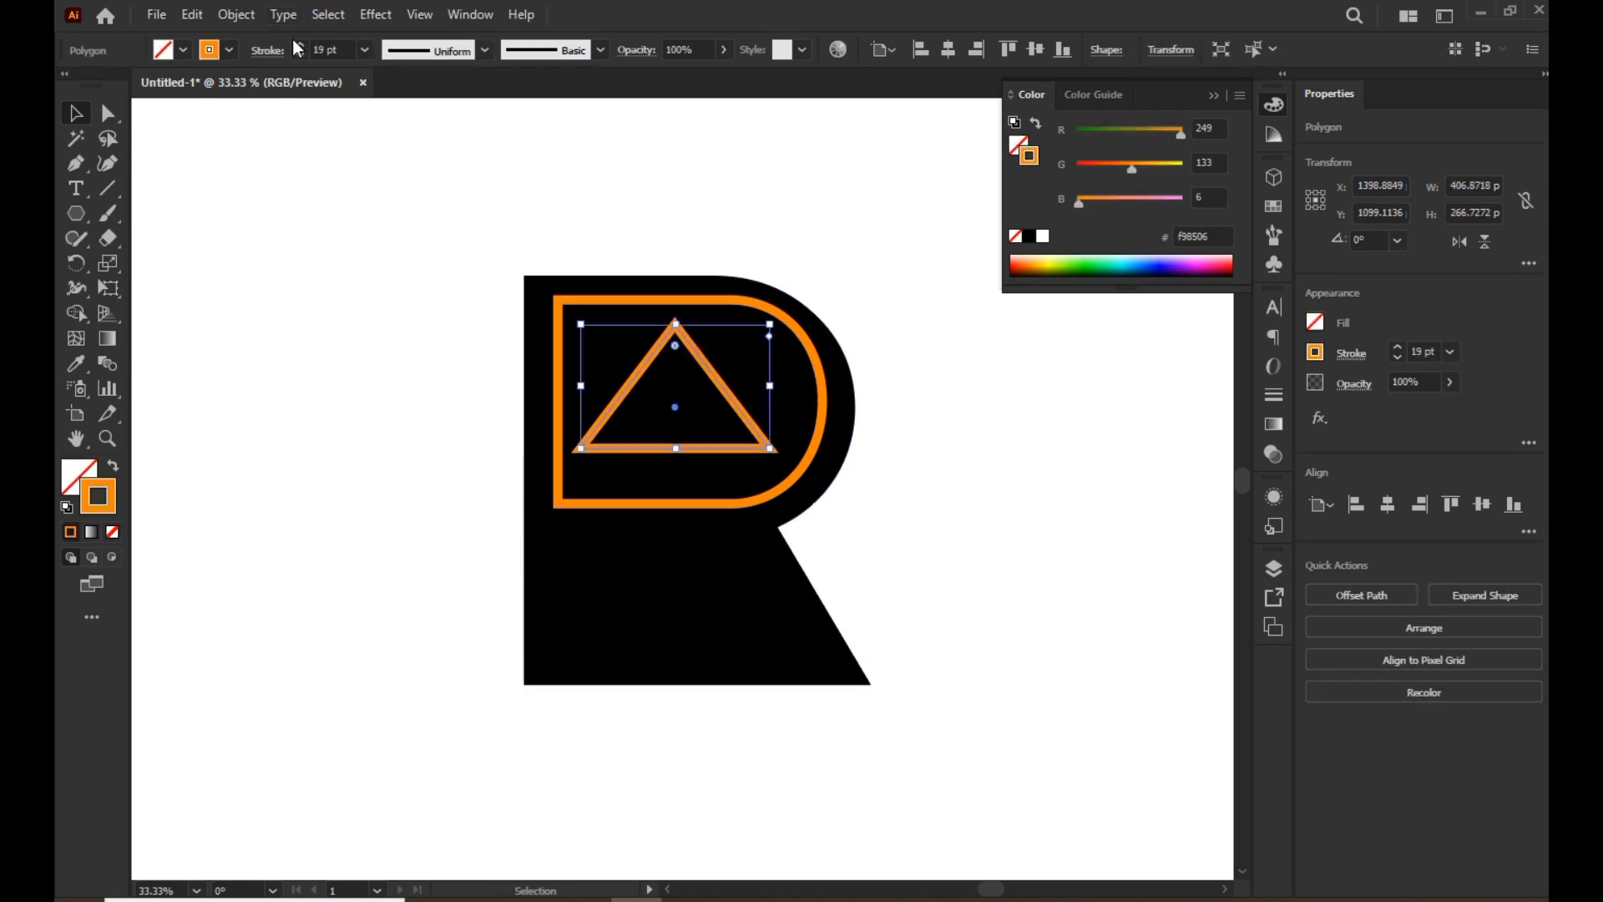
left_click_drag(300, 45, 299, 45)
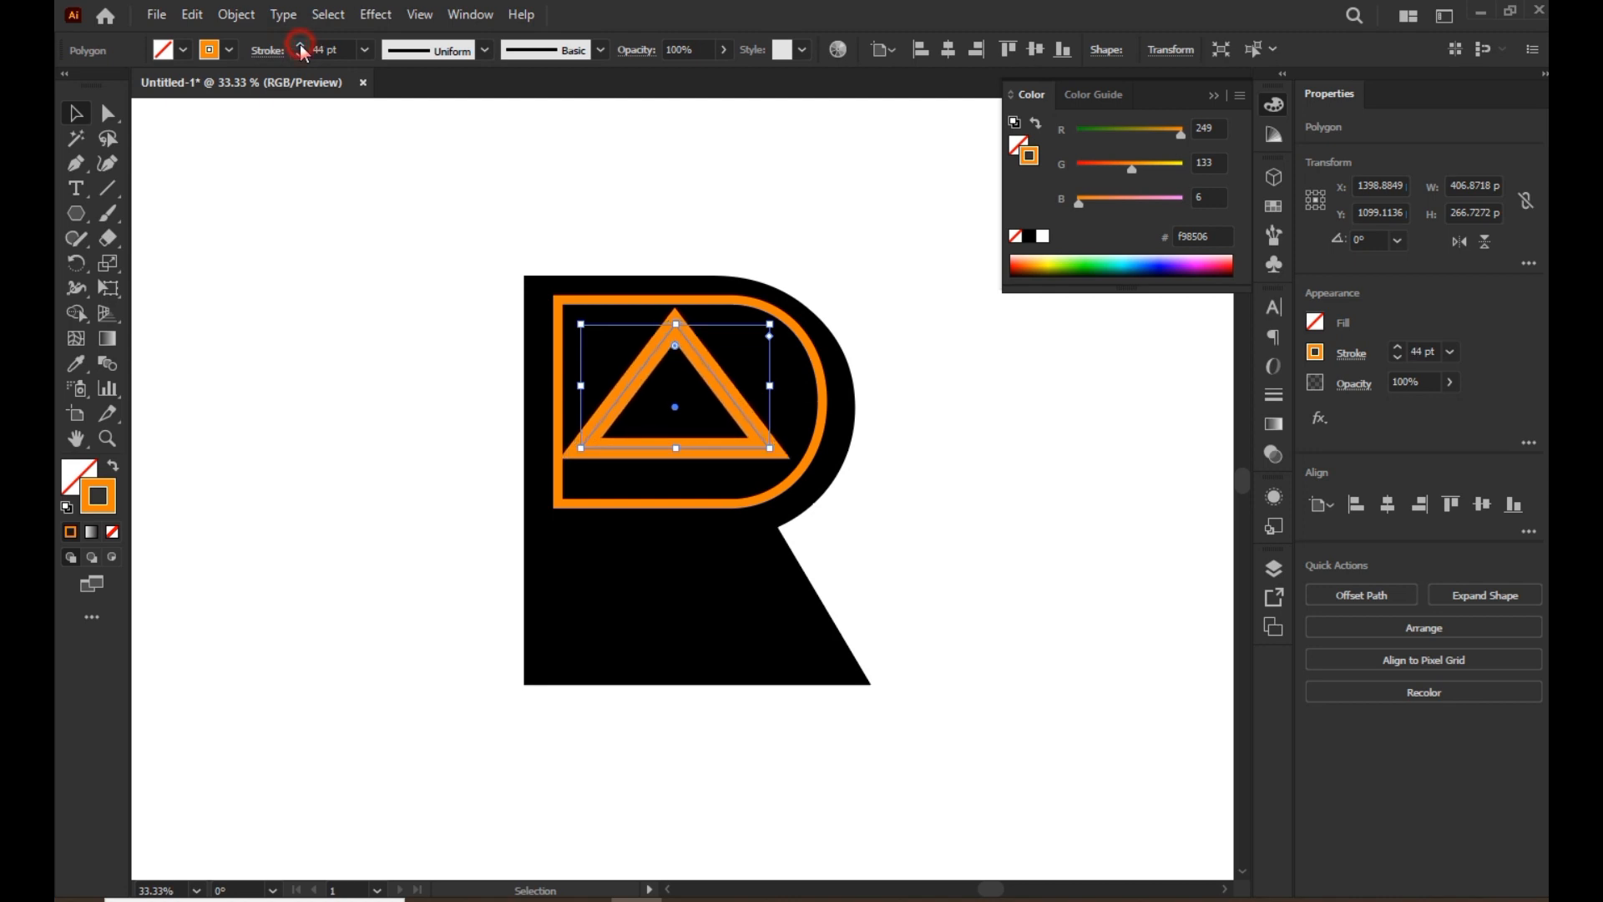
- Move the triangle out to the left of the R and delete its bottom side, leaving an open chevron
left_click_drag(709, 373, 359, 410)
left_click(358, 554)
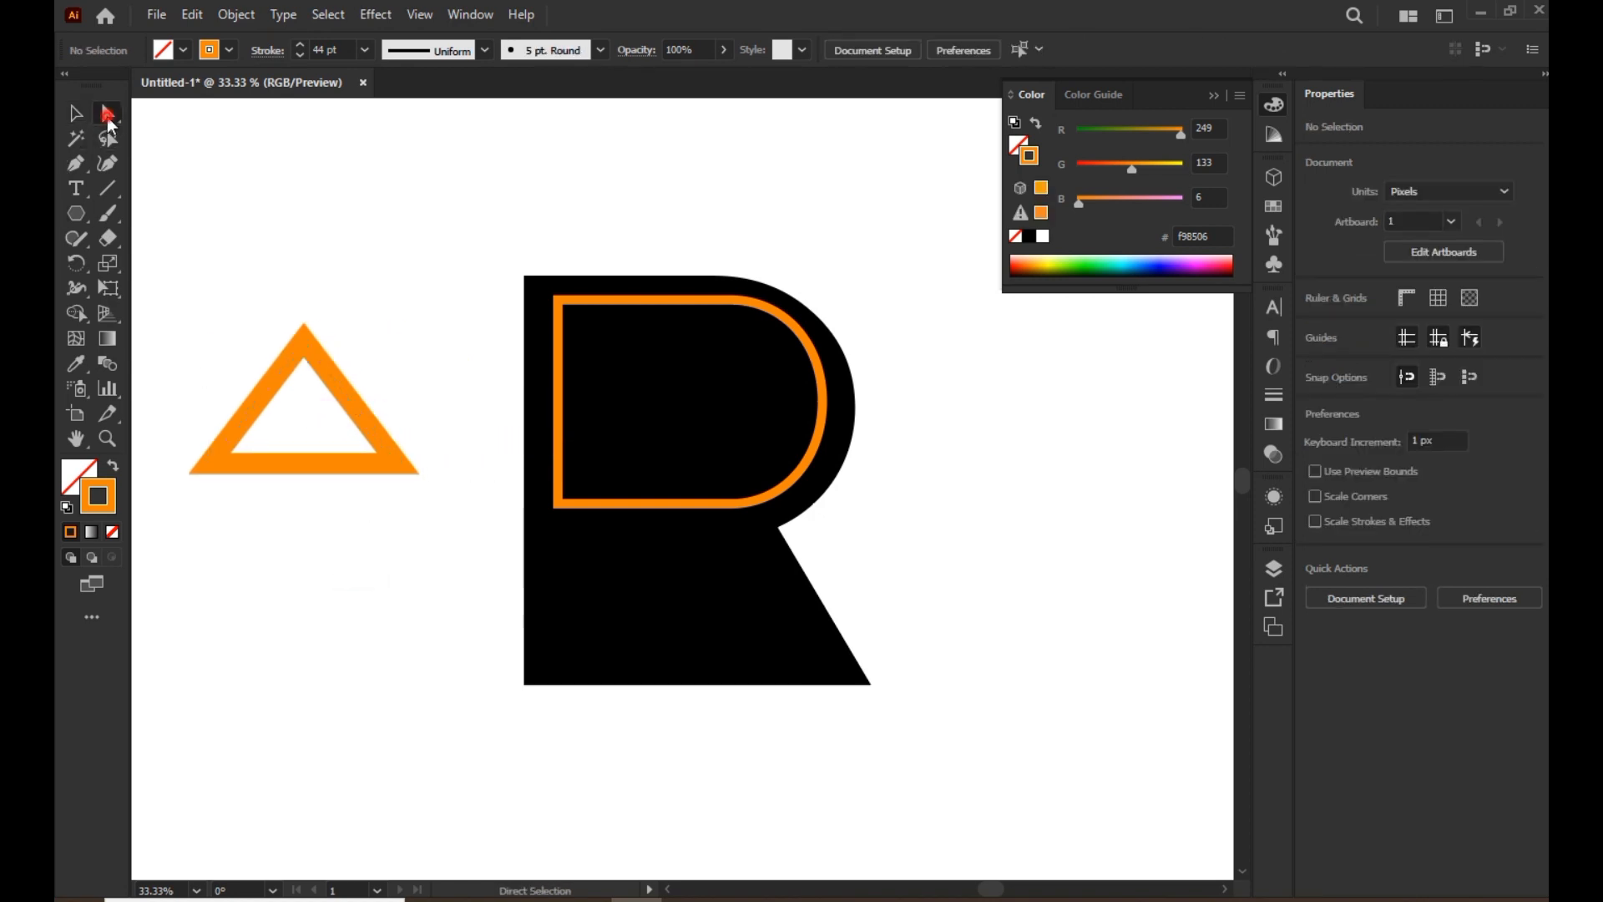
left_click_drag(294, 511, 294, 443)
key("Delete")
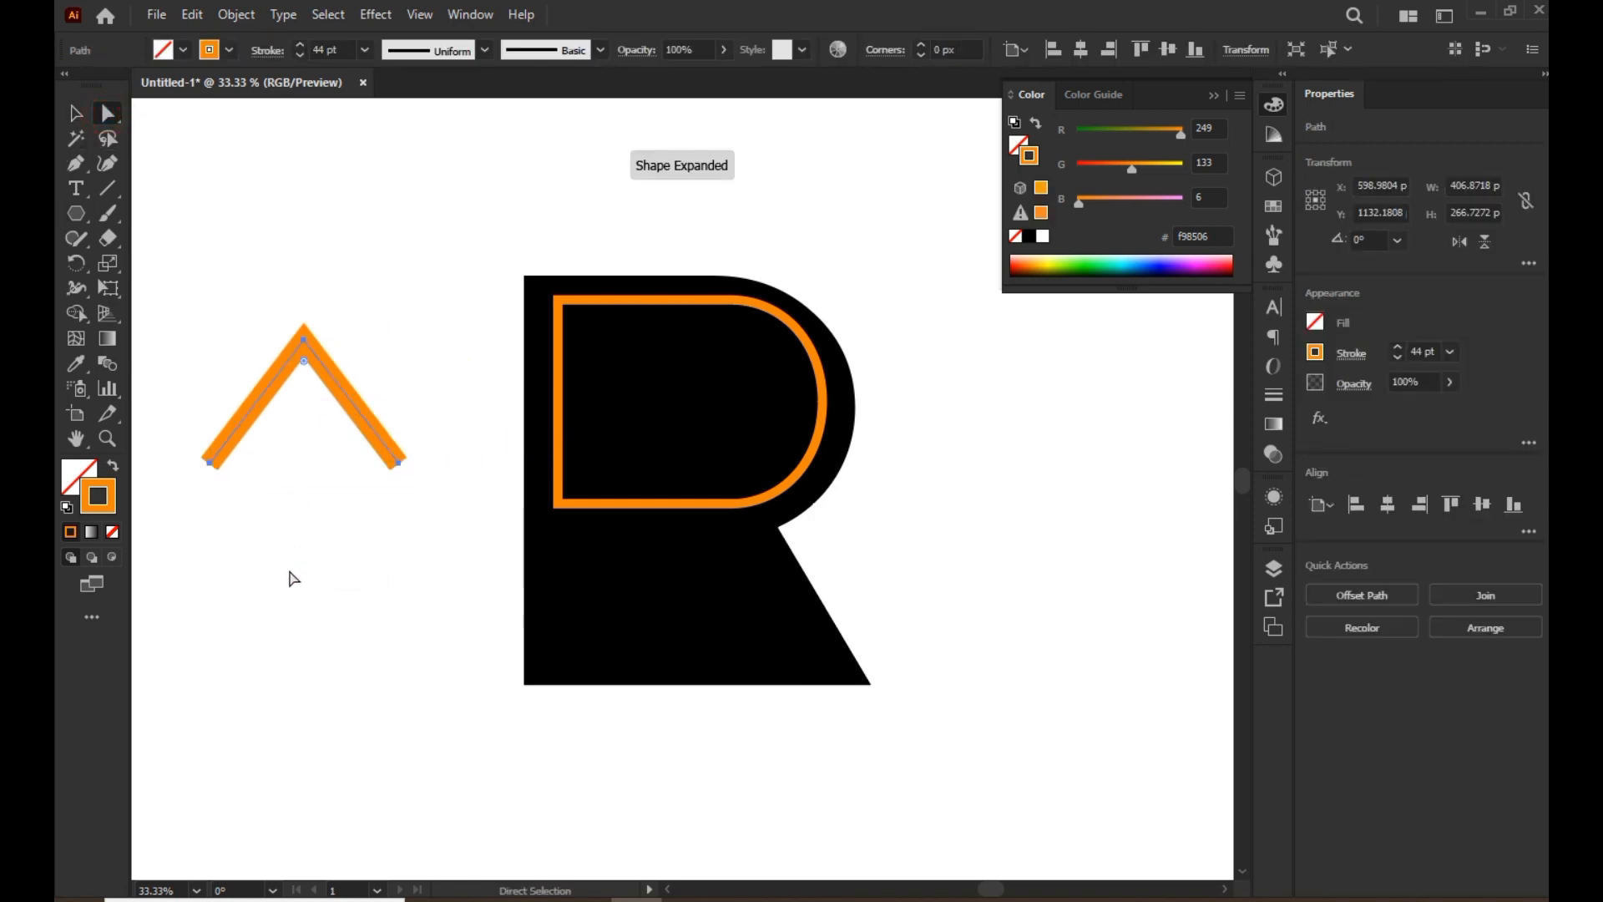
- Expand the orange chevron's stroke into a filled shape
left_click(71, 117)
left_click(236, 14)
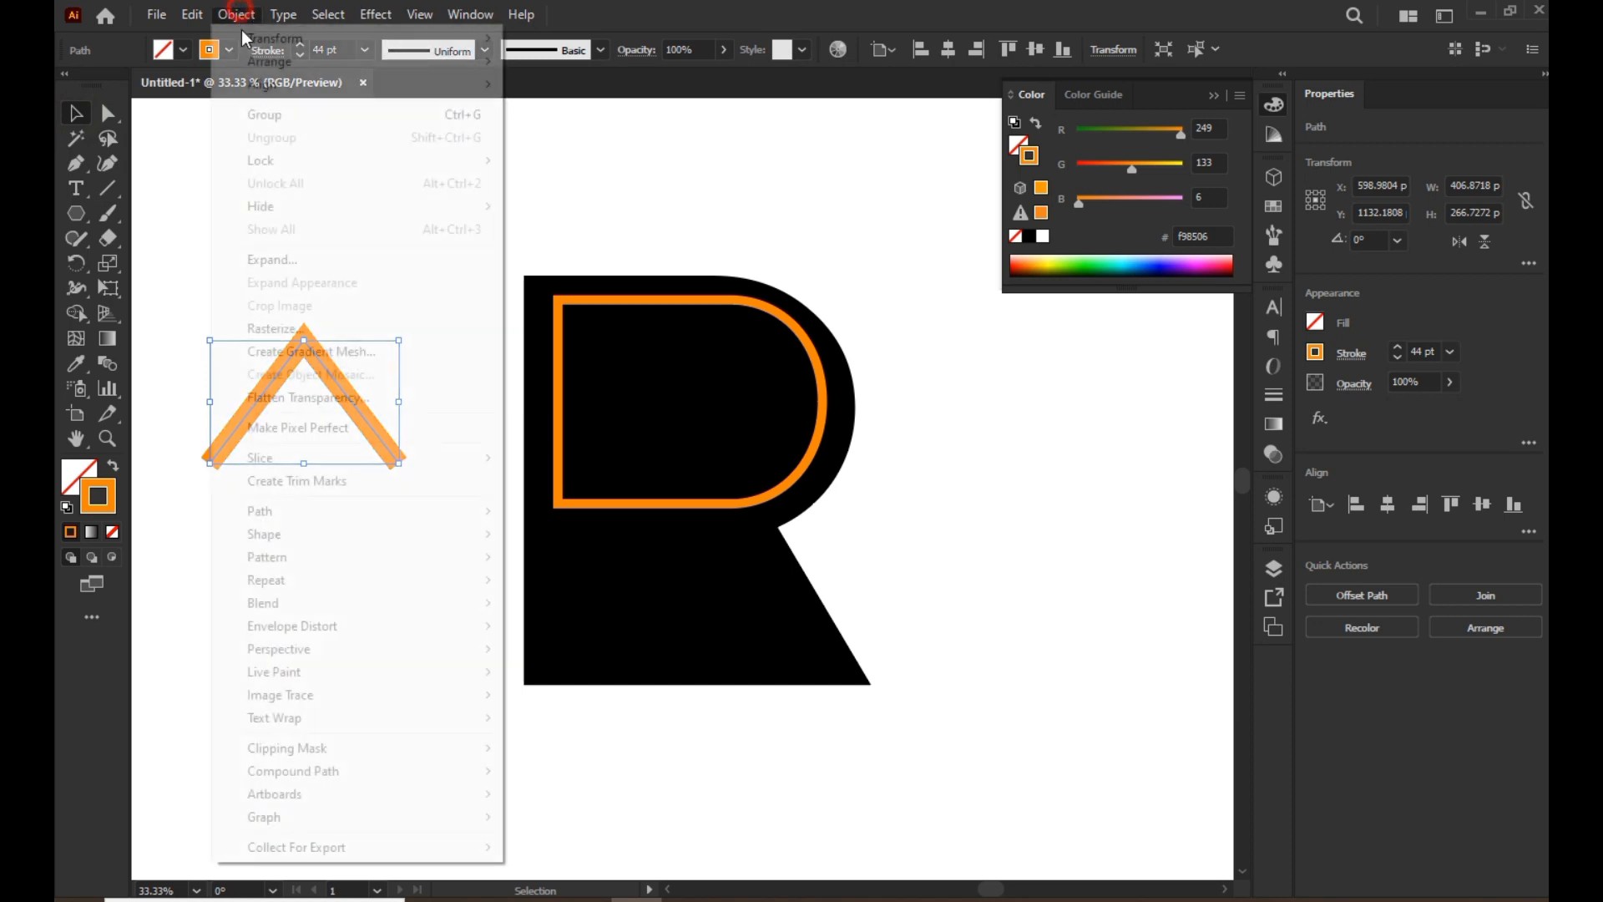
left_click(273, 260)
left_click(764, 580)
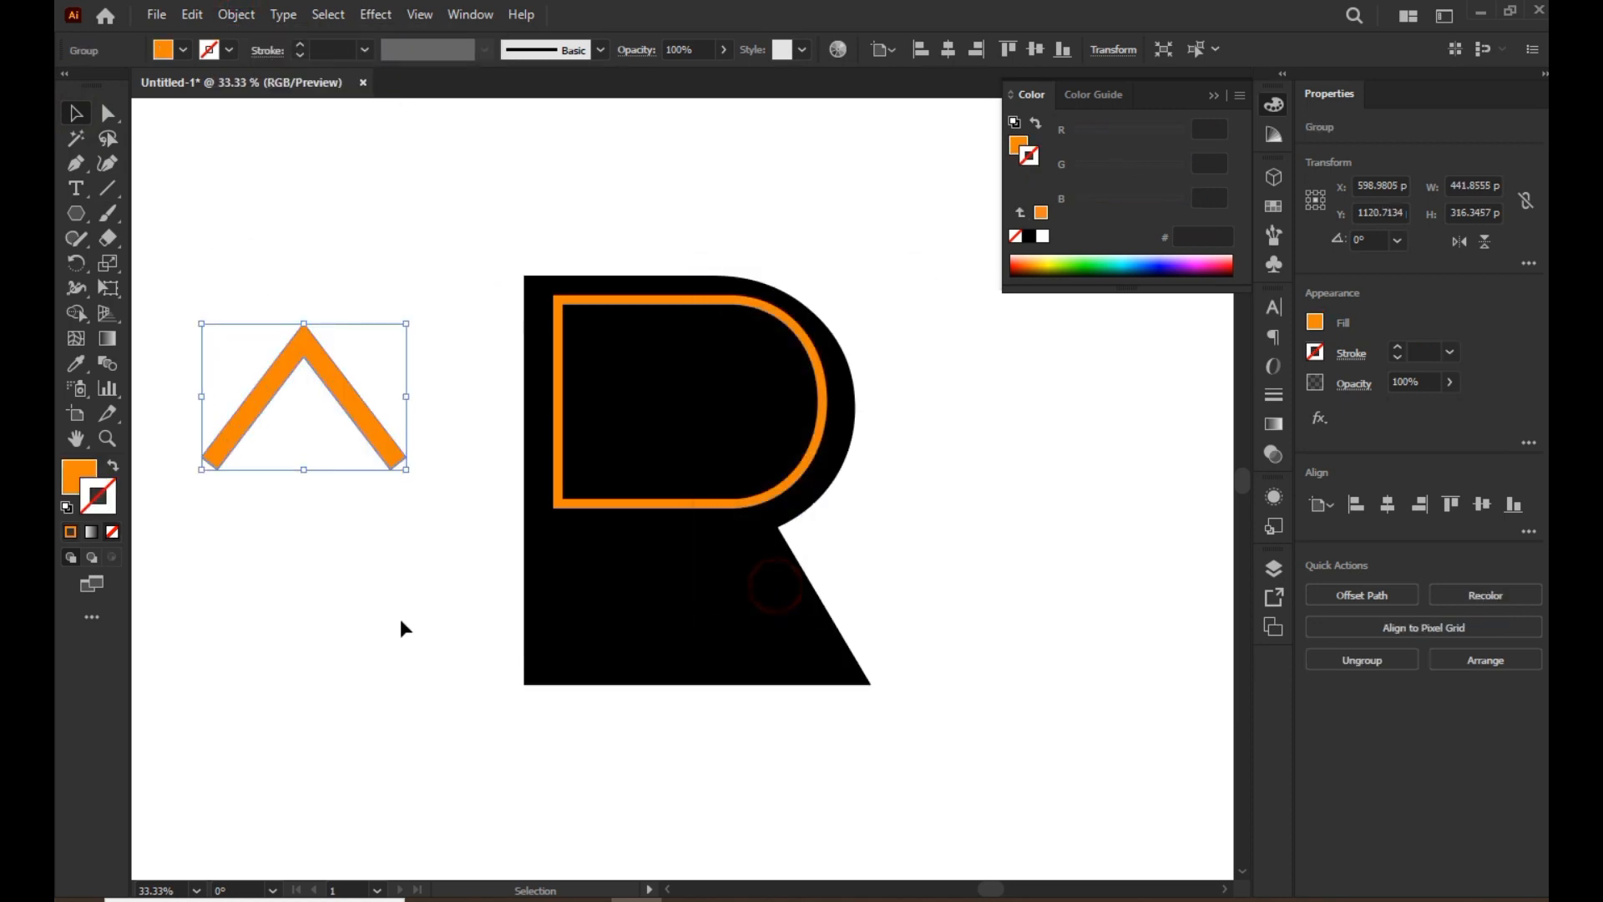
left_click(372, 616)
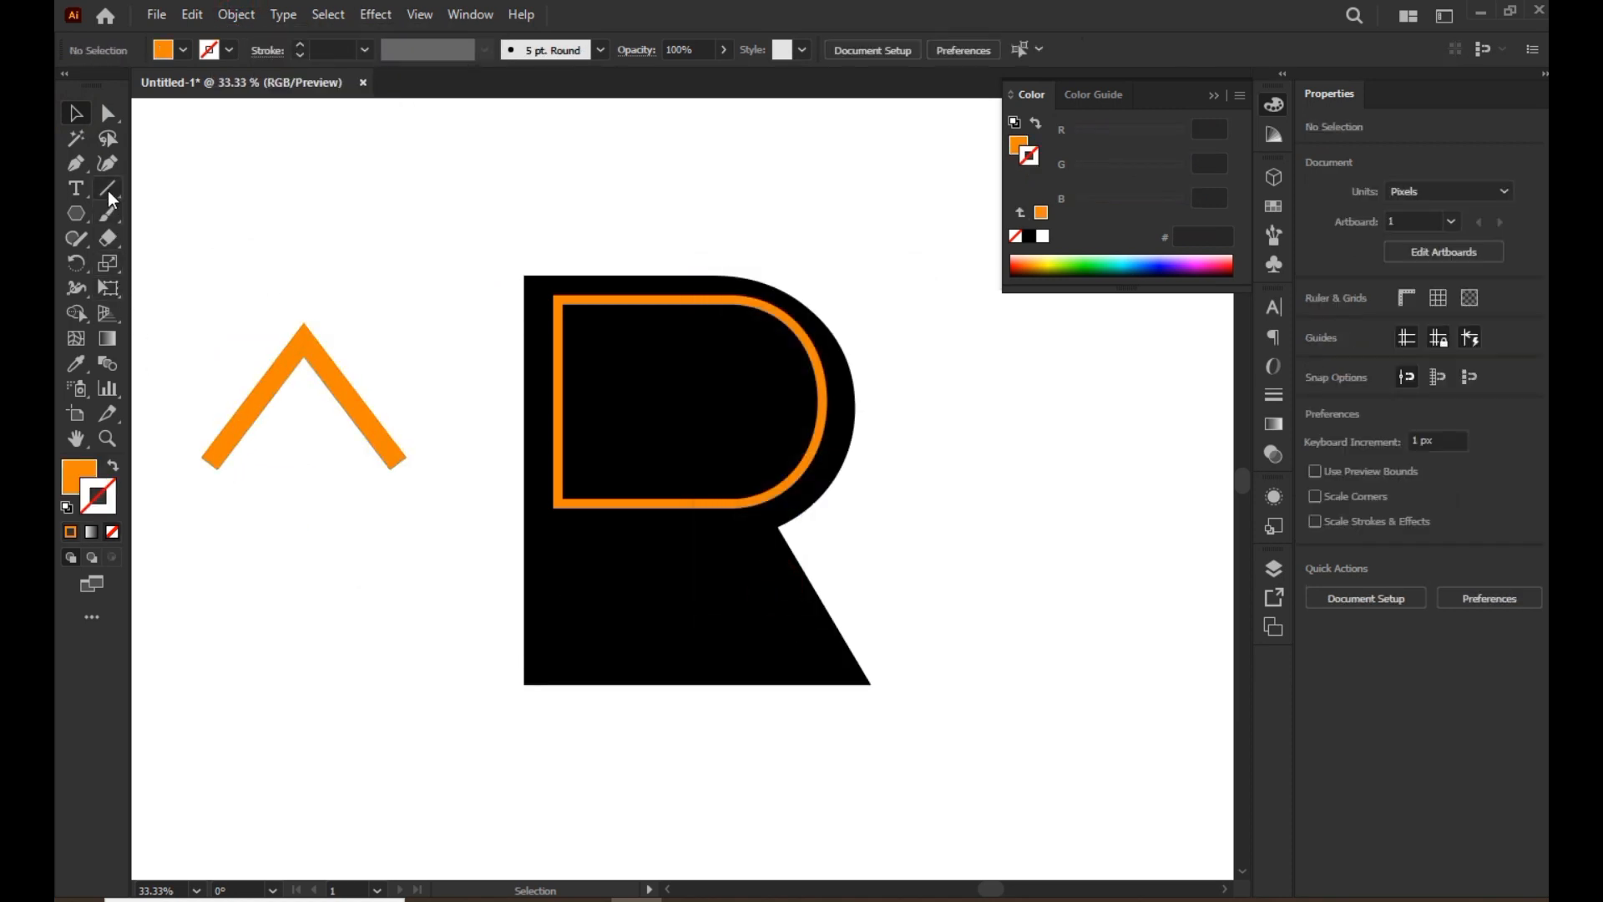
- Move the corner anchor points of the chevron's two lower ends so both feet are cut off nearly horizontally
left_click(108, 113)
left_click_drag(215, 461, 224, 458)
left_click_drag(392, 473, 385, 461)
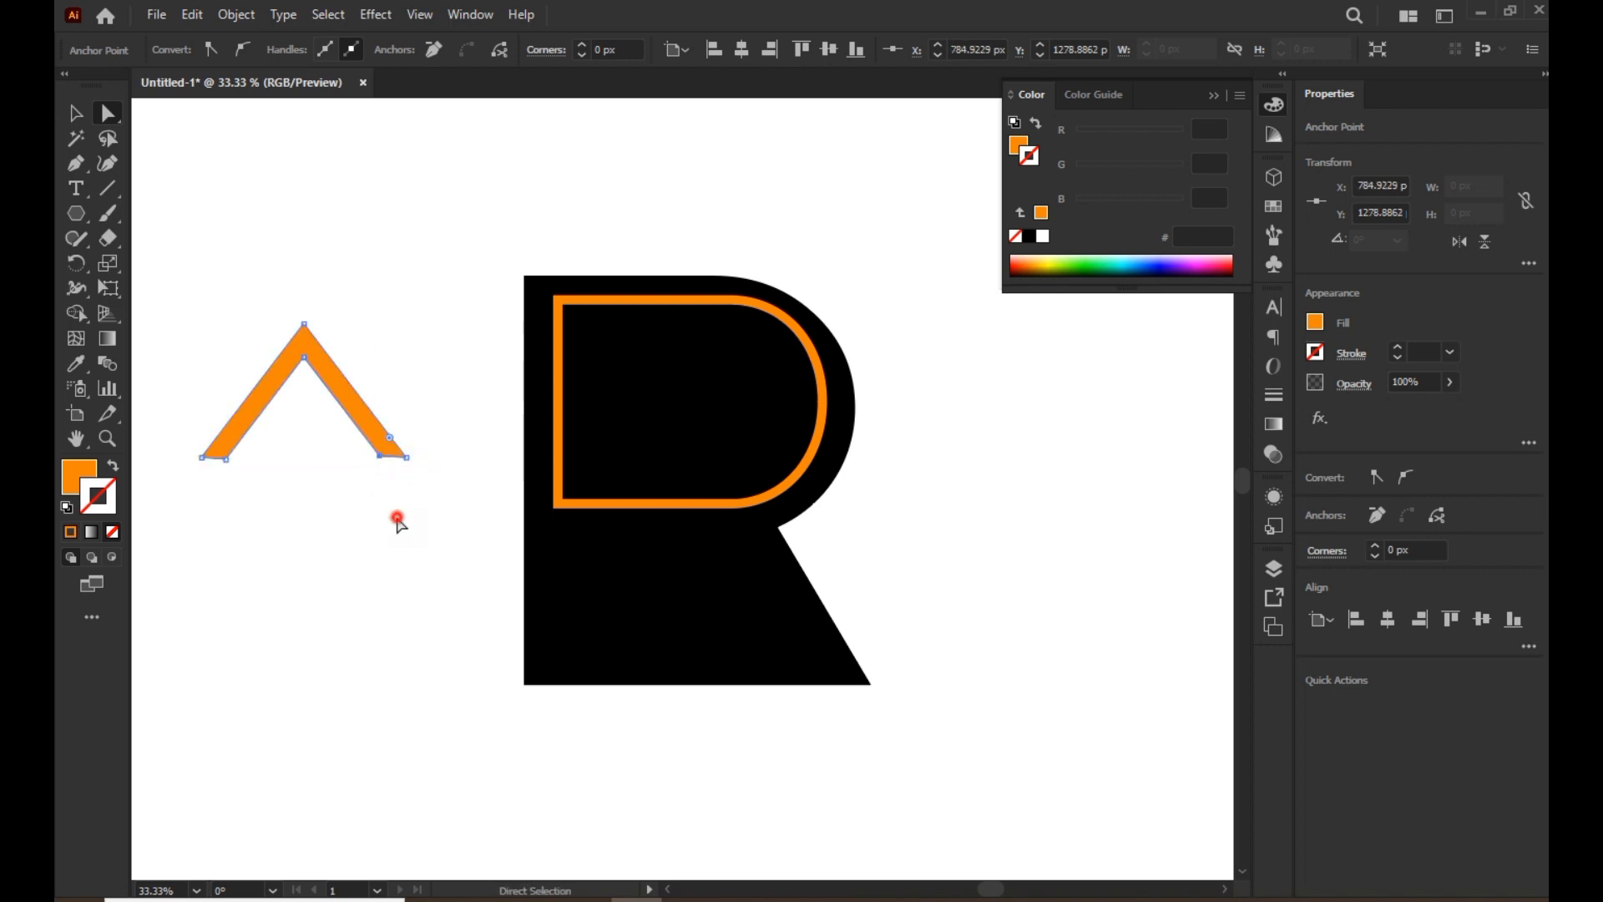
left_click(396, 523)
left_click(83, 115)
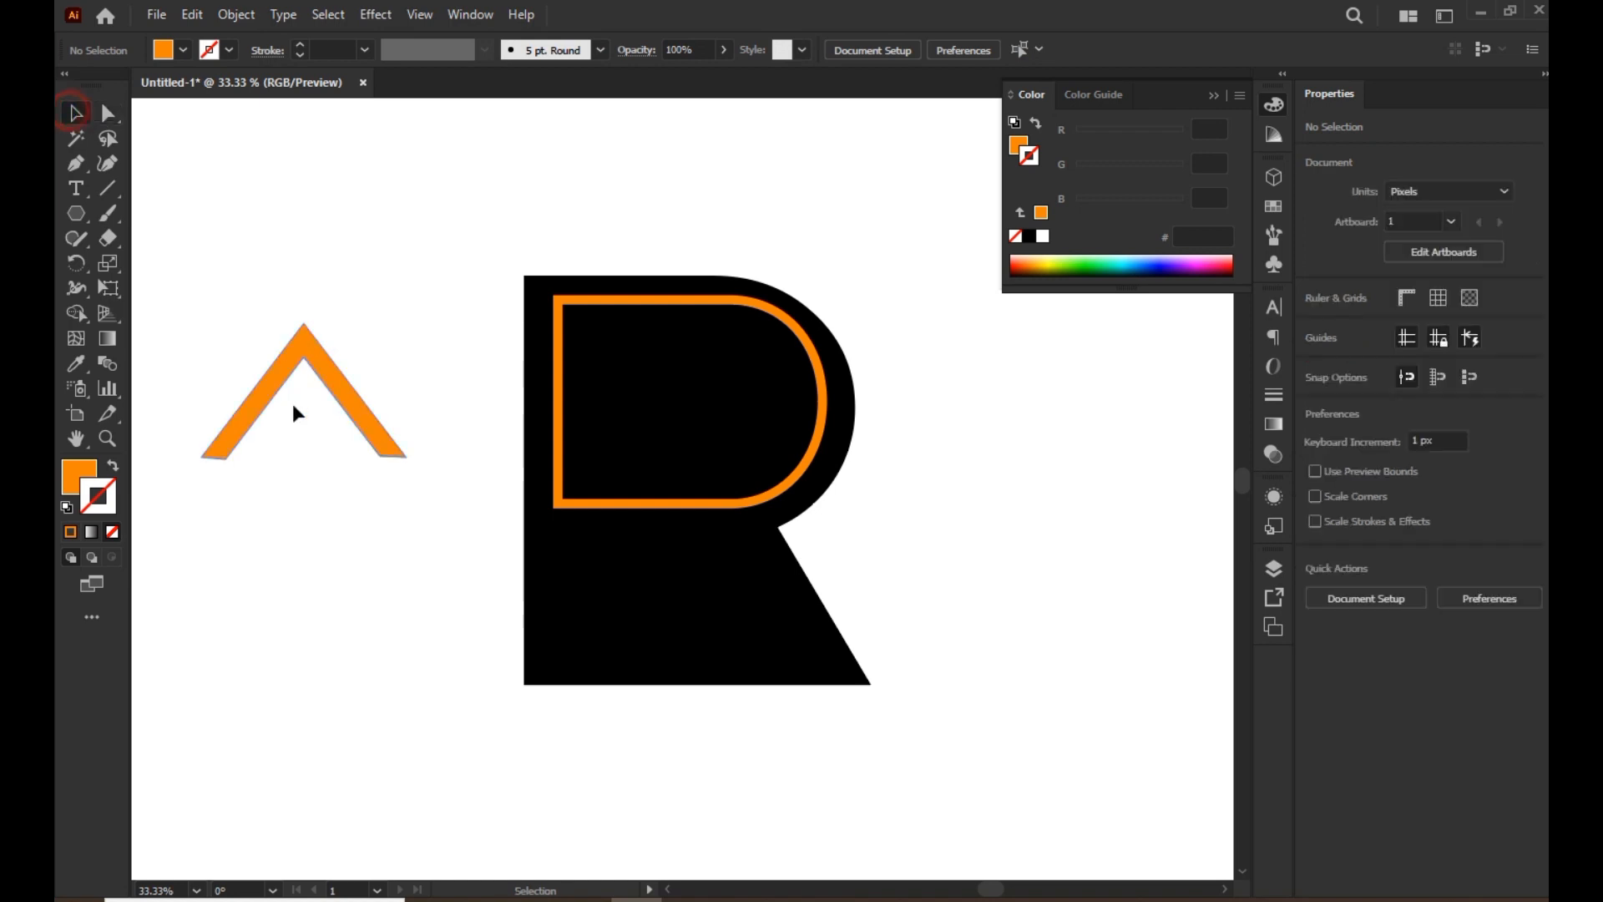
mouse_move(340, 377)
left_mouse_down()
mouse_move(376, 394)
mouse_move(713, 377)
mouse_move(478, 377)
mouse_move(362, 401)
left_mouse_up()
left_click(384, 526)
- Draw a diagonal line about 149 by 197 px along the chevron's inner left edge, with the D outline's orange as a 6 pt stroke
left_click_drag(347, 519, 518, 413)
scroll(212, 334, "up", 1)
left_click(108, 189)
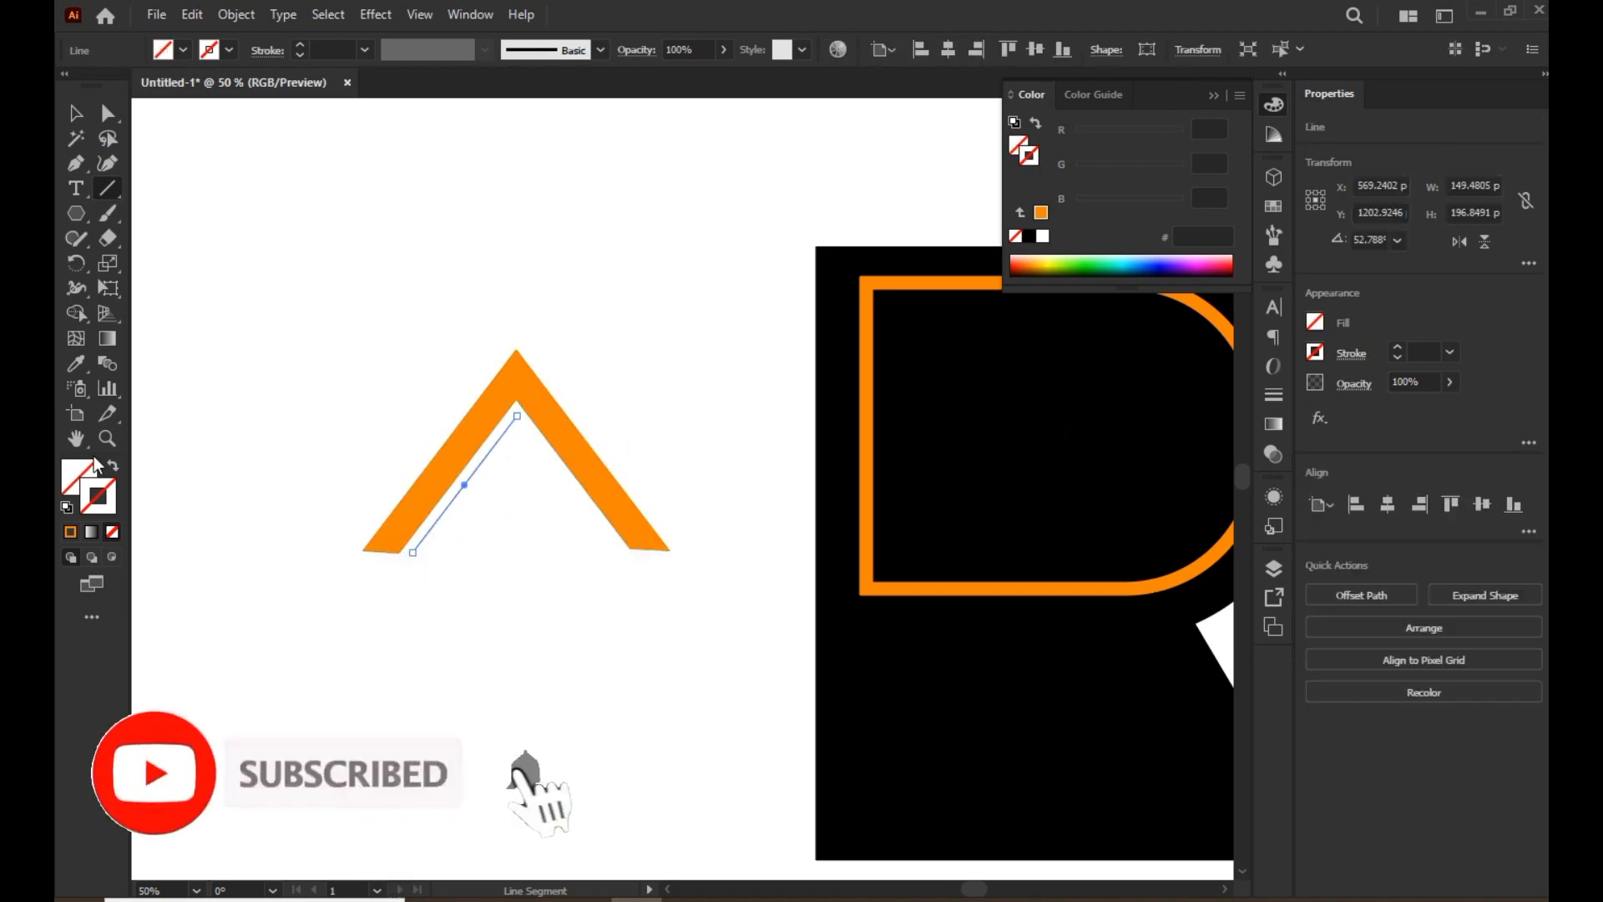
left_click(76, 363)
left_click(867, 419)
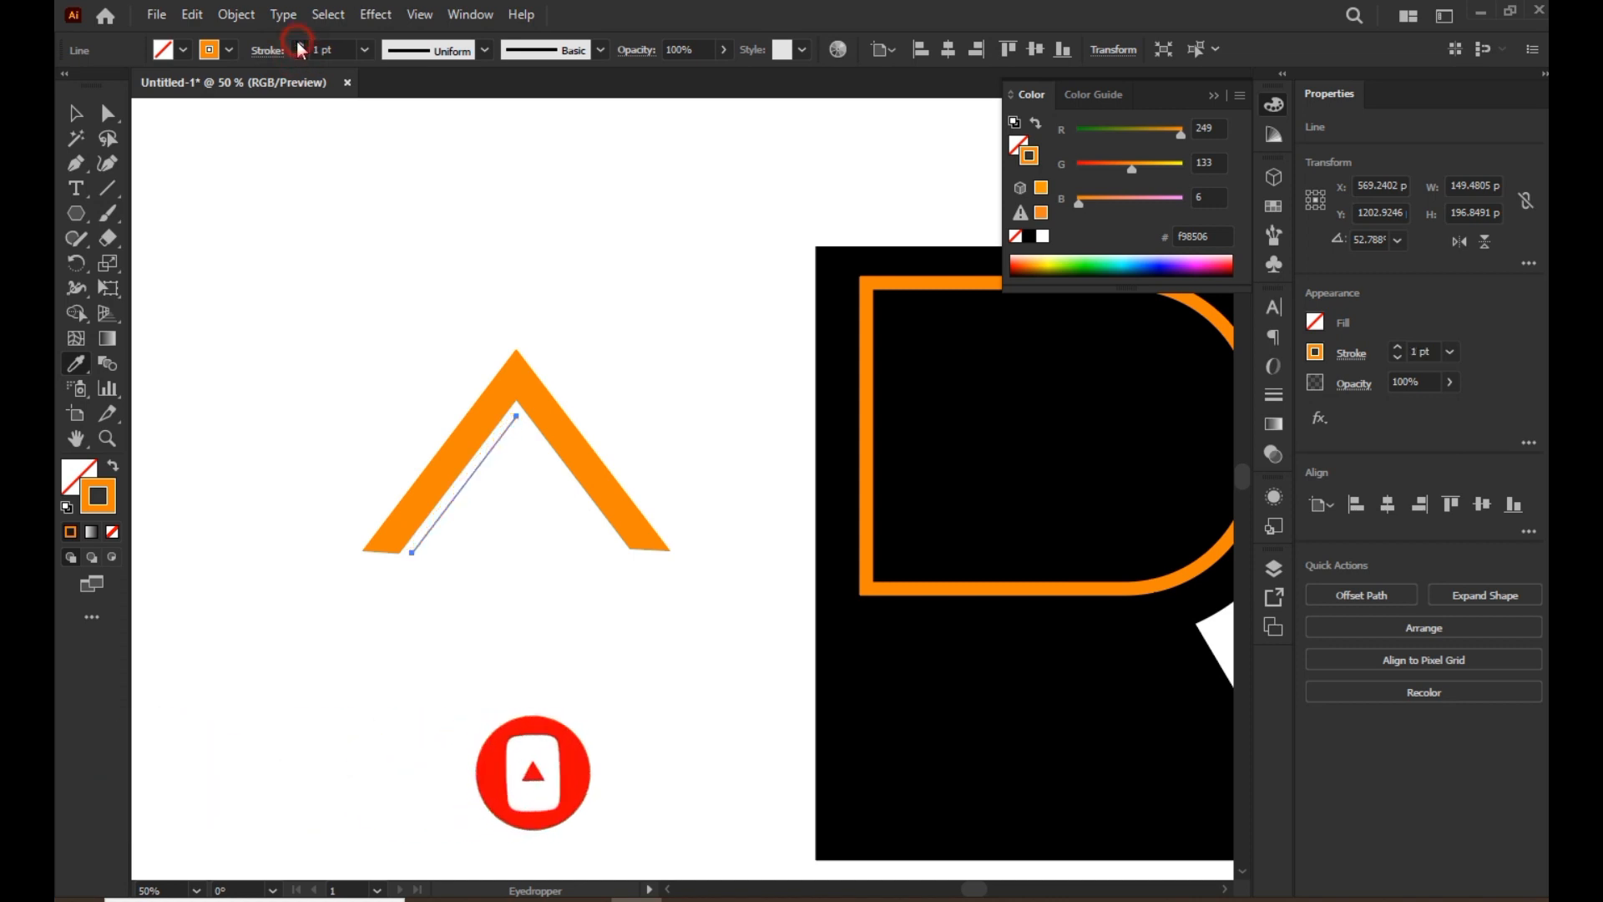
left_click(299, 43)
left_click(84, 117)
left_click(215, 172)
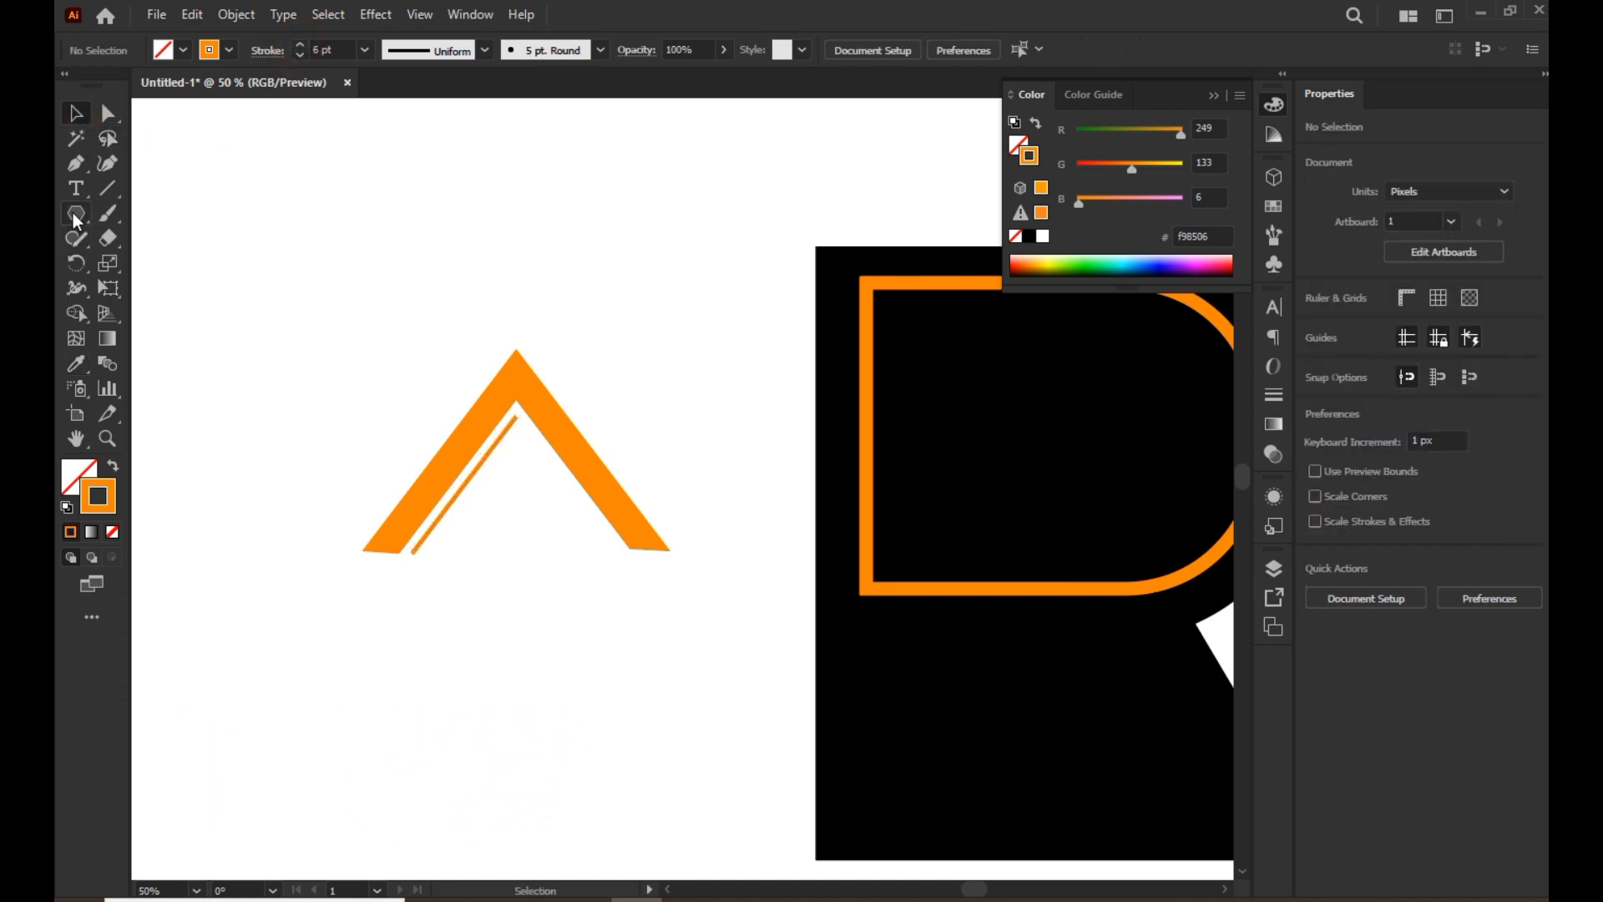
- Add an orange-filled upright rectangle without stroke as a chimney on the roof's left slope
key("m")
mouse_move(361, 314)
left_mouse_down()
mouse_move(384, 392)
mouse_move(446, 409)
left_mouse_up()
left_click(111, 467)
key("v")
left_click(186, 150)
left_click(315, 350)
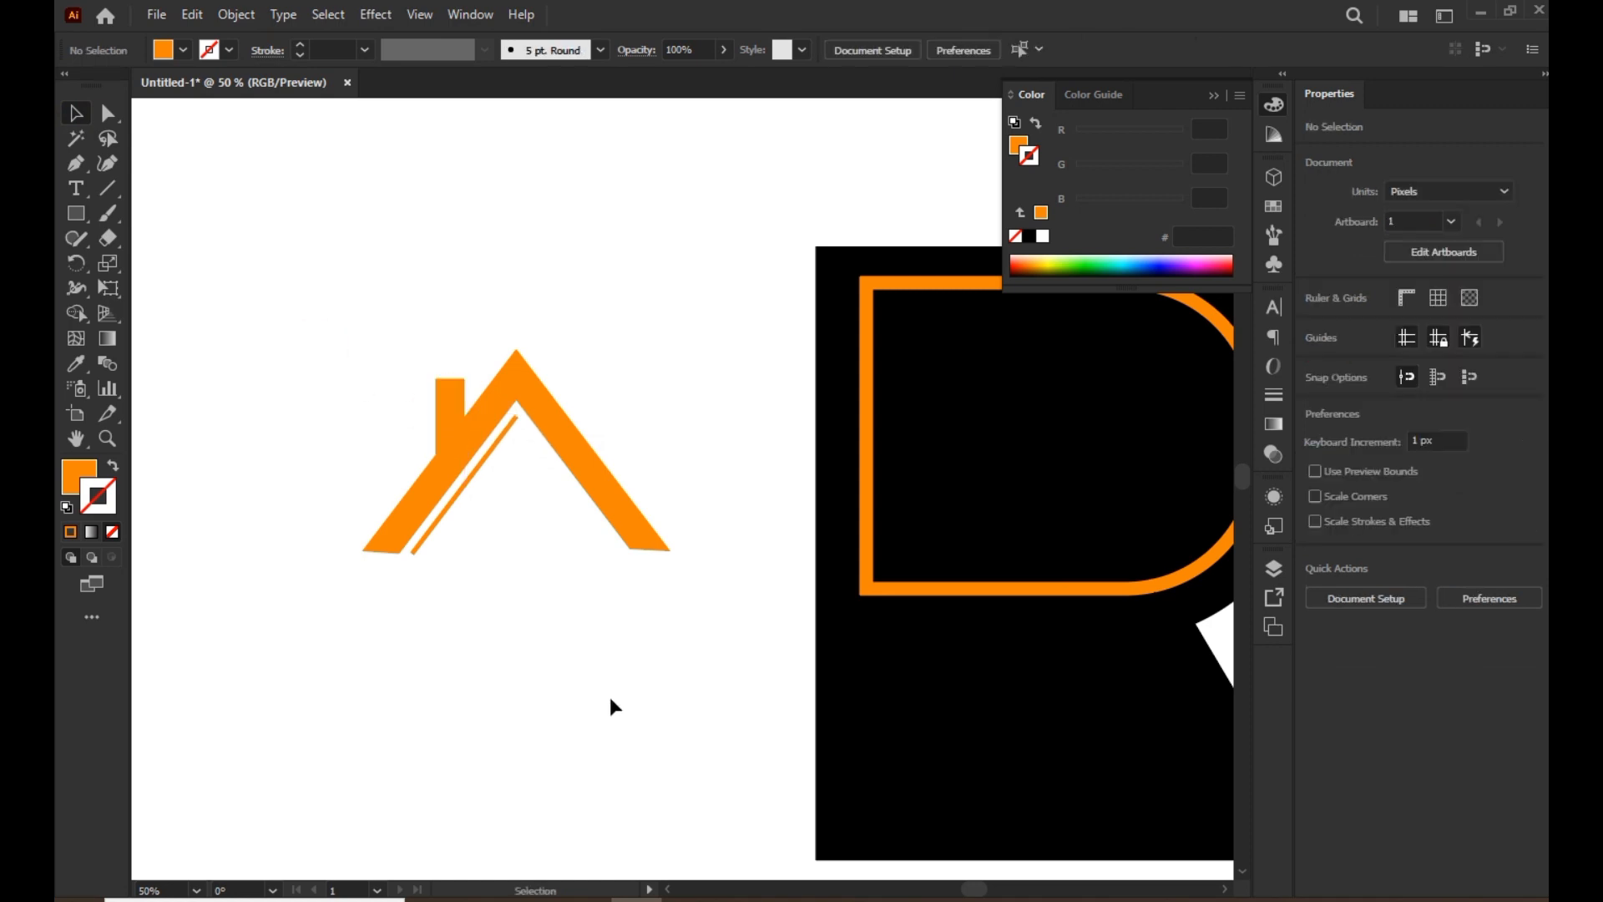
- Build a window of four small orange squares in a two-by-two grid centred beneath the roof peak
left_click(76, 213)
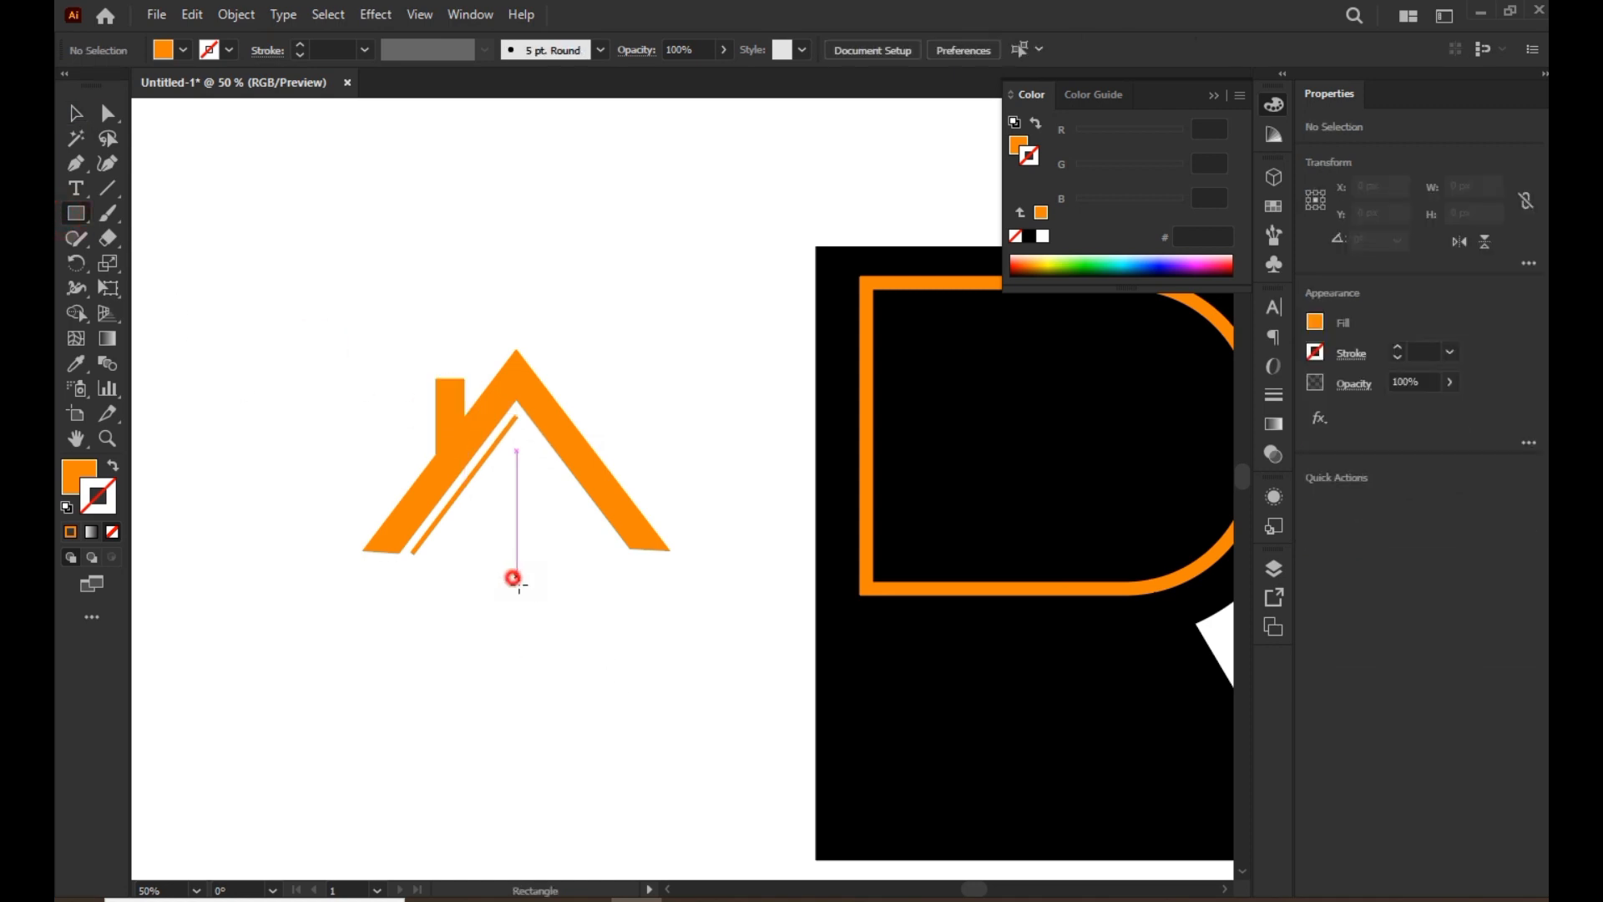
mouse_move(514, 575)
left_mouse_down()
mouse_move(564, 623)
mouse_move(488, 593)
left_mouse_up()
left_click_drag(479, 544, 524, 547)
left_click(380, 357)
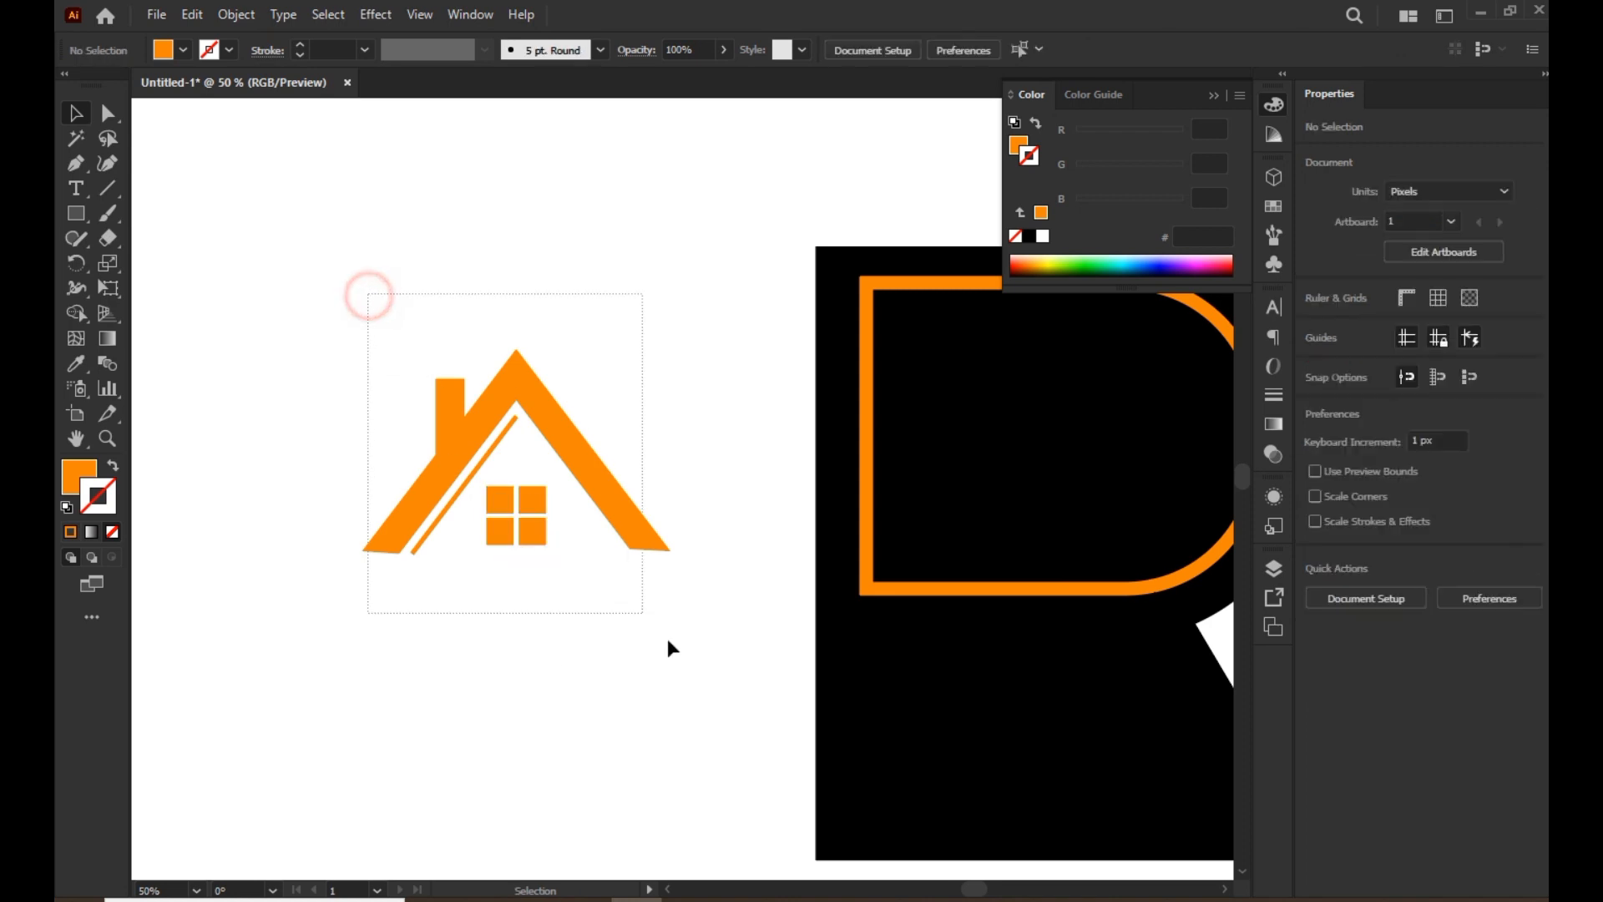
- Move the complete house artwork inside the orange D outline on the R
left_click(642, 526)
left_click_drag(596, 474, 936, 488)
left_click(537, 484)
scroll(862, 702, "down", 1)
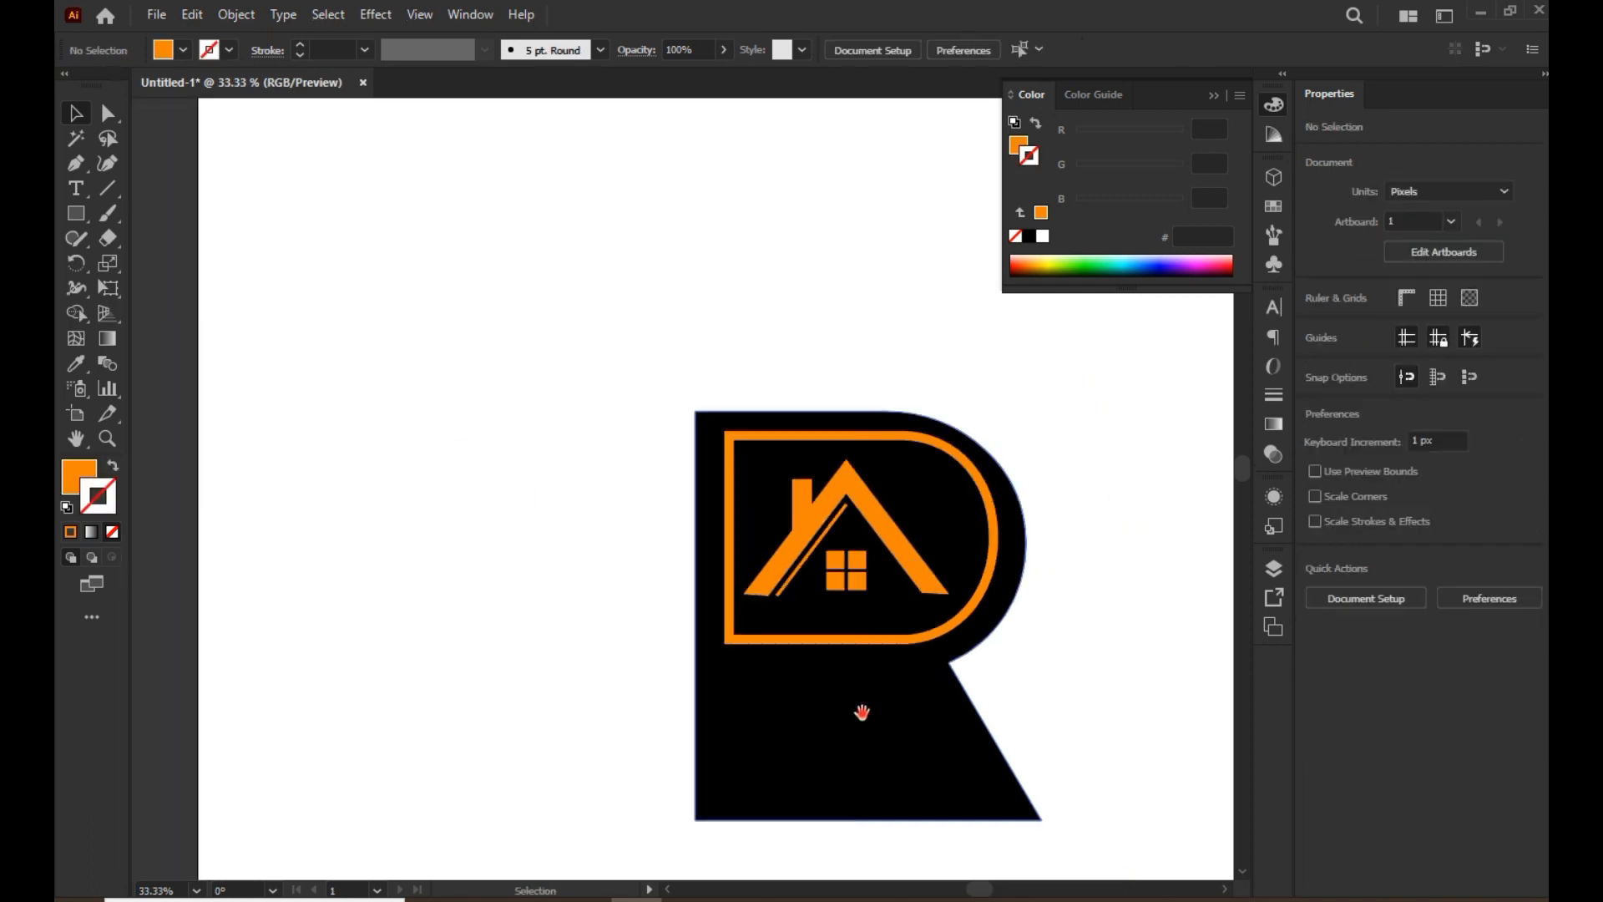
left_click_drag(861, 711, 734, 509)
left_click(735, 510)
left_click(796, 754)
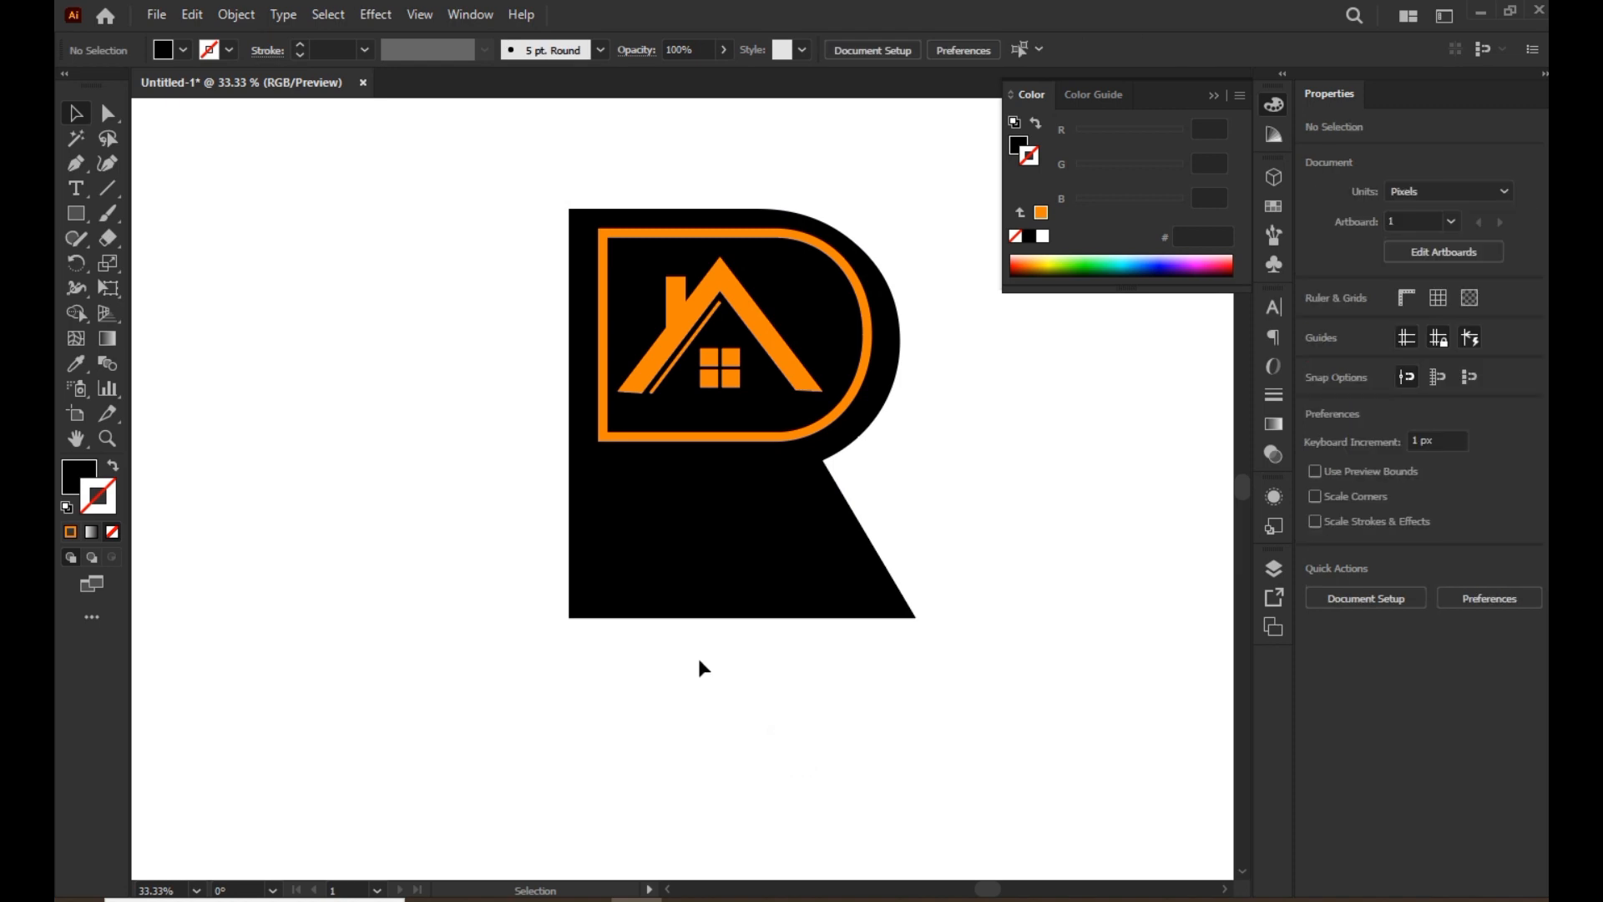
- Draw a rectangle about 182 by 432 px left of the R and fill it with the logo's orange
left_click(76, 215)
left_click_drag(338, 429, 424, 629)
left_click(77, 363)
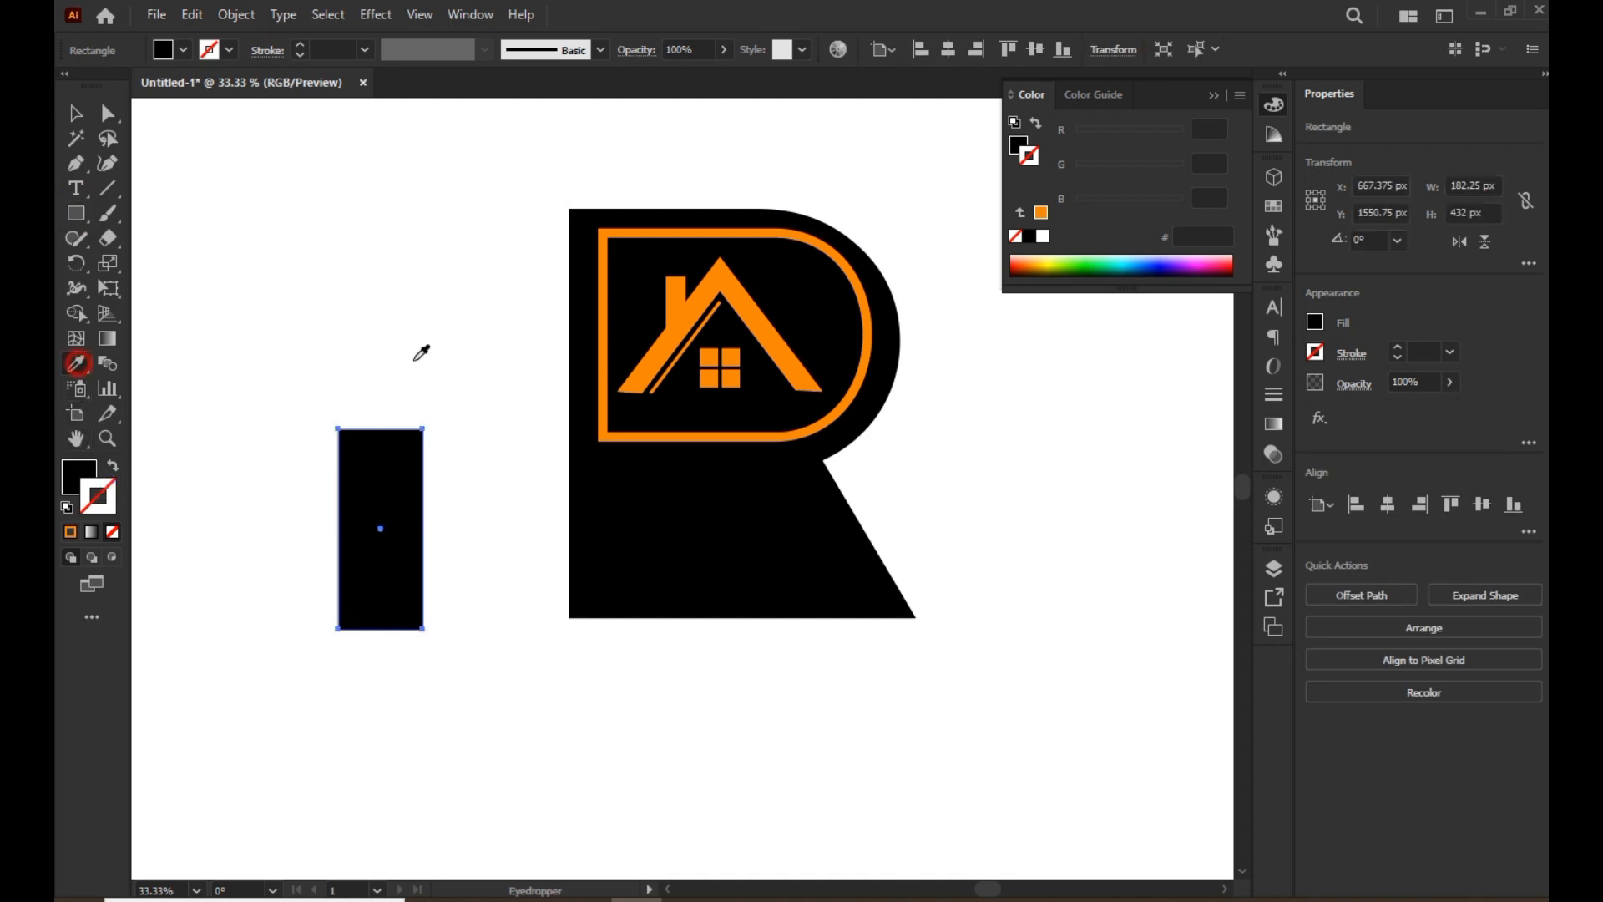
left_click(666, 349)
left_click(76, 113)
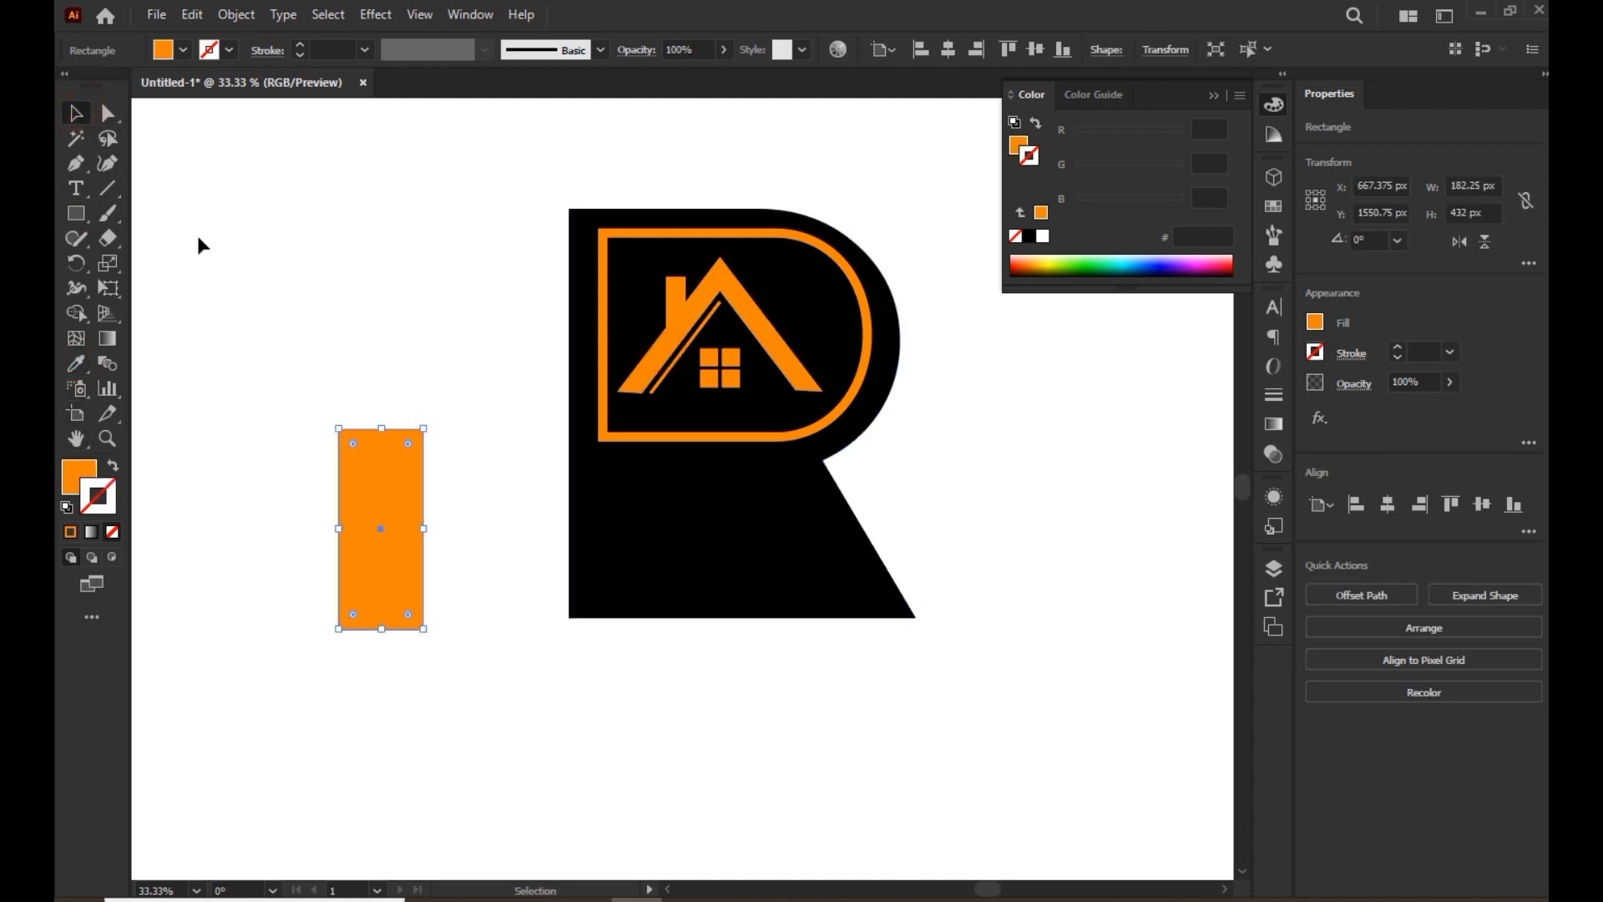
left_click(201, 243)
- Narrow the orange rectangle to about 94.5 px wide and set an identical copy directly beside it
left_click_drag(388, 503, 349, 610)
left_click(473, 640)
left_click(405, 723)
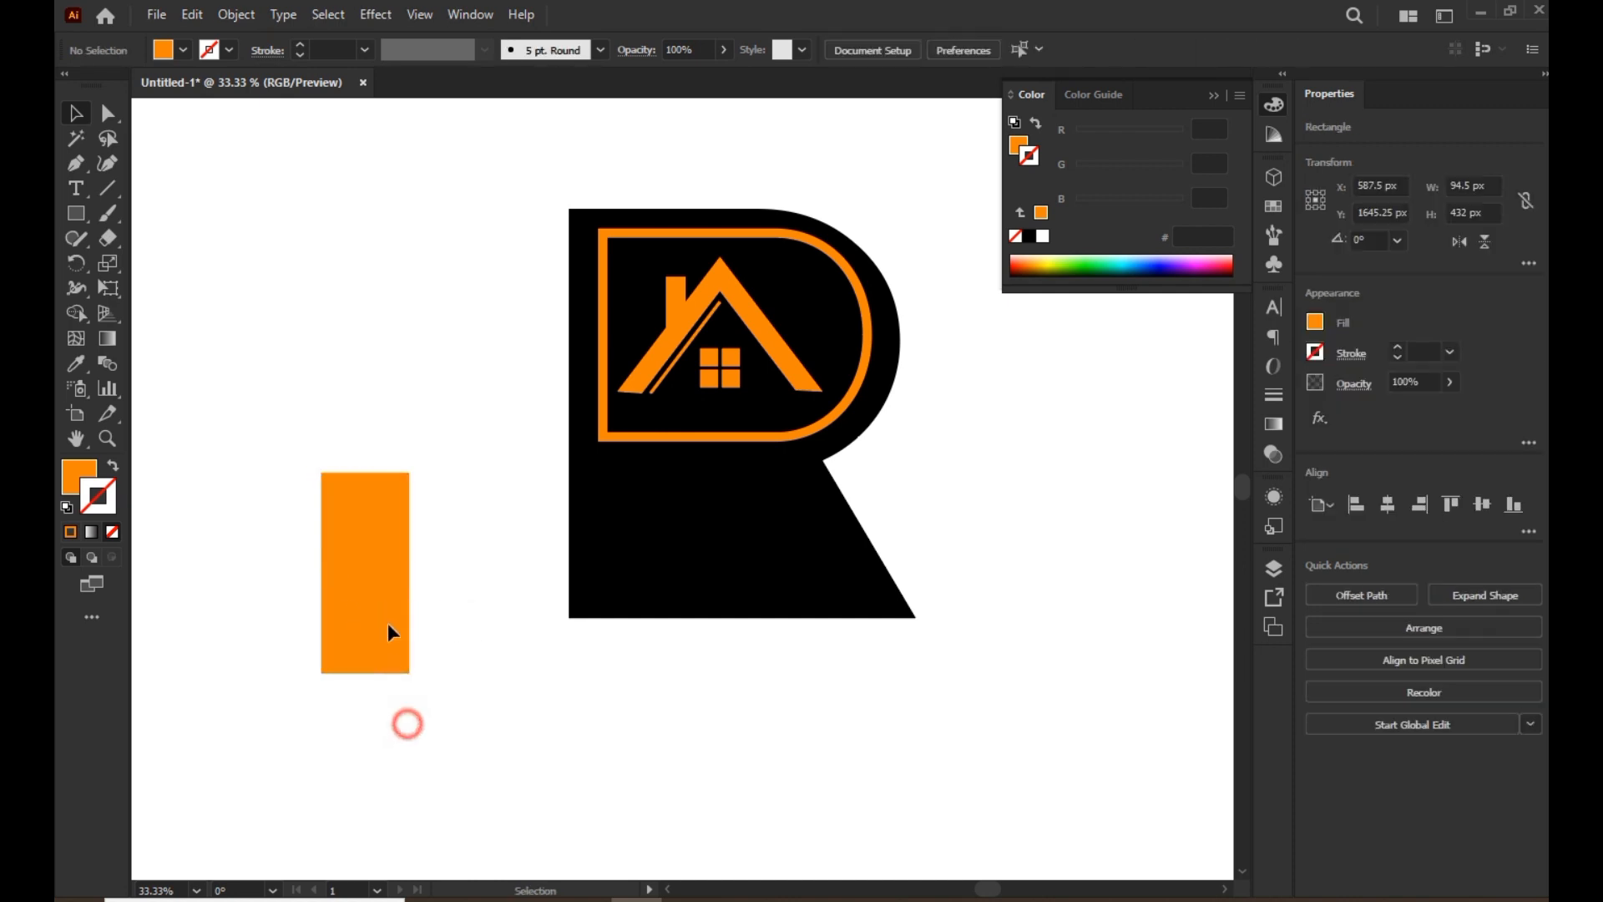
- Raise the shared top centre anchors of both rectangles into a peak, making the building about 520 px tall
left_click_drag(353, 444, 379, 501)
left_click(107, 113)
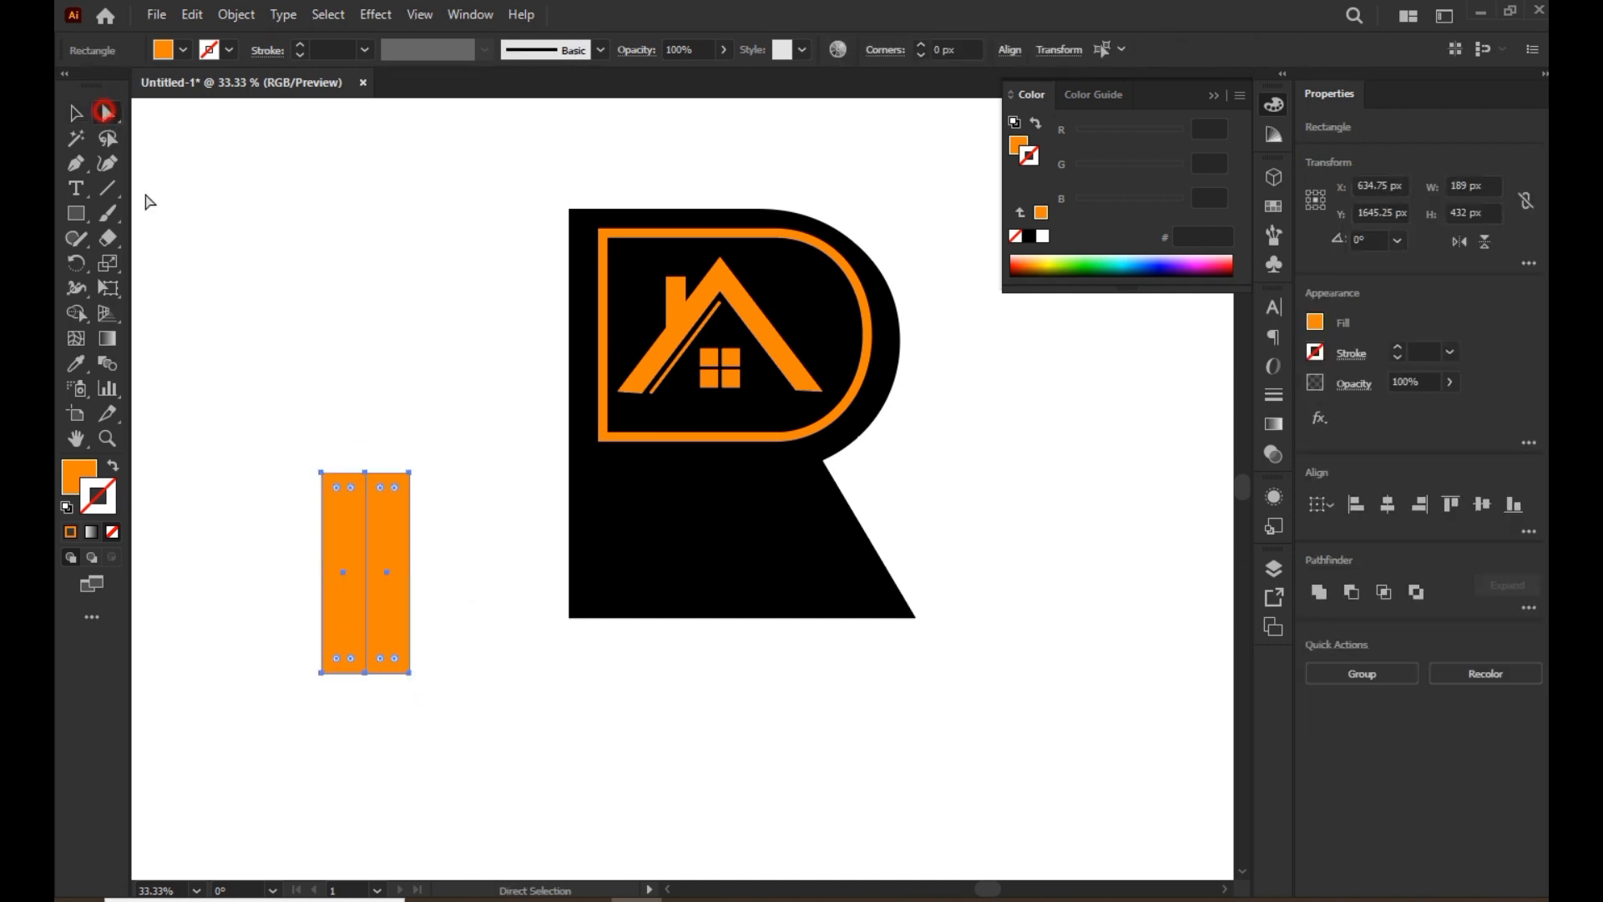
left_click(358, 416)
mouse_move(345, 432)
left_mouse_down()
mouse_move(392, 511)
mouse_move(365, 432)
left_mouse_up()
key("v")
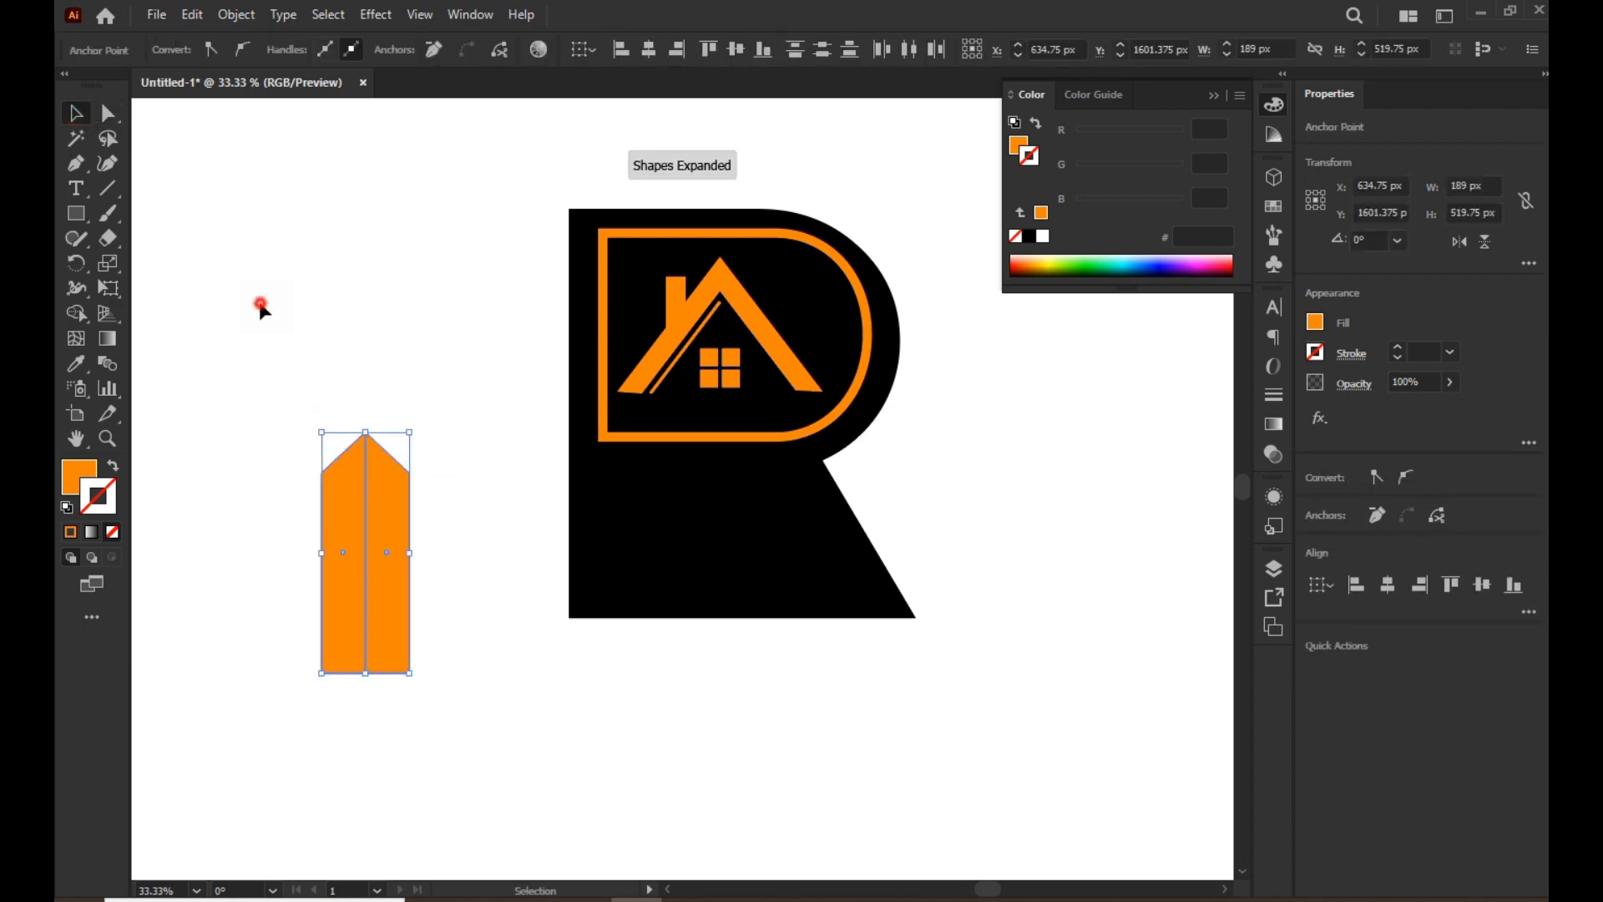
left_click(262, 308)
- Widen the building's left face to about 157.5 px and place a copy of that face above the building
left_click(342, 519)
left_click_drag(320, 553, 311, 305)
left_click(383, 723)
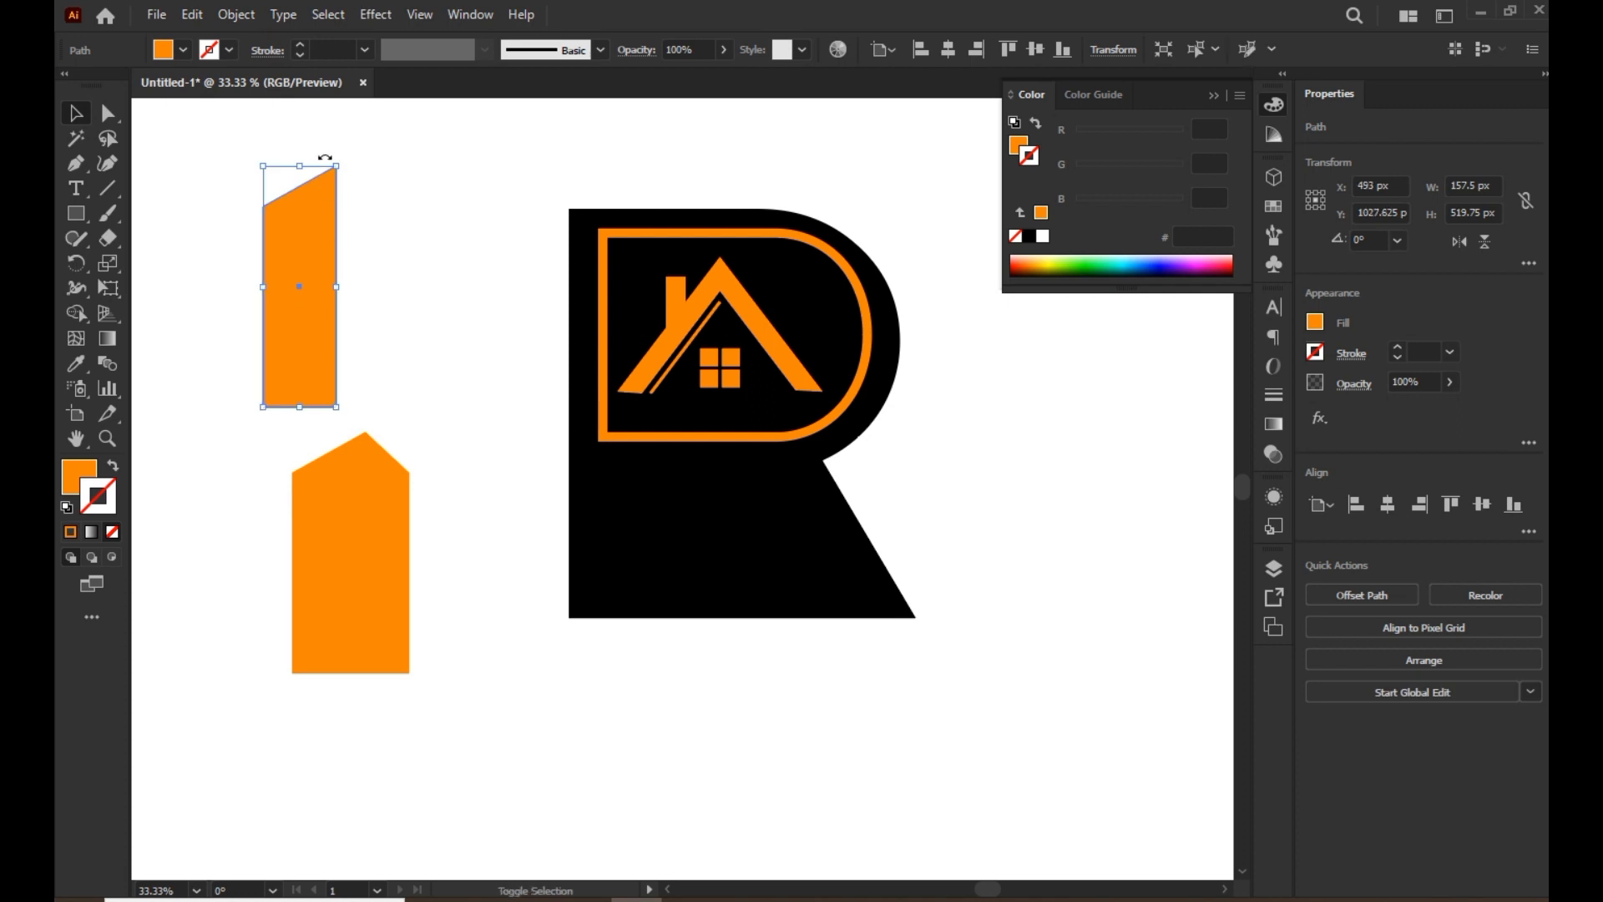
- Scale the copied face to about 126 by 416 px, set it inside the left face and fill it with the R's black
left_click_drag(325, 157, 329, 190)
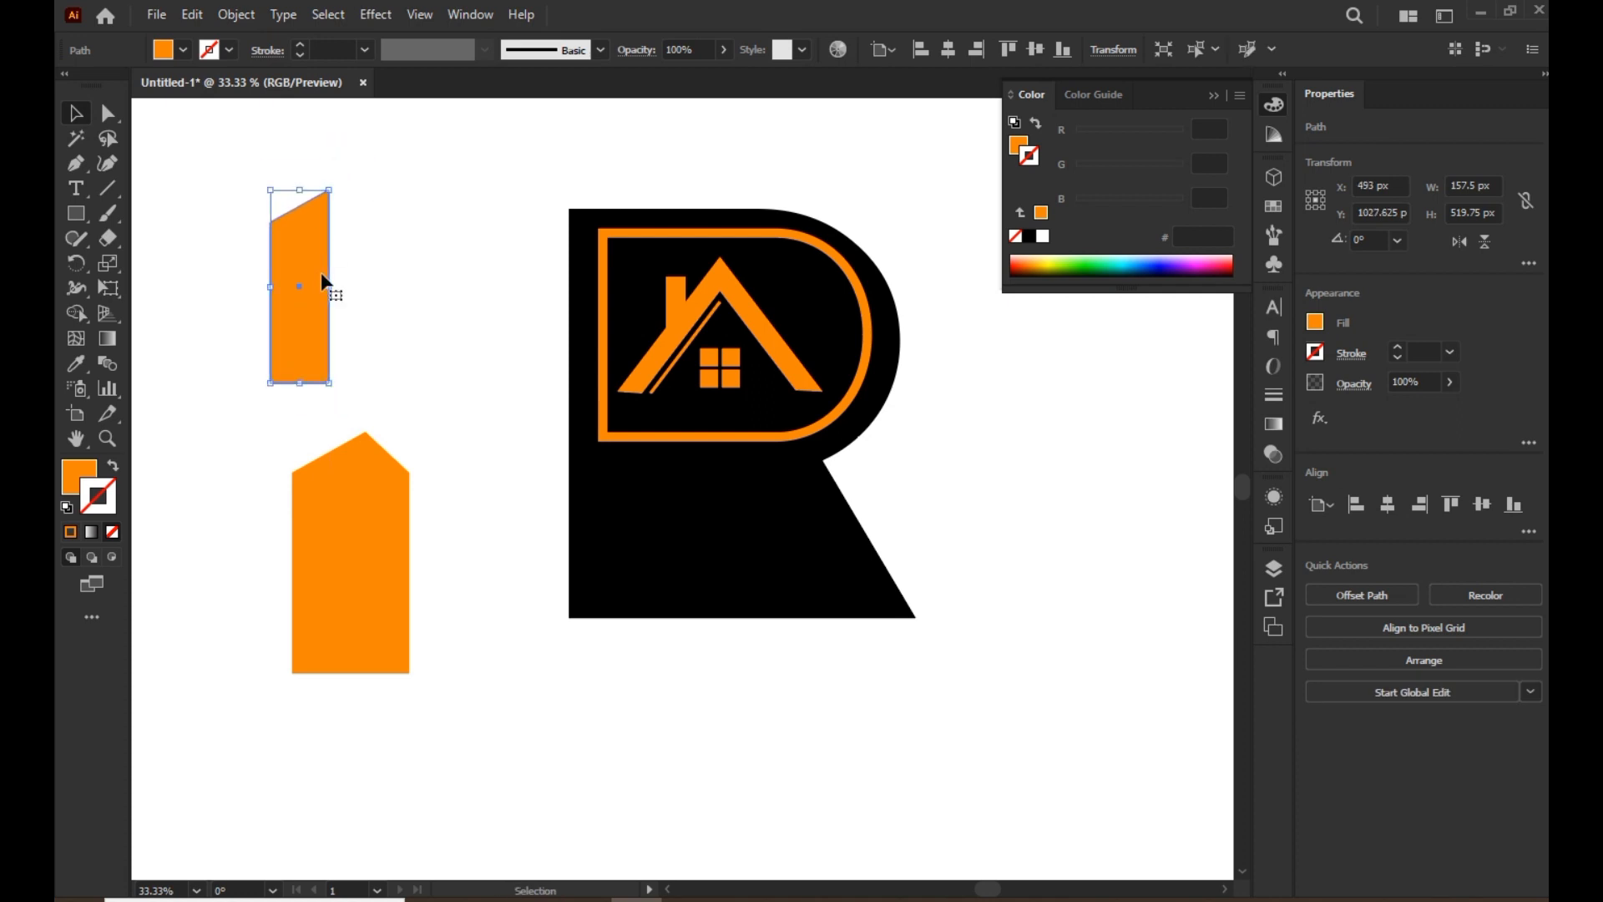
left_click_drag(320, 272, 350, 554)
left_click(689, 518)
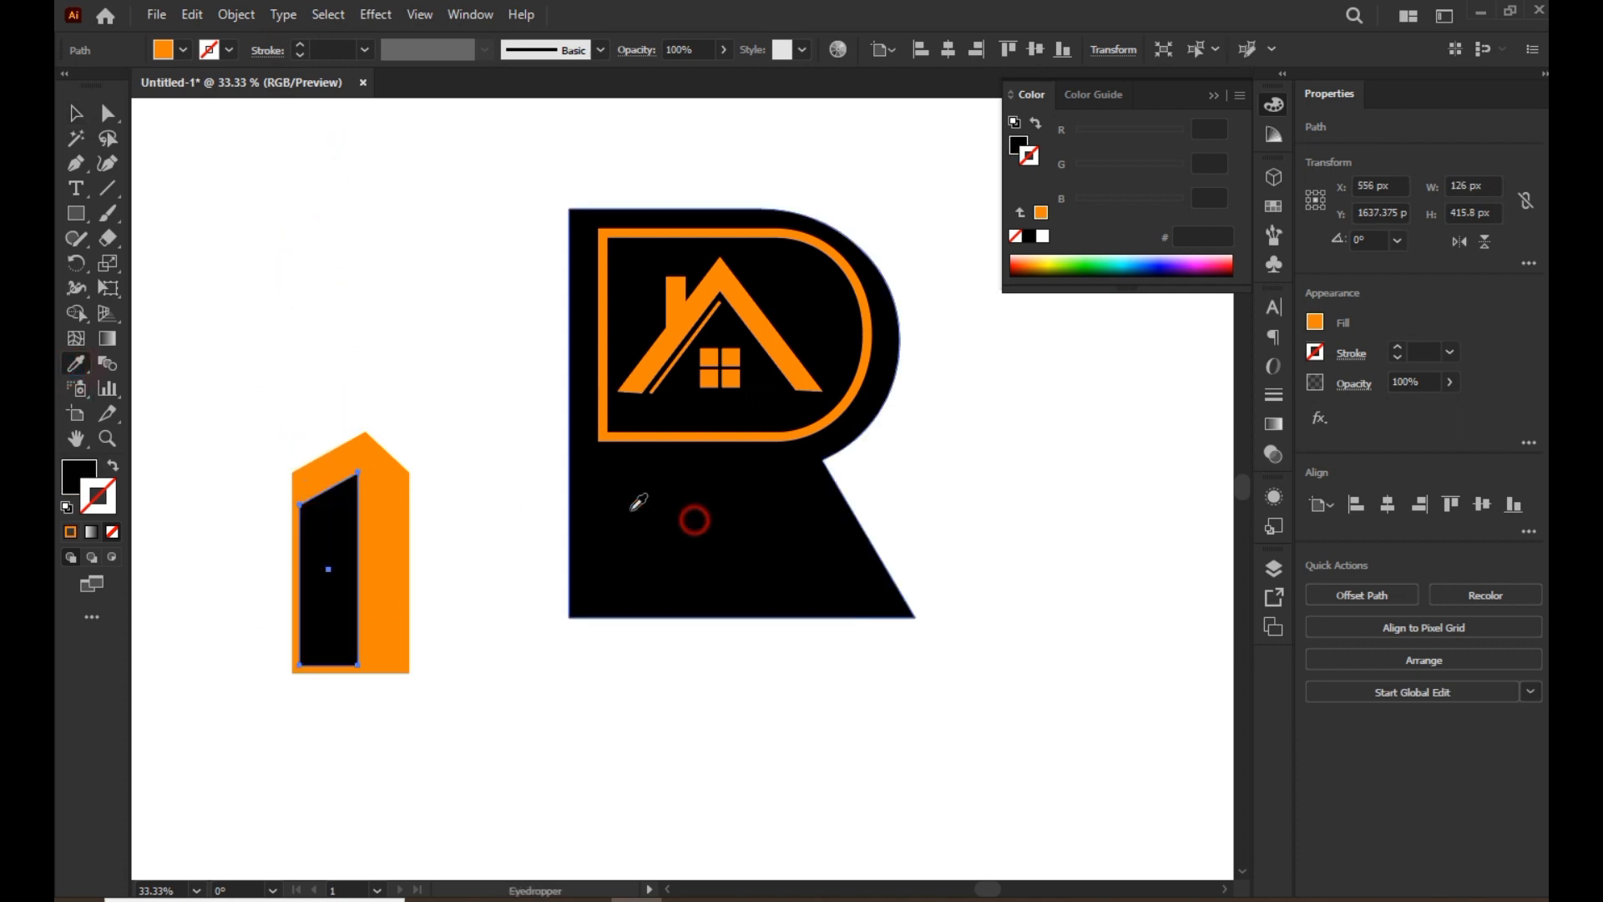
left_click(297, 259)
- Move the black panel up and stretch it to about 468 px tall, leaving a thin orange border around it
left_click_drag(337, 554, 337, 546)
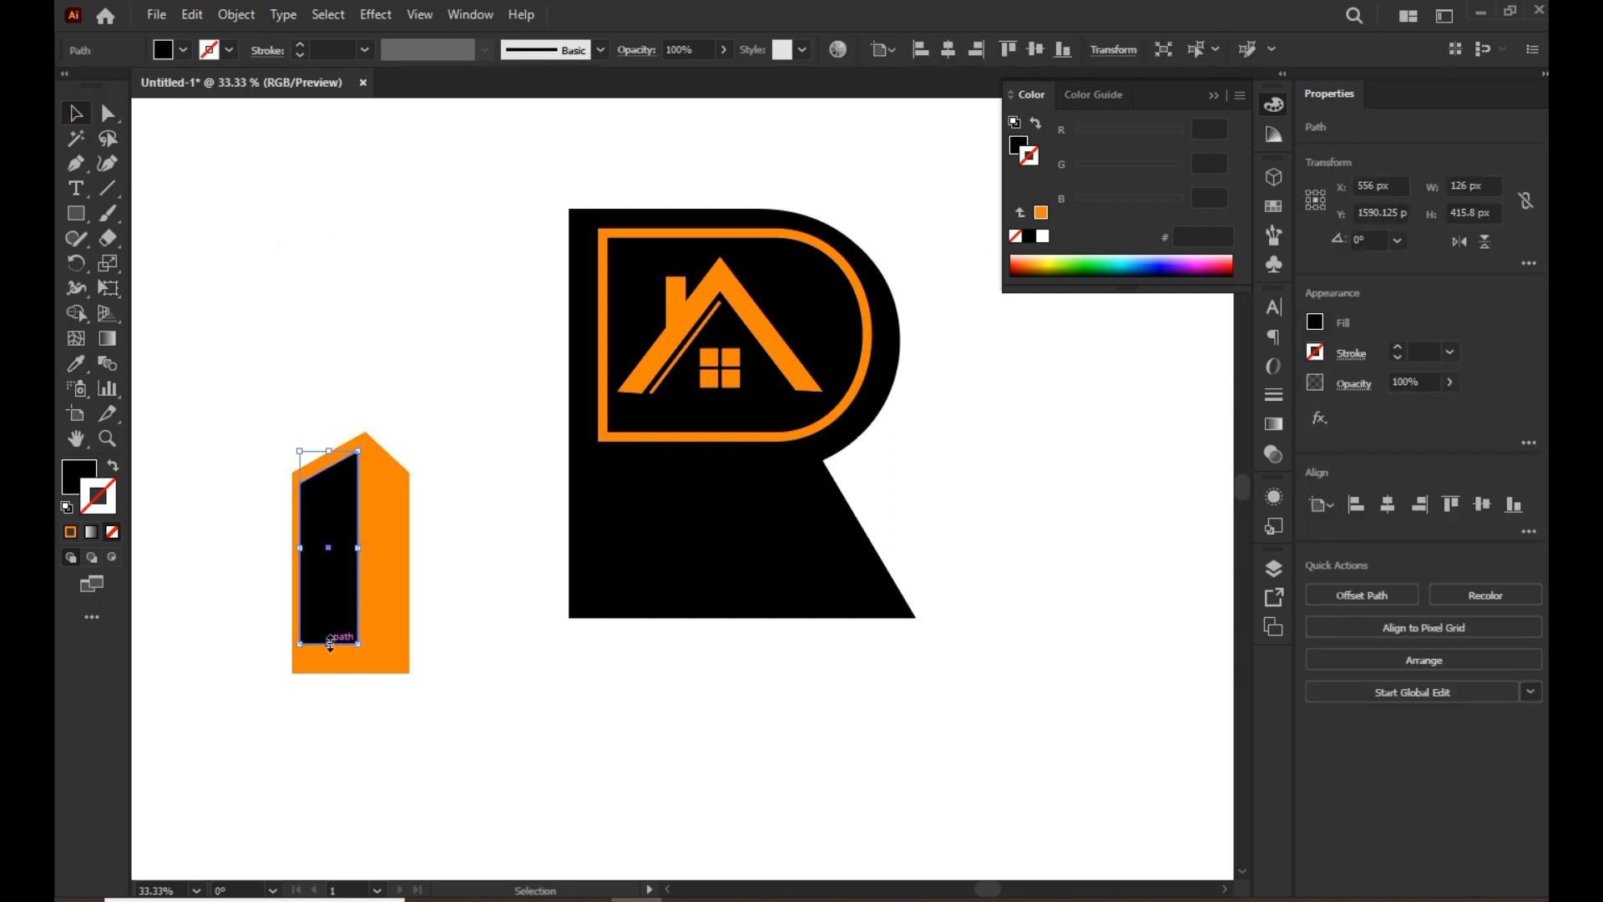
left_click_drag(329, 641, 330, 668)
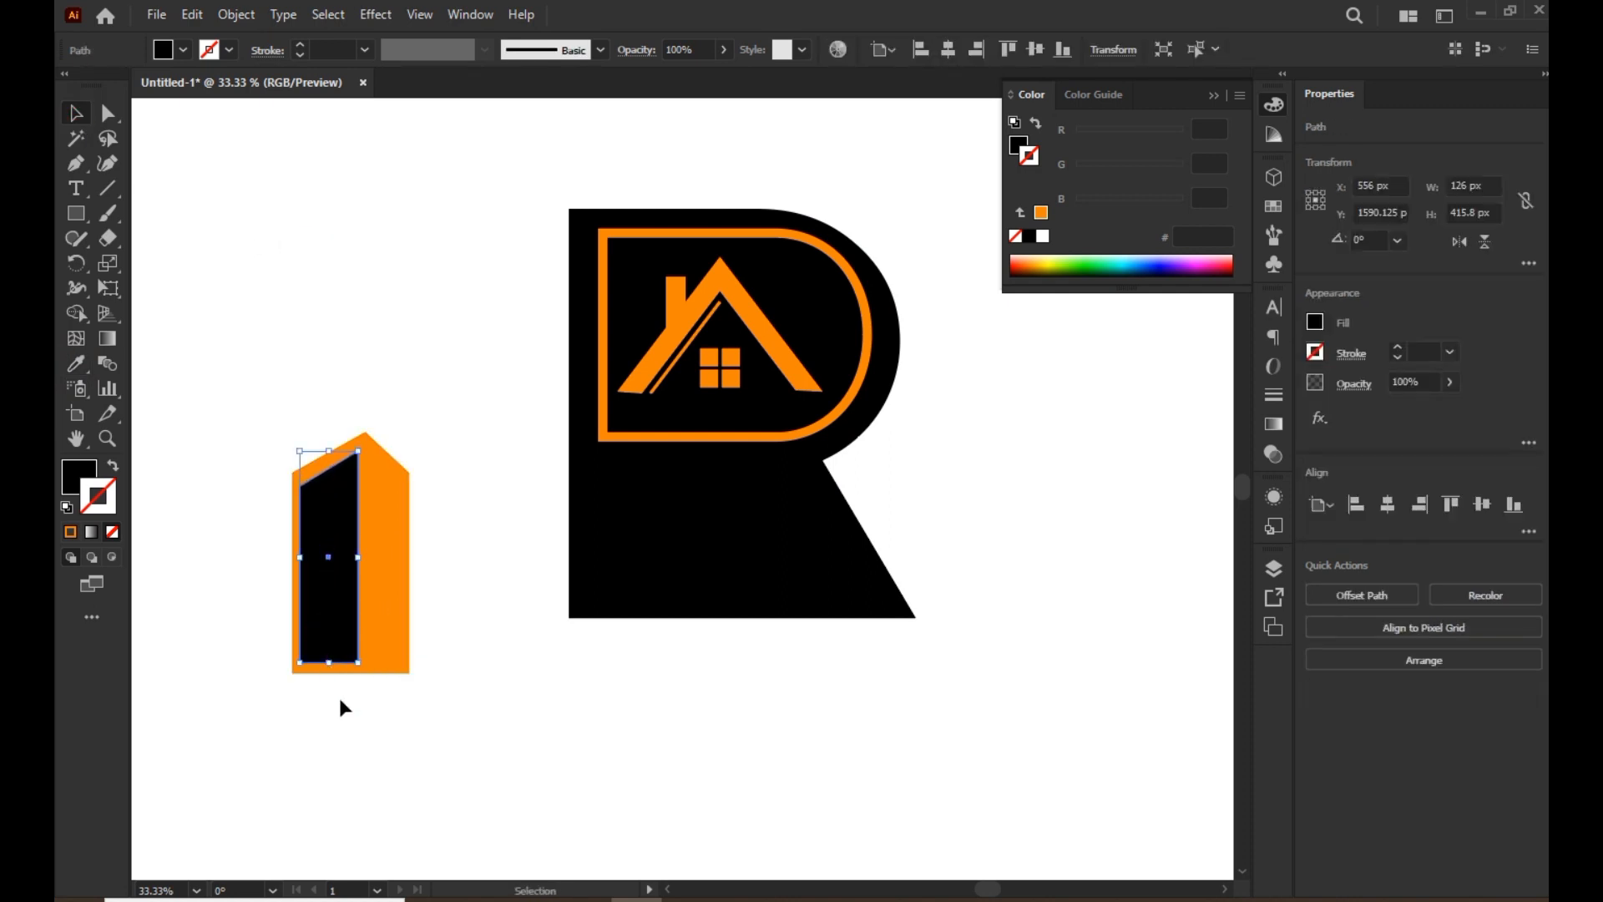
left_click(389, 681)
left_click_drag(409, 710, 440, 710)
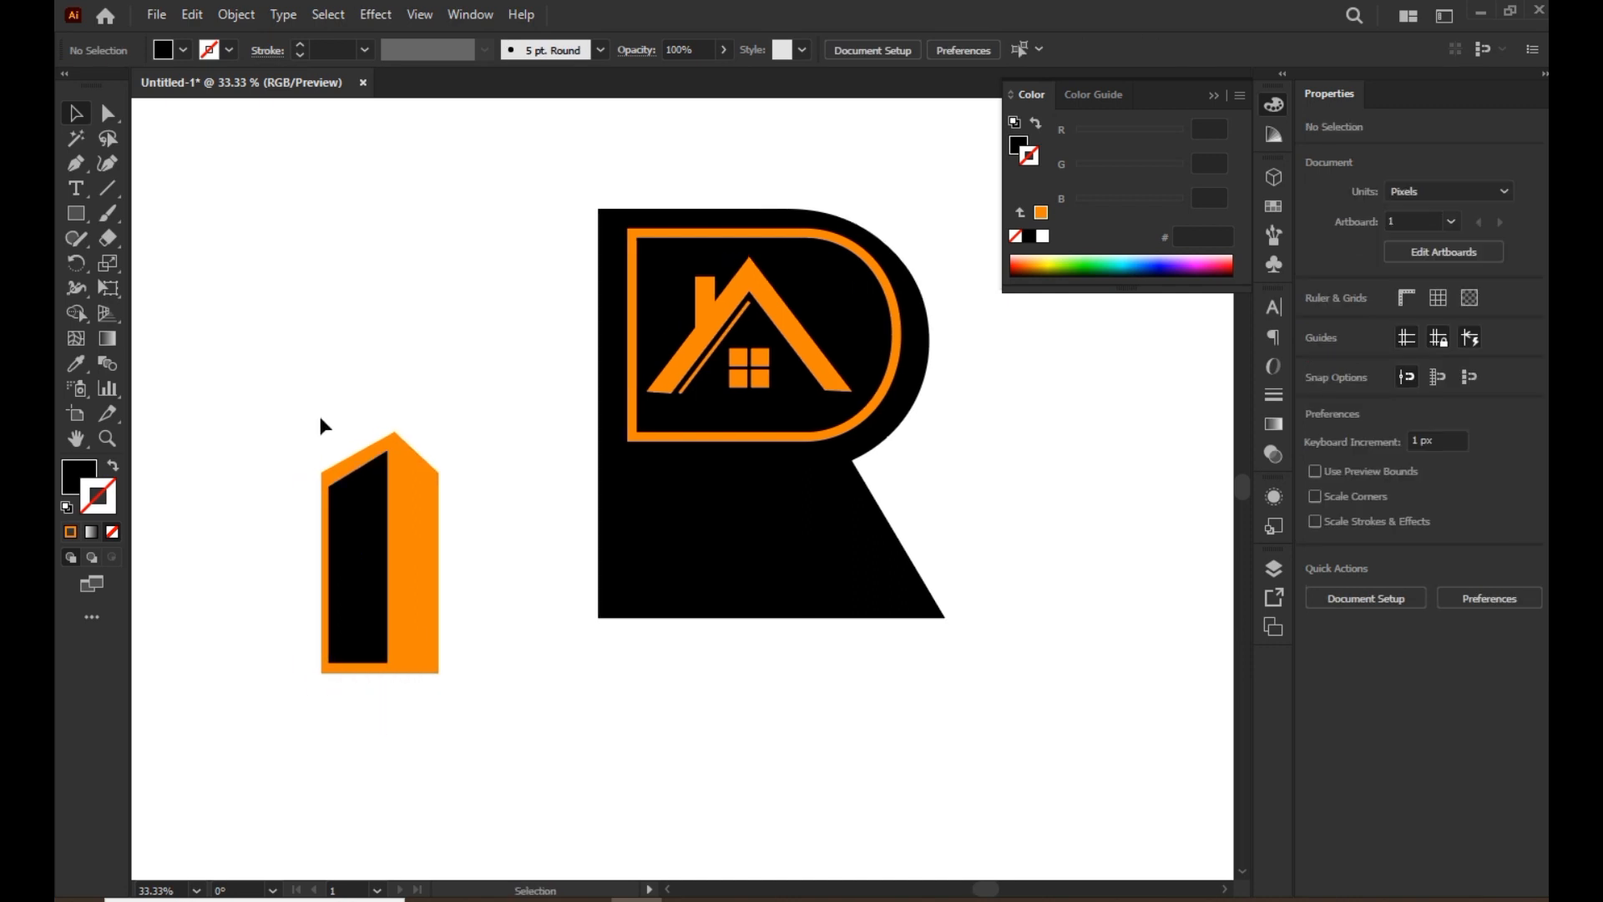
left_click(357, 554)
scroll(368, 449, "up", 2)
left_click_drag(367, 450, 364, 432)
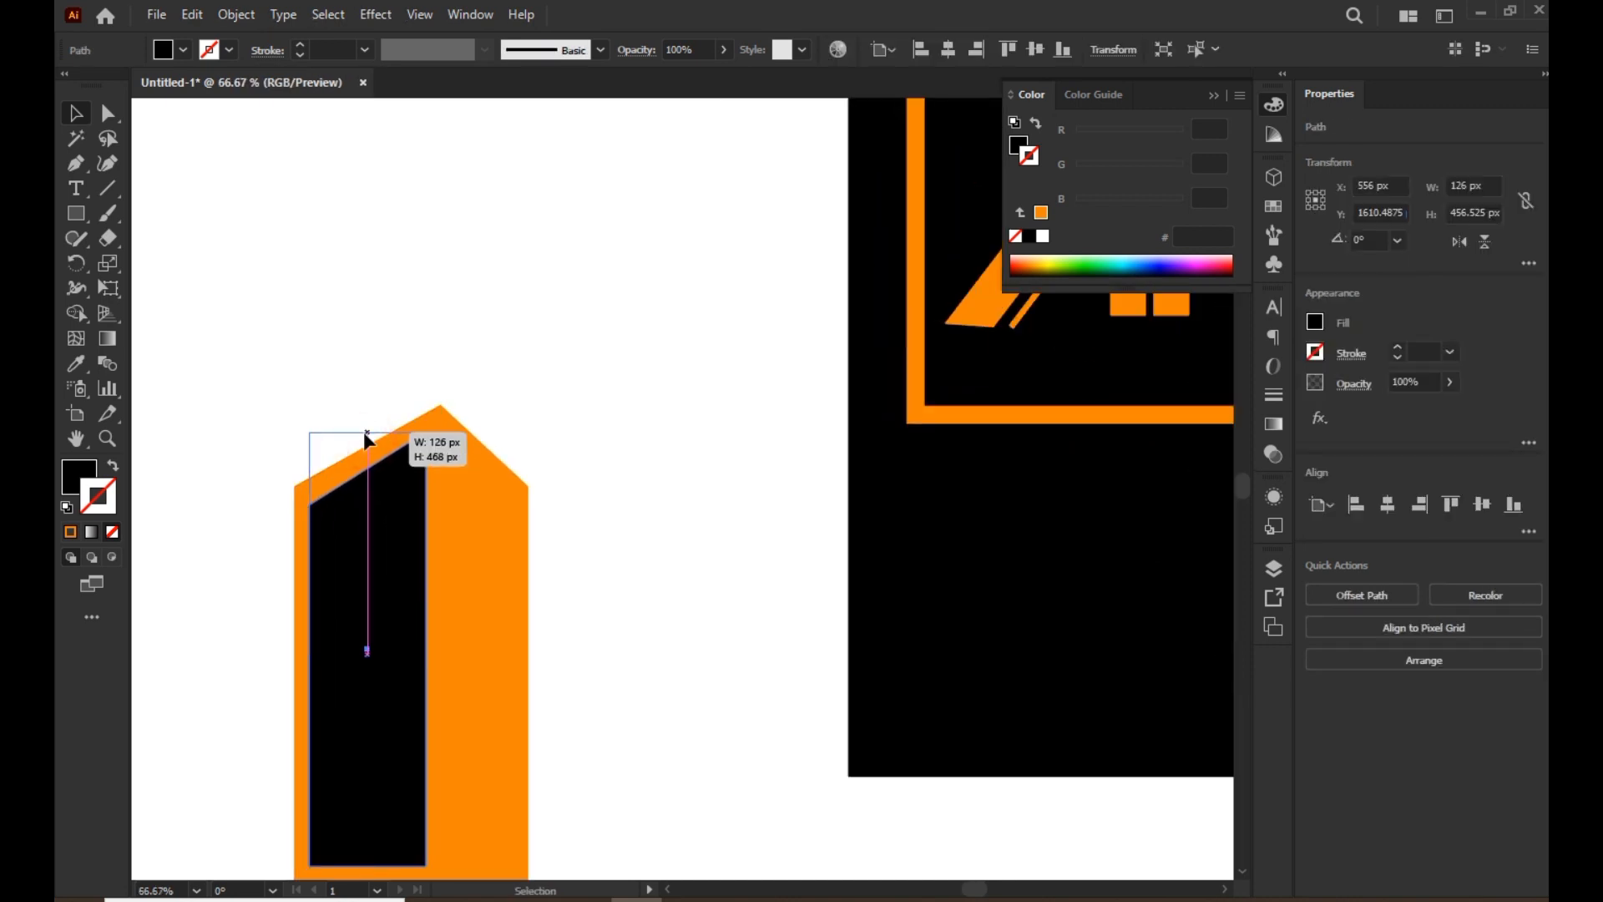
left_click(359, 367)
- Try cutting the black panel out of the building's left face with Shape Builder, and undo the cut
scroll(359, 367, "down", 2)
left_click_drag(462, 645, 353, 560)
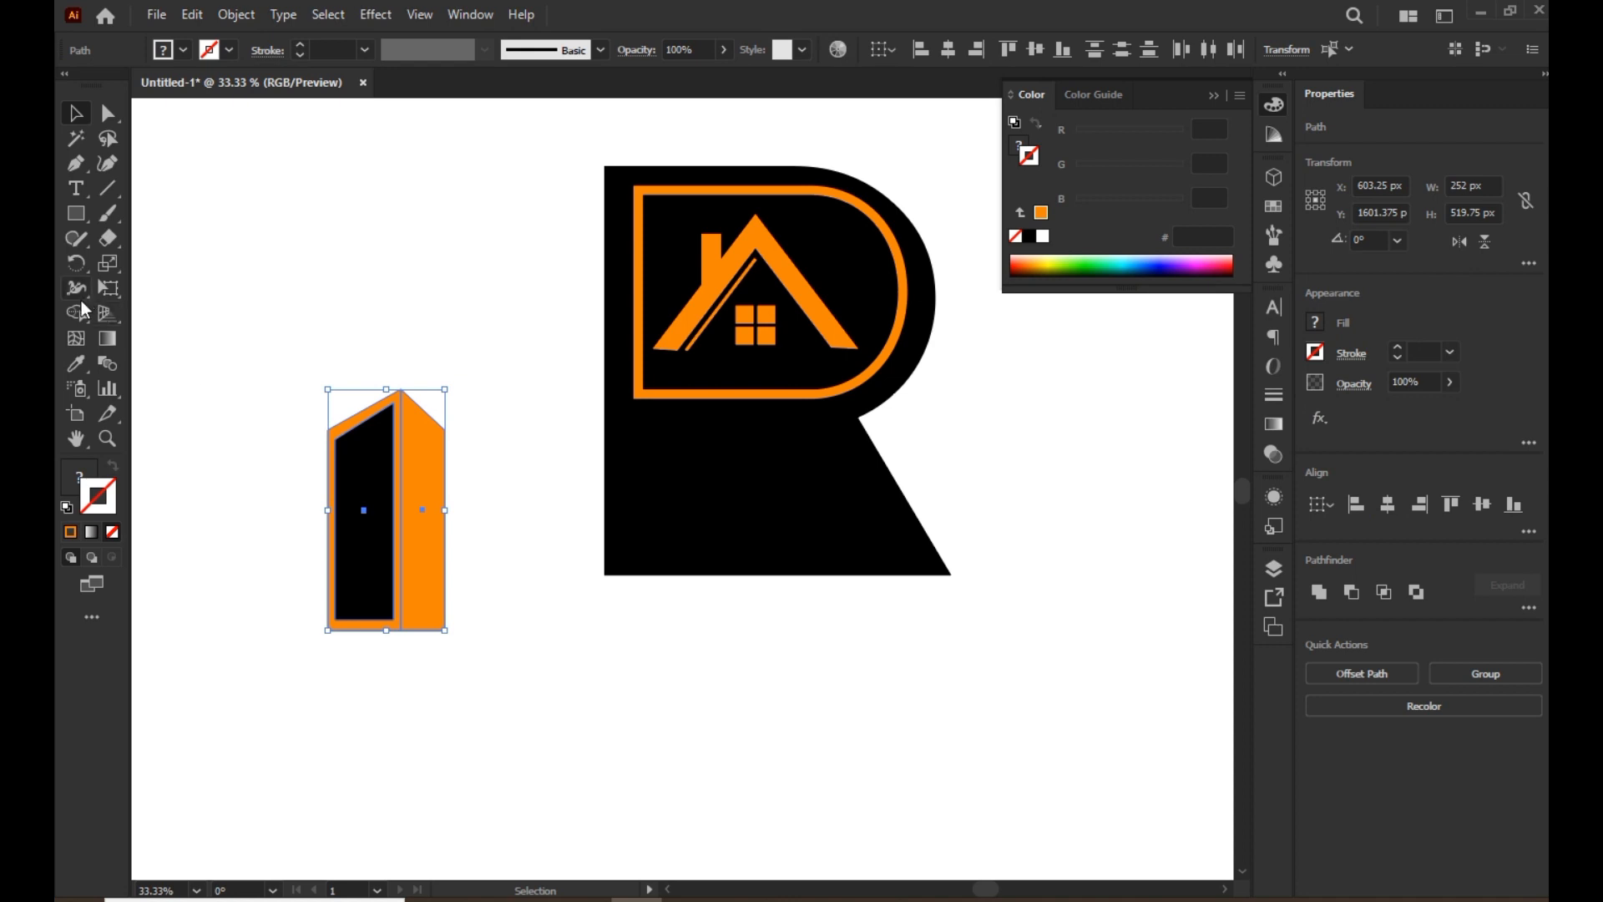
left_click(76, 313)
left_click(357, 484, "alt")
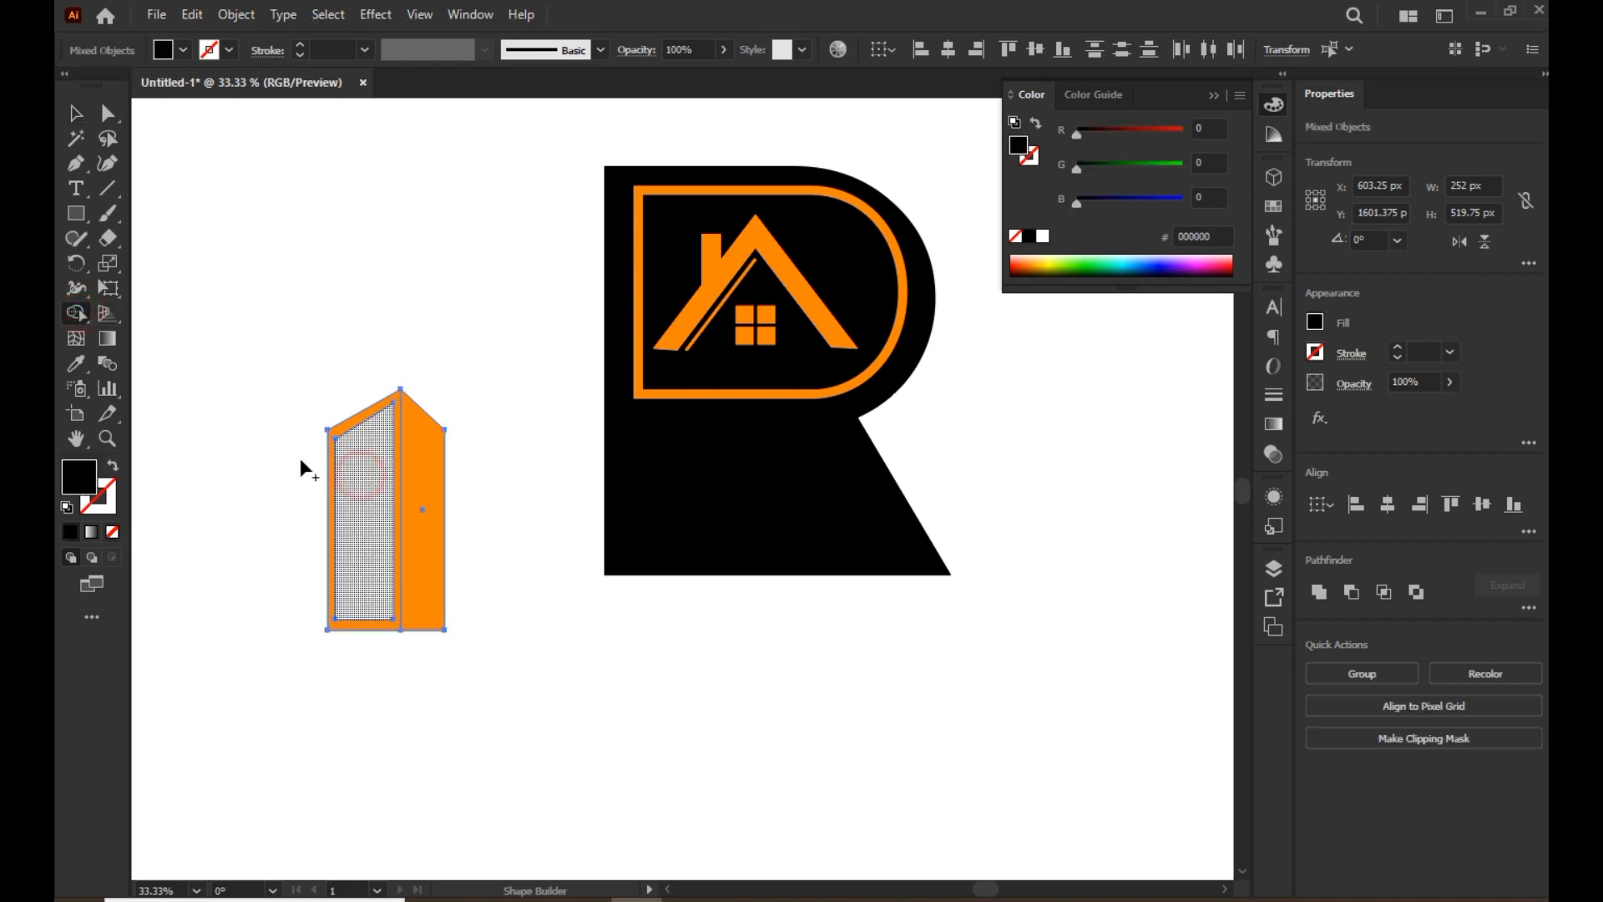
left_click(79, 111)
left_click(204, 212)
scroll(379, 366, "up", 1)
left_click_drag(384, 381, 422, 382)
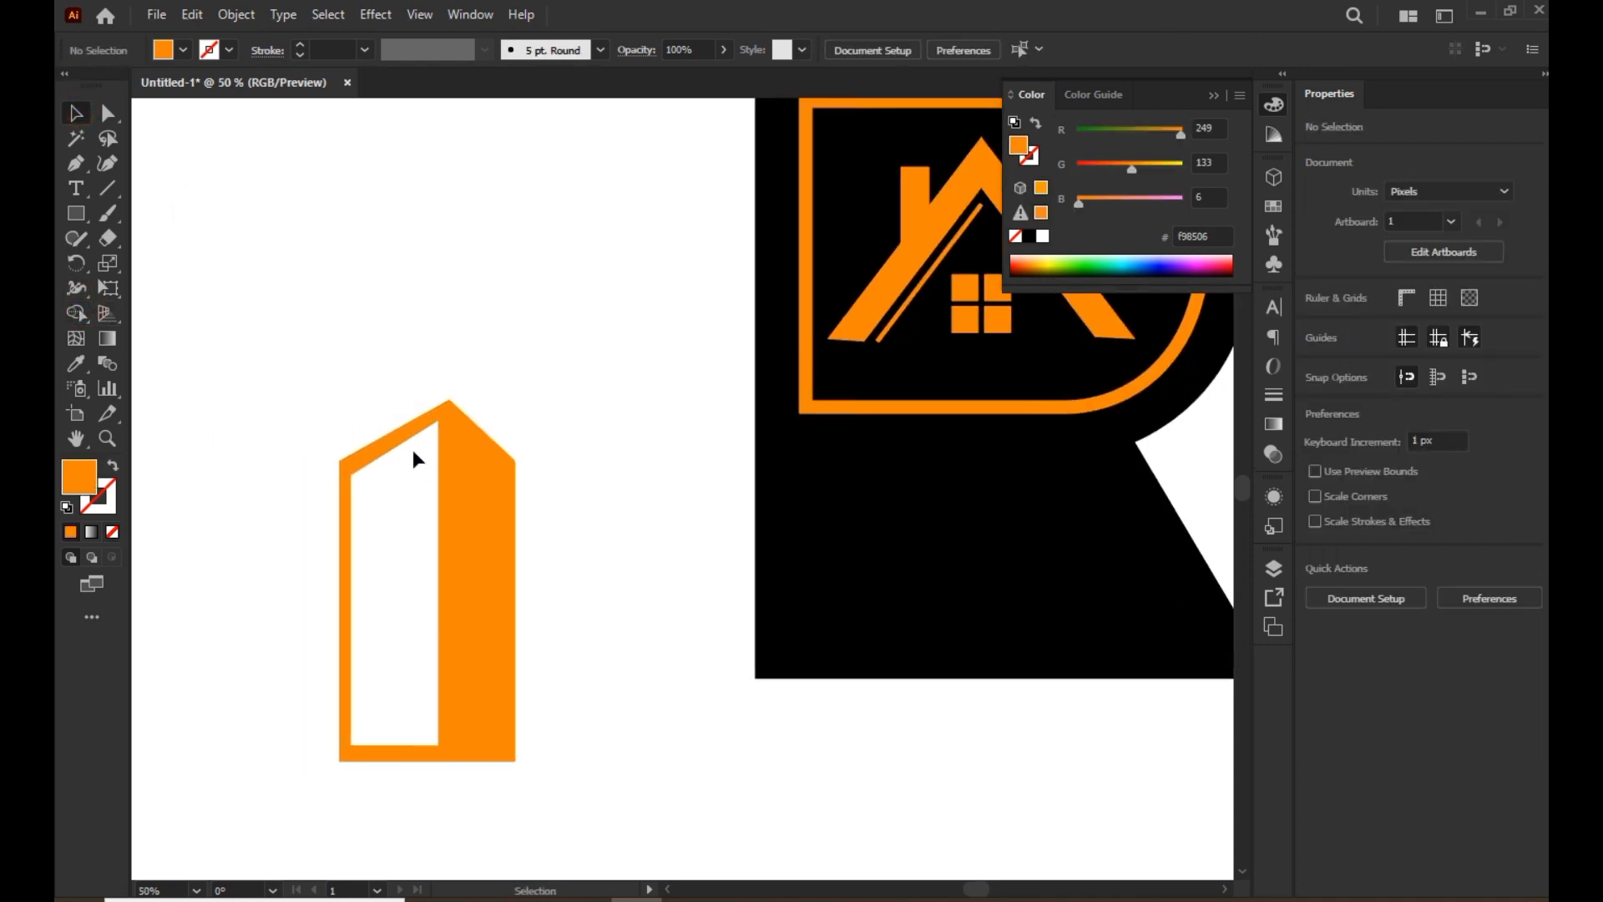
key("ctrl+z")
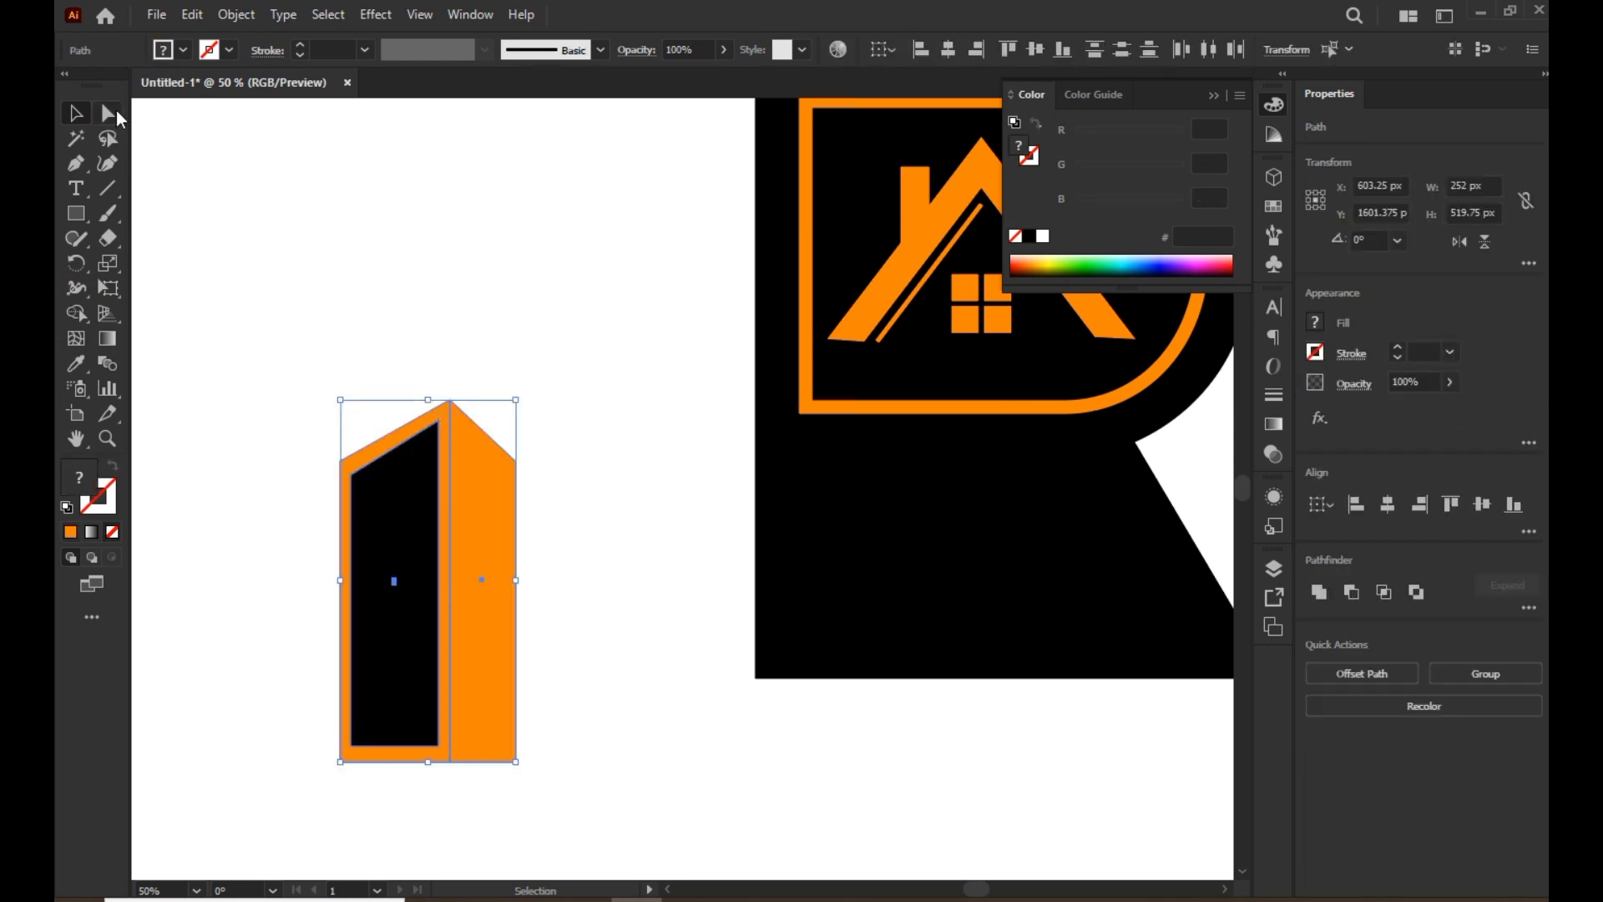
- Lower the black panel's upper right anchor point to Y 1380.5 px to even out the border beneath the roof edge
left_click(109, 113)
left_click(459, 357)
left_click(438, 420)
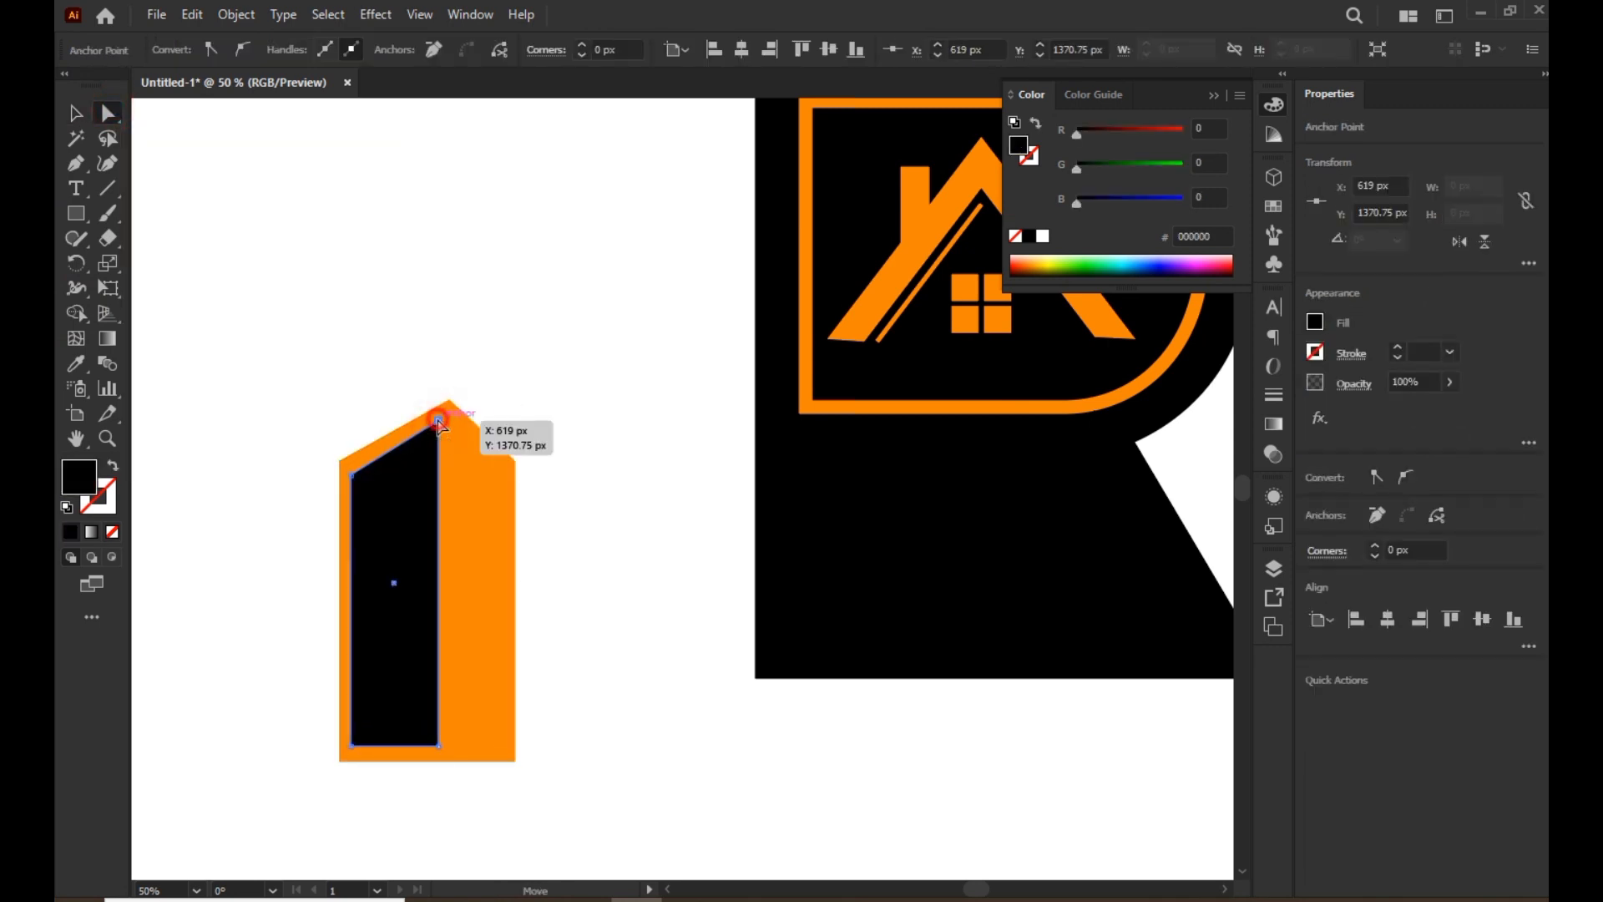
left_click_drag(437, 419, 438, 428)
key("v")
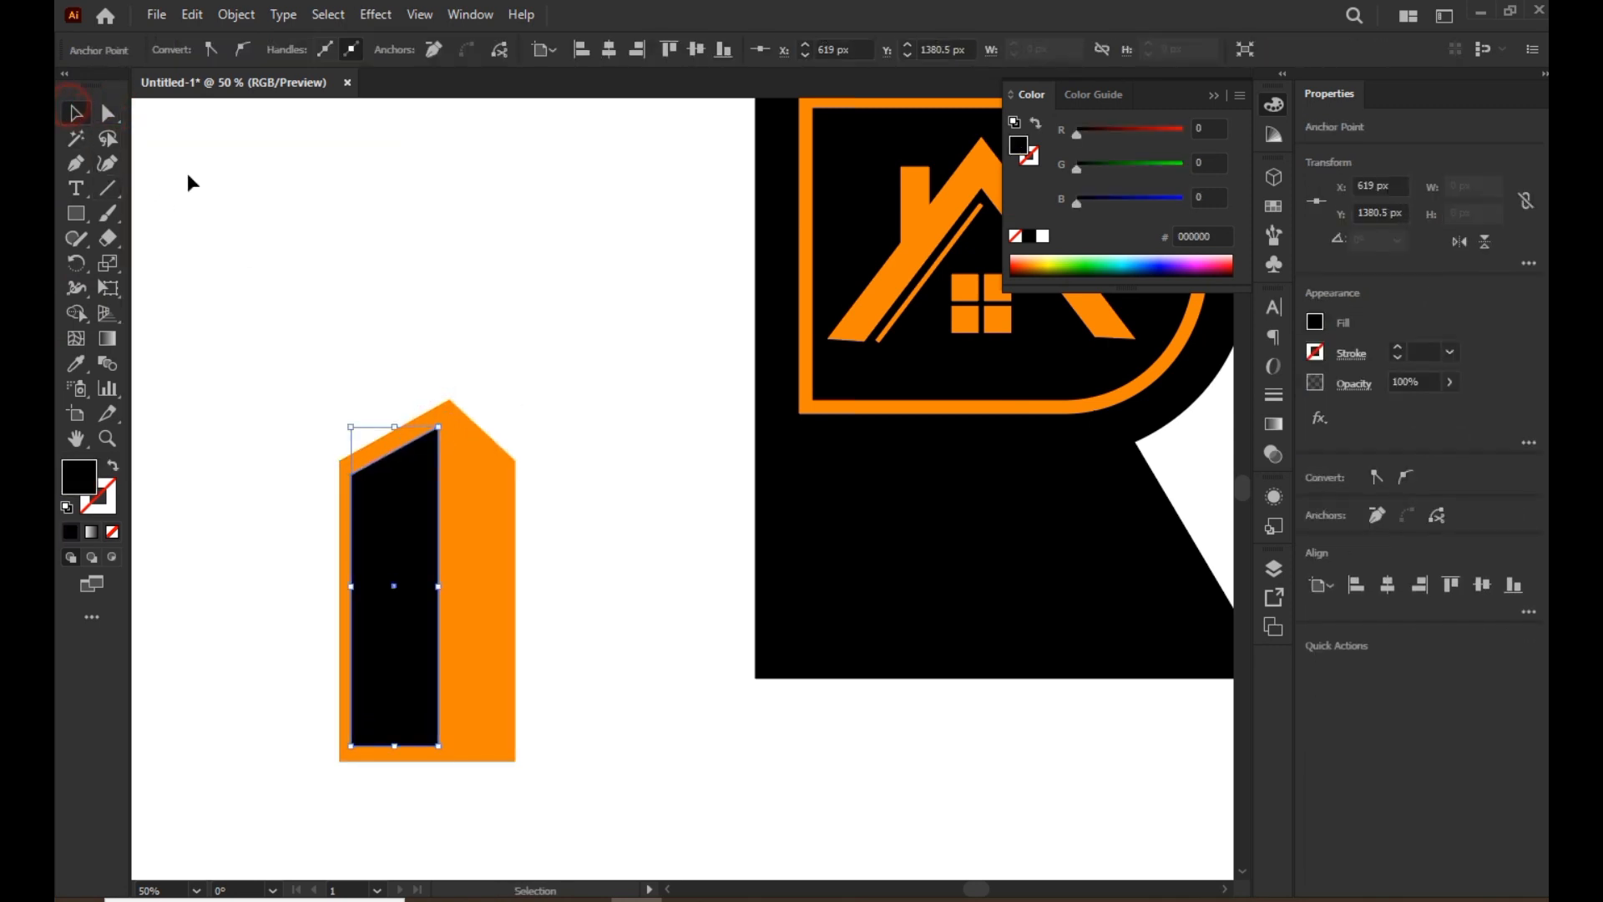
- Select the whole building and remove the black panel area with Shape Builder, leaving an open frame in the left face
left_click_drag(279, 286, 485, 639)
left_click(76, 313)
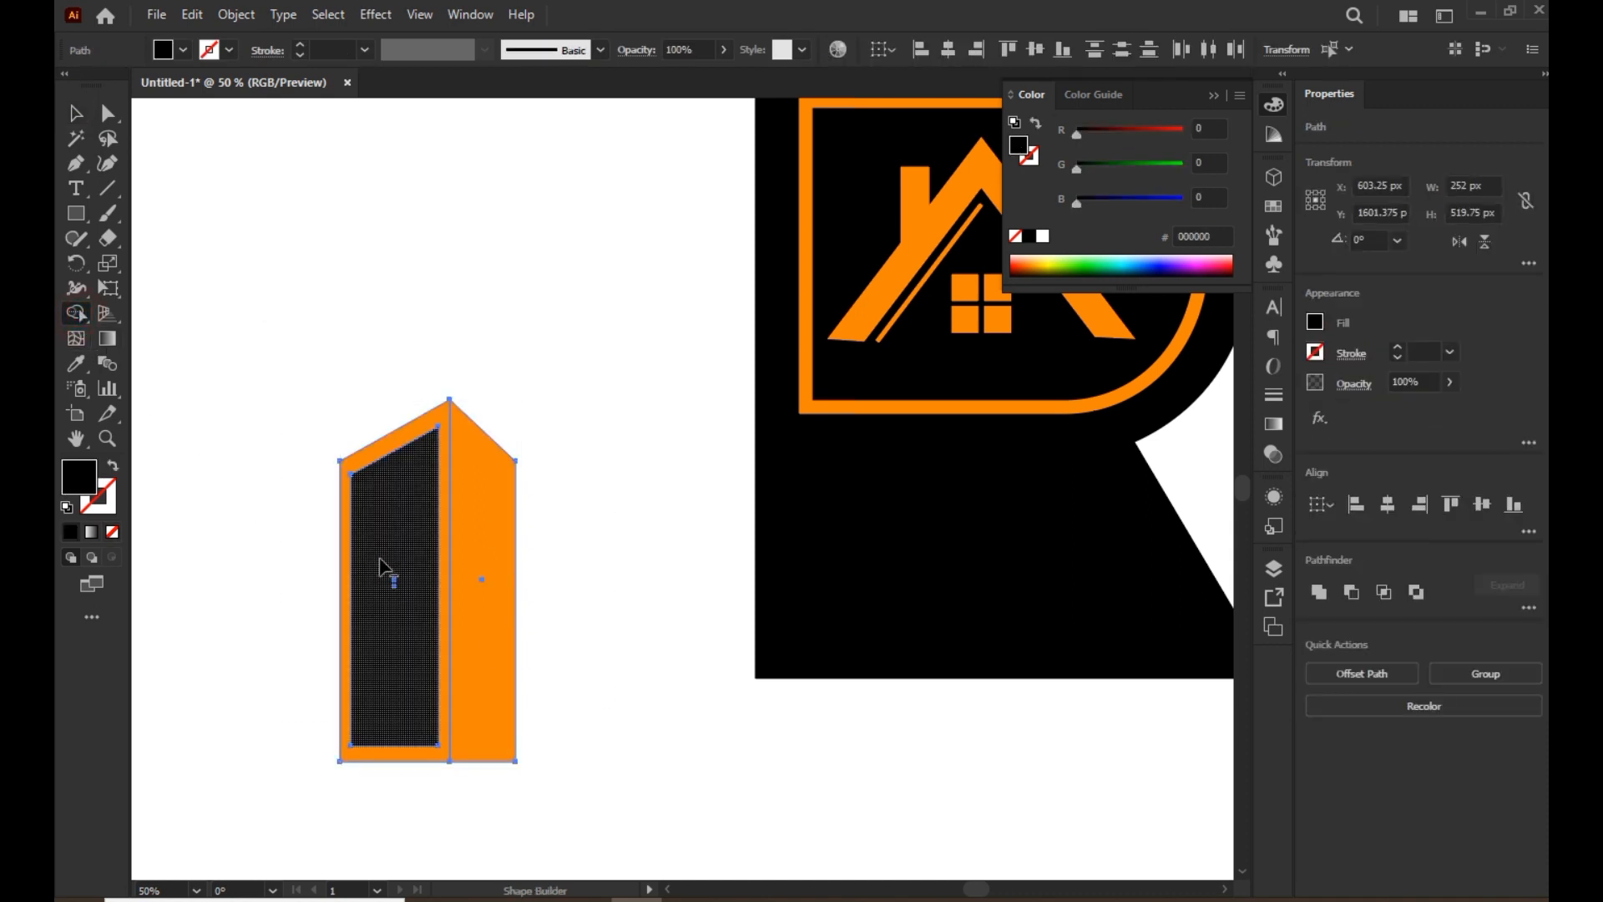
left_click(76, 115)
left_click(246, 216)
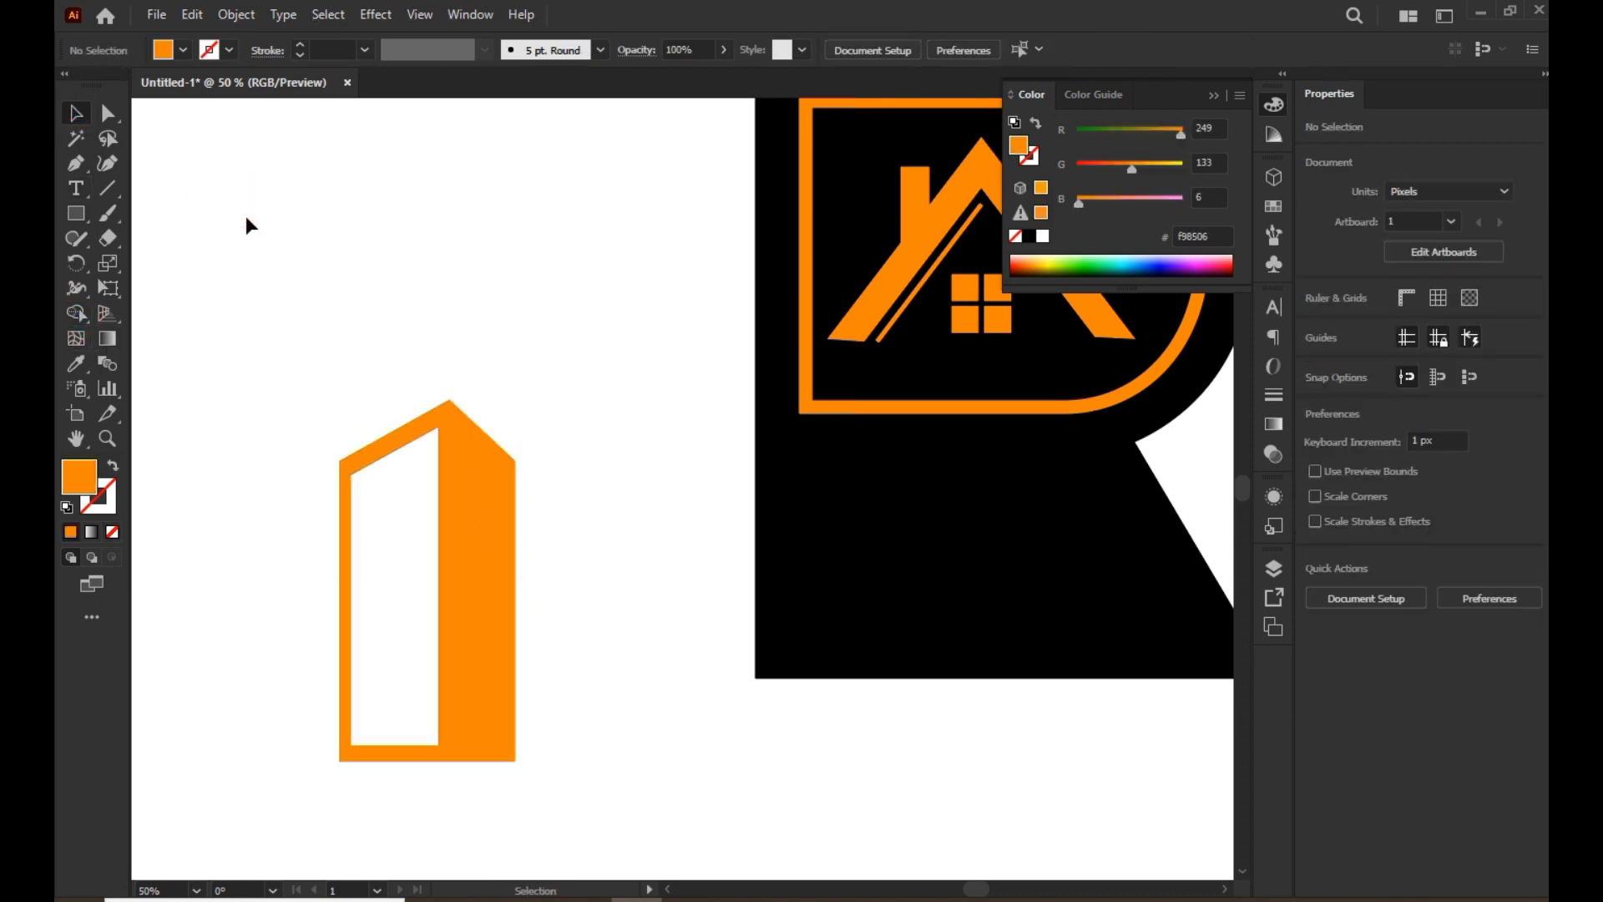
- Draw an orange bar about 76.5 by 22.5 px, slant it parallel to the roof edge and fit it at the top of the opening
left_click(75, 215)
left_click_drag(298, 348, 358, 366)
left_click(108, 113)
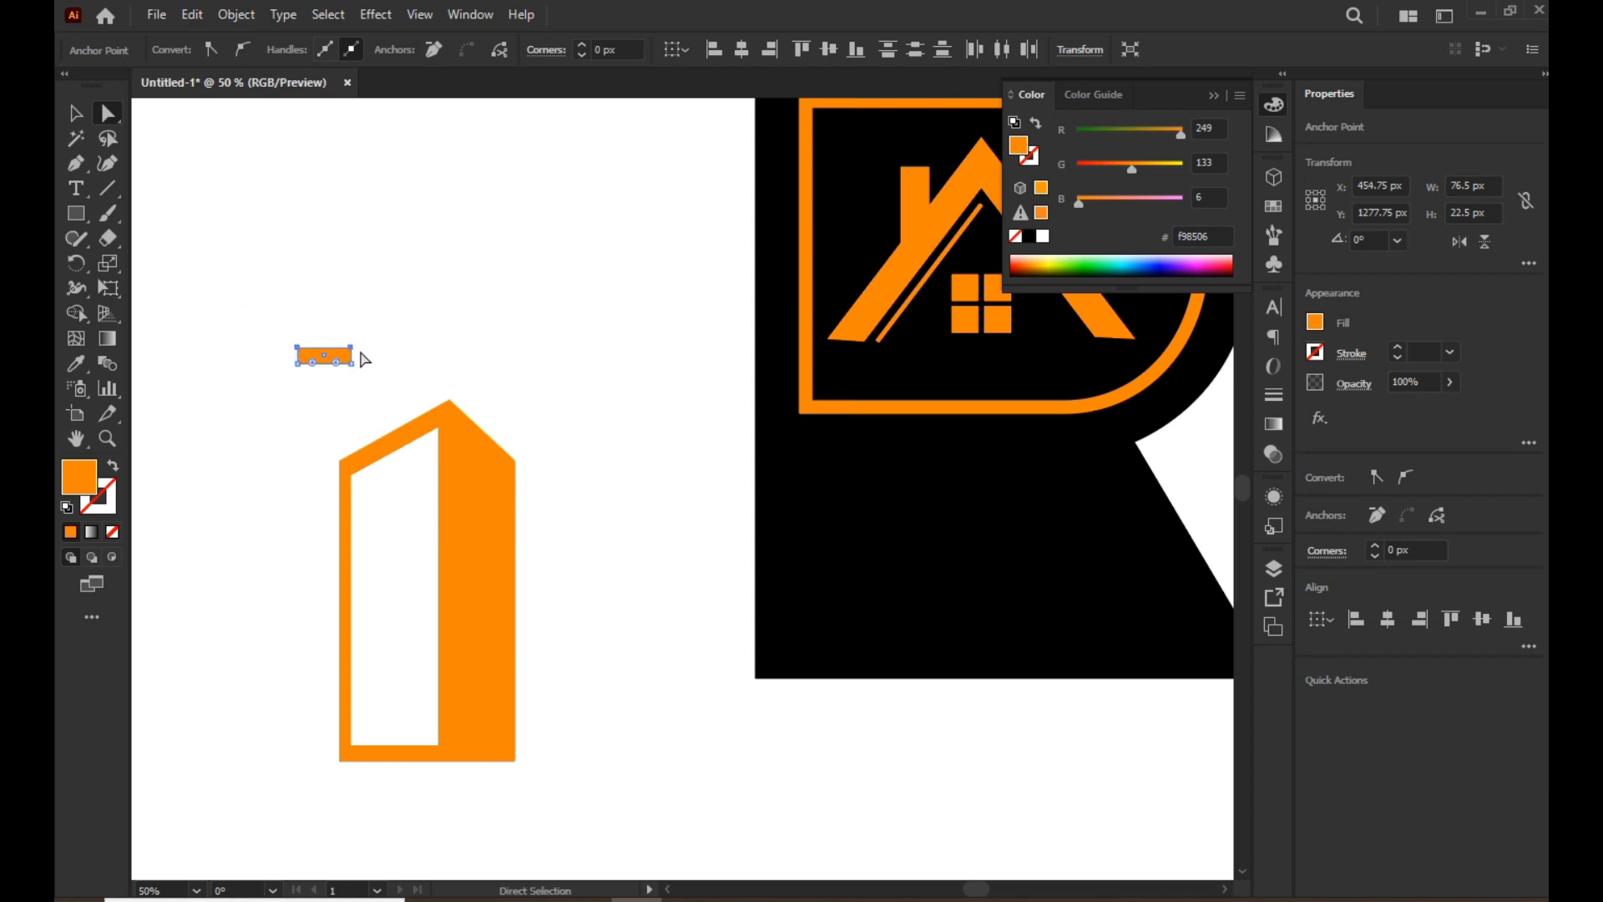
left_click_drag(352, 354, 444, 420)
key("v")
scroll(422, 458, "up", 2)
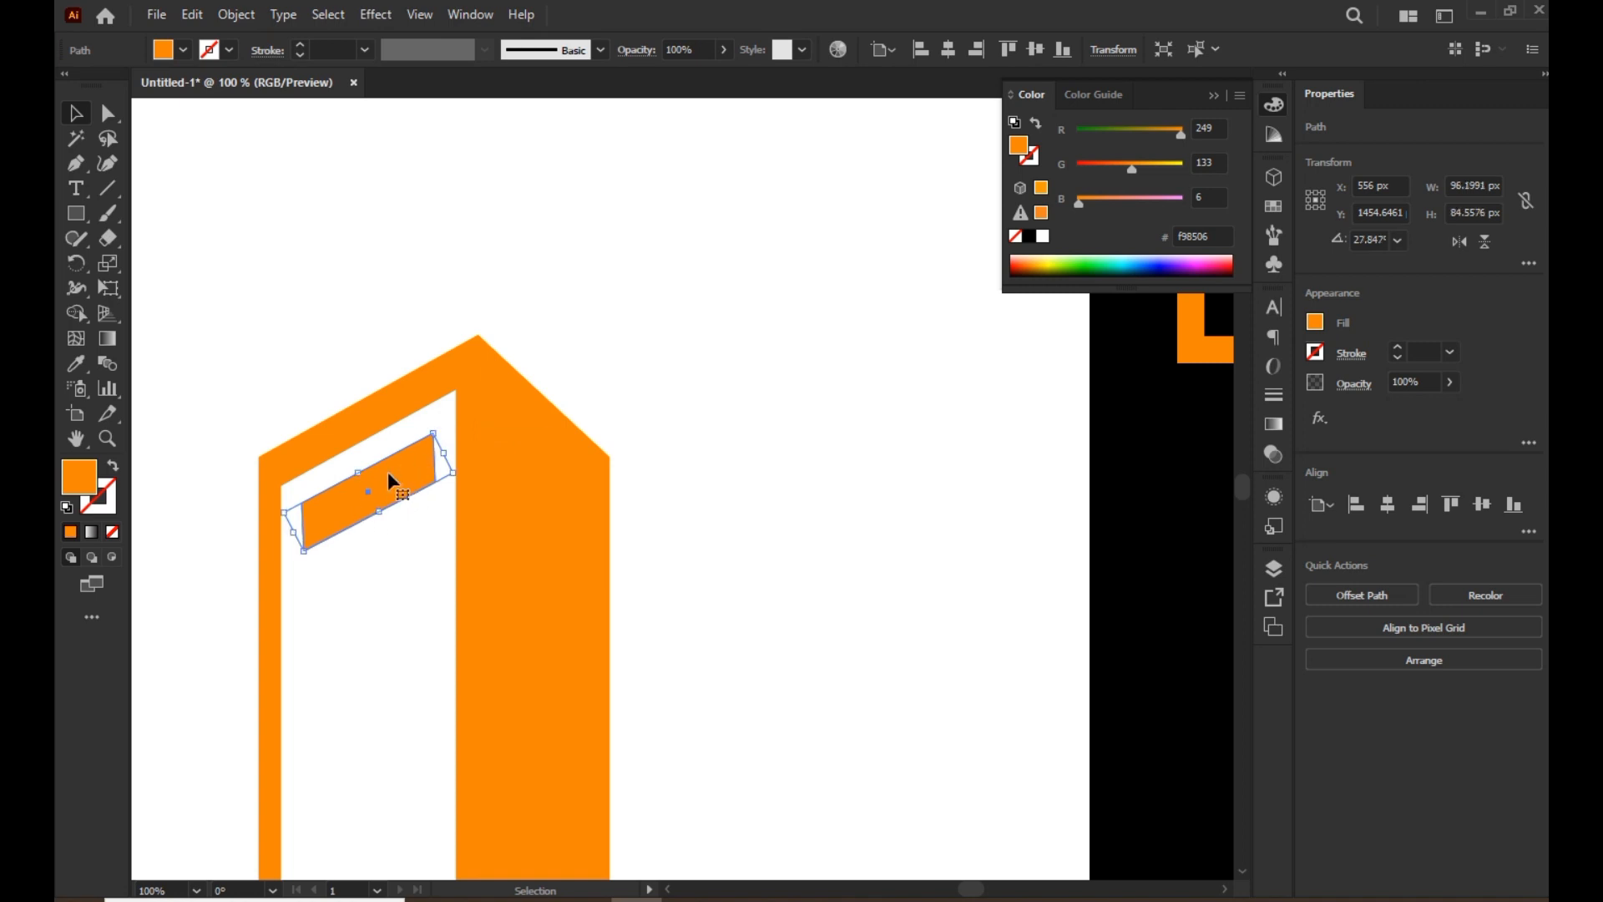
- Duplicate the slanted bar straight down at equal spacing until eight bars fill the opening
left_click_drag(380, 490, 380, 568)
key("ctrl+d")
key("ctrl+d")
scroll(382, 564, "down", 5)
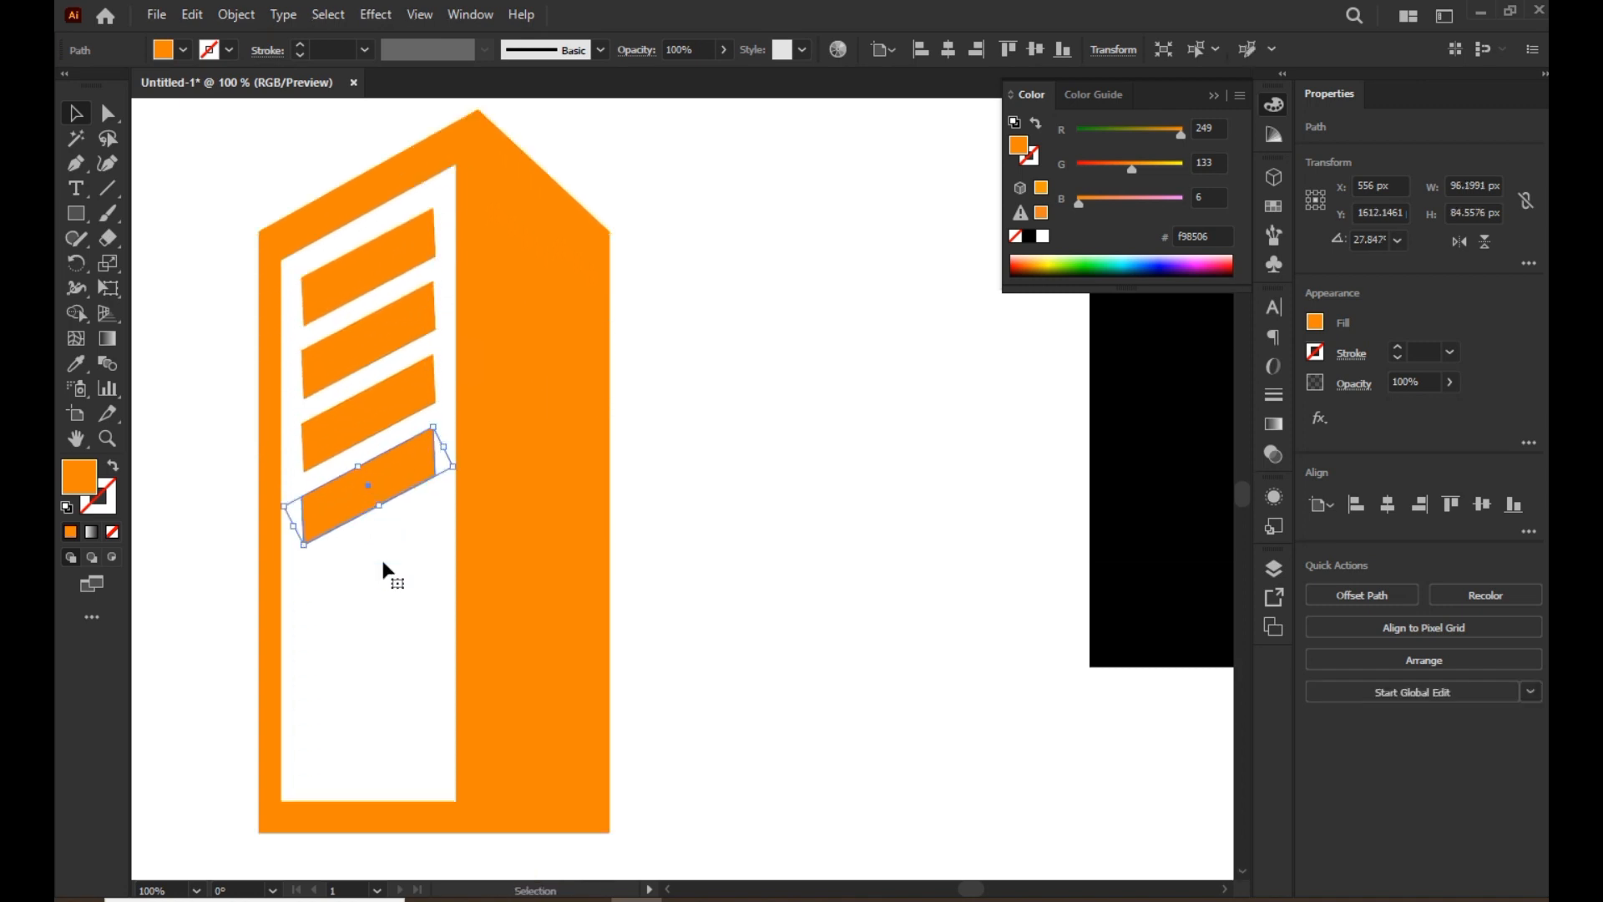
key("ctrl+d")
key("ctrl+d")
key("ctrl+d")
key("ctrl+d")
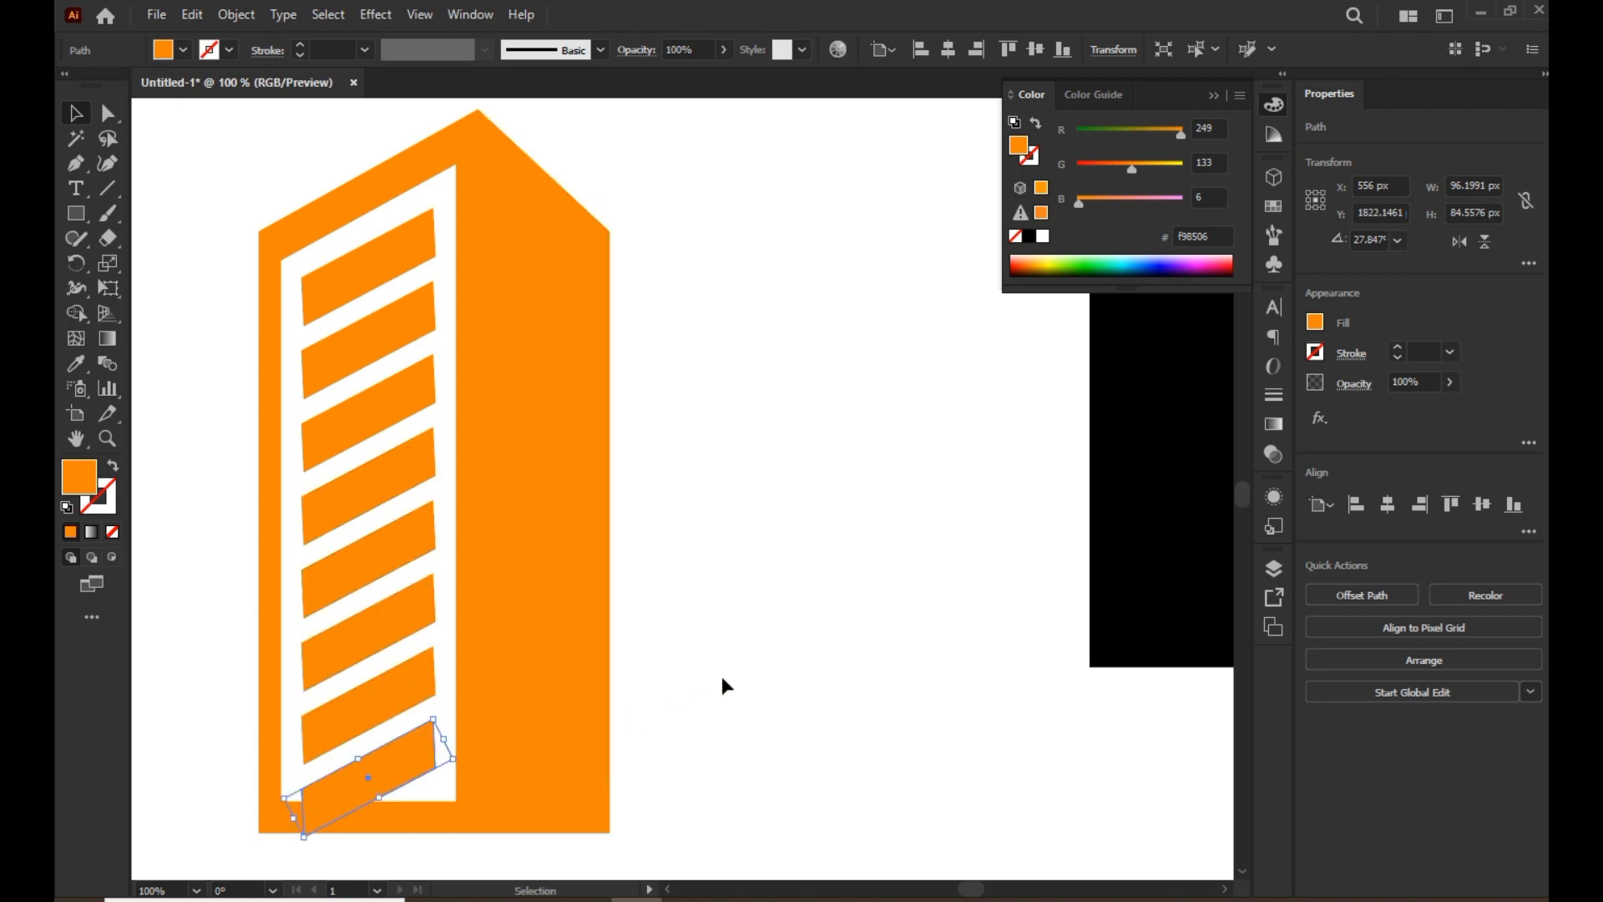
- Select all parts of the striped building and group them
left_click(721, 677)
scroll(699, 660, "down", 2)
left_click_drag(701, 708, 620, 708)
left_click_drag(362, 349, 637, 833)
scroll(469, 585, "down", 1)
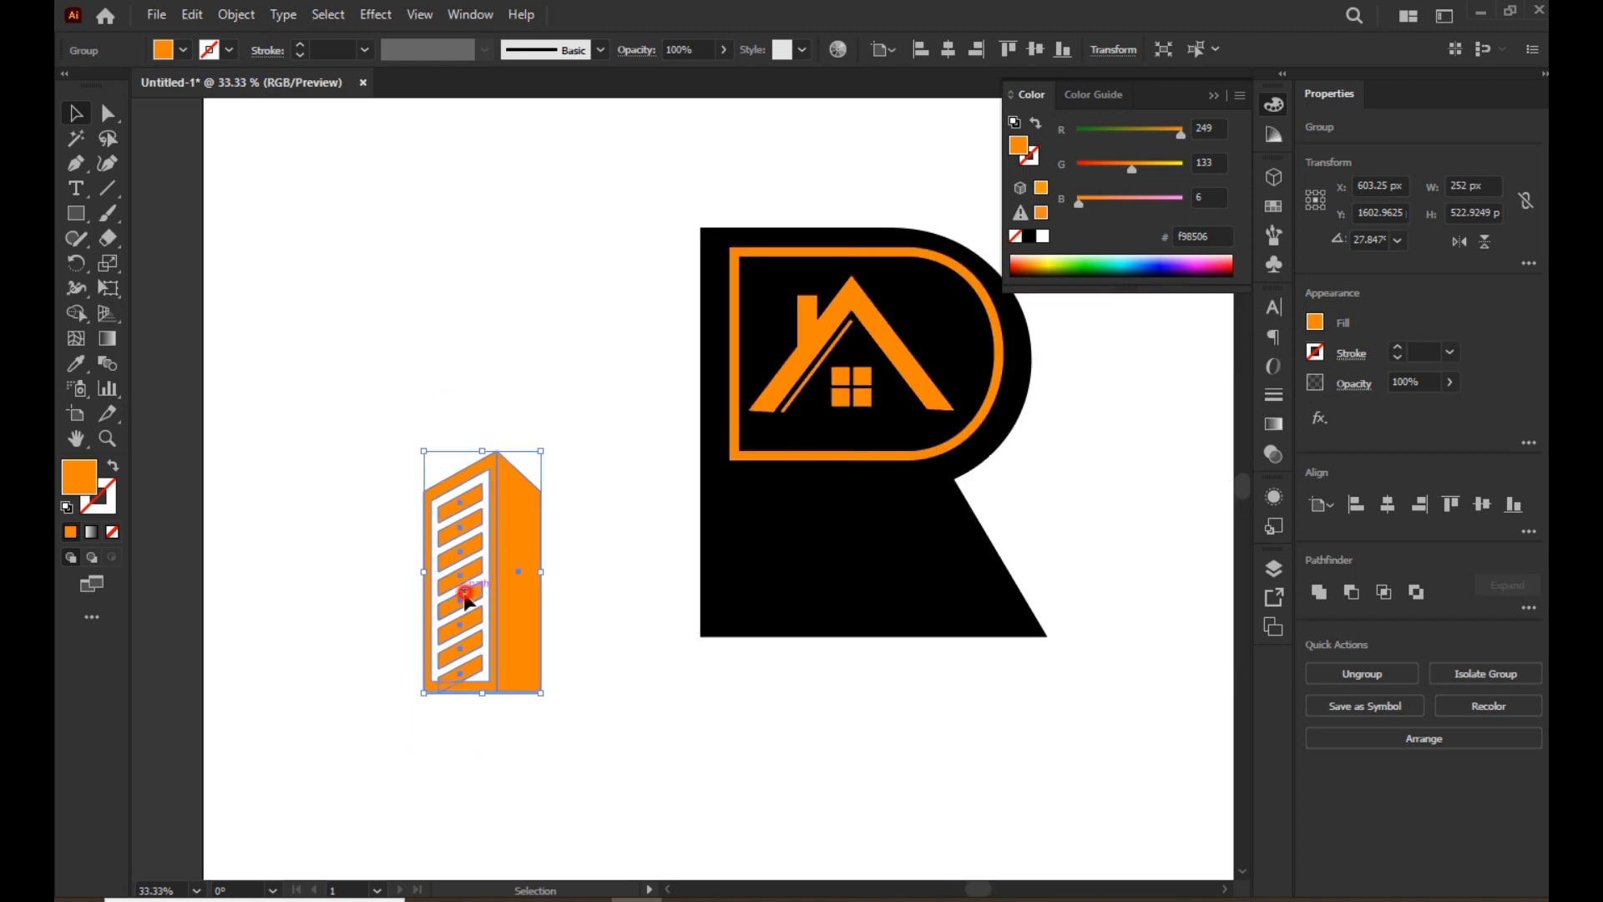
- Move the striped building onto the lower part of the R, centred under the house, and scale it down proportionally
left_click_drag(466, 596, 826, 626)
left_click_drag(841, 720, 852, 660)
left_click(735, 759)
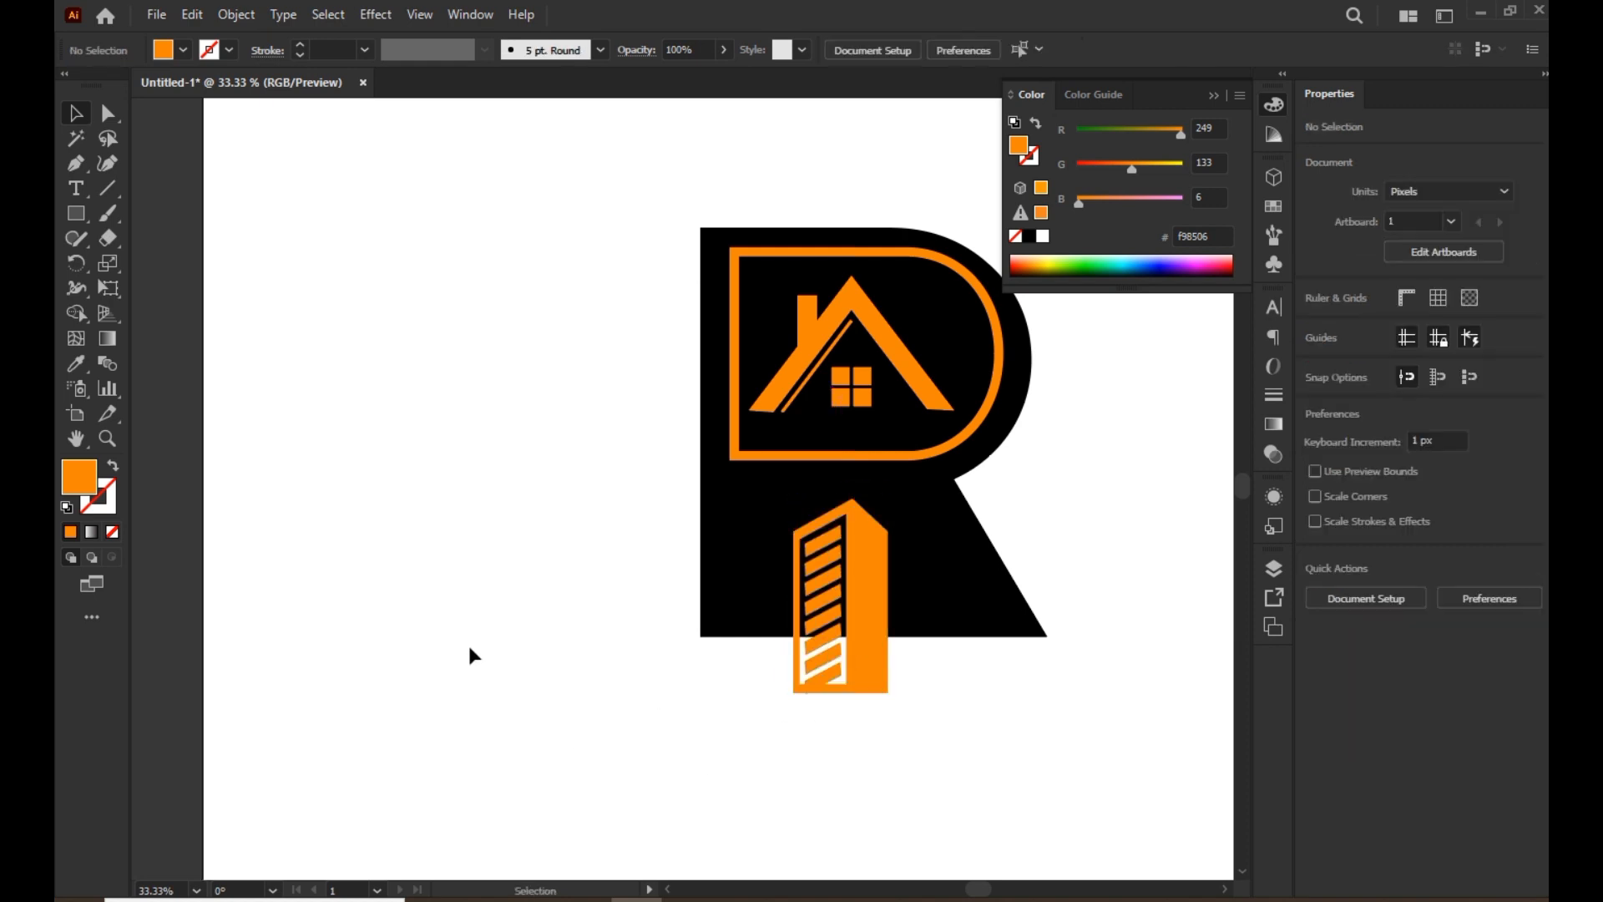
- Draw an upright orange bar about 79 by 336 px, compare it beside the tower and shrink it to about 257 px tall
left_click(77, 211)
left_click_drag(345, 499, 382, 655)
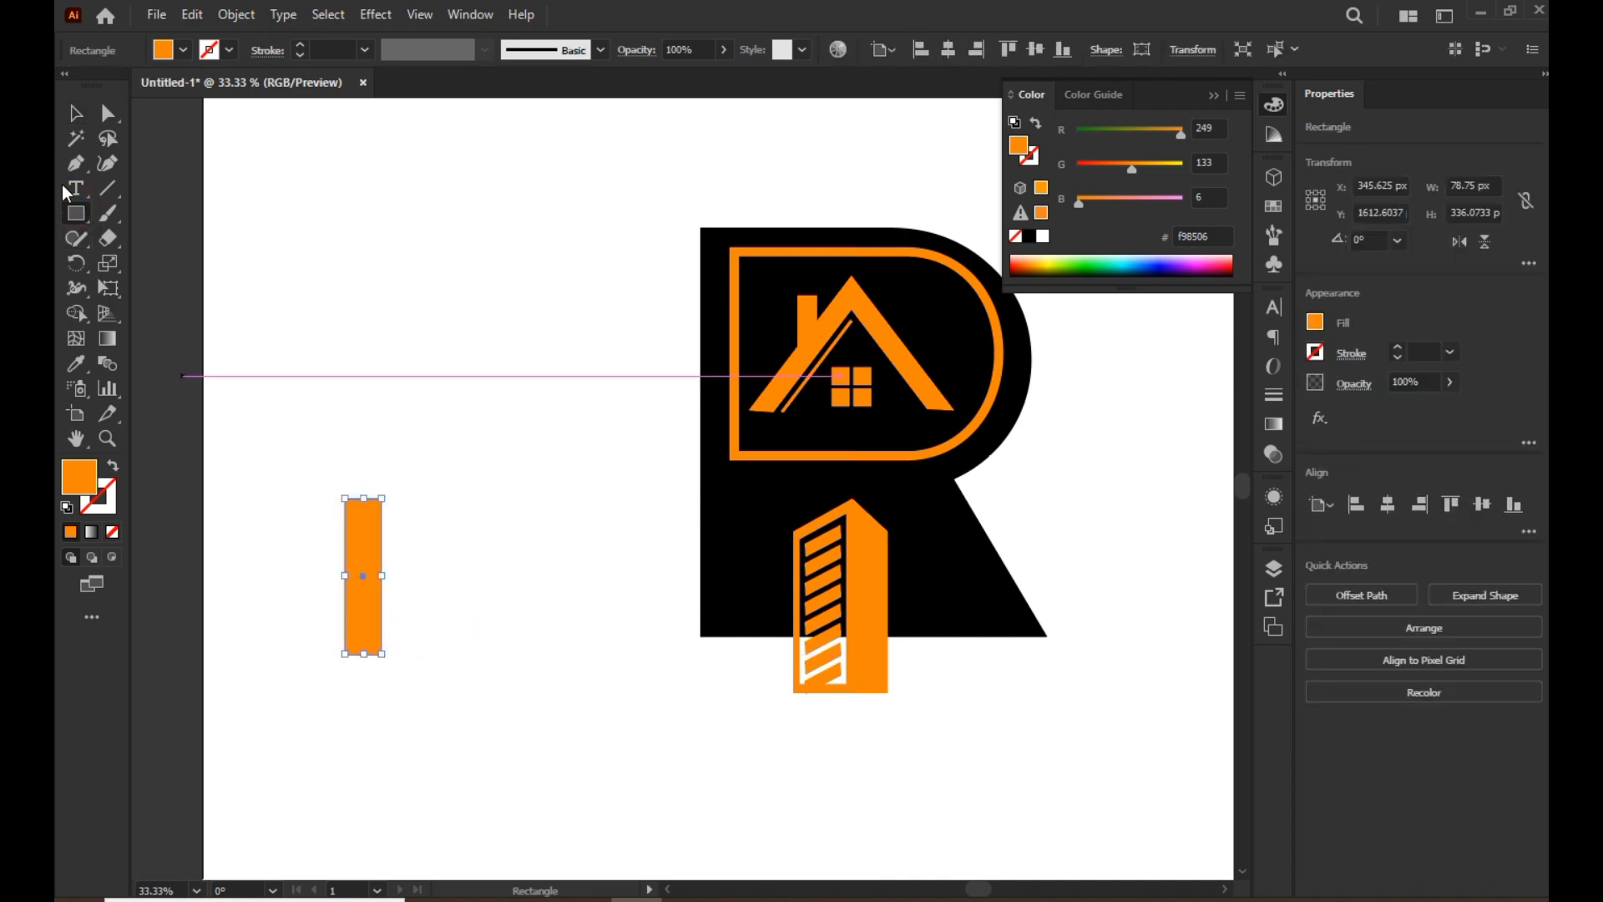
key("v")
left_click(403, 351)
left_click_drag(343, 573, 744, 624)
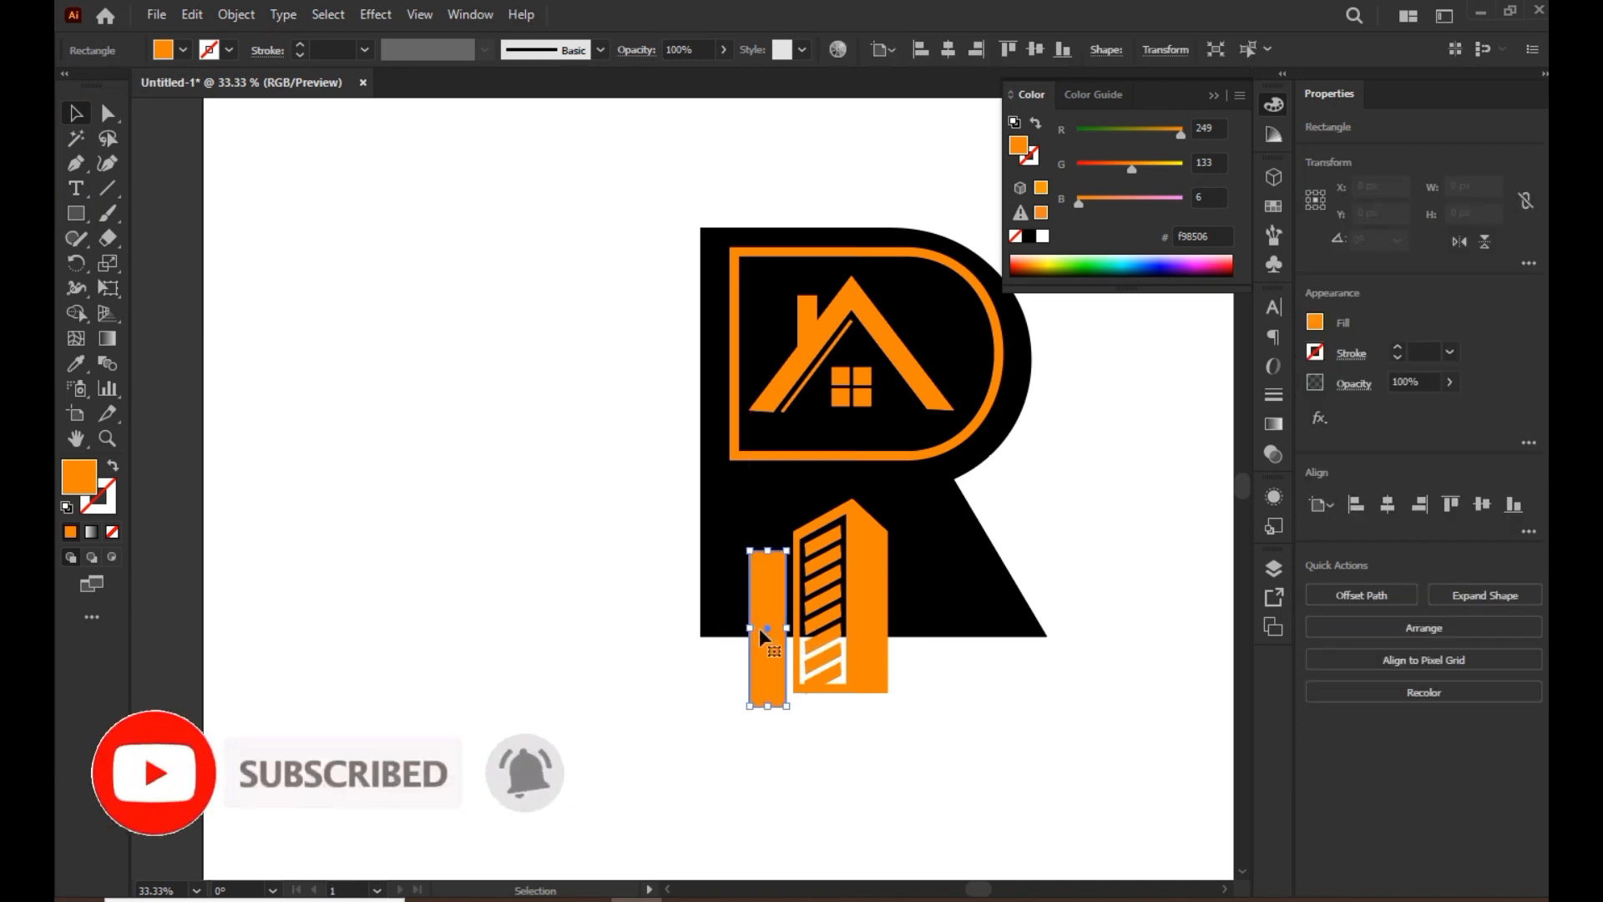
left_click_drag(770, 708, 429, 601)
- Make a narrow bar about 26 px wide beside the wide bar and duplicate it sideways to get three evenly spaced narrow bars
left_click(412, 704)
left_click(390, 601)
left_click(429, 644)
scroll(436, 614, "up", 1)
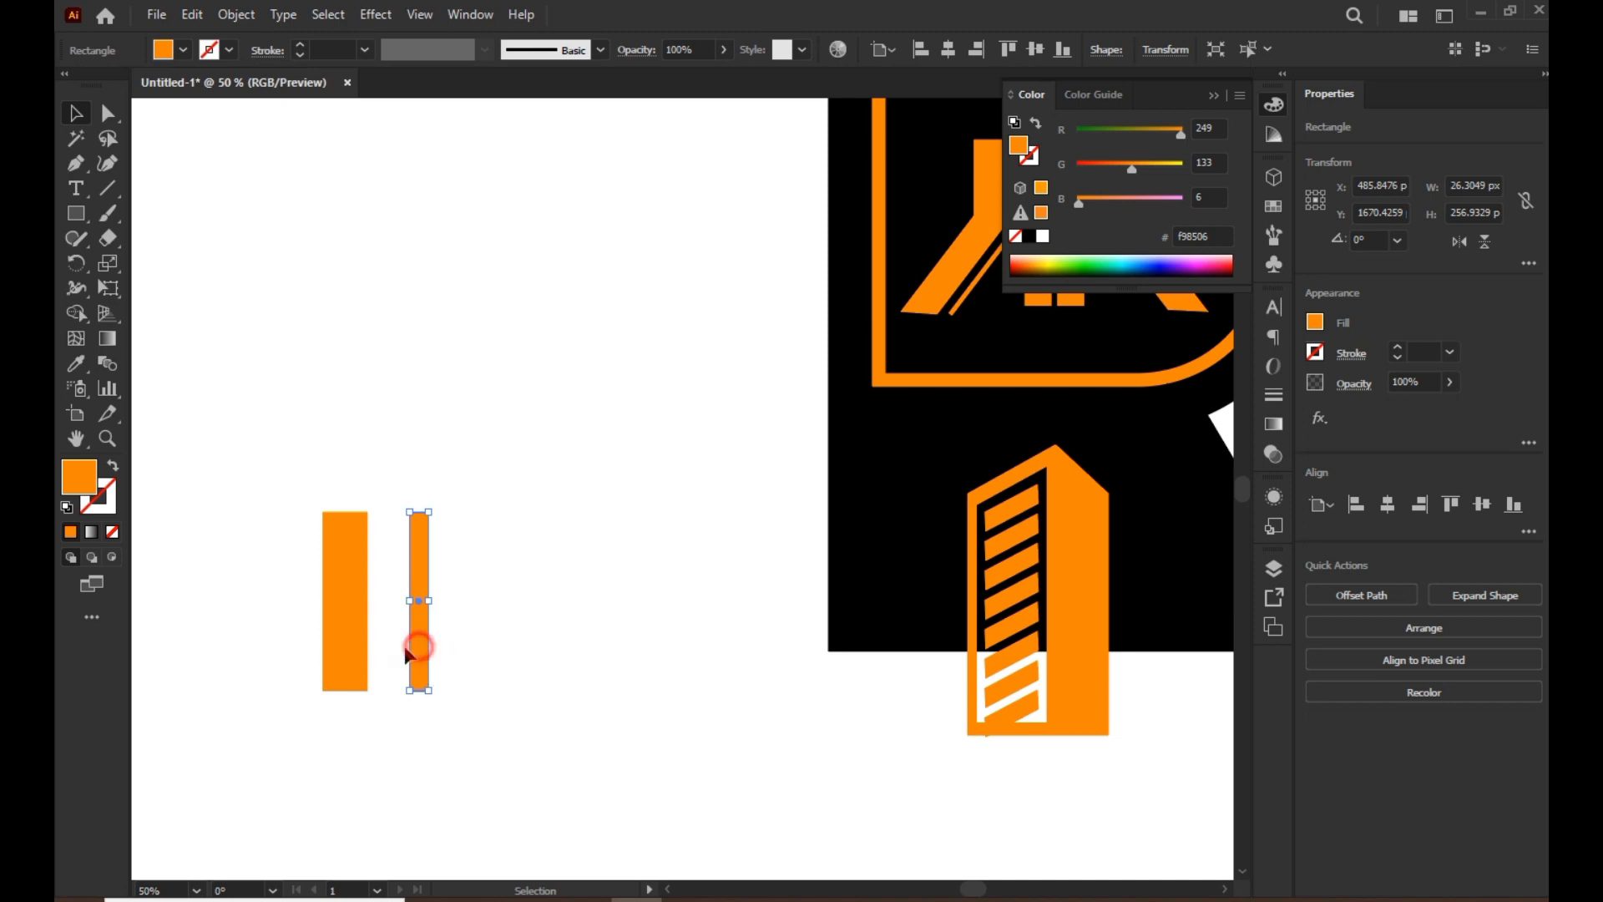
mouse_move(406, 652)
left_mouse_down()
mouse_move(388, 644)
mouse_move(416, 646)
left_mouse_up()
key("ctrl+d")
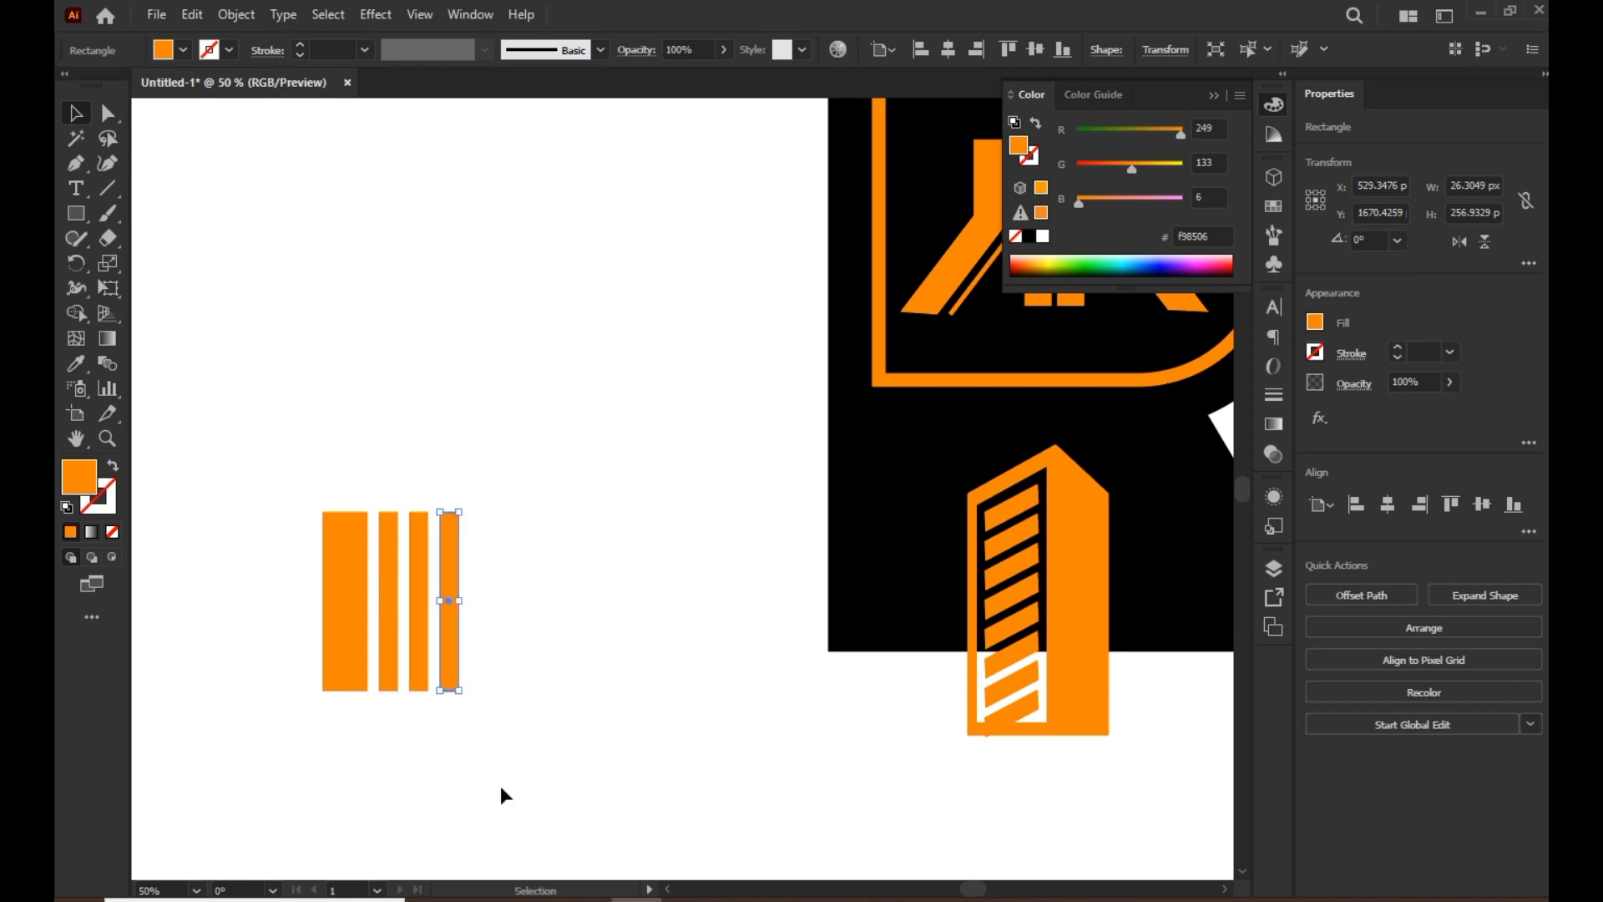
left_click(499, 785)
- Draw two roof lines sloping down from the wide bar's upper right corner, about 94.5 by 78 px and 181.5 by 154 px
left_click(98, 192)
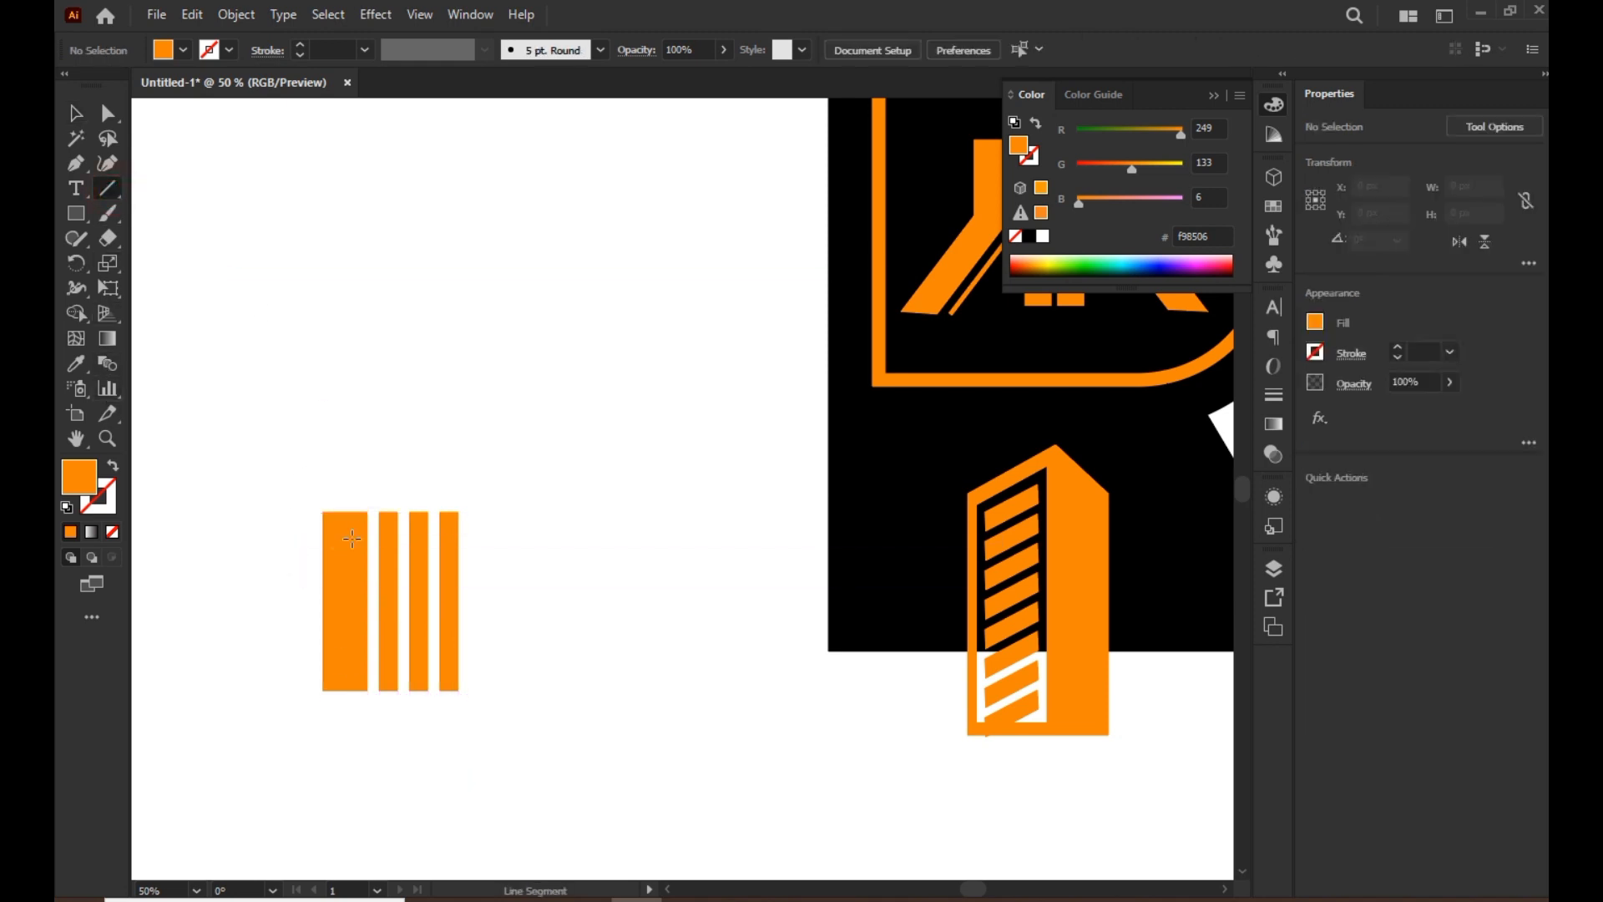
left_click_drag(368, 511, 302, 566)
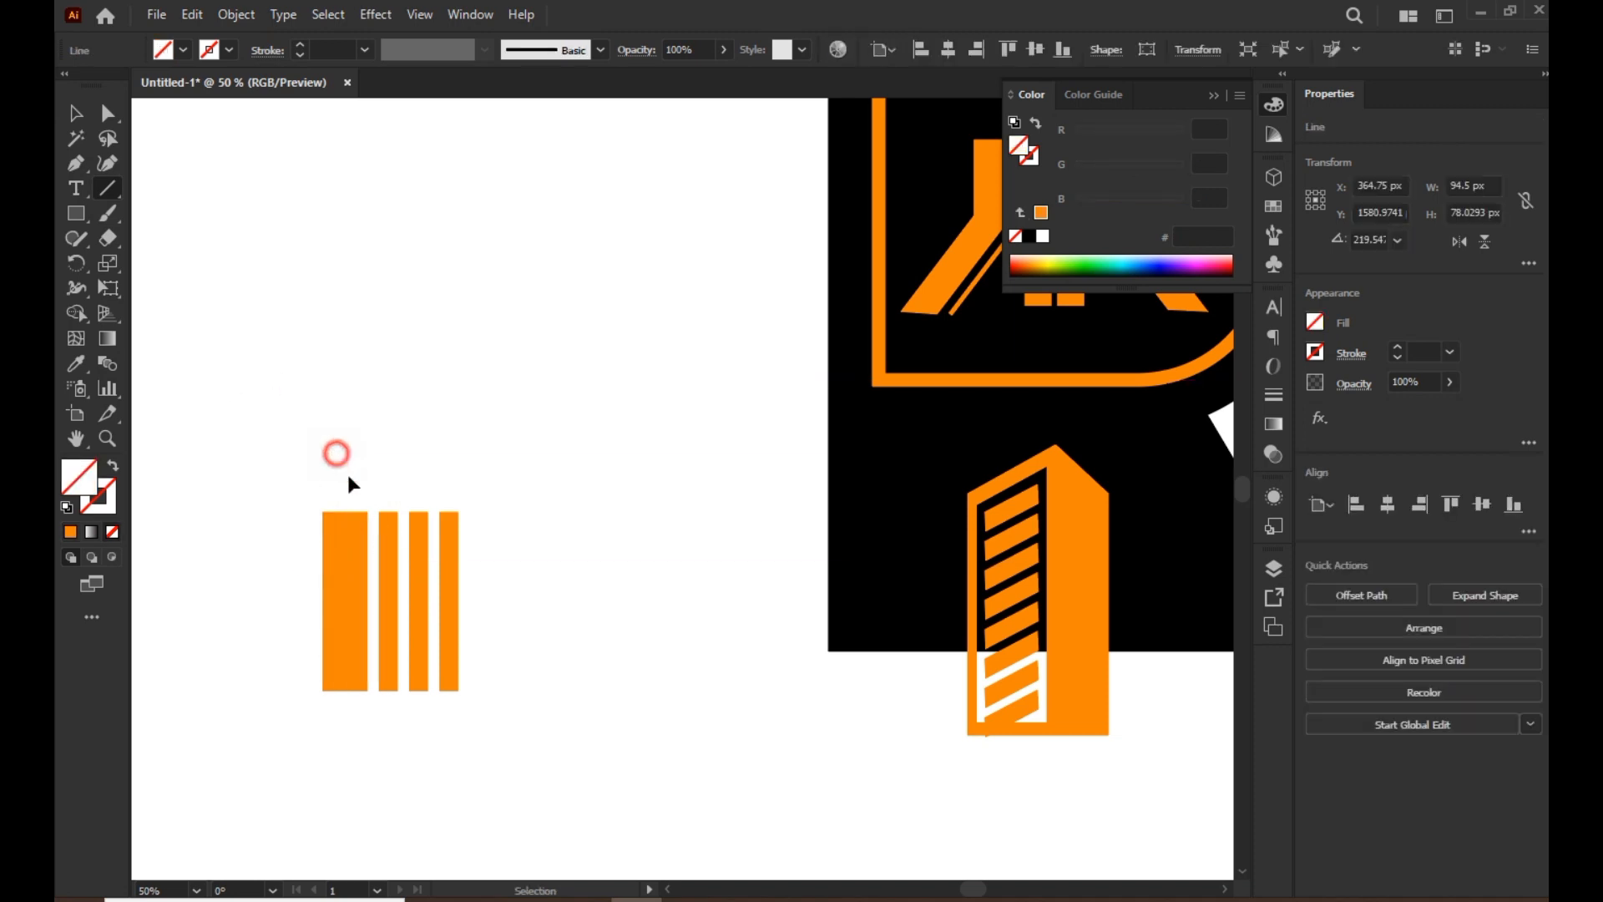
left_click_drag(368, 511, 494, 619)
key("v")
- Select the bars and both roof lines and remove the bar parts above the lines with Shape Builder
left_click_drag(246, 344, 571, 791)
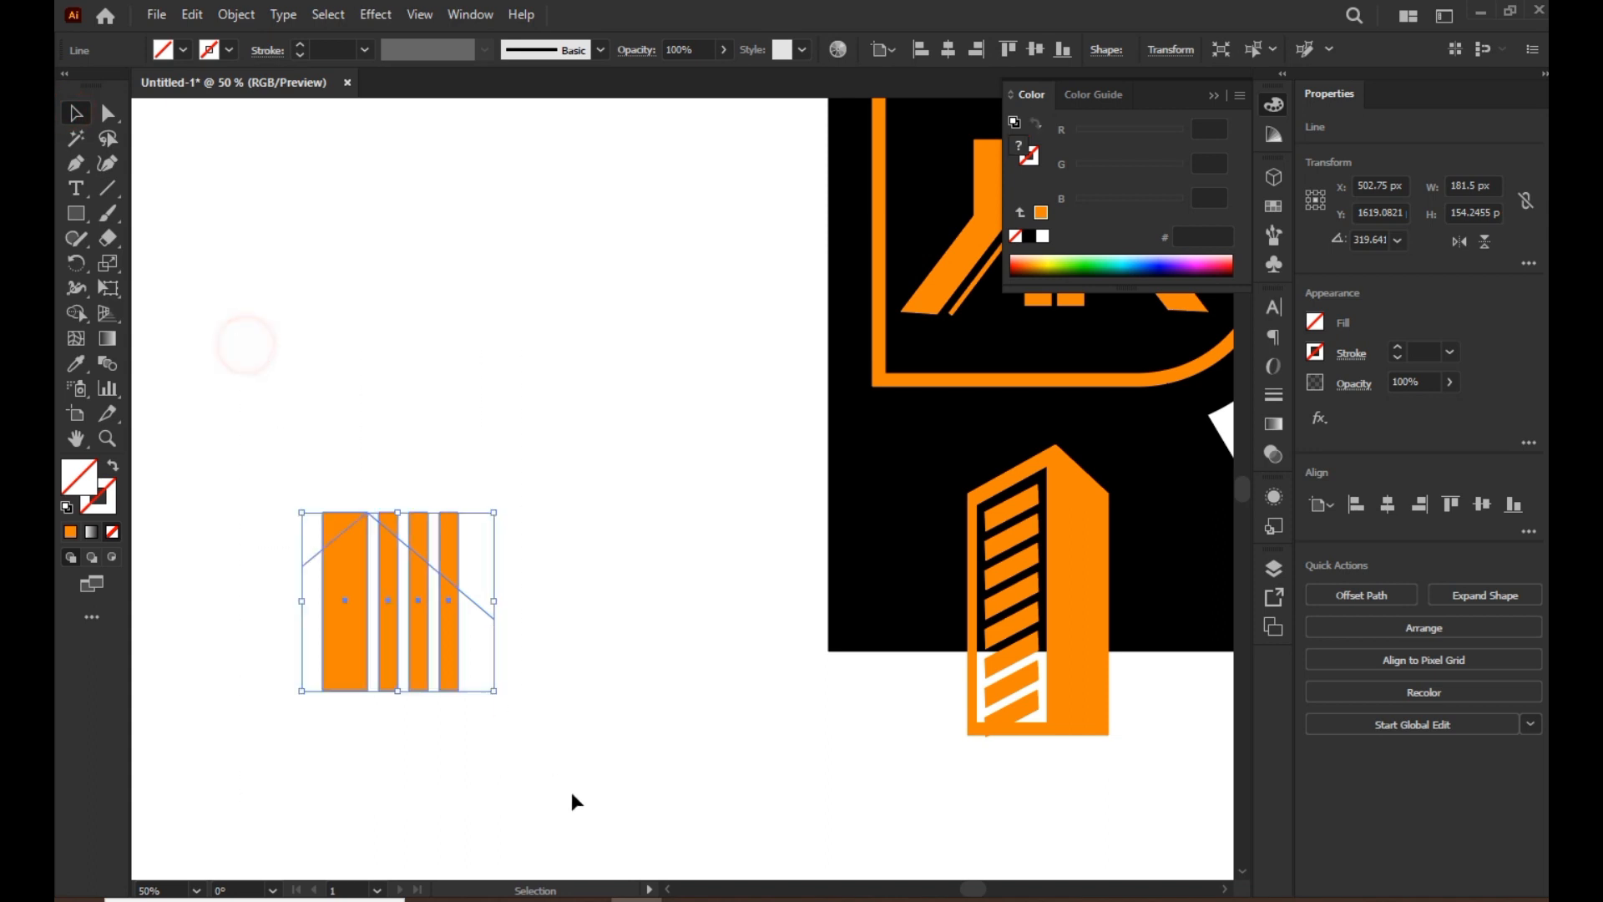
left_click(81, 316)
left_click(454, 548, "alt")
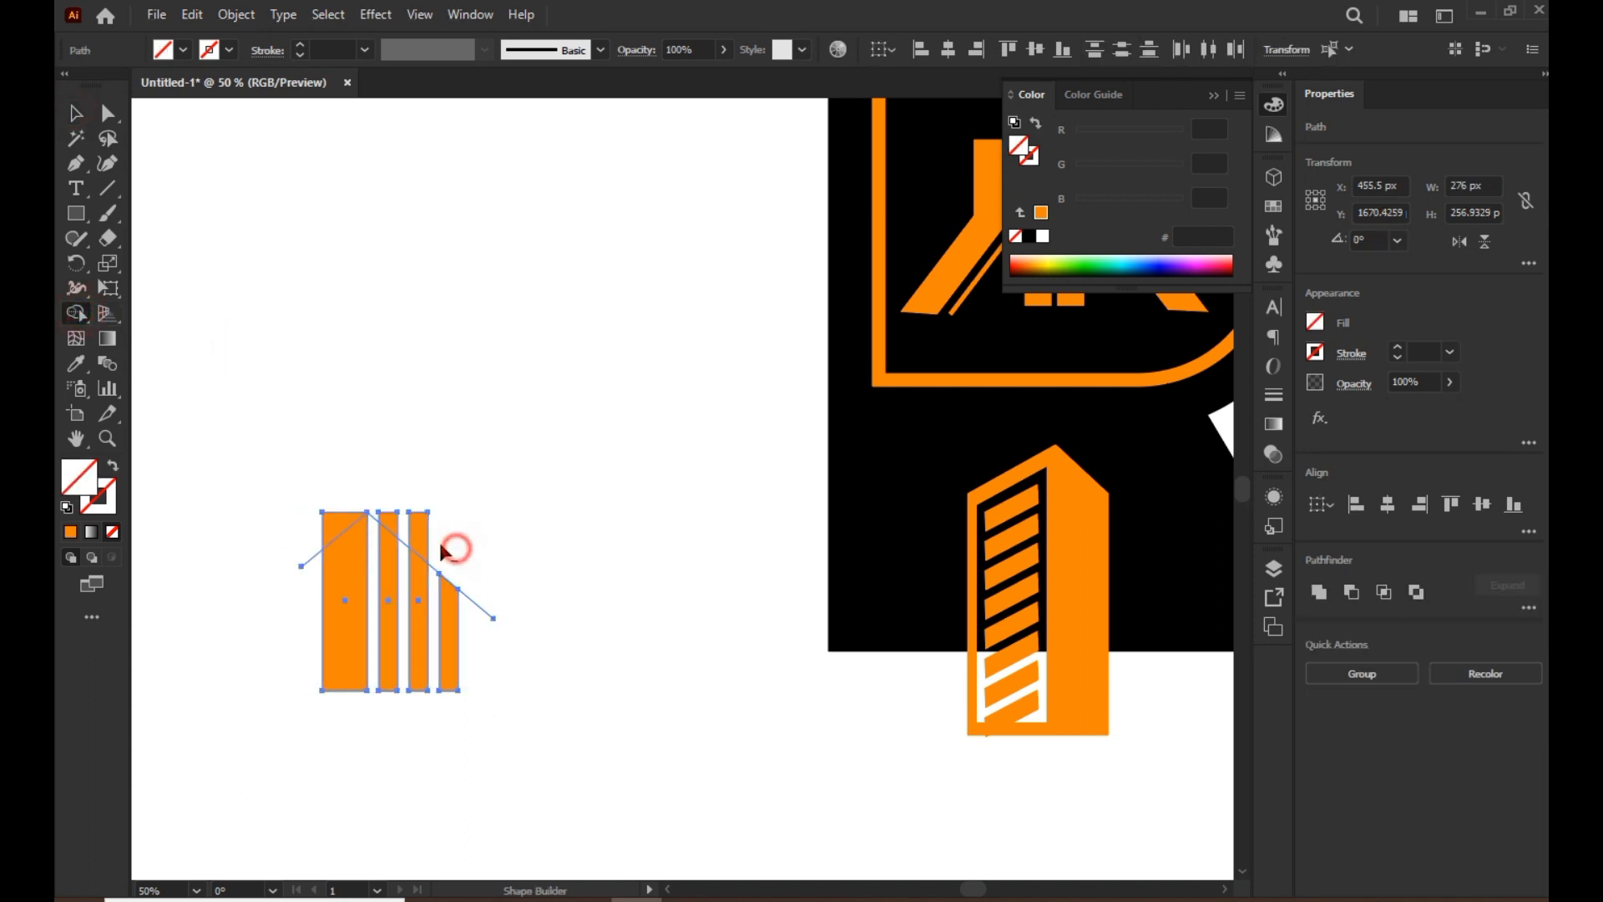
left_click(415, 533, "alt")
left_click(332, 528, "alt")
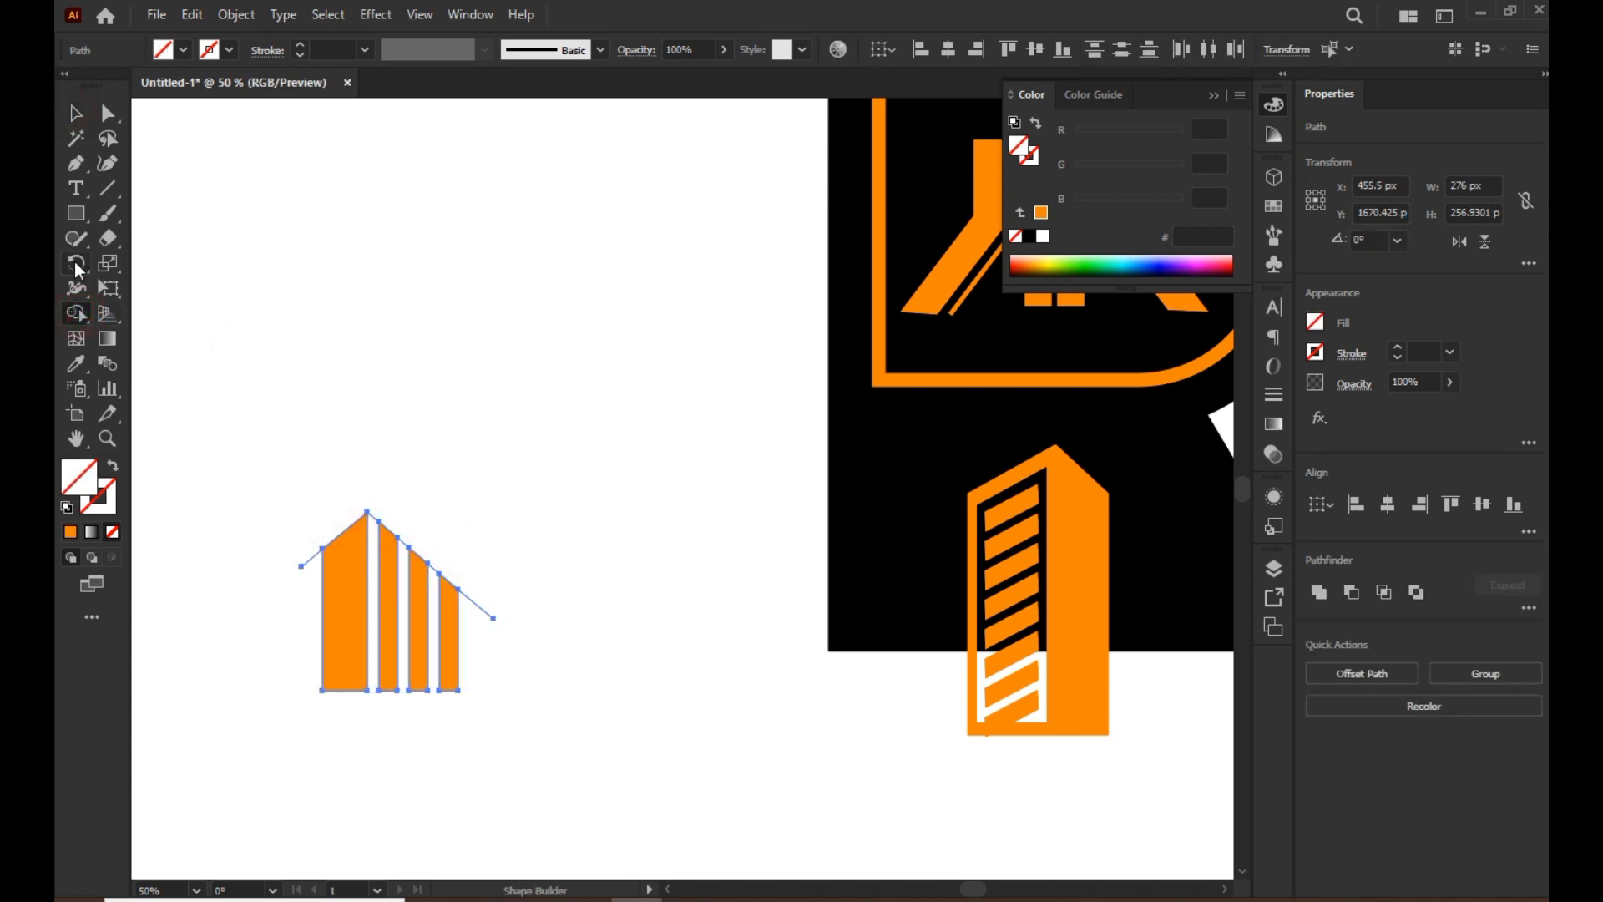
- Select the leftover roof lines above the trimmed bars and delete them
left_click(76, 113)
left_click(317, 393)
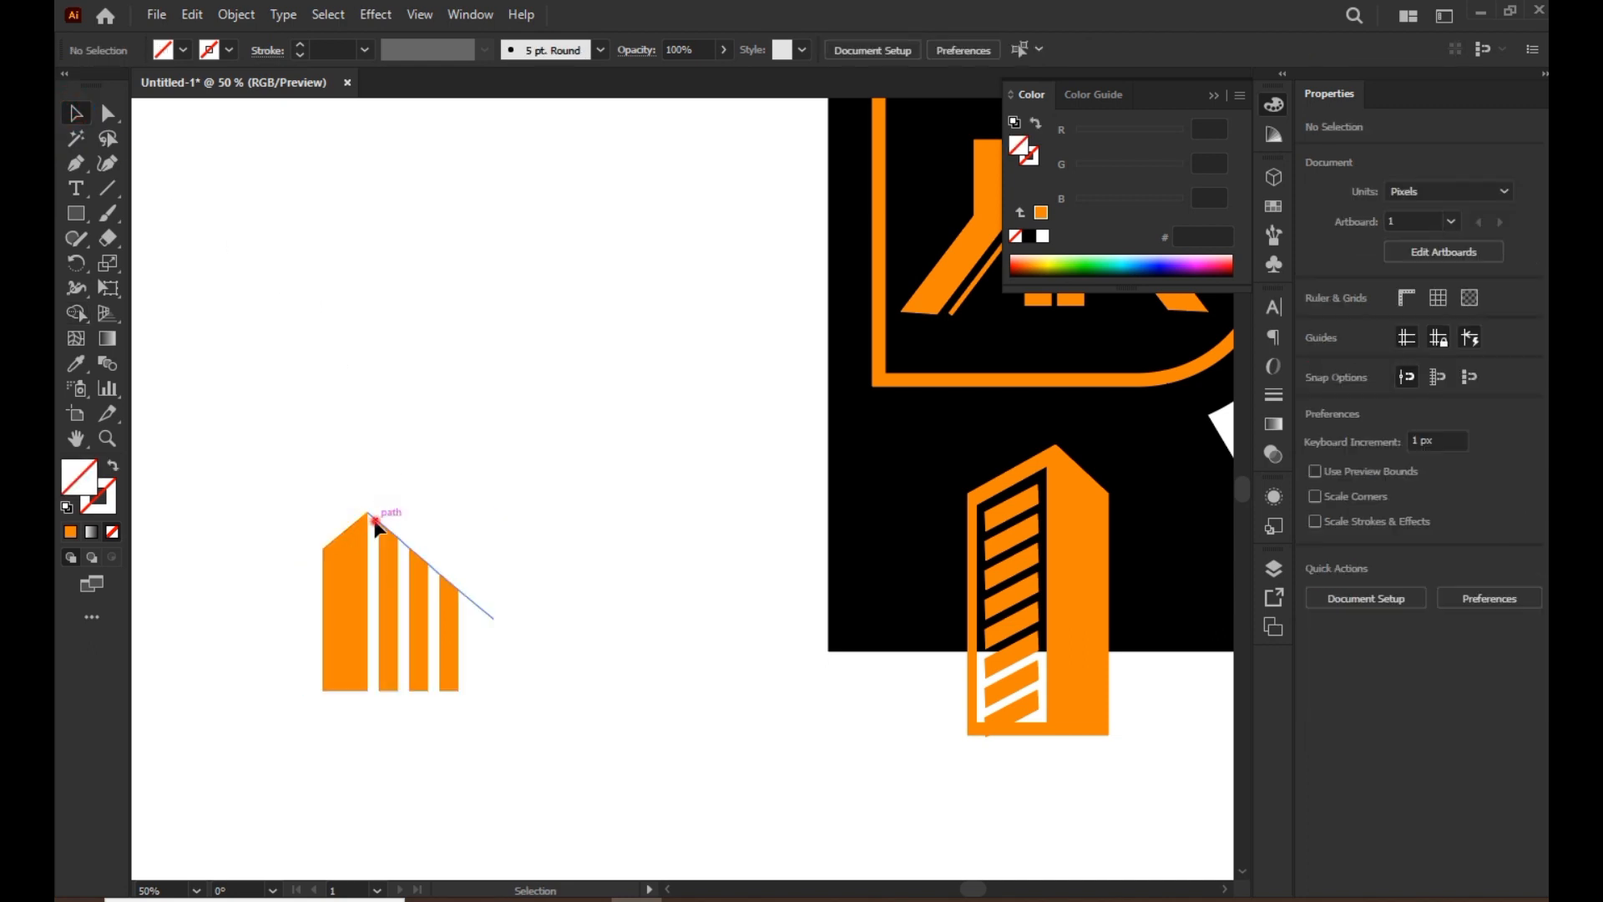
left_click_drag(375, 525, 372, 418)
key("Delete")
- Place the small building against the tower's right side on the R and scale it to about 116 by 180 px
left_click_drag(294, 517, 1119, 662)
left_click_drag(1186, 648, 907, 638)
scroll(949, 576, "up", 1)
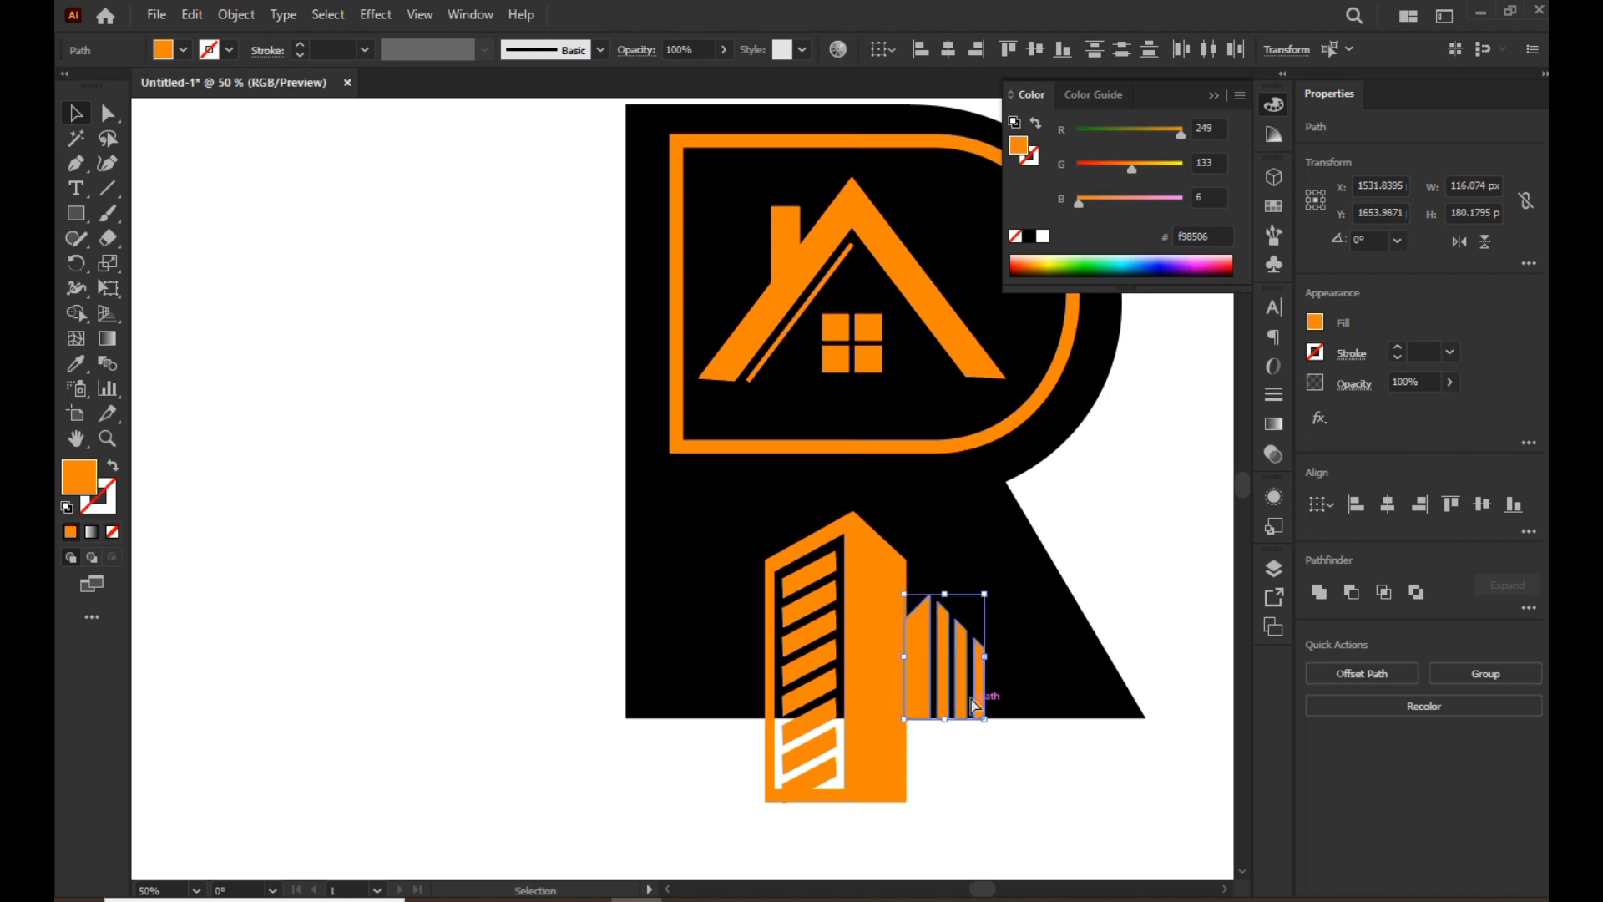
- Group the small building, create a copy reflected across the vertical axis and place it against the tower's left side
key("ctrl+g")
right_click(942, 650)
mouse_move(1179, 523)
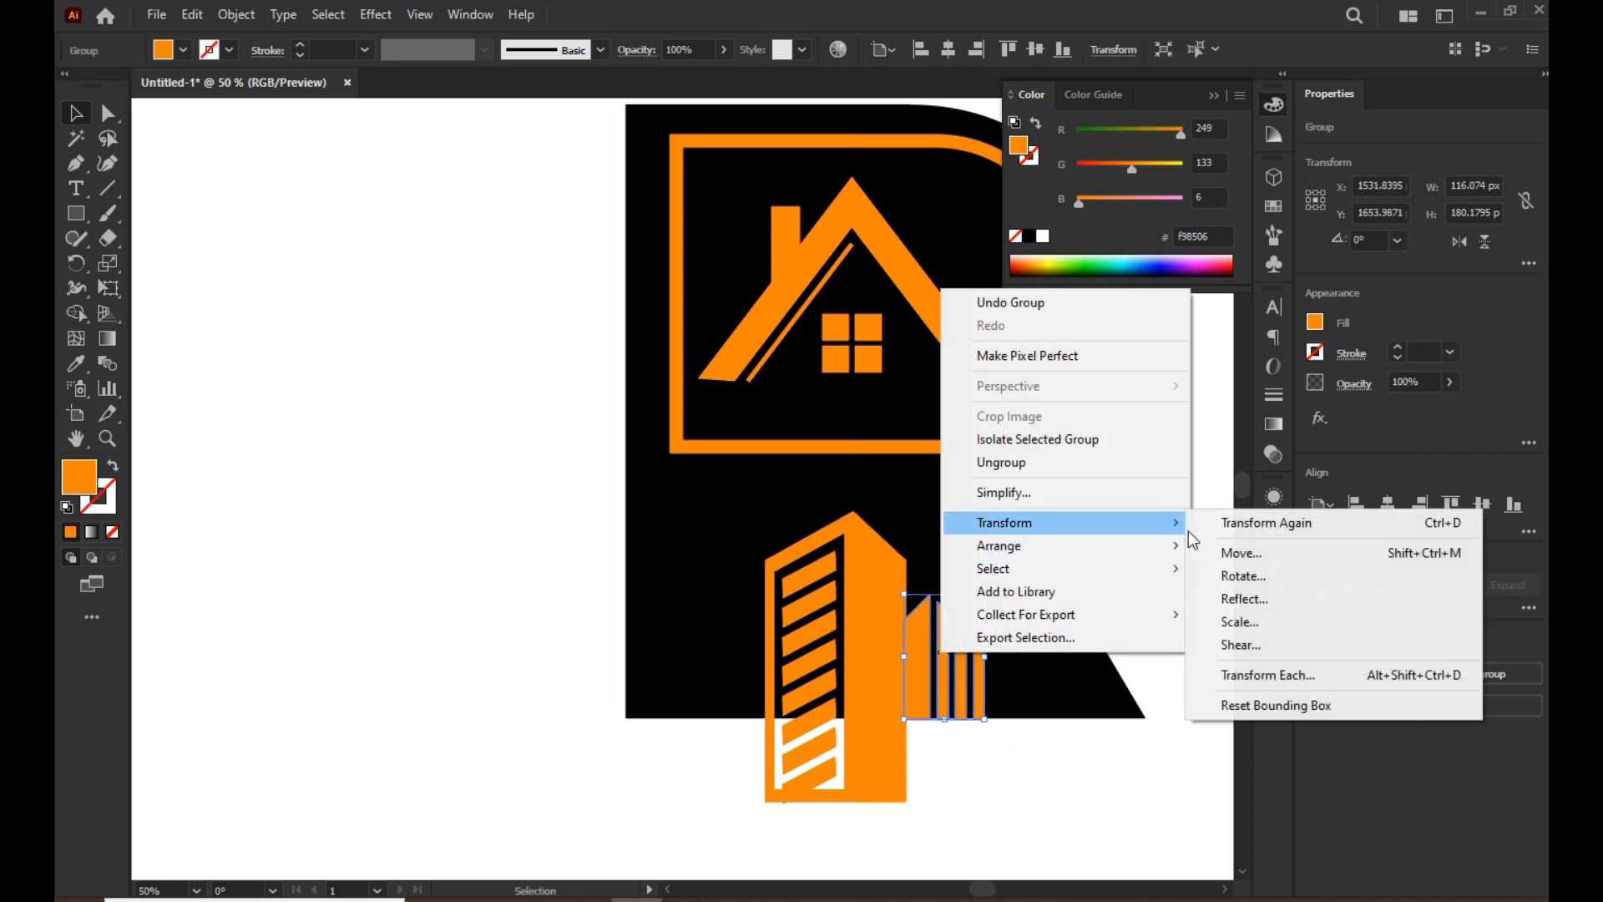
left_click(1244, 599)
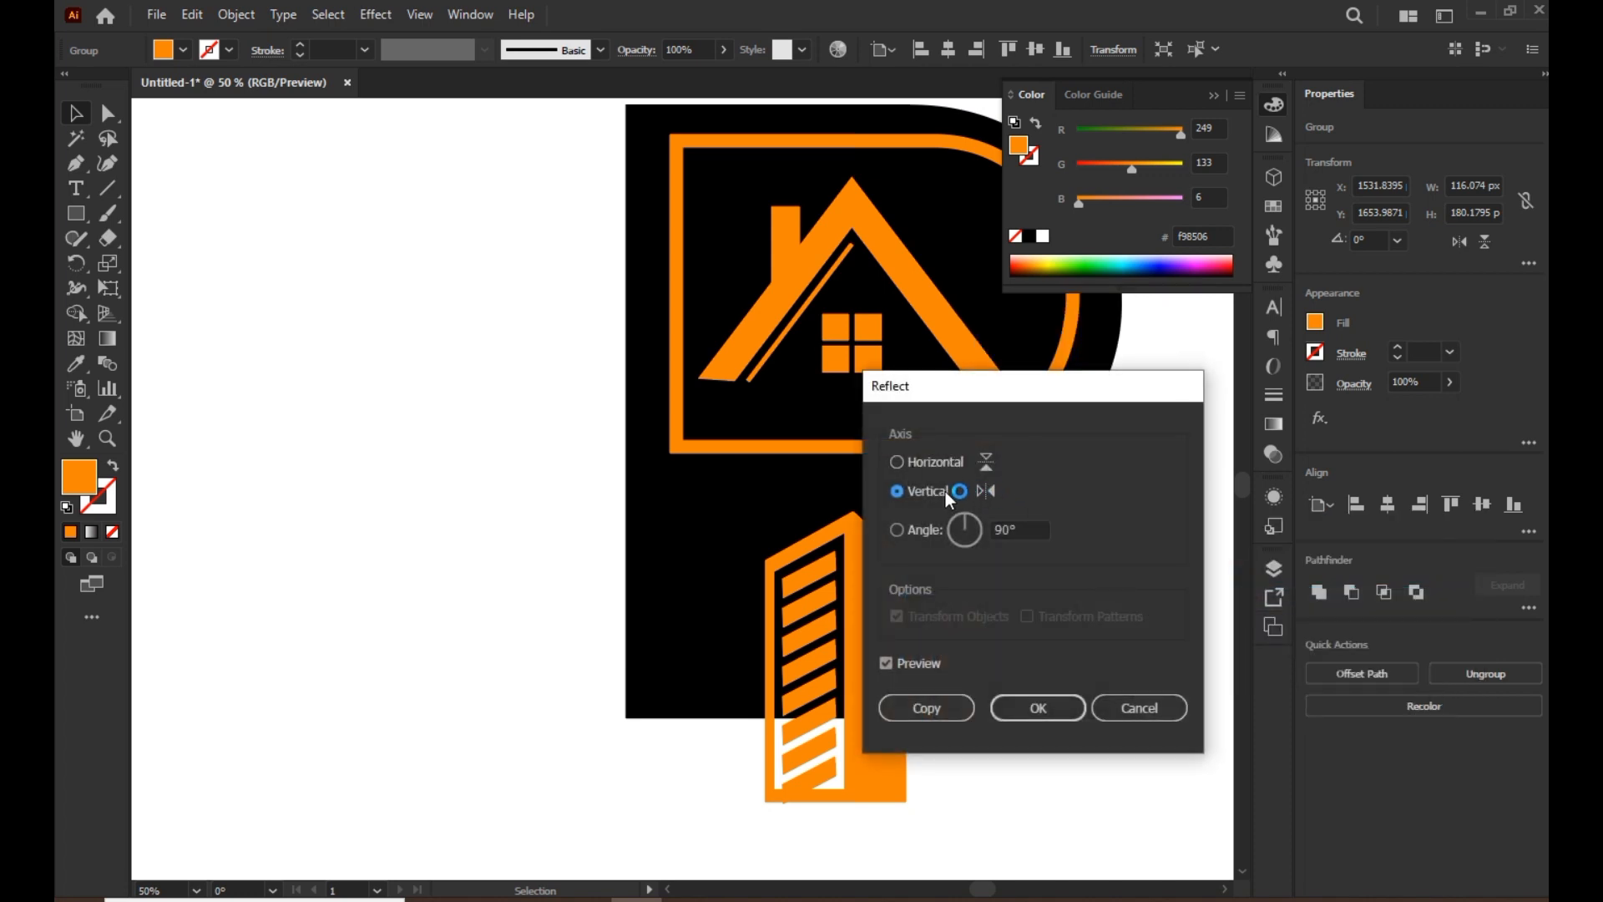
left_click(938, 707)
left_click_drag(982, 672, 746, 651)
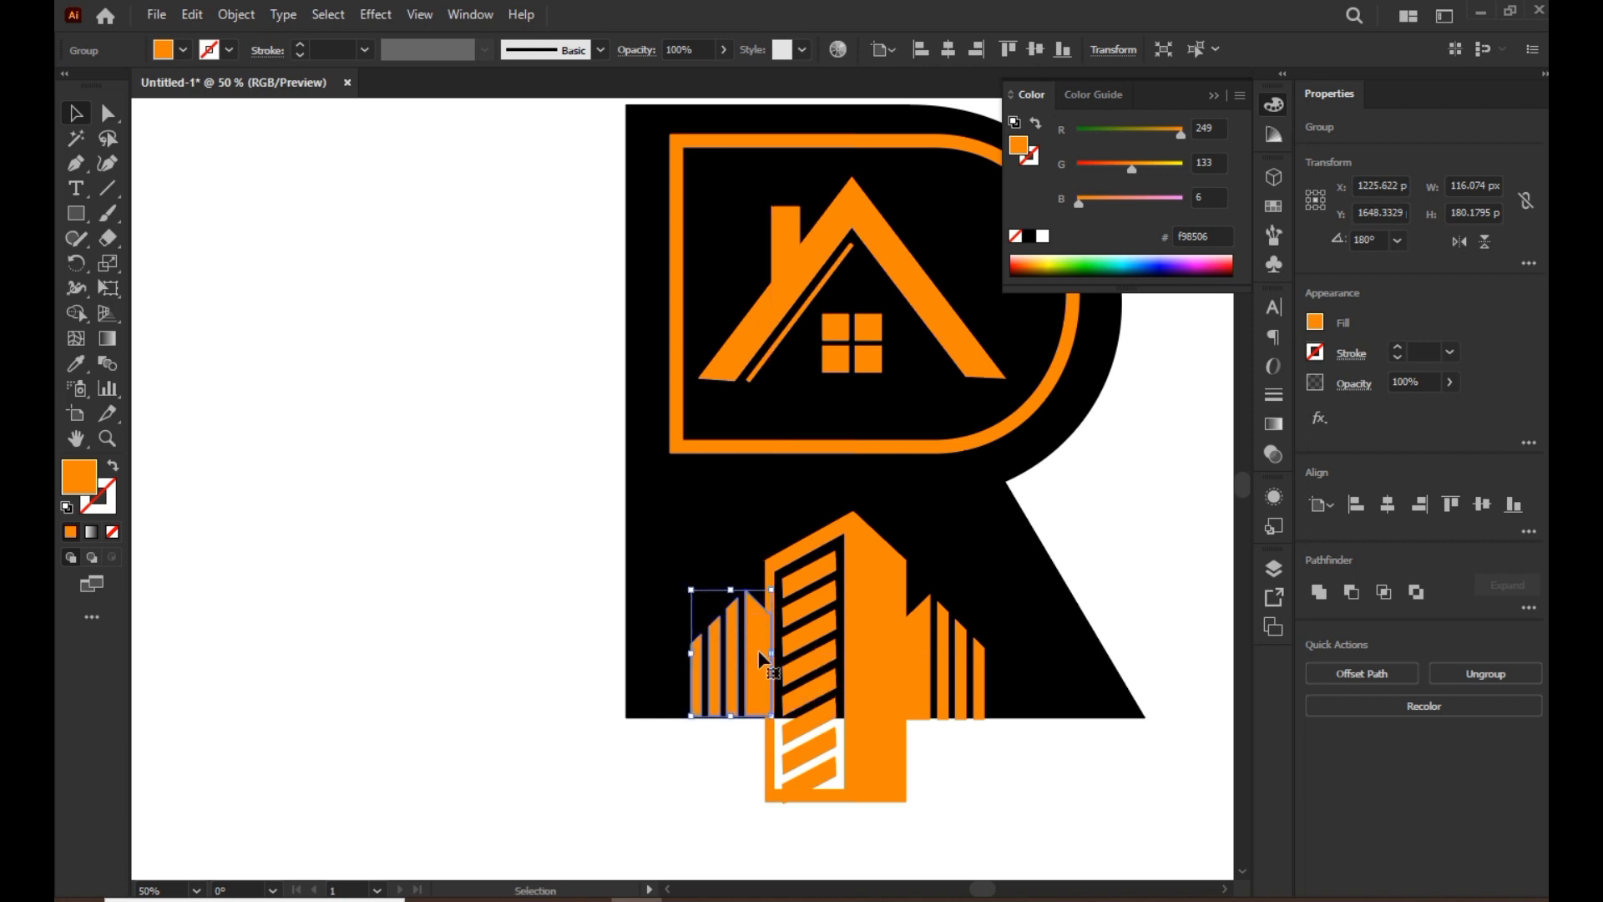
left_click_drag(758, 651, 752, 653)
scroll(752, 653, "up", 3)
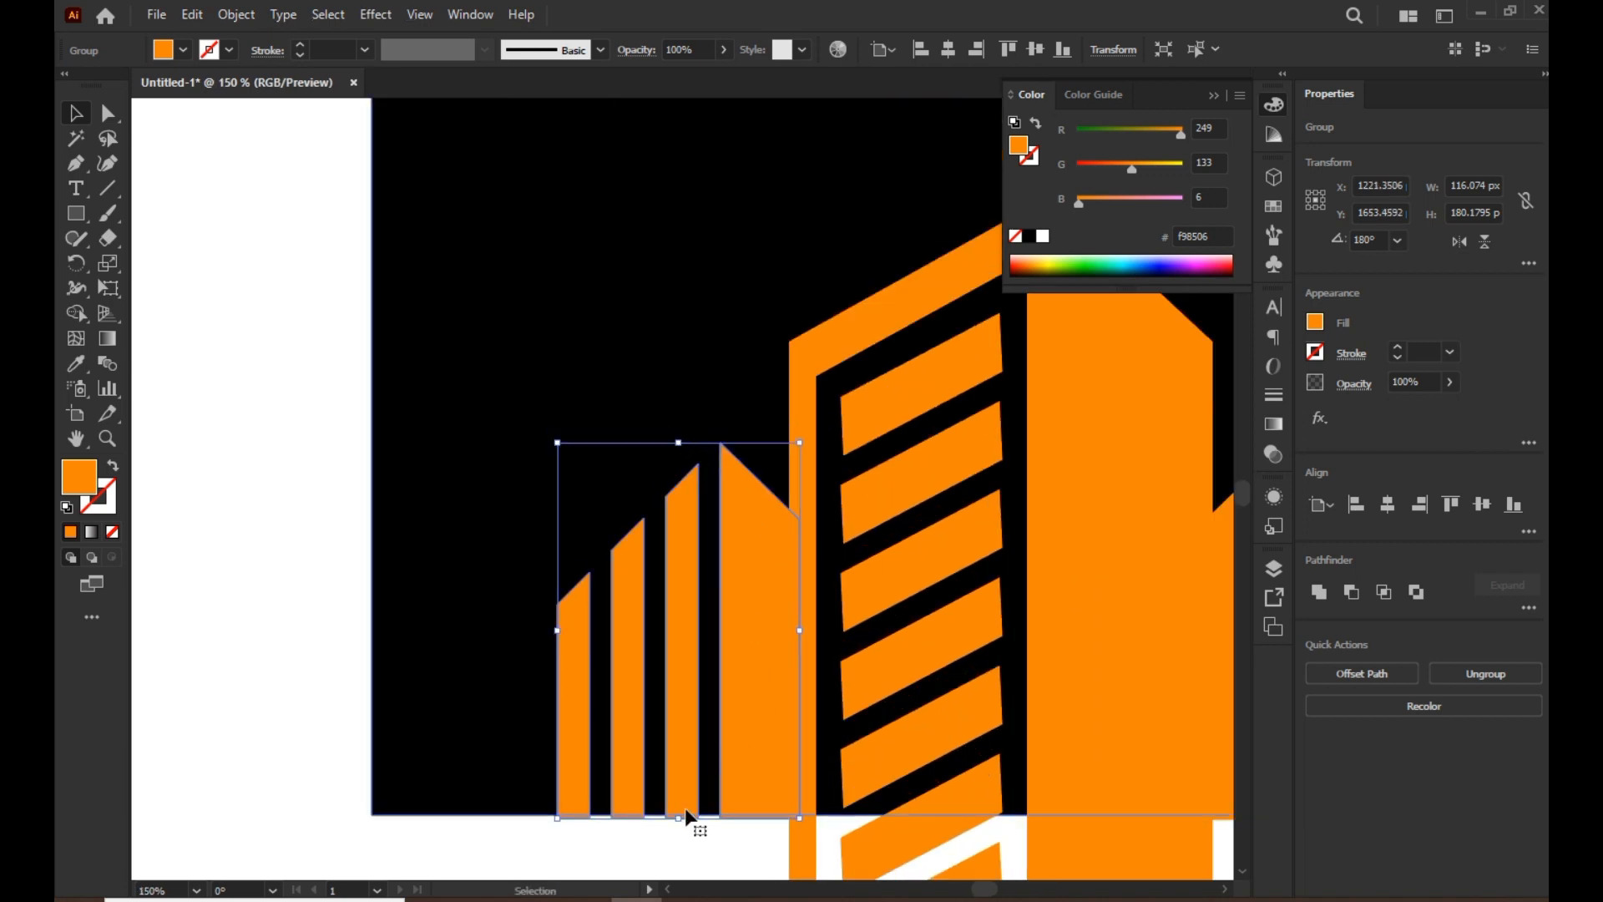
left_click_drag(678, 818, 691, 890)
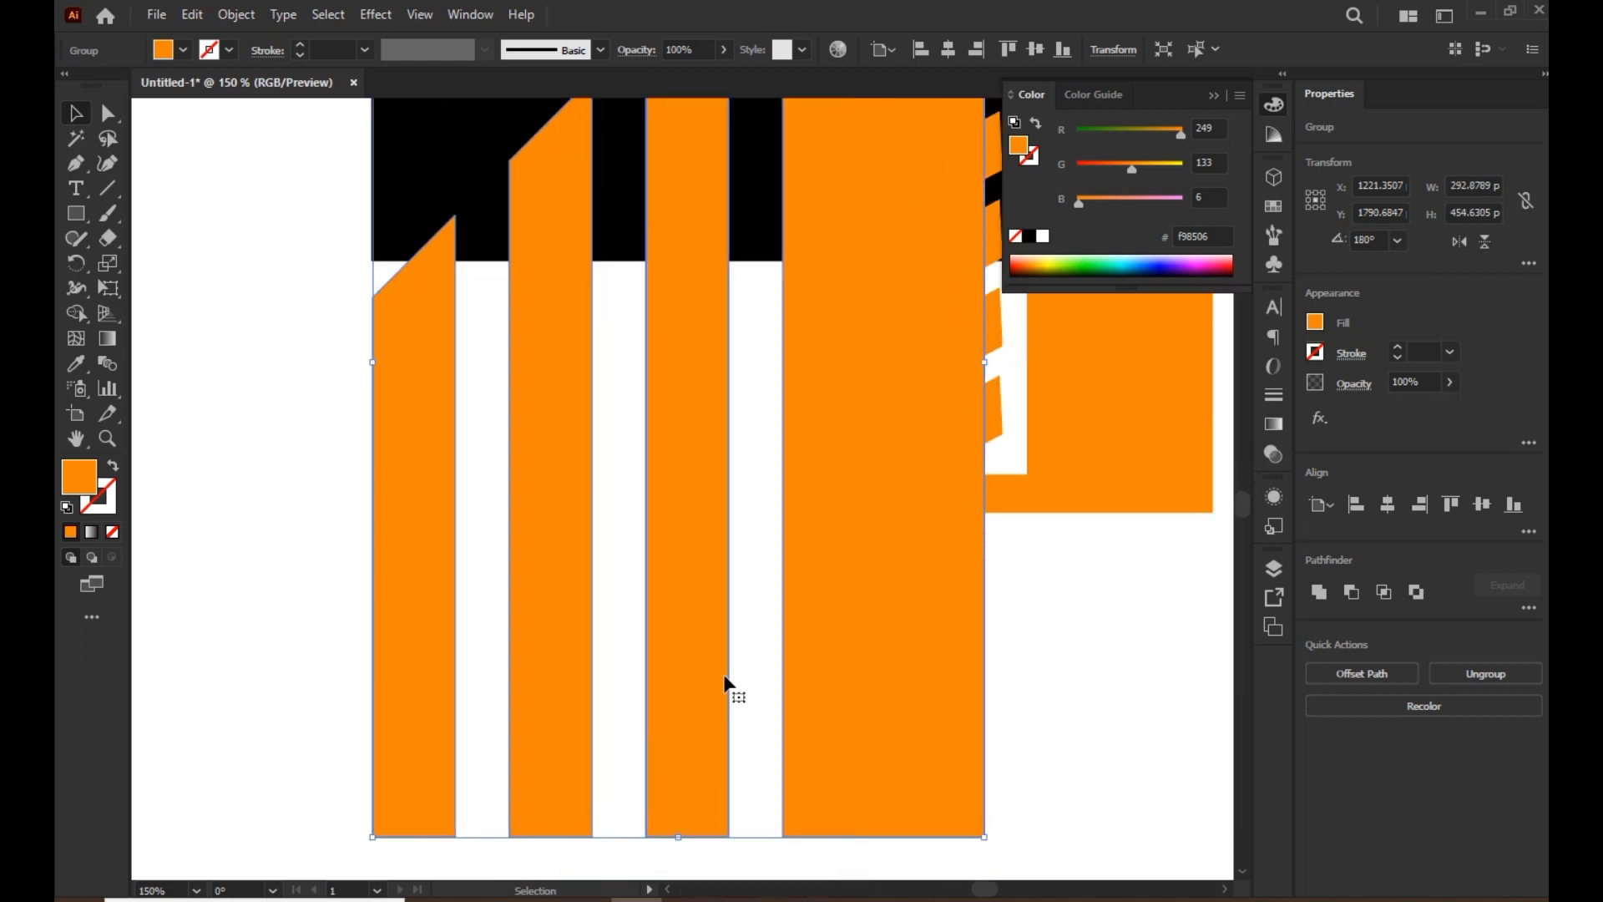
key("ctrl+z")
scroll(723, 580, "down", 1)
scroll(688, 404, "down", 1)
- Enlarge the left side building proportionally and fit it against the tower, with its base slightly below the R's bottom edge
left_click_drag(685, 417, 678, 664)
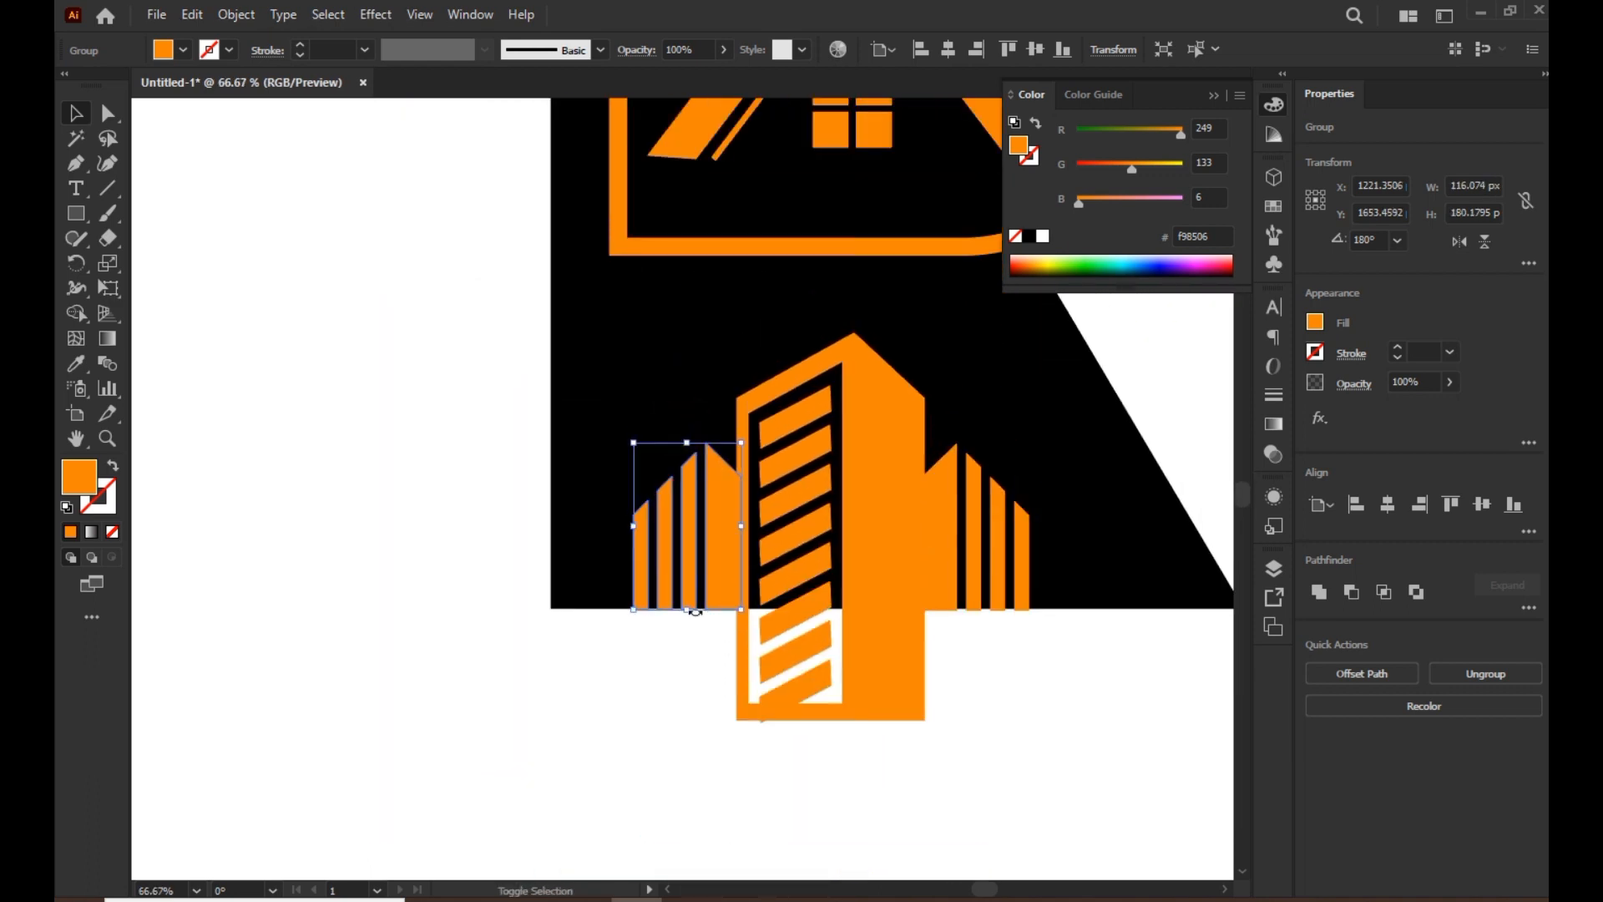
left_click_drag(687, 609, 688, 644)
left_click_drag(723, 573, 708, 555)
- Shift the right side building slightly outward to leave a narrow gap between it and the tower
left_click(865, 768)
left_click_drag(951, 662, 823, 707)
left_click_drag(823, 593, 839, 600)
left_click(881, 725)
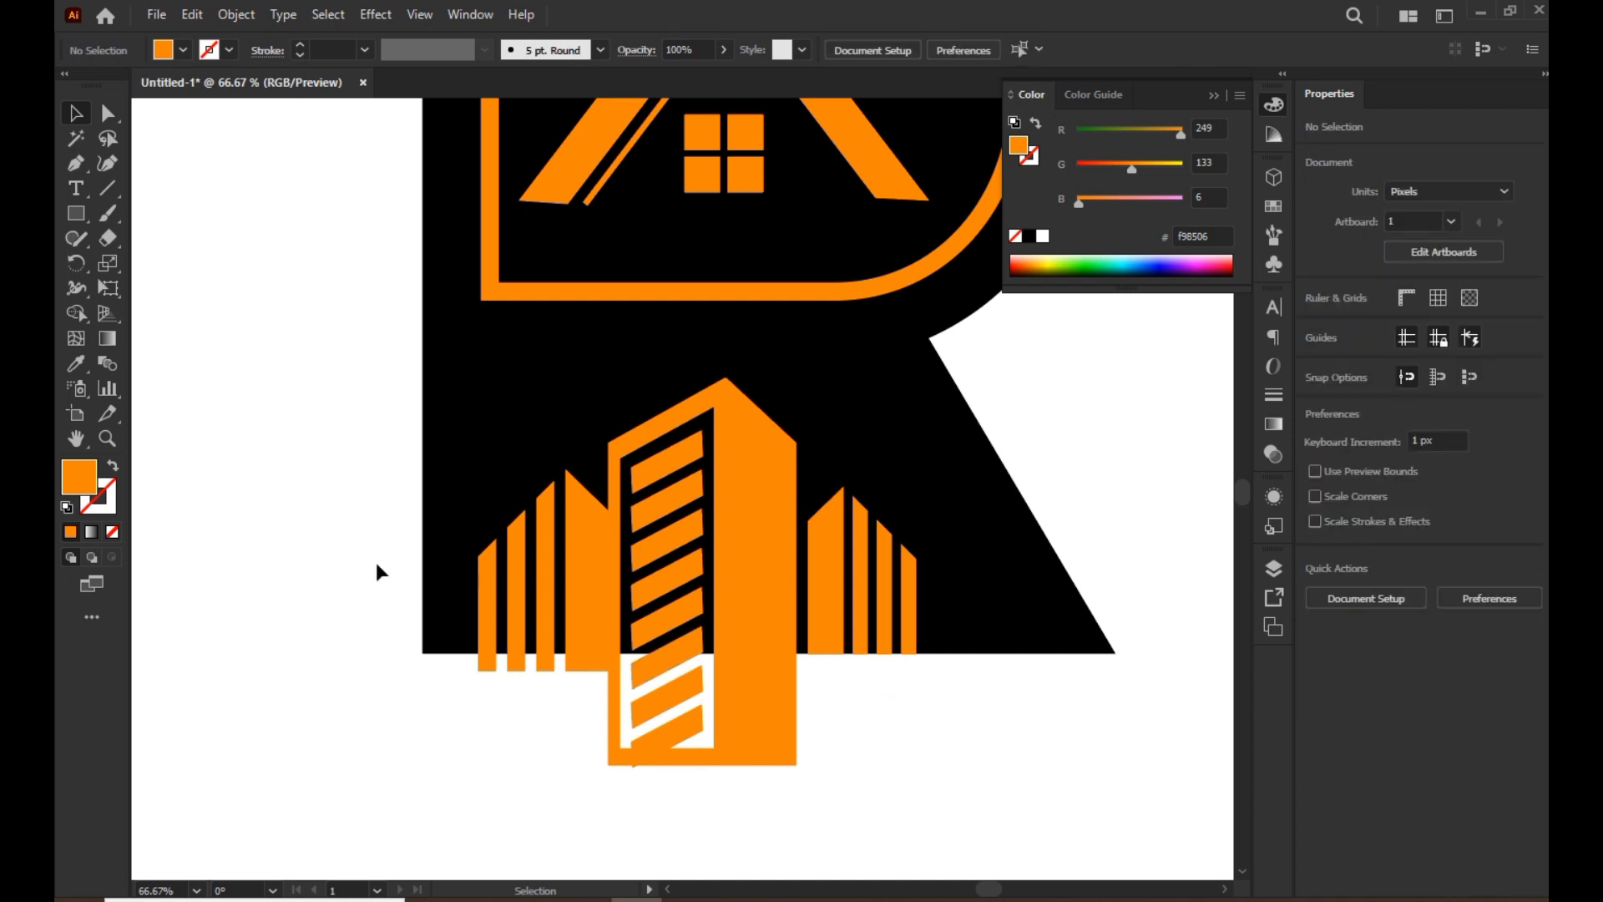
- Select the three buildings without the black R and nudge them slightly to the right
left_click_drag(337, 427, 977, 735)
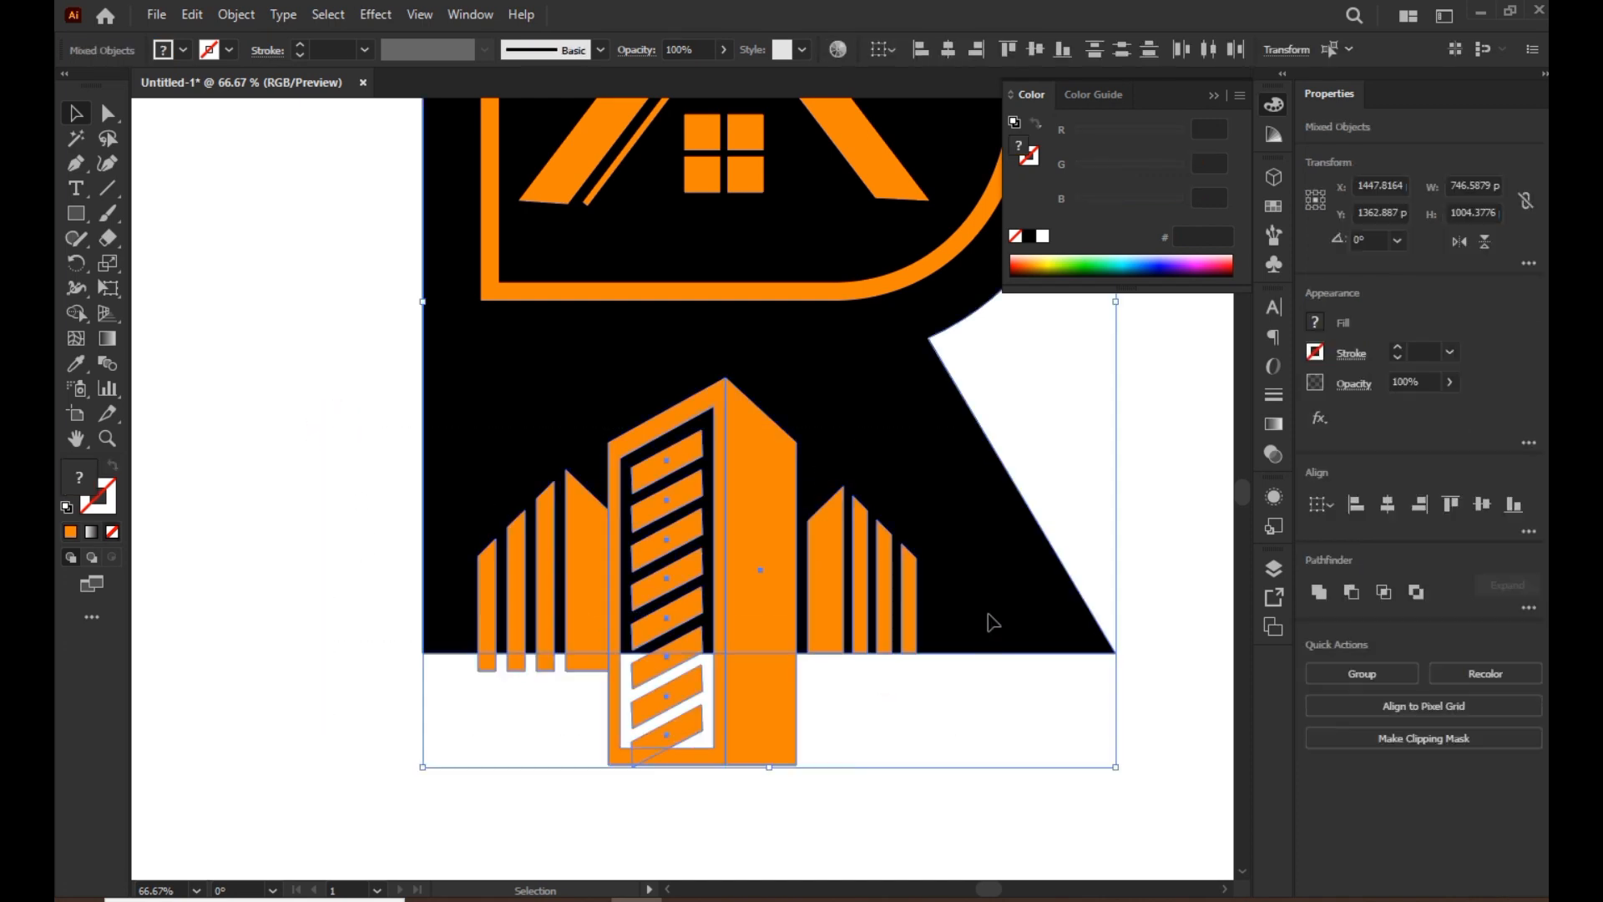
left_click(998, 573, "shift")
left_click_drag(734, 609, 745, 611)
left_click(1005, 765)
- Draw a horizontal line about 444 px long just below the D outline and copy the outline's 19 pt orange stroke to it
scroll(952, 691, "down", 2)
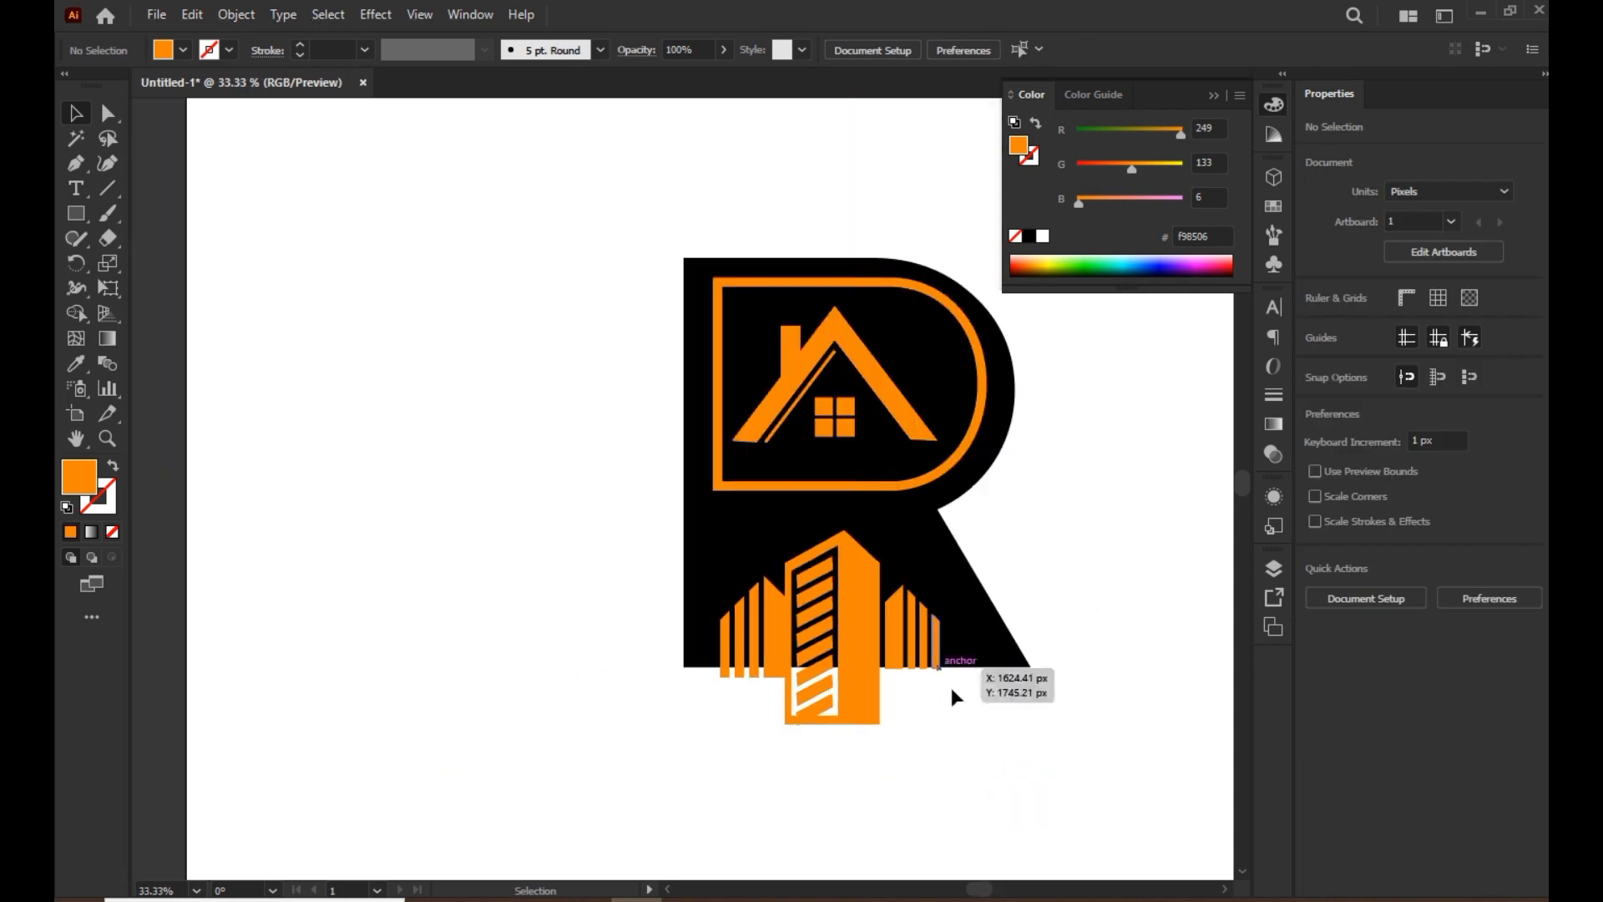
scroll(877, 517, "up", 1)
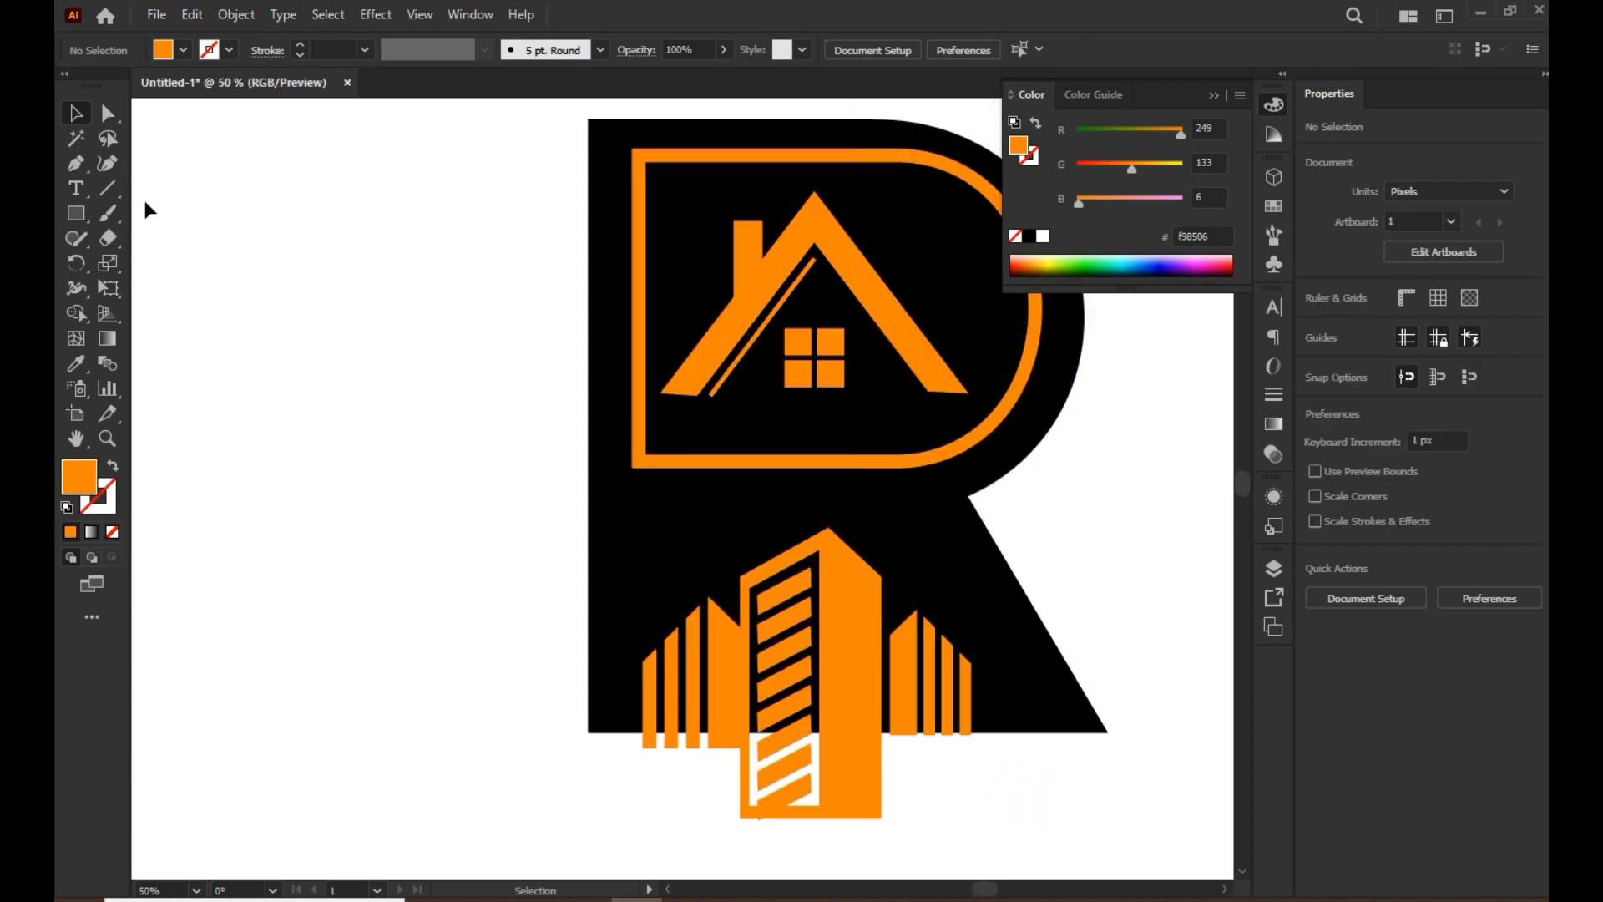
left_click(113, 192)
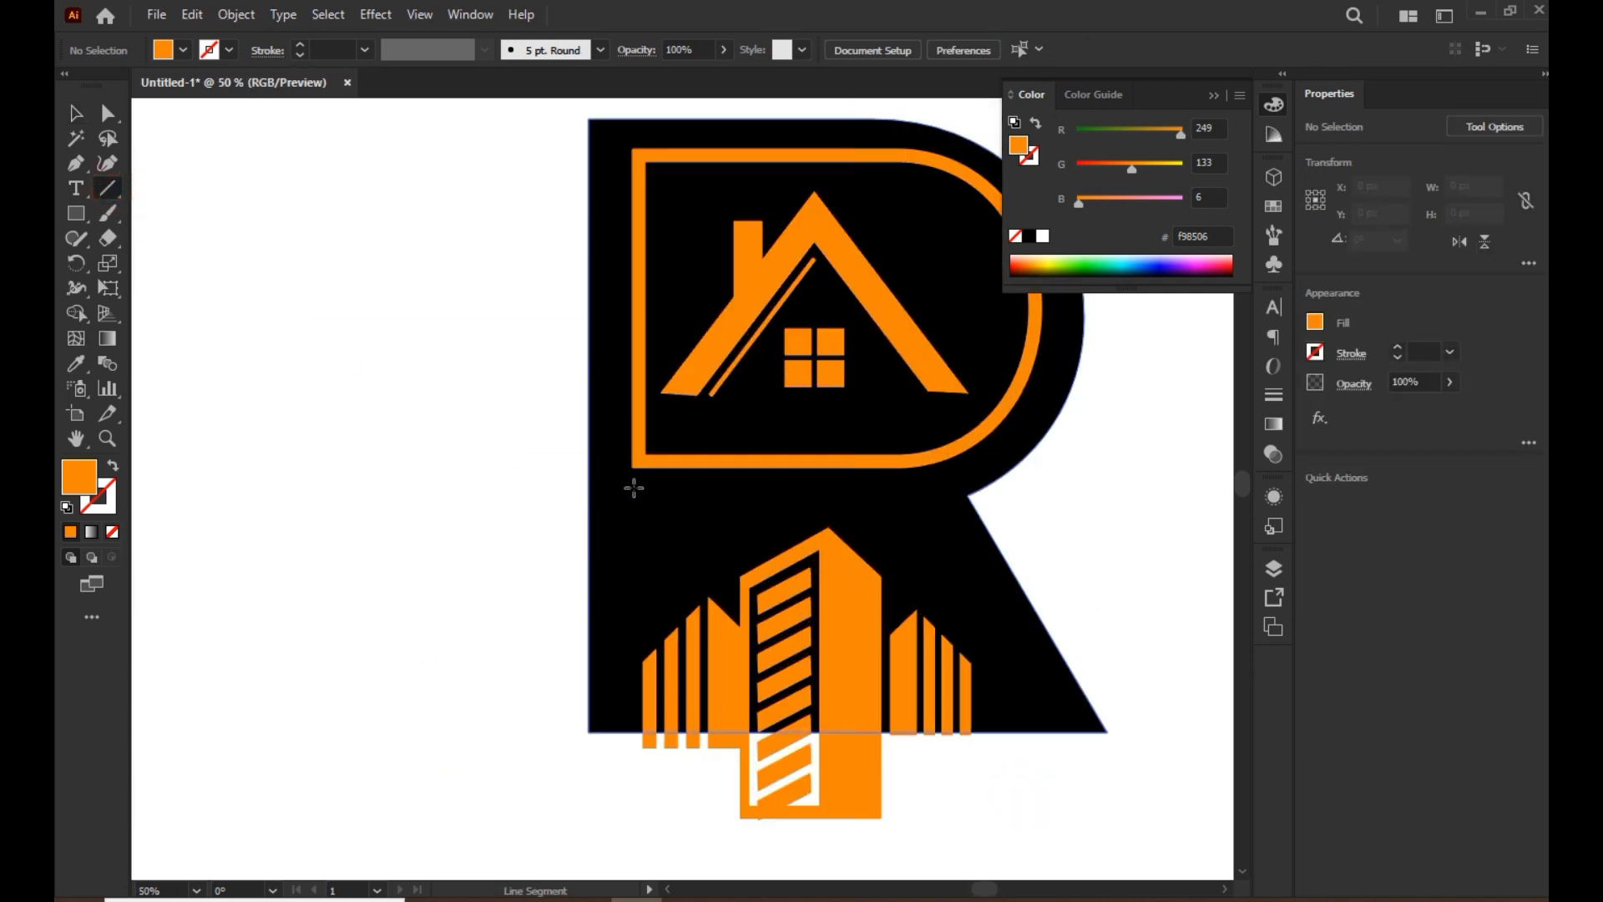
left_click_drag(639, 489, 946, 501)
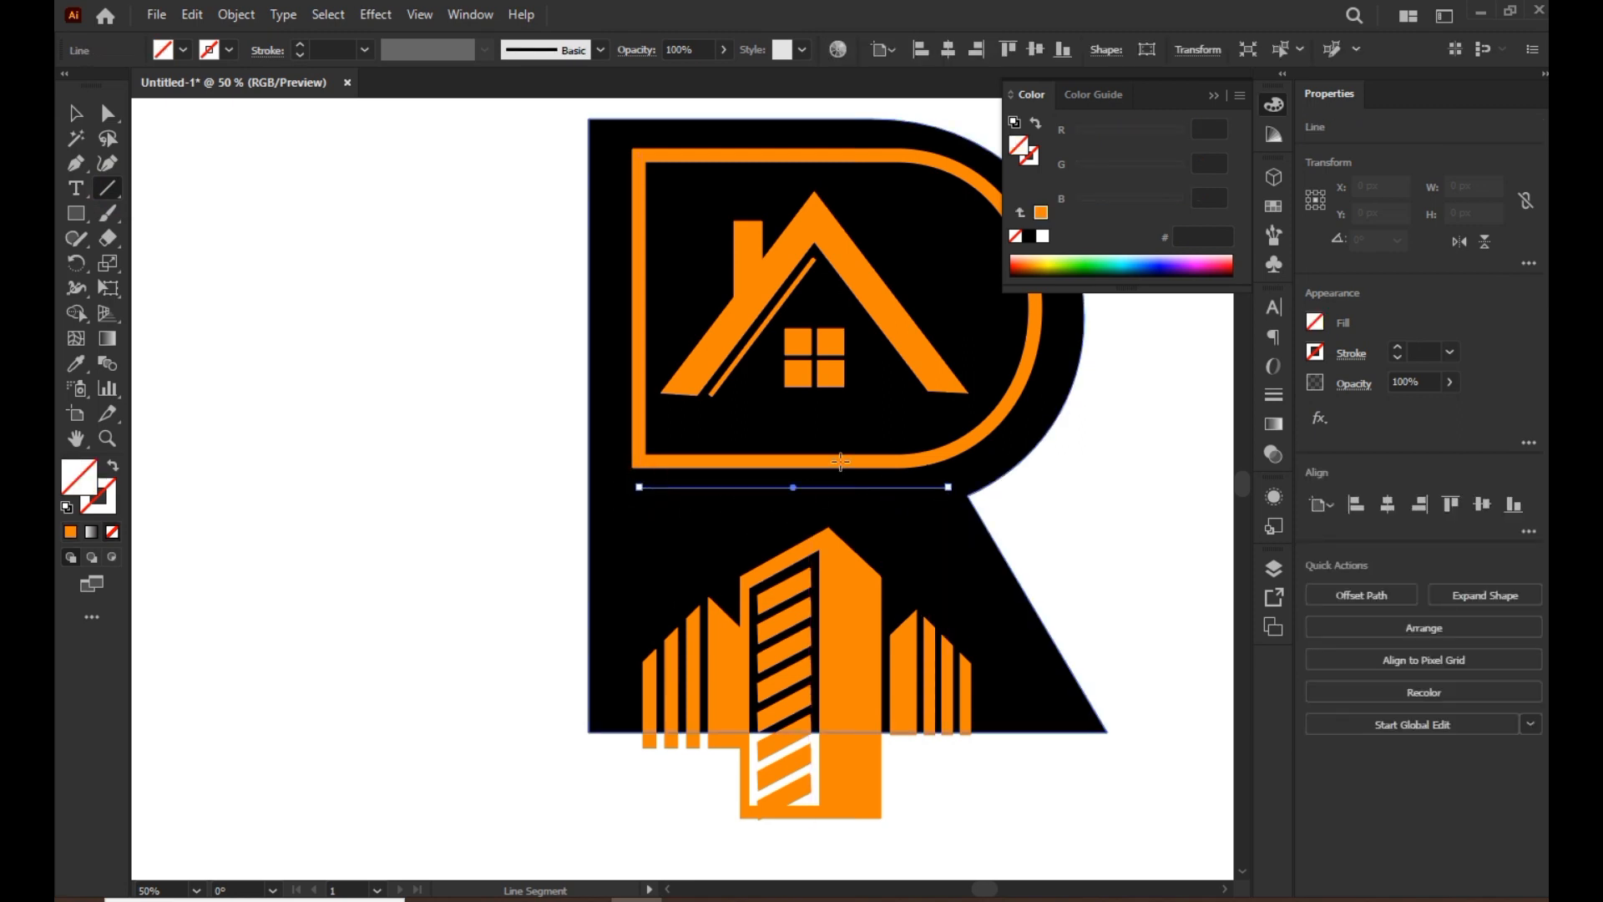
left_click(77, 364)
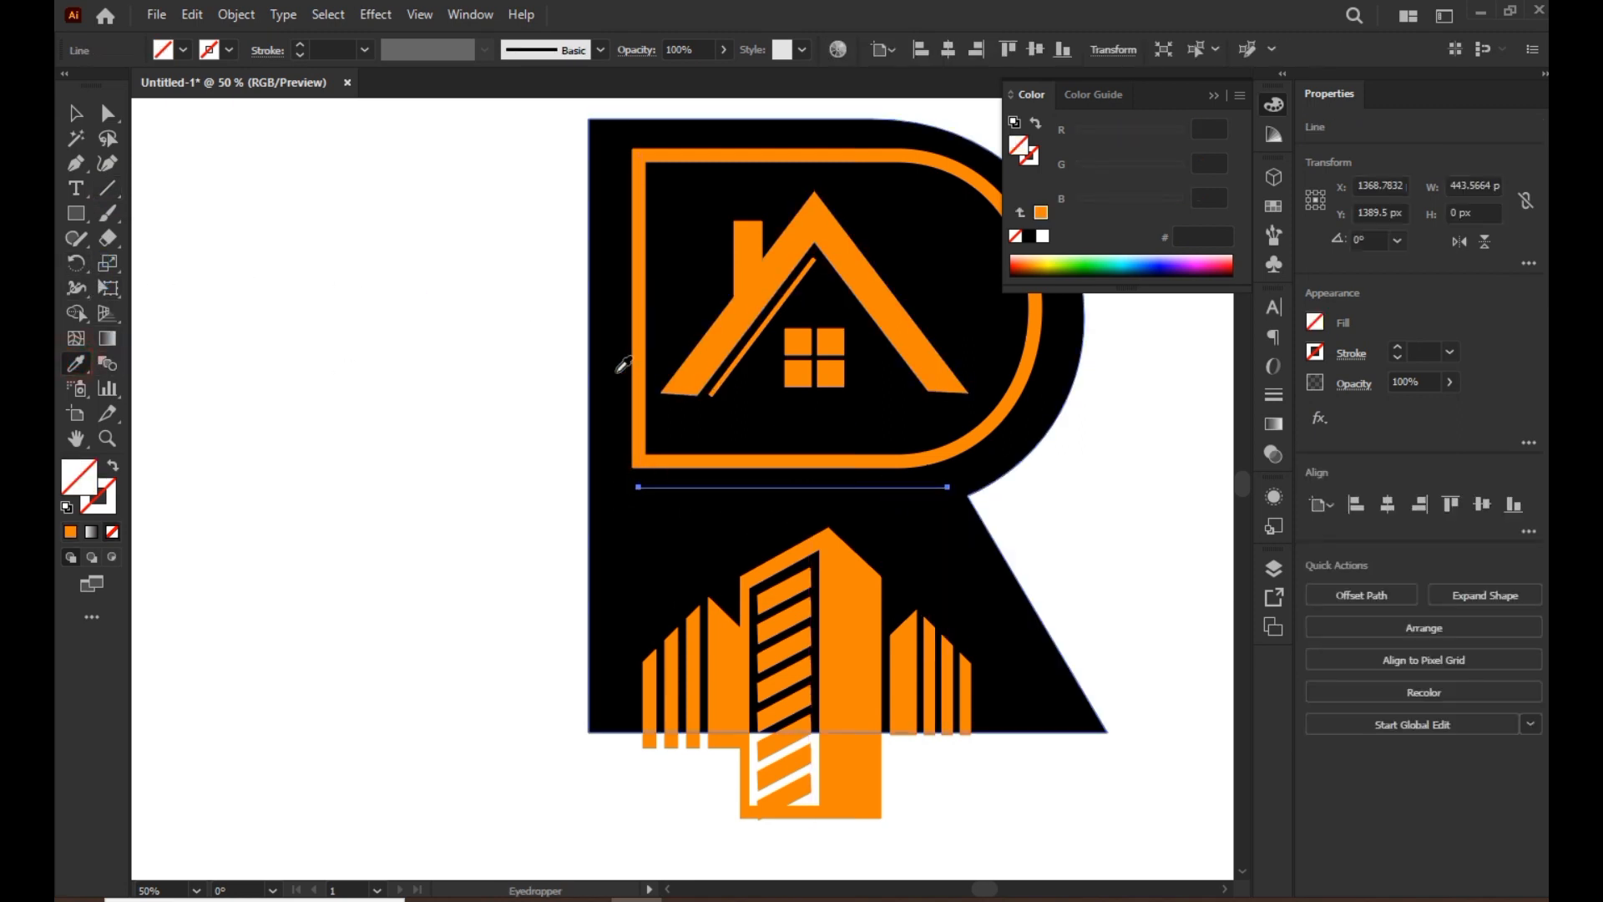
left_click(636, 377)
left_click(79, 116)
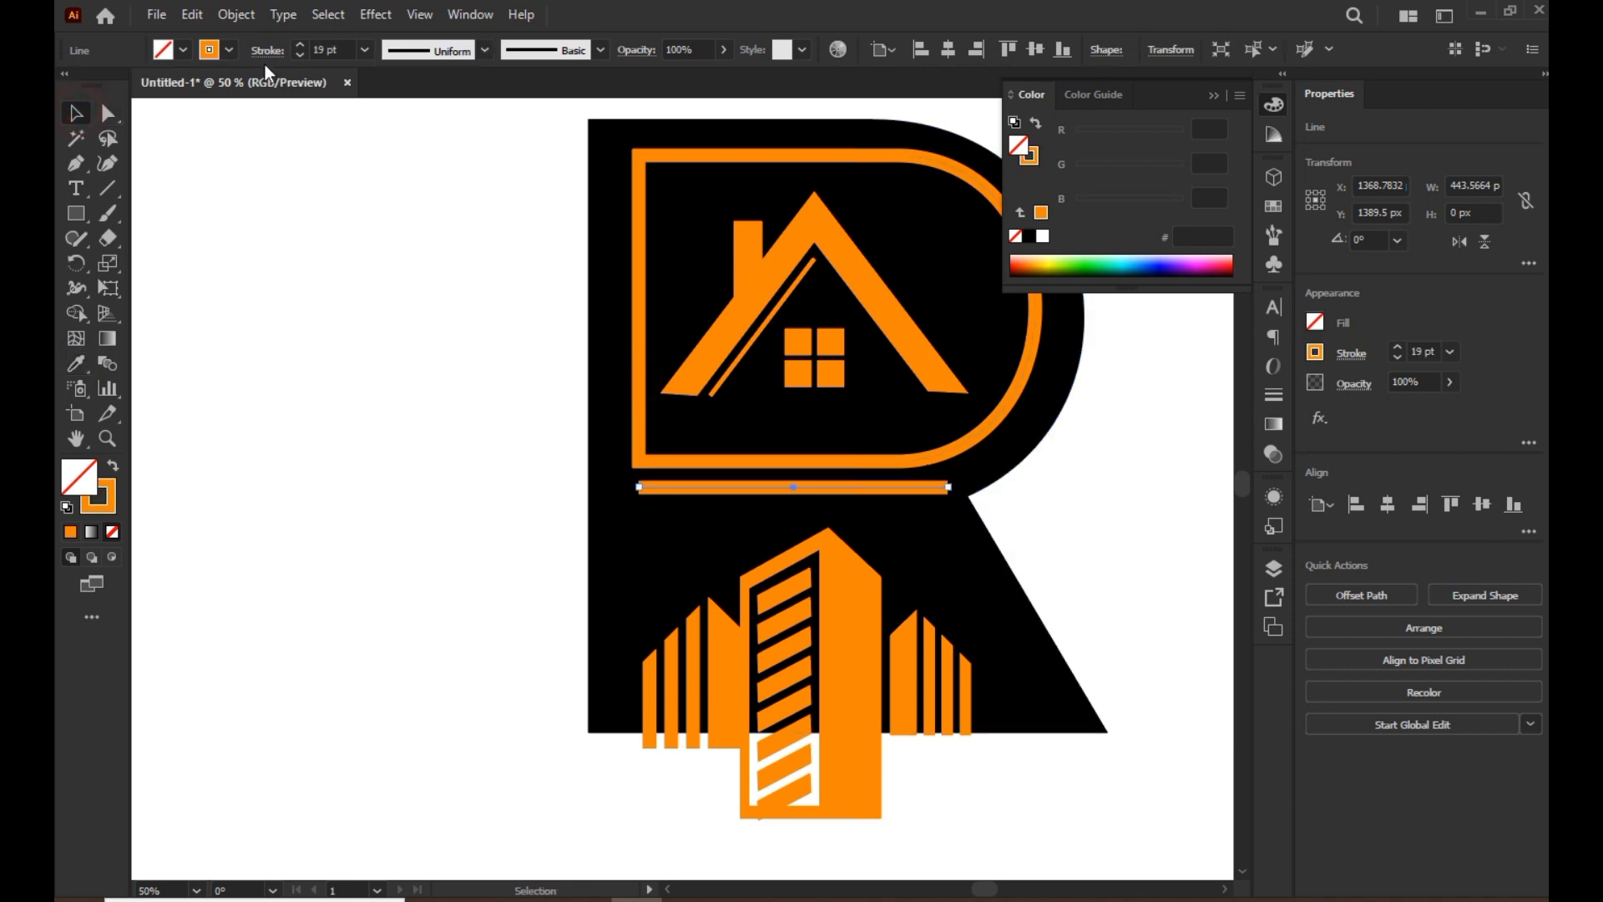
- Give the orange line under the D outline round caps
left_click(267, 50)
left_click(158, 102)
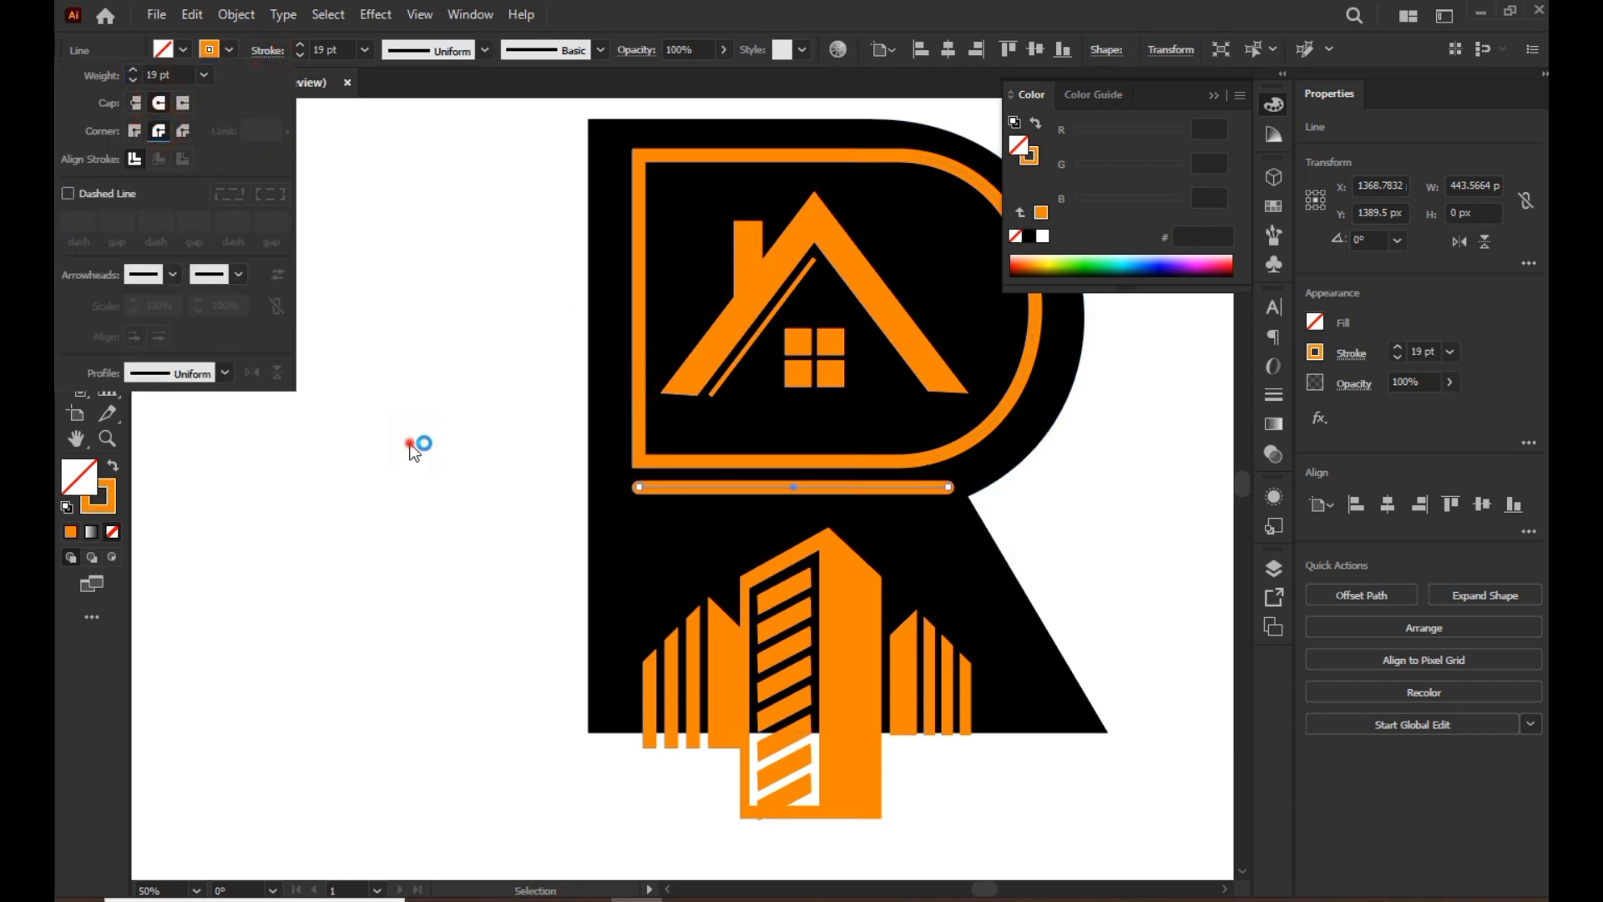
left_click(192, 227)
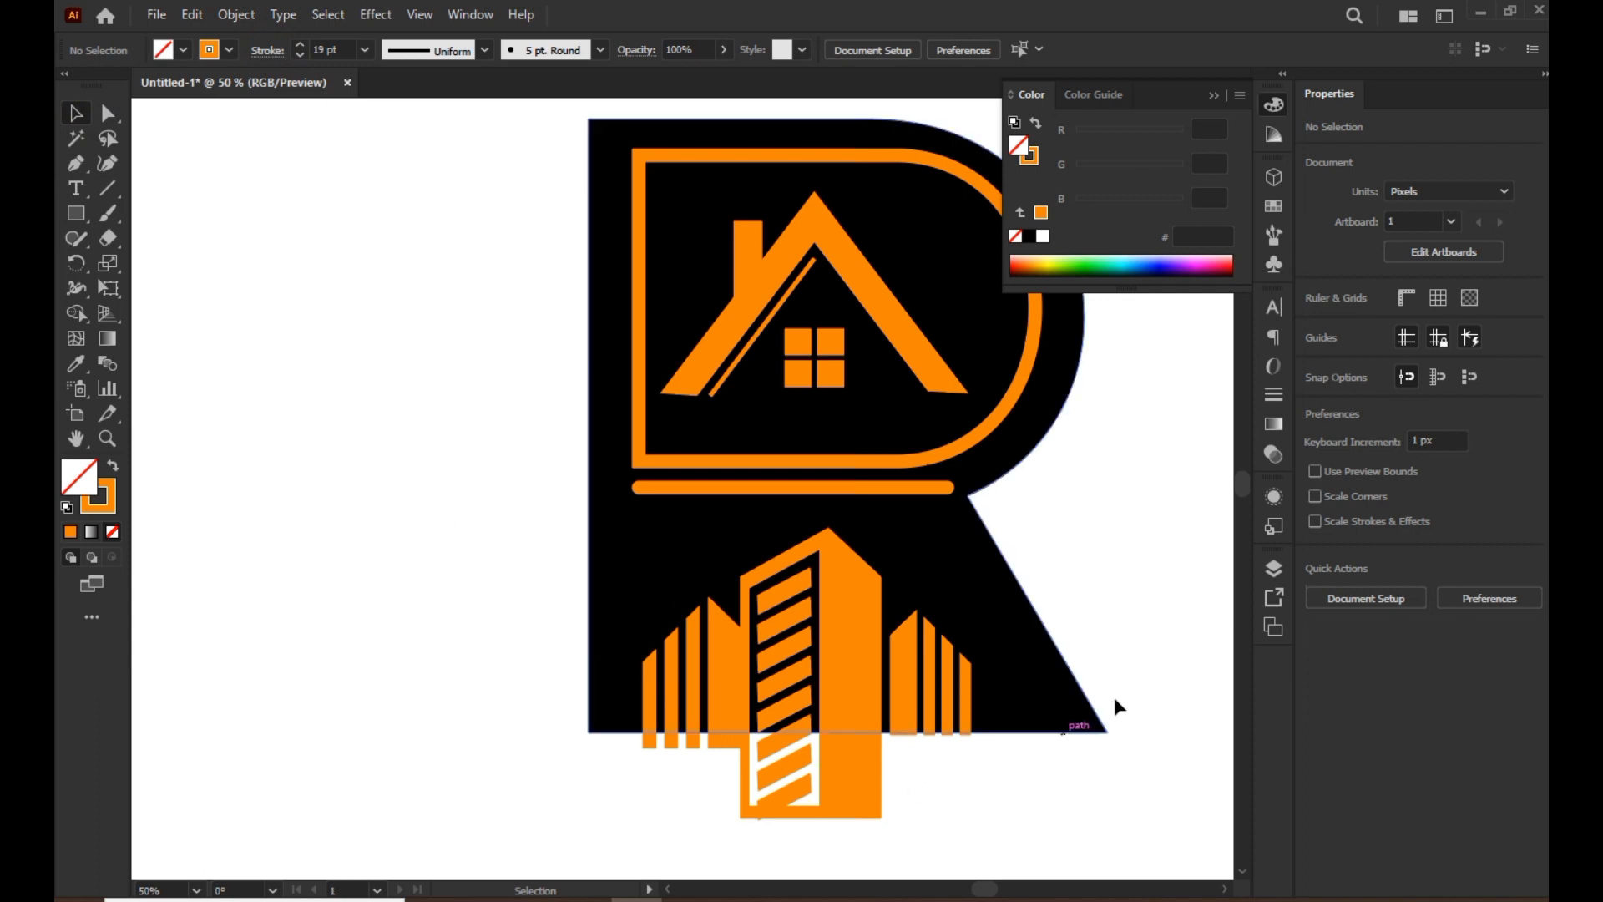
- Select the whole logo and remove the tower and left building parts hanging below the R with Shape Builder
scroll(1116, 704, "down", 1)
left_click_drag(1089, 670, 903, 662)
left_click_drag(484, 224, 1080, 813)
left_click(75, 314)
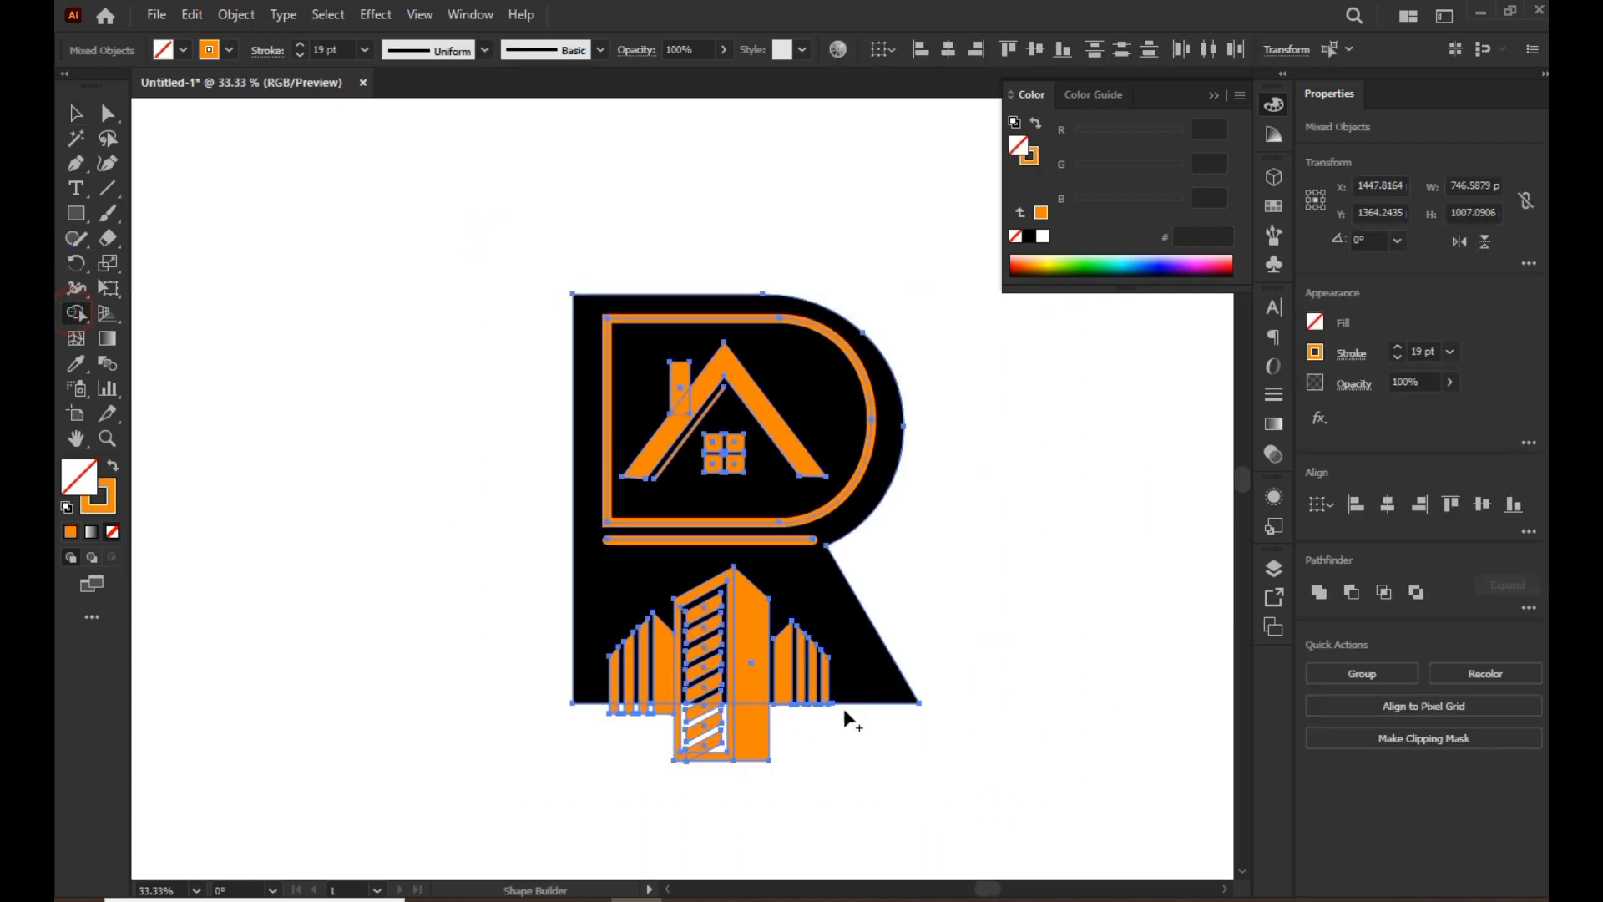
scroll(738, 753, "up", 1)
scroll(584, 707, "up", 2)
mouse_move(957, 718)
left_mouse_down()
mouse_move(977, 708)
mouse_move(513, 670)
mouse_move(726, 639)
mouse_move(802, 647)
left_mouse_up()
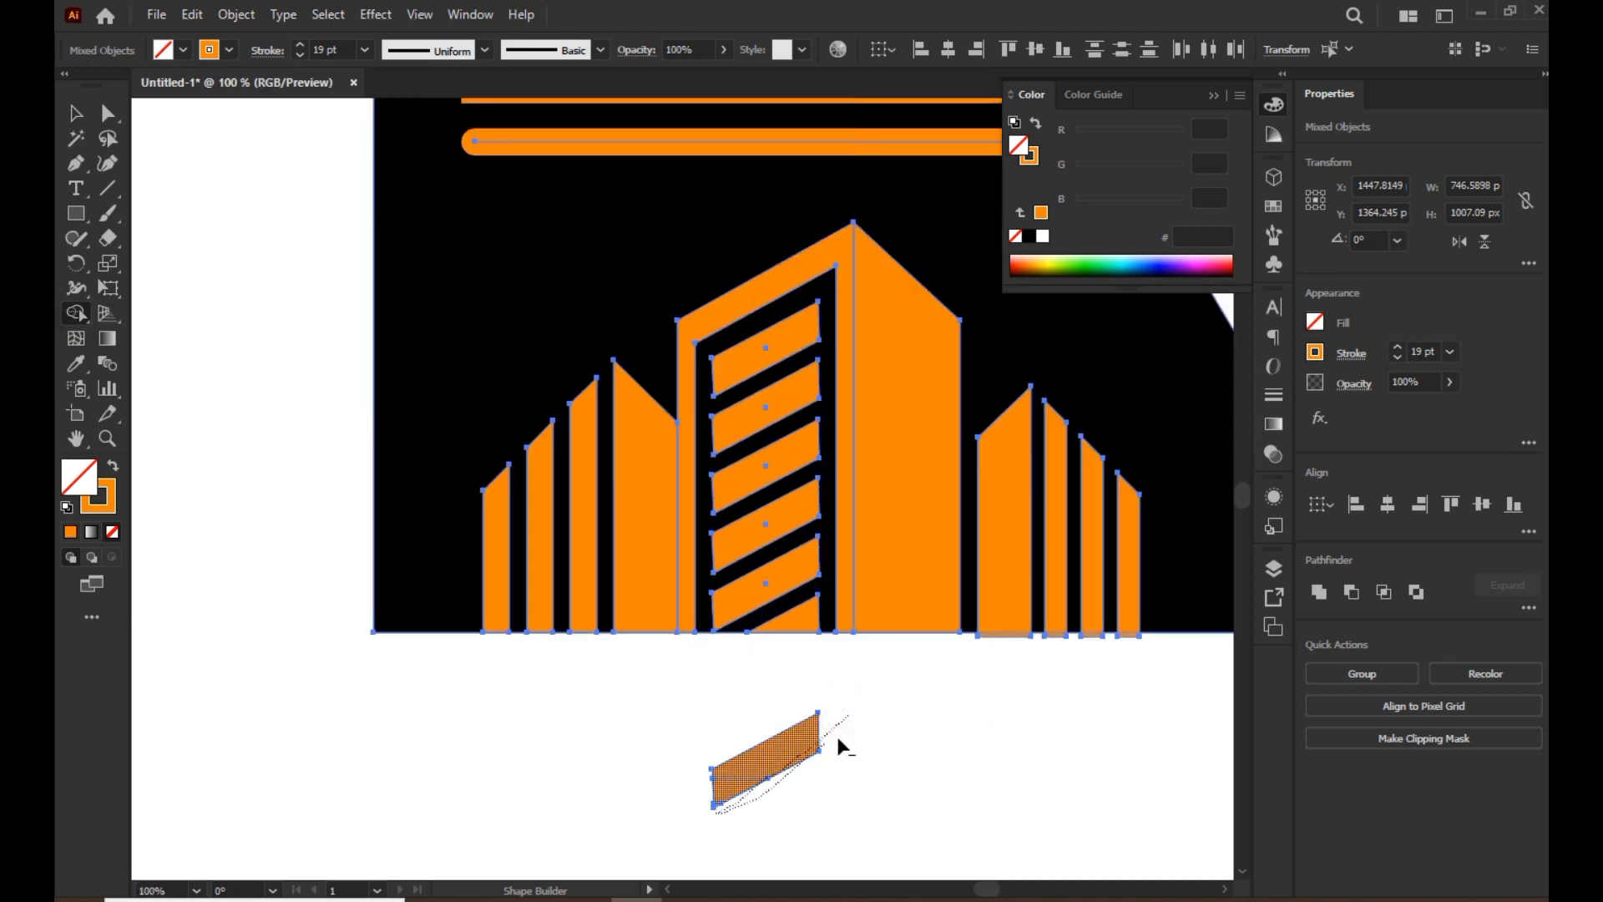
left_click(777, 751, "alt")
- Trim the right side building's bars flush with the R's bottom edge using Shape Builder, and deselect the artwork
scroll(1069, 652, "up", 1)
scroll(977, 610, "up", 1)
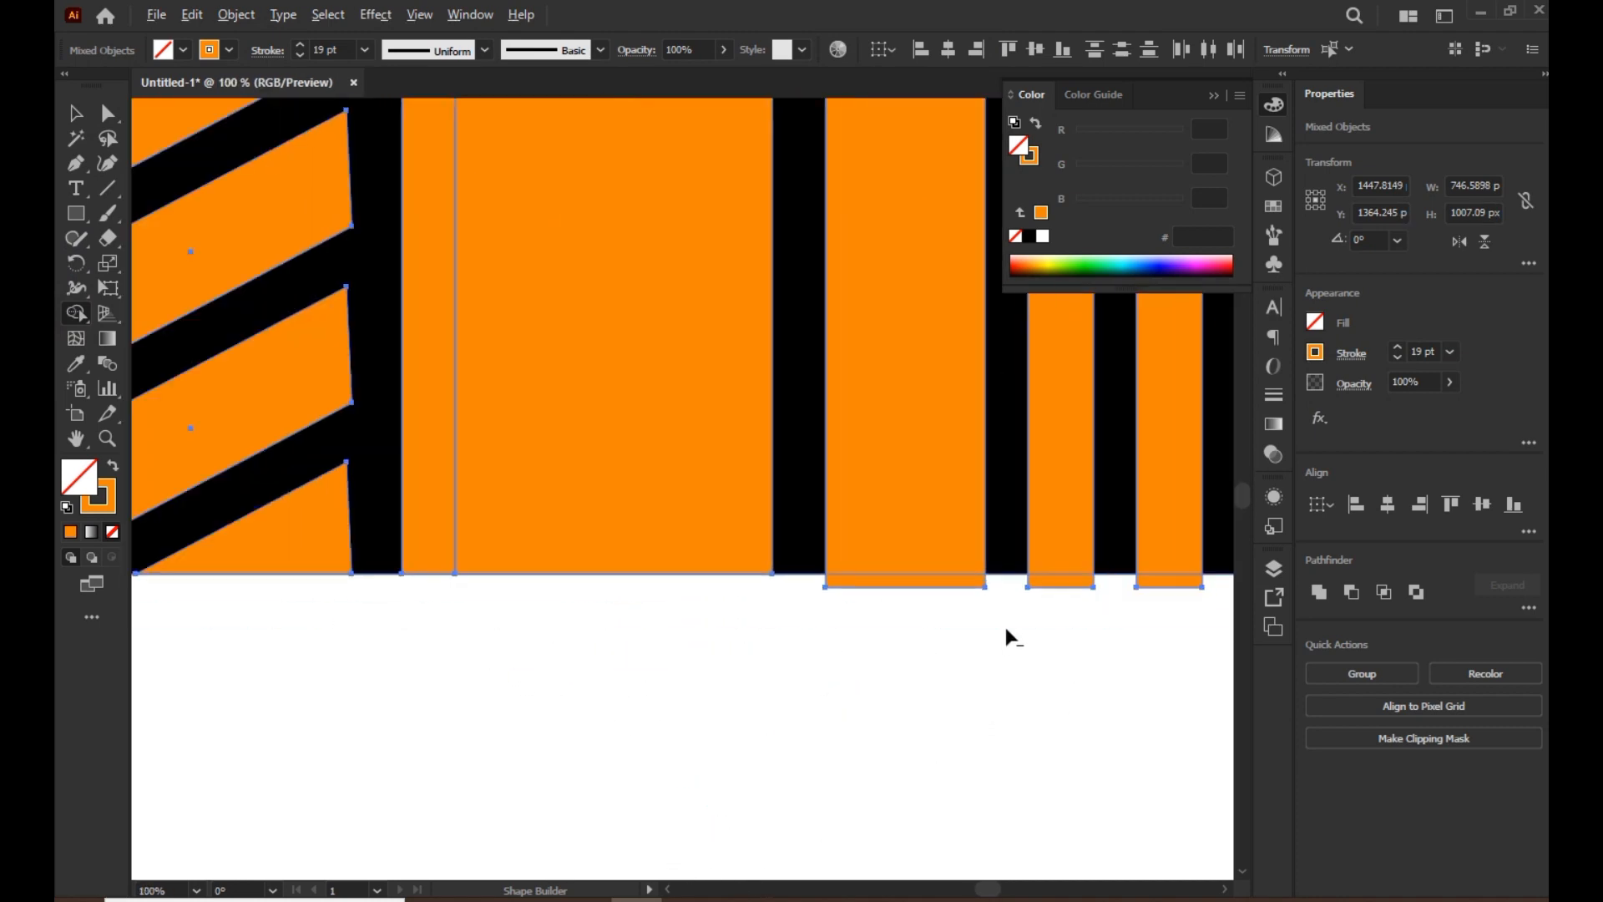
left_click(924, 582, "alt")
left_click(1071, 595, "alt")
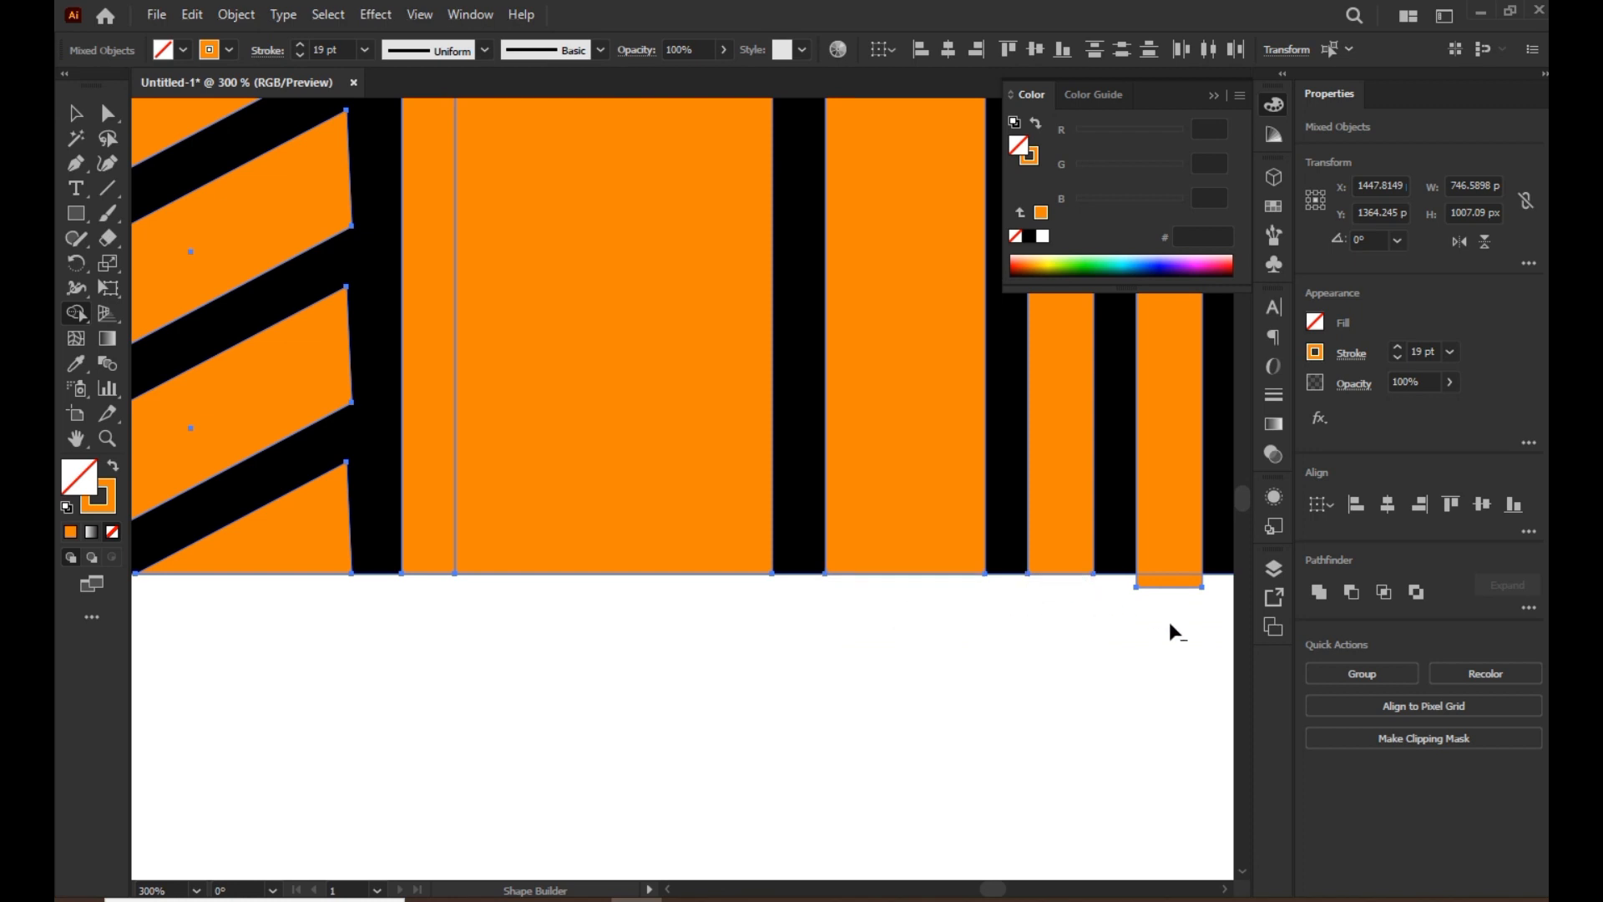
left_click(1167, 609, "alt")
scroll(1019, 649, "down", 2)
left_click_drag(835, 601, 871, 445)
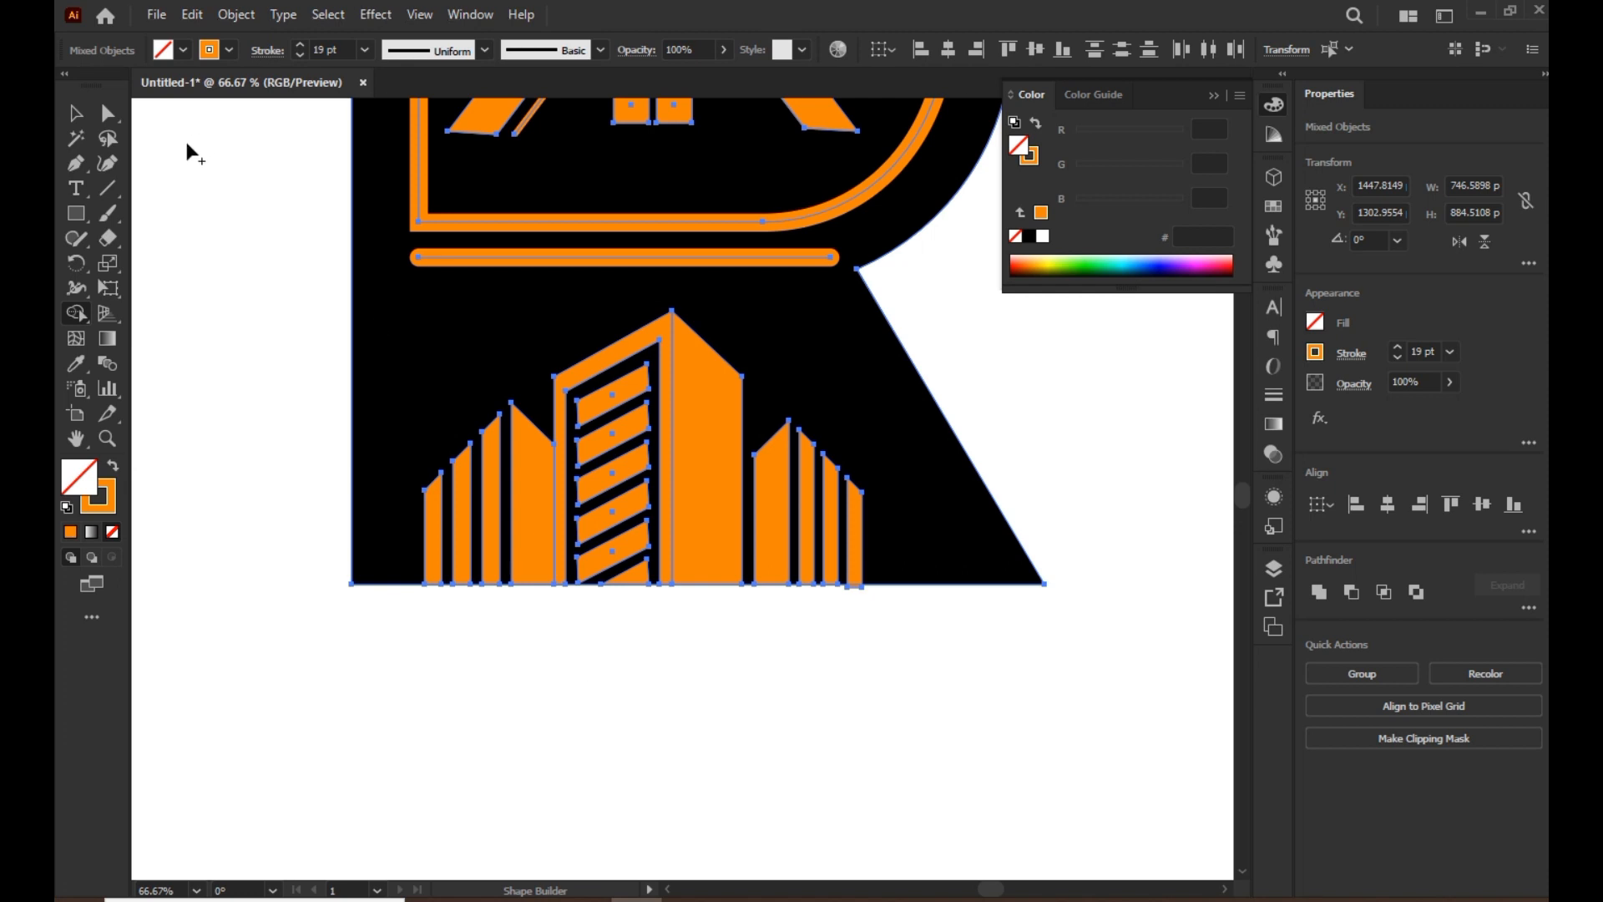
left_click(76, 114)
left_click(567, 698)
- Select the whole logo, group it, expand its fills and strokes into shapes, and deselect it
scroll(616, 609, "down", 2)
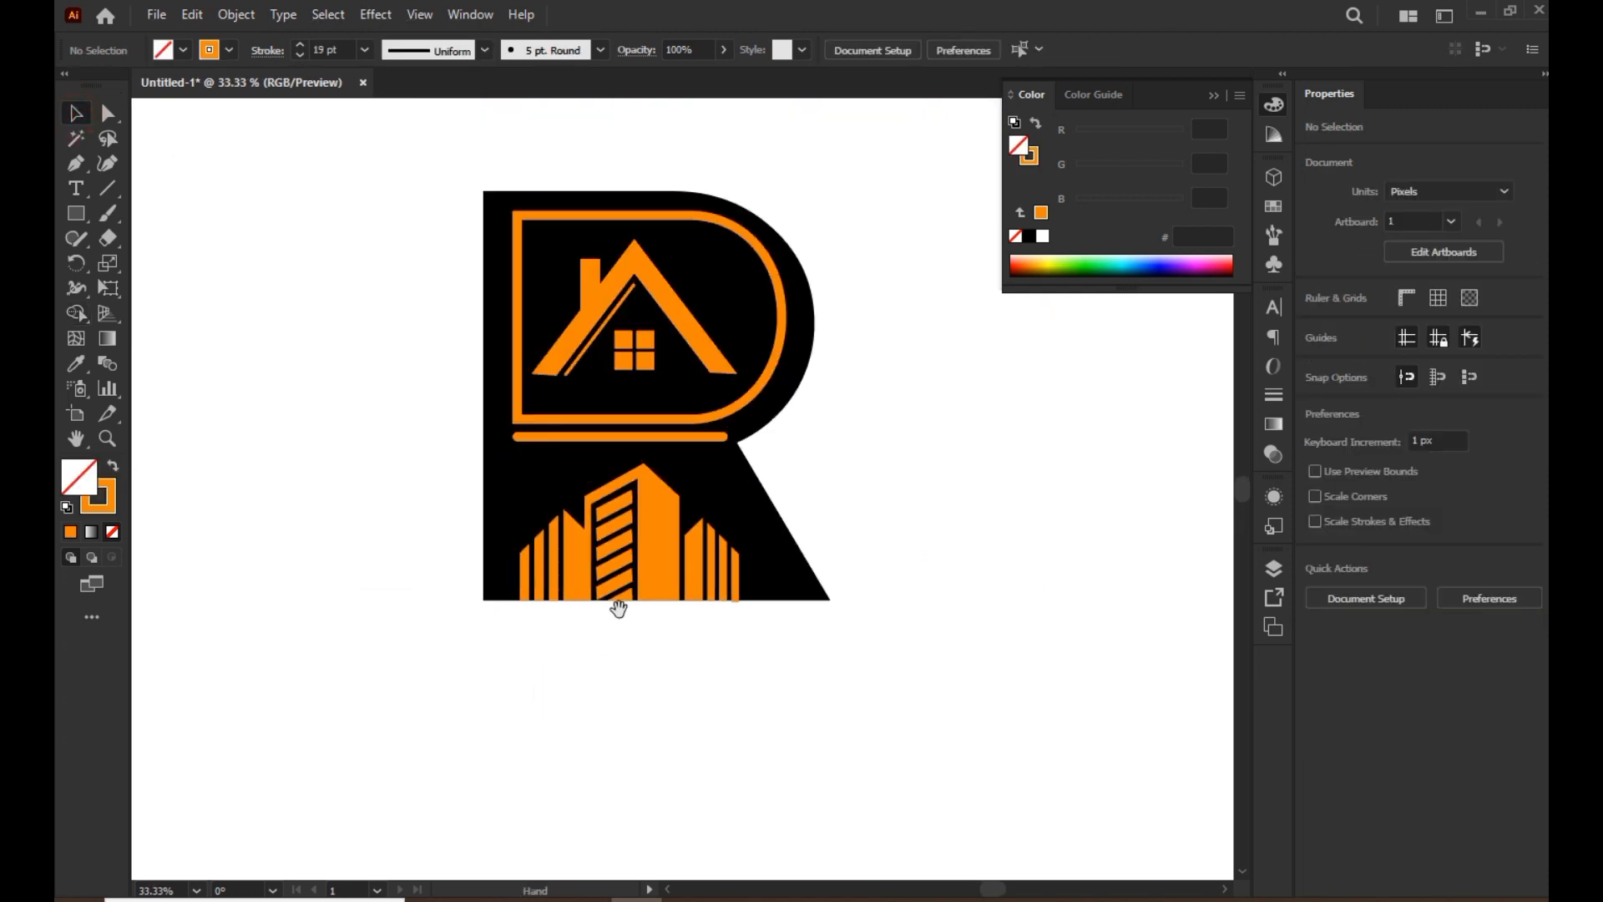
scroll(420, 258, "up", 1)
key("ctrl+a")
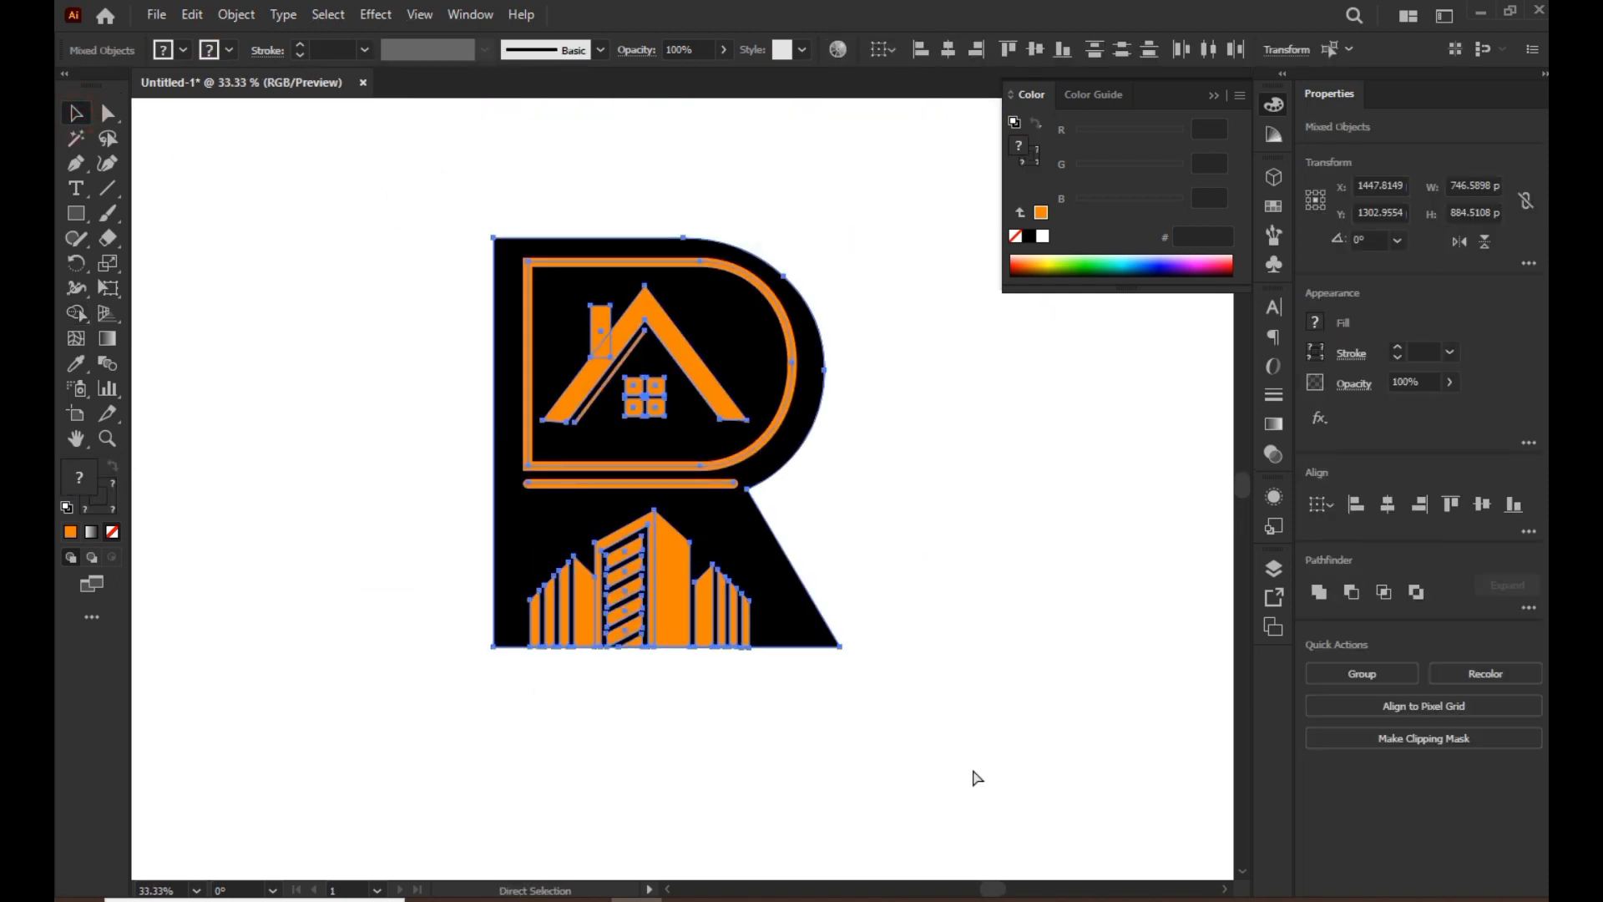
left_click(234, 15)
left_click(272, 260)
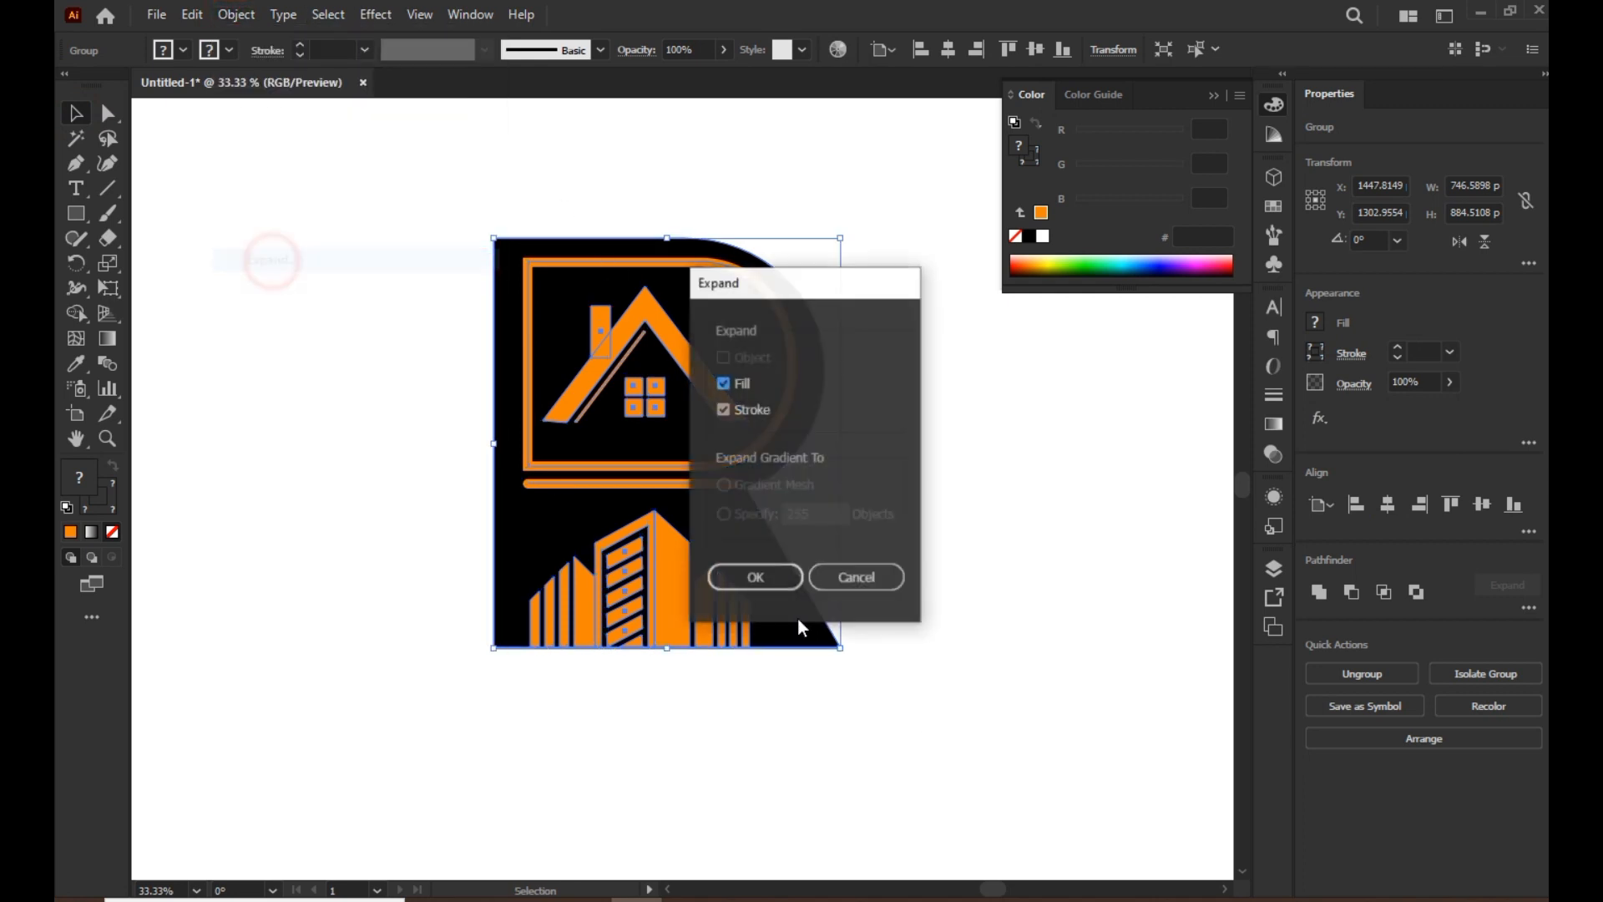
left_click(770, 575)
left_click(934, 643)
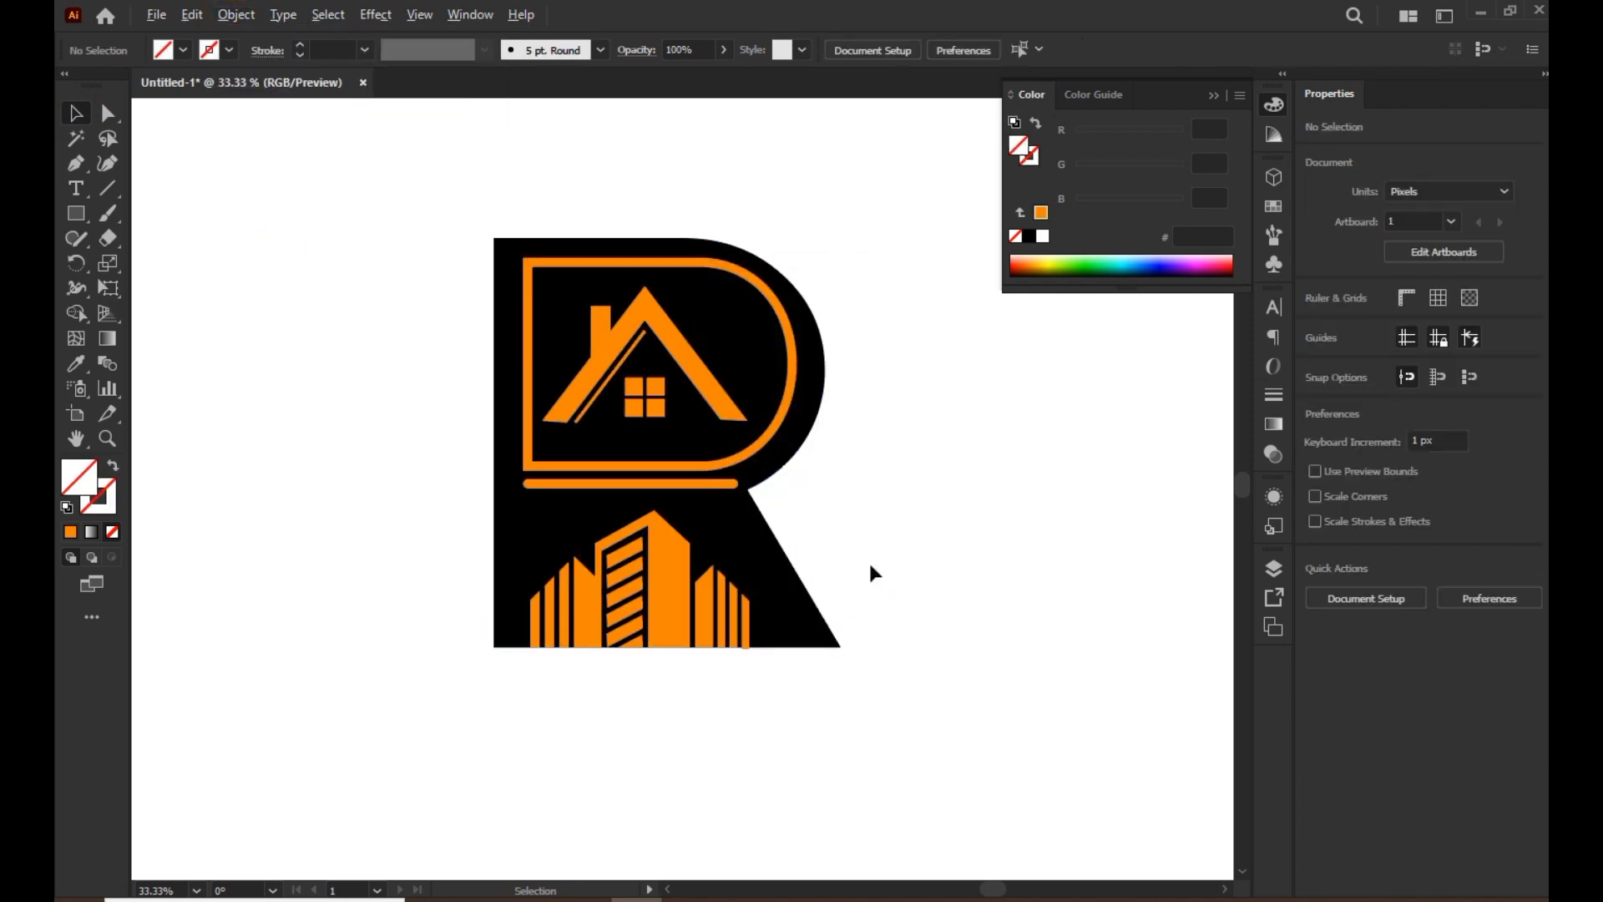
- Enlarge the logo group proportionally to about 939 px wide and deselect it
scroll(864, 565, "down", 2)
left_click_drag(670, 361, 898, 689)
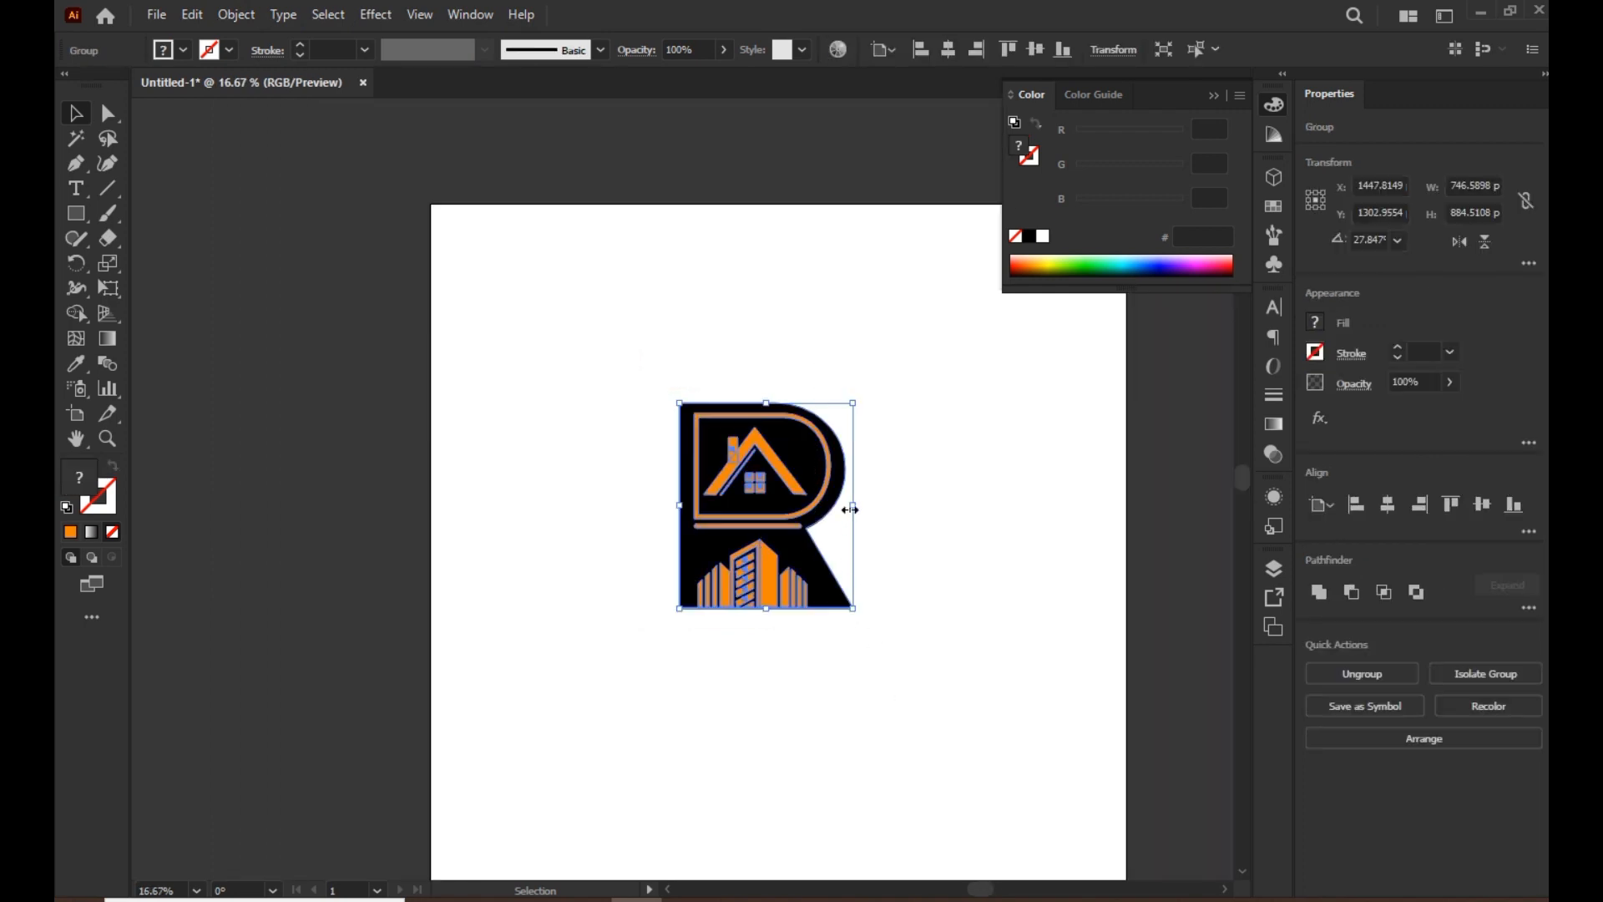
left_click_drag(856, 507, 898, 507)
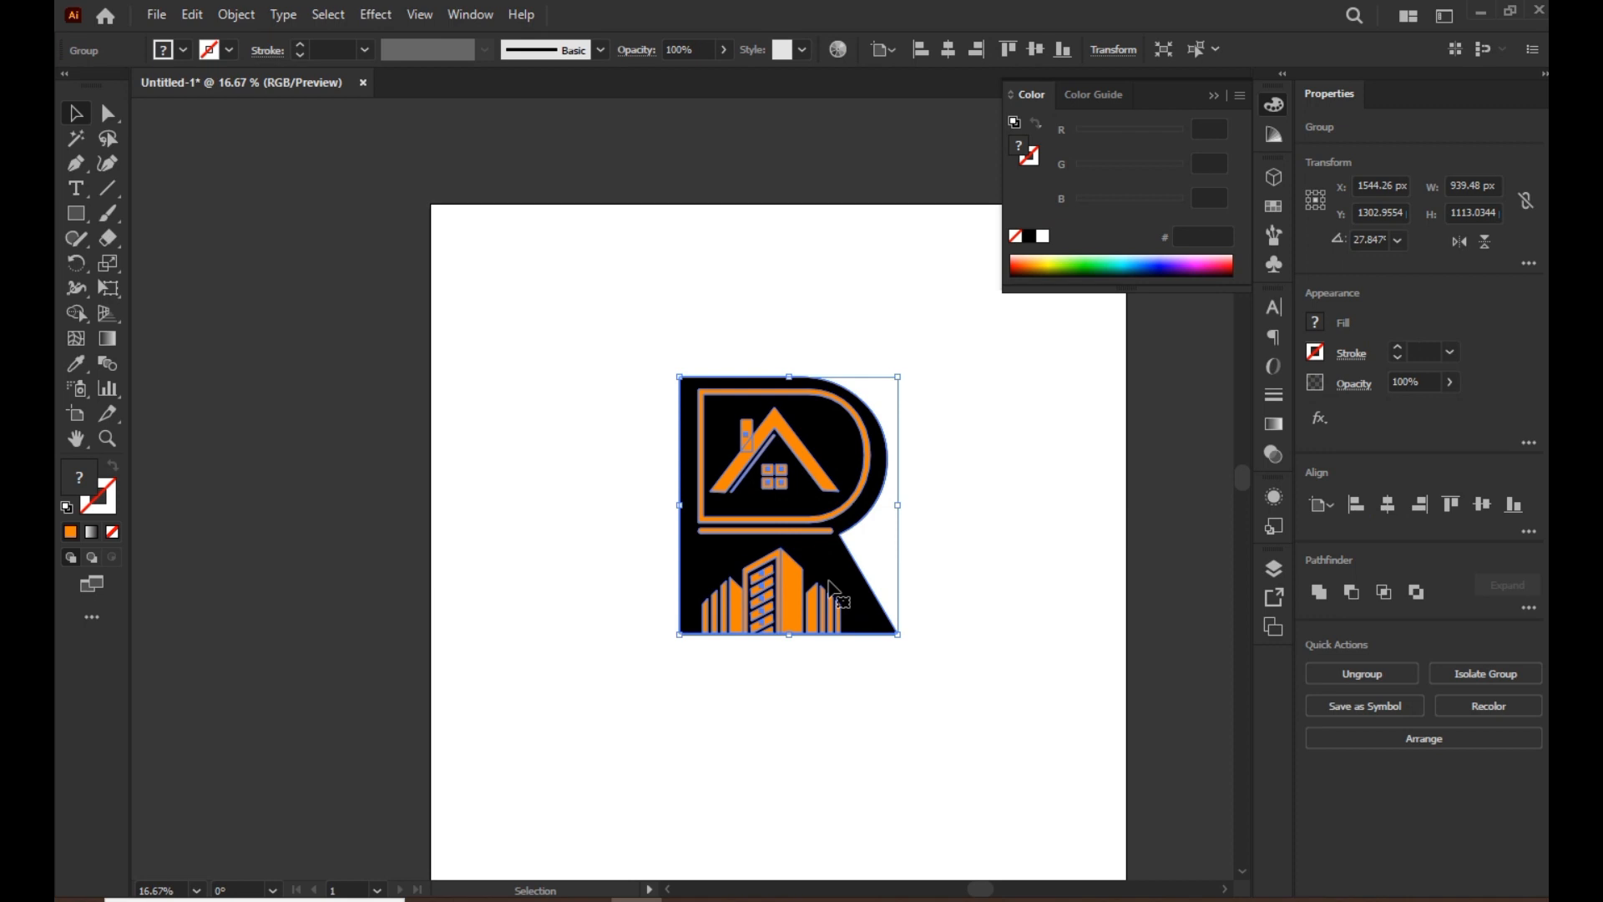
left_click(848, 680)
- Add a text line reading "Running eye" in Mazzard H SemiBold at 1254 pt
left_click(84, 182)
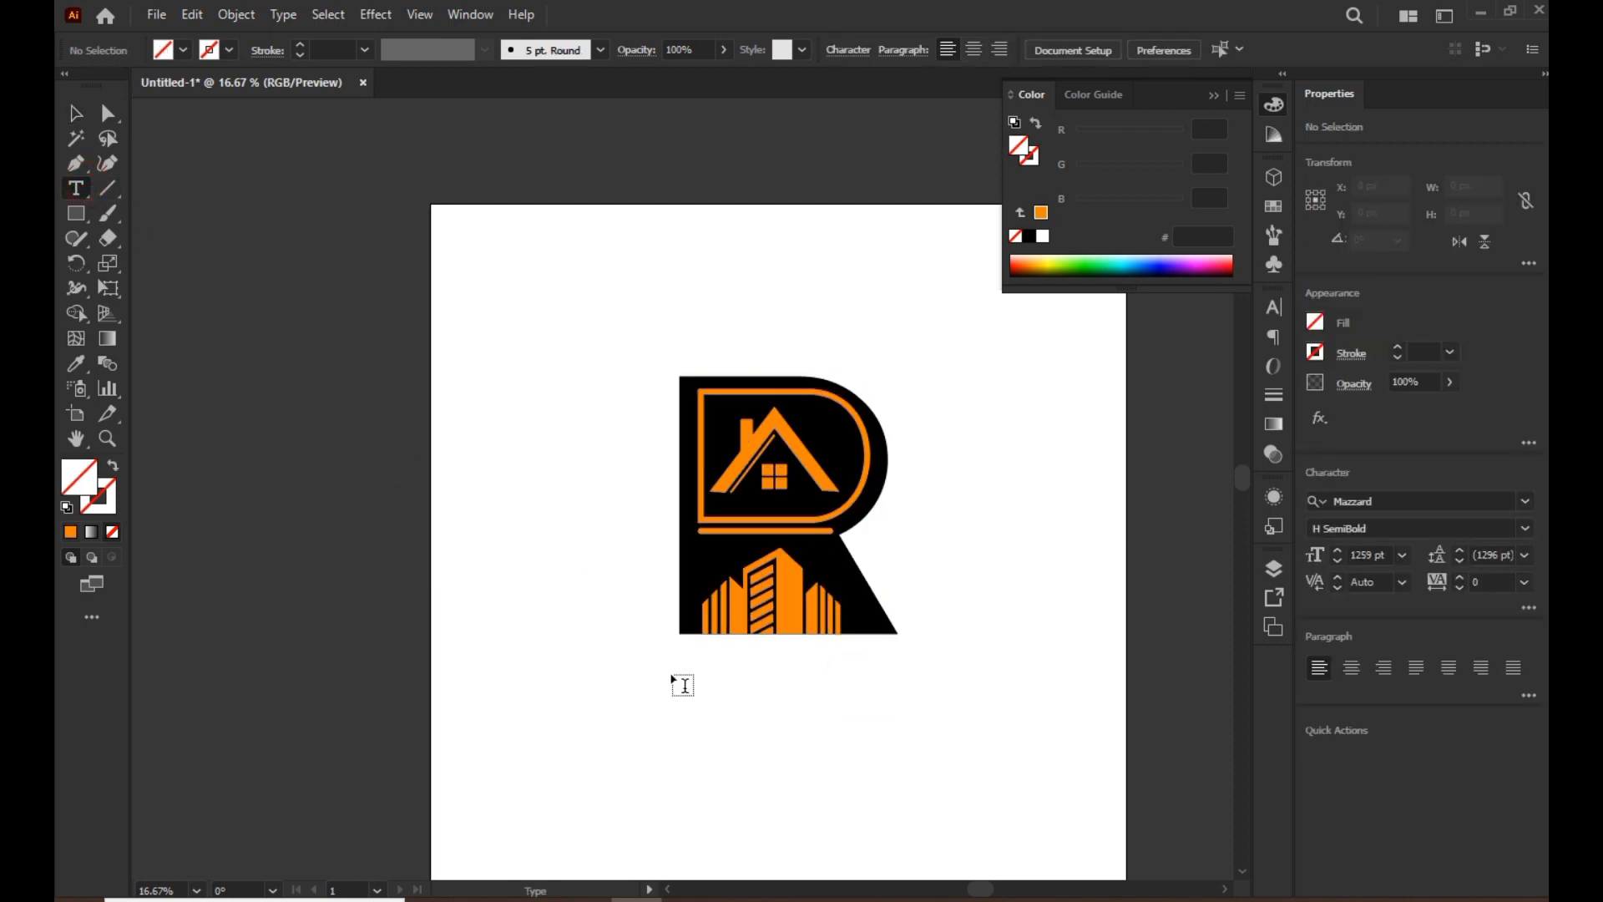
left_click(619, 701)
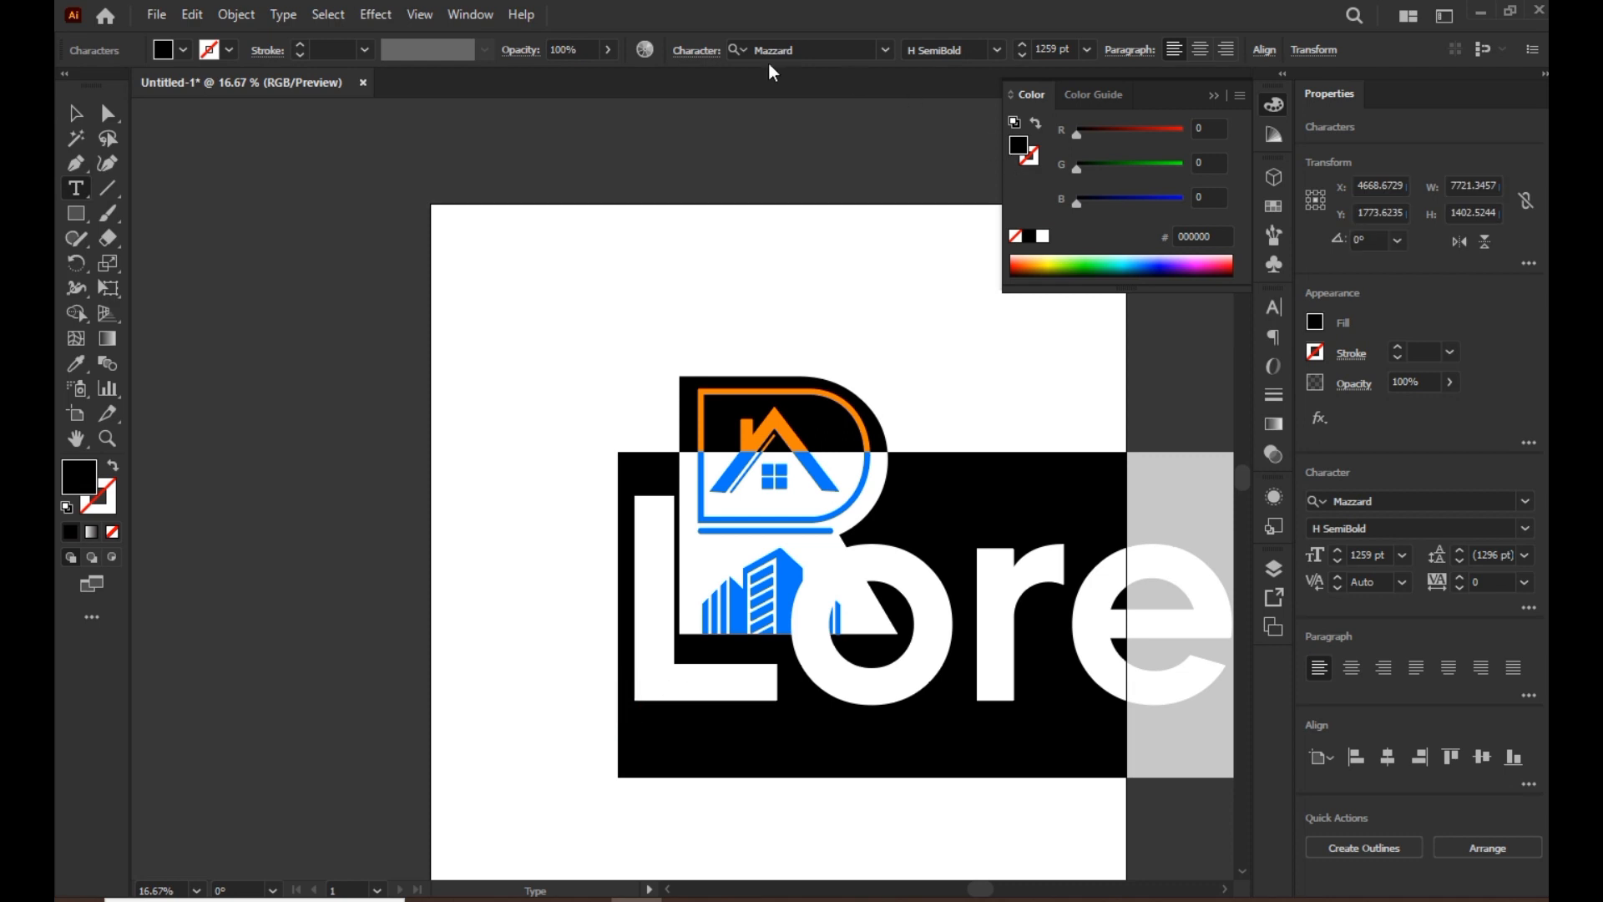
left_click(1021, 54)
type("R")
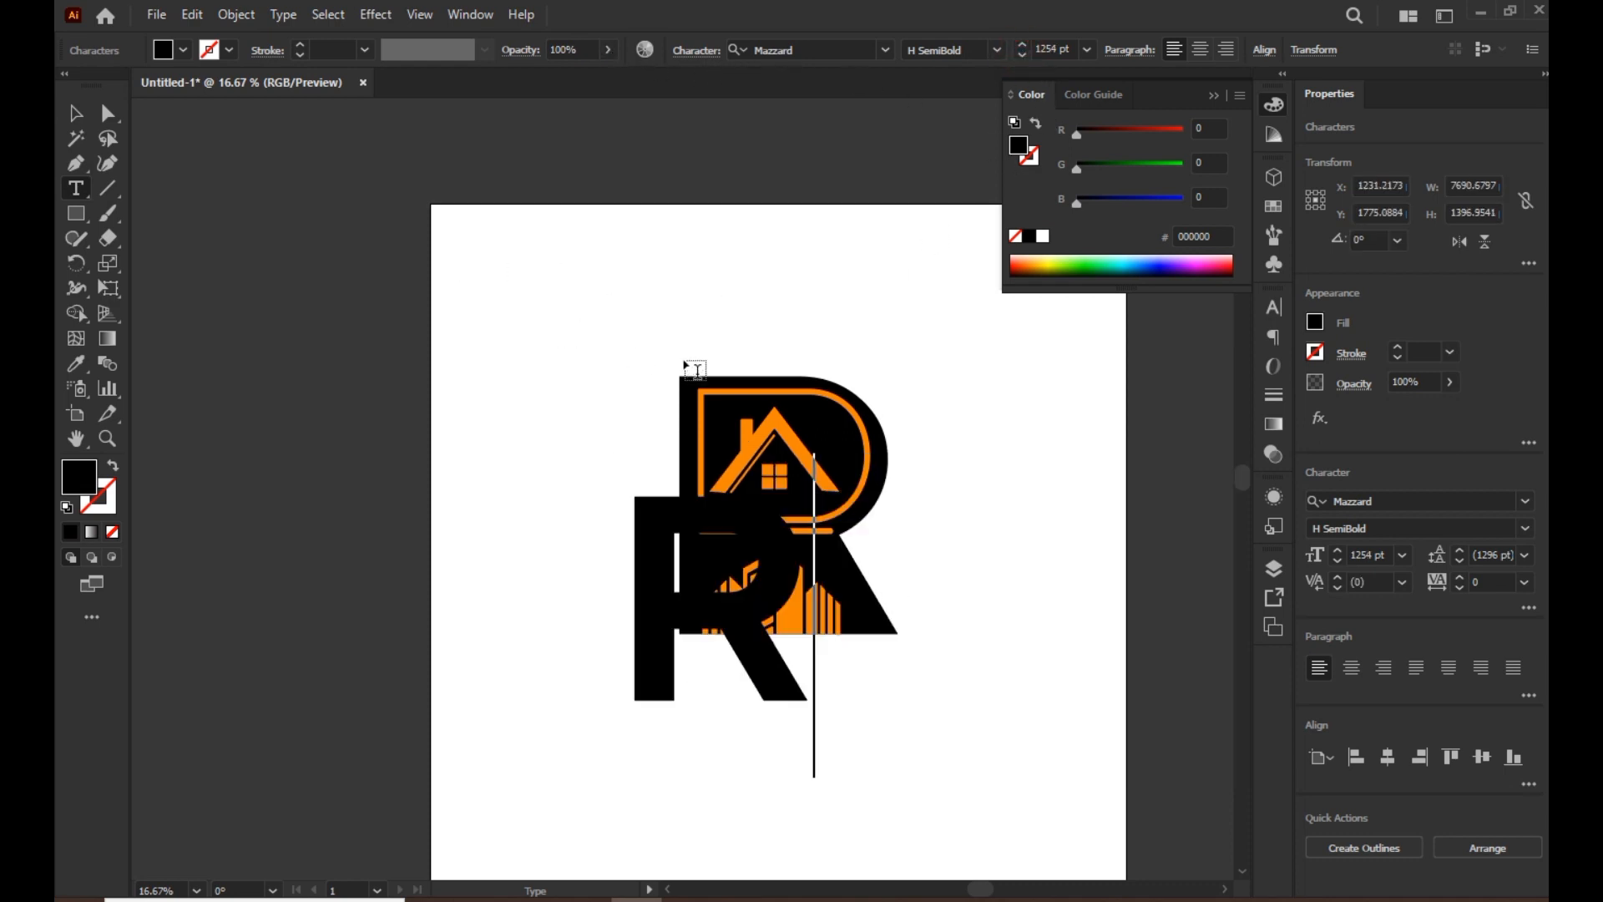
type("u")
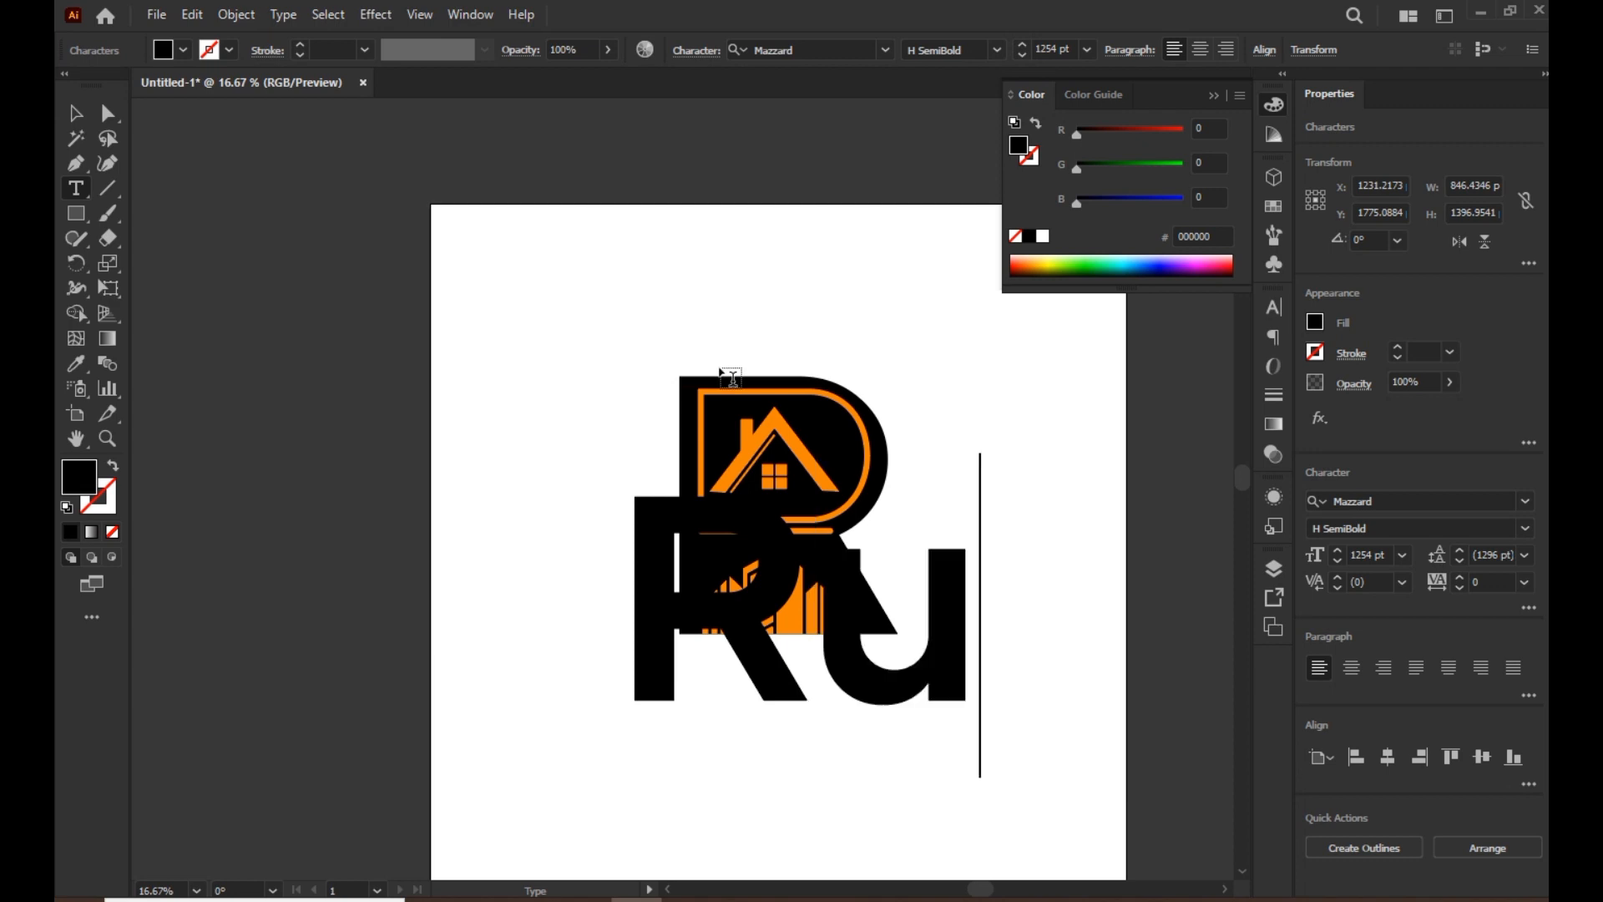
type("nr")
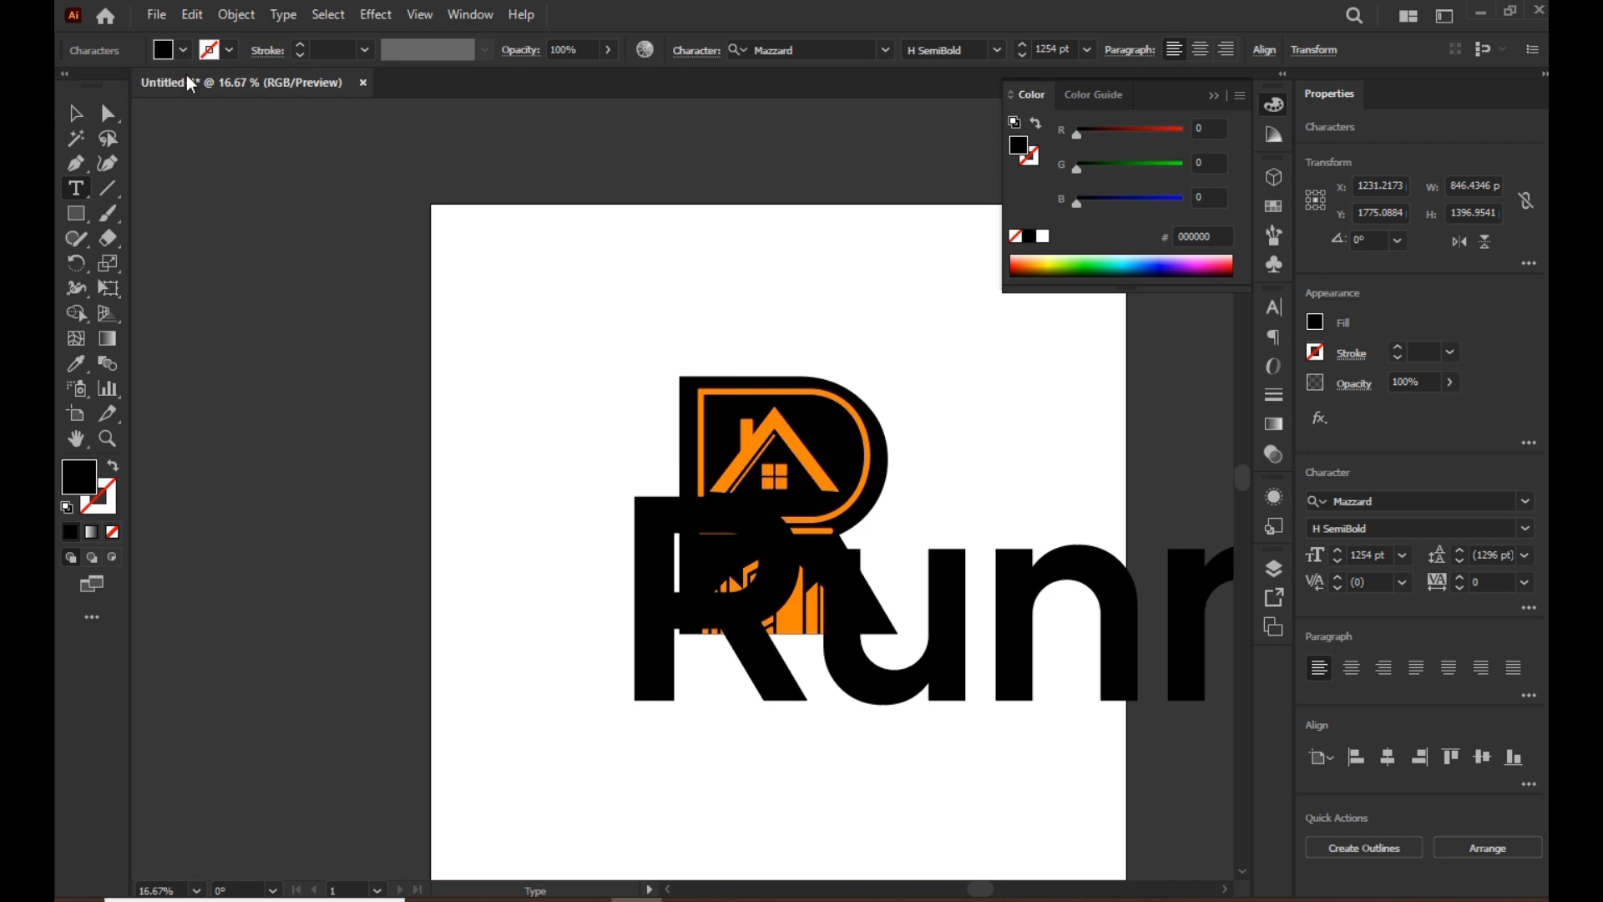
left_click(77, 114)
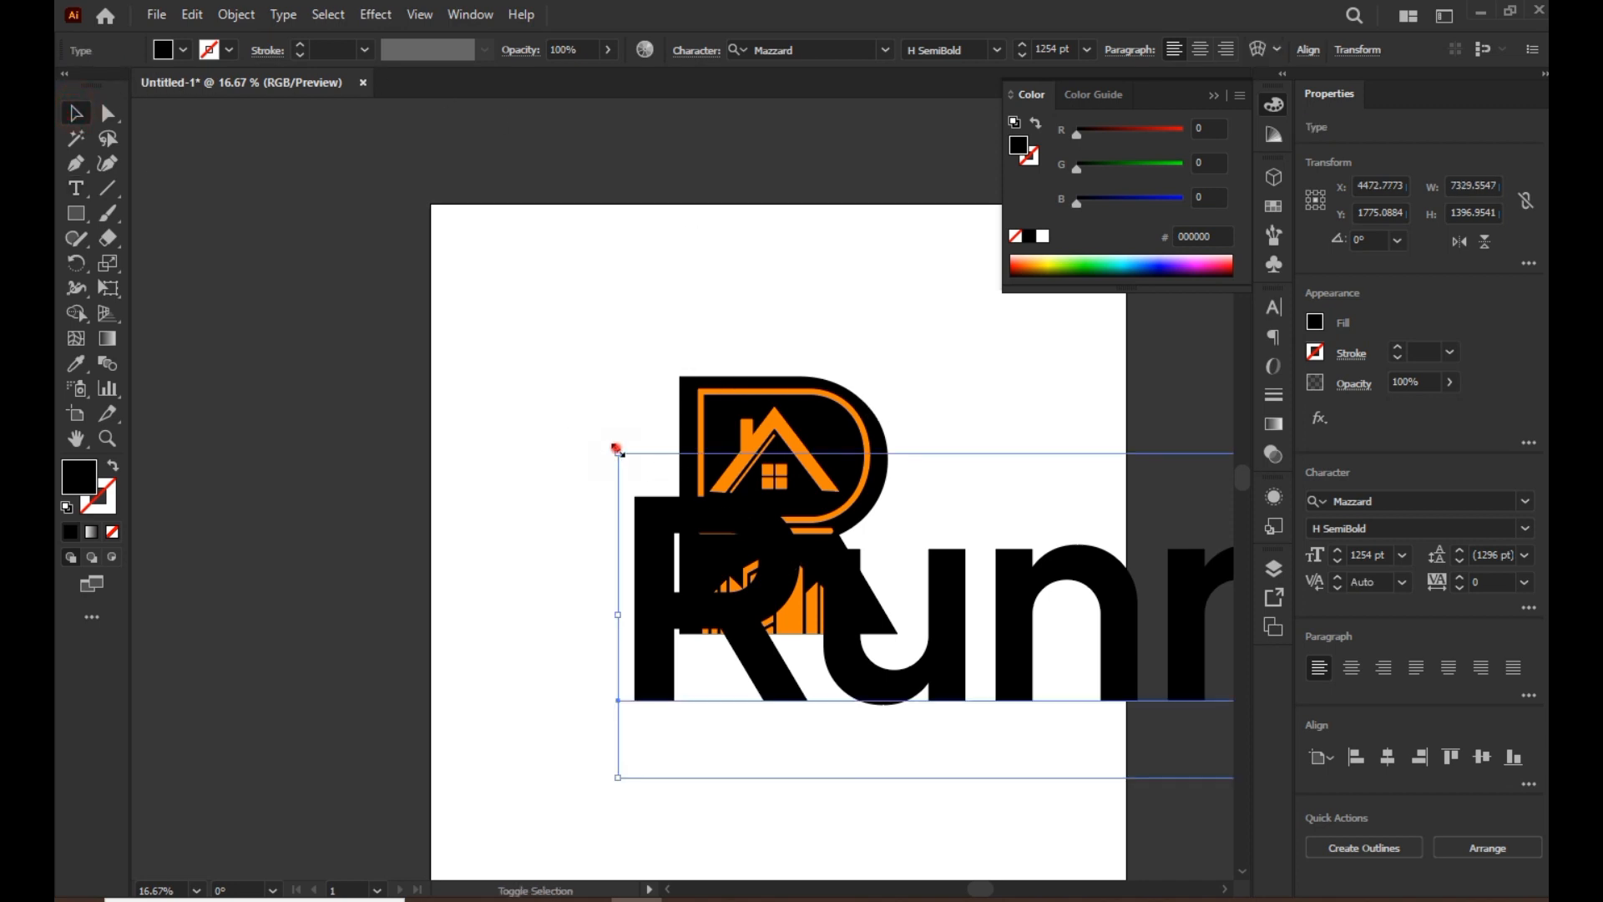
- Scale the "Running eye" text down to about 1412 px wide and place it directly below the R logo
left_click_drag(618, 451, 818, 582)
scroll(991, 578, "down", 1)
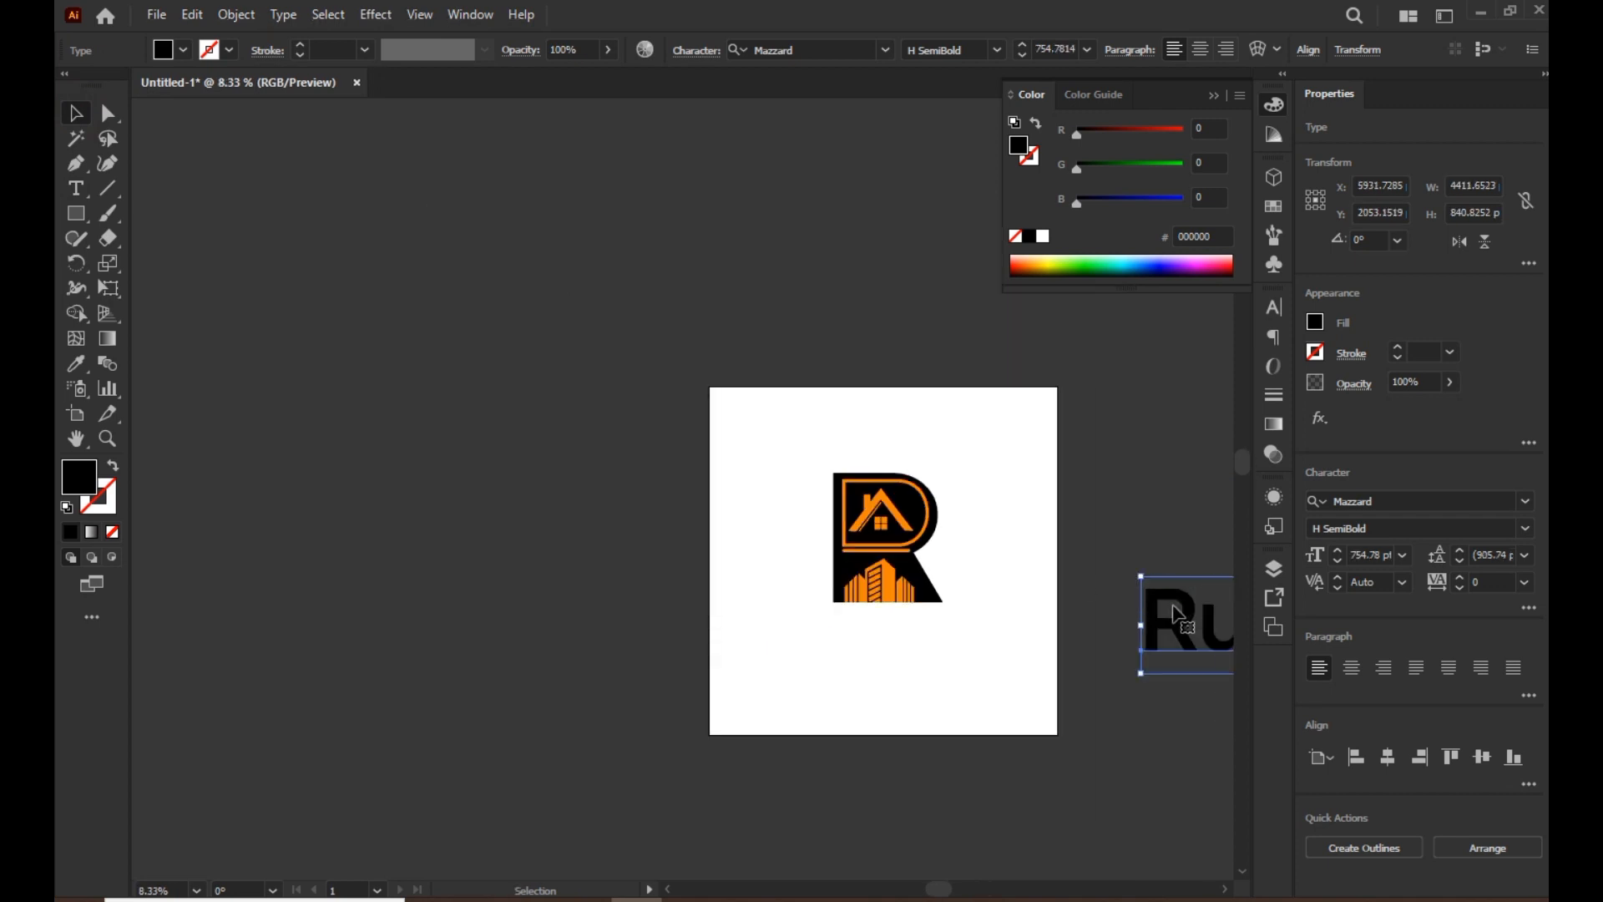
left_click_drag(1177, 615, 741, 633)
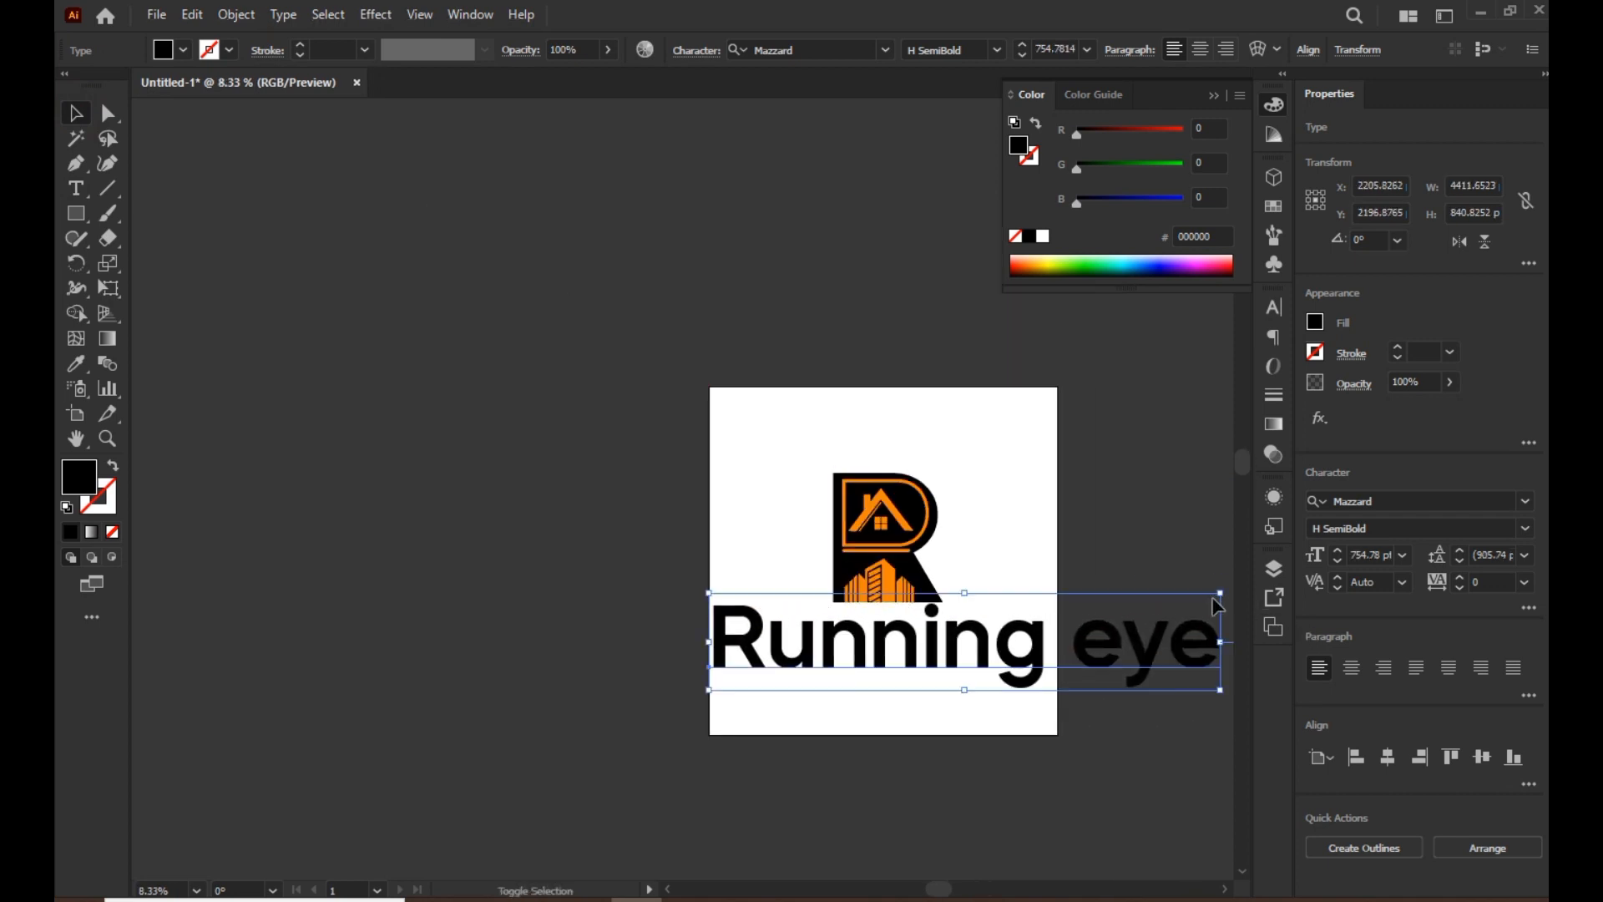
left_click_drag(1218, 606, 949, 626)
scroll(984, 602, "up", 1)
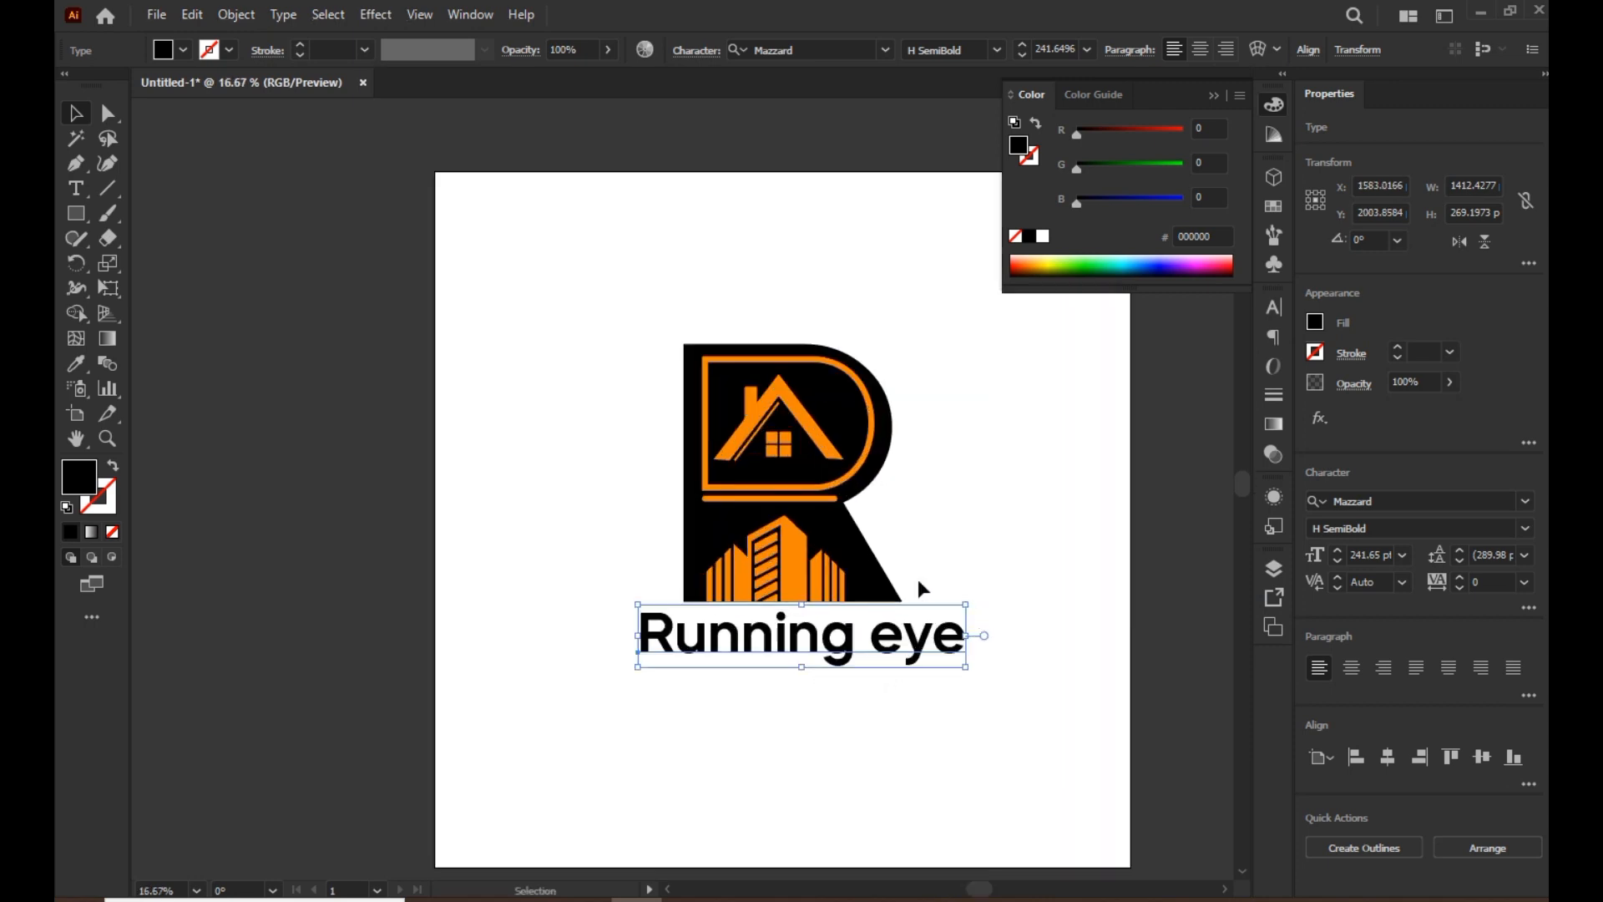
- Shrink the R logo group to about 570 px wide and position it centred just above the "Running eye" text
left_click(763, 464)
left_click_drag(906, 343, 819, 446)
left_click_drag(784, 517, 807, 517)
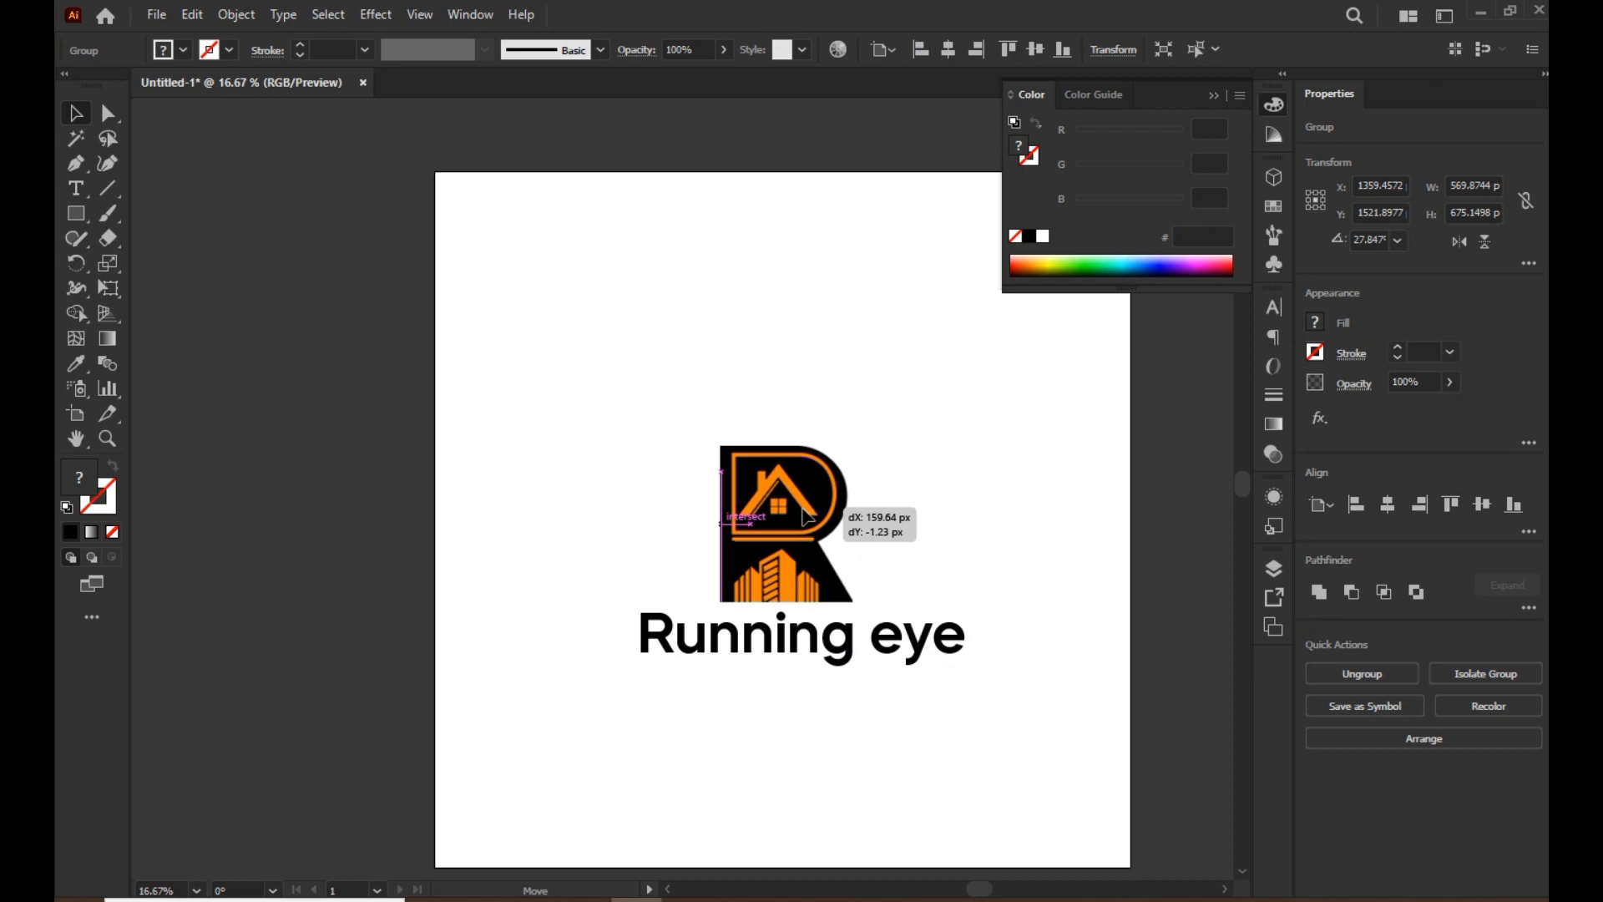
left_click(805, 713)
- Set the "Running eye" text in all caps and resize it to about 1235 px wide, centred under the R logo
left_click_drag(820, 654, 802, 686)
left_click(1274, 308)
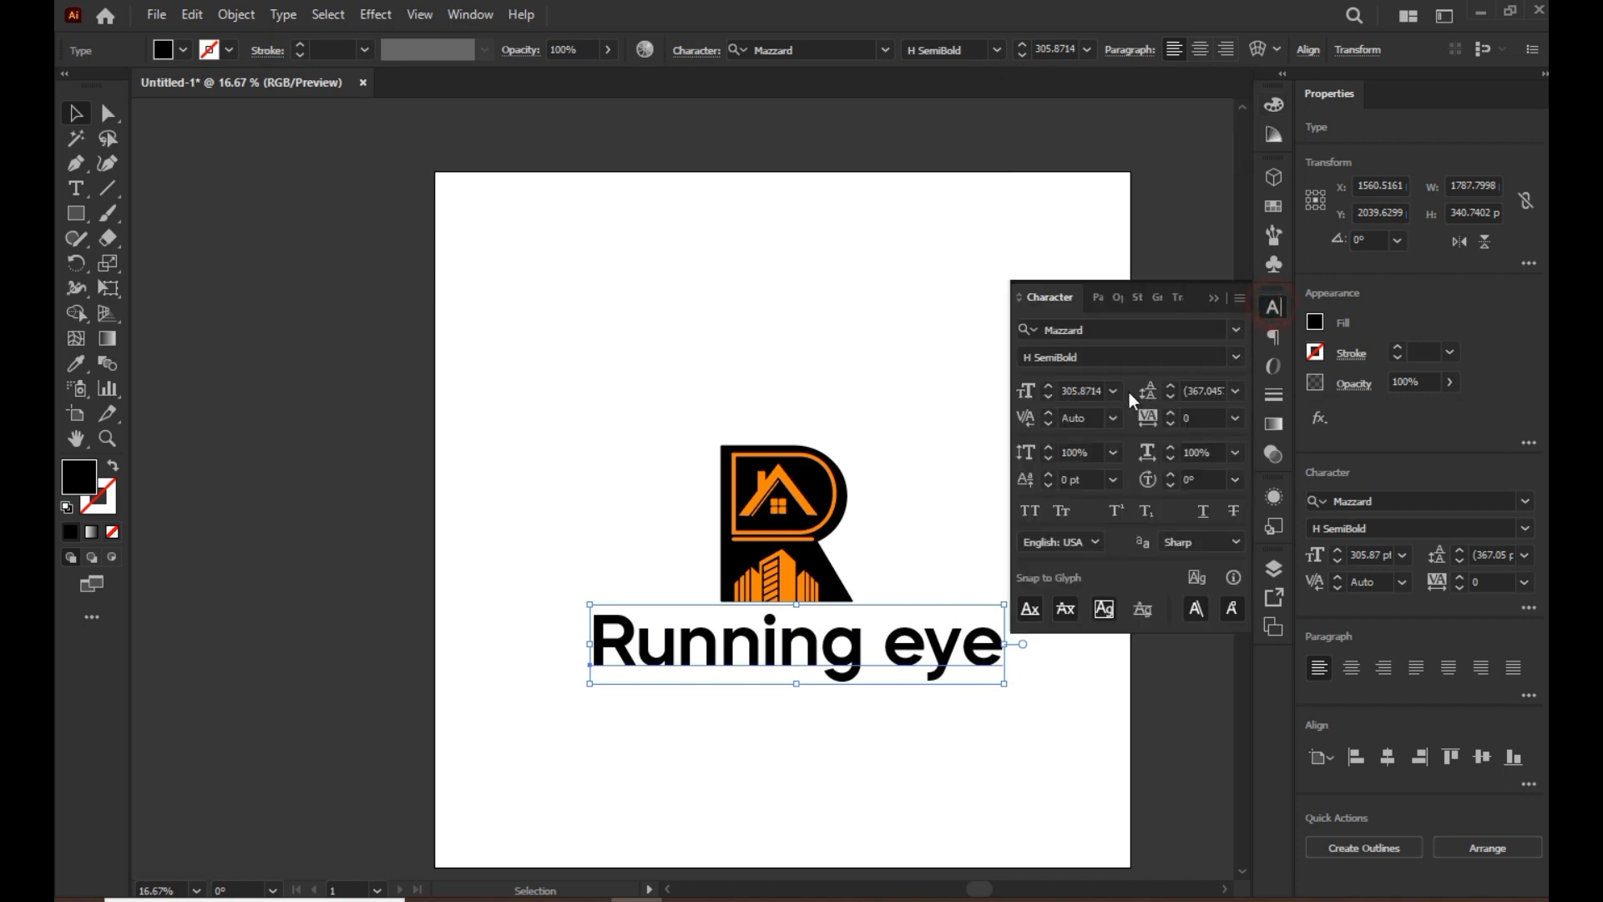
left_click(1029, 513)
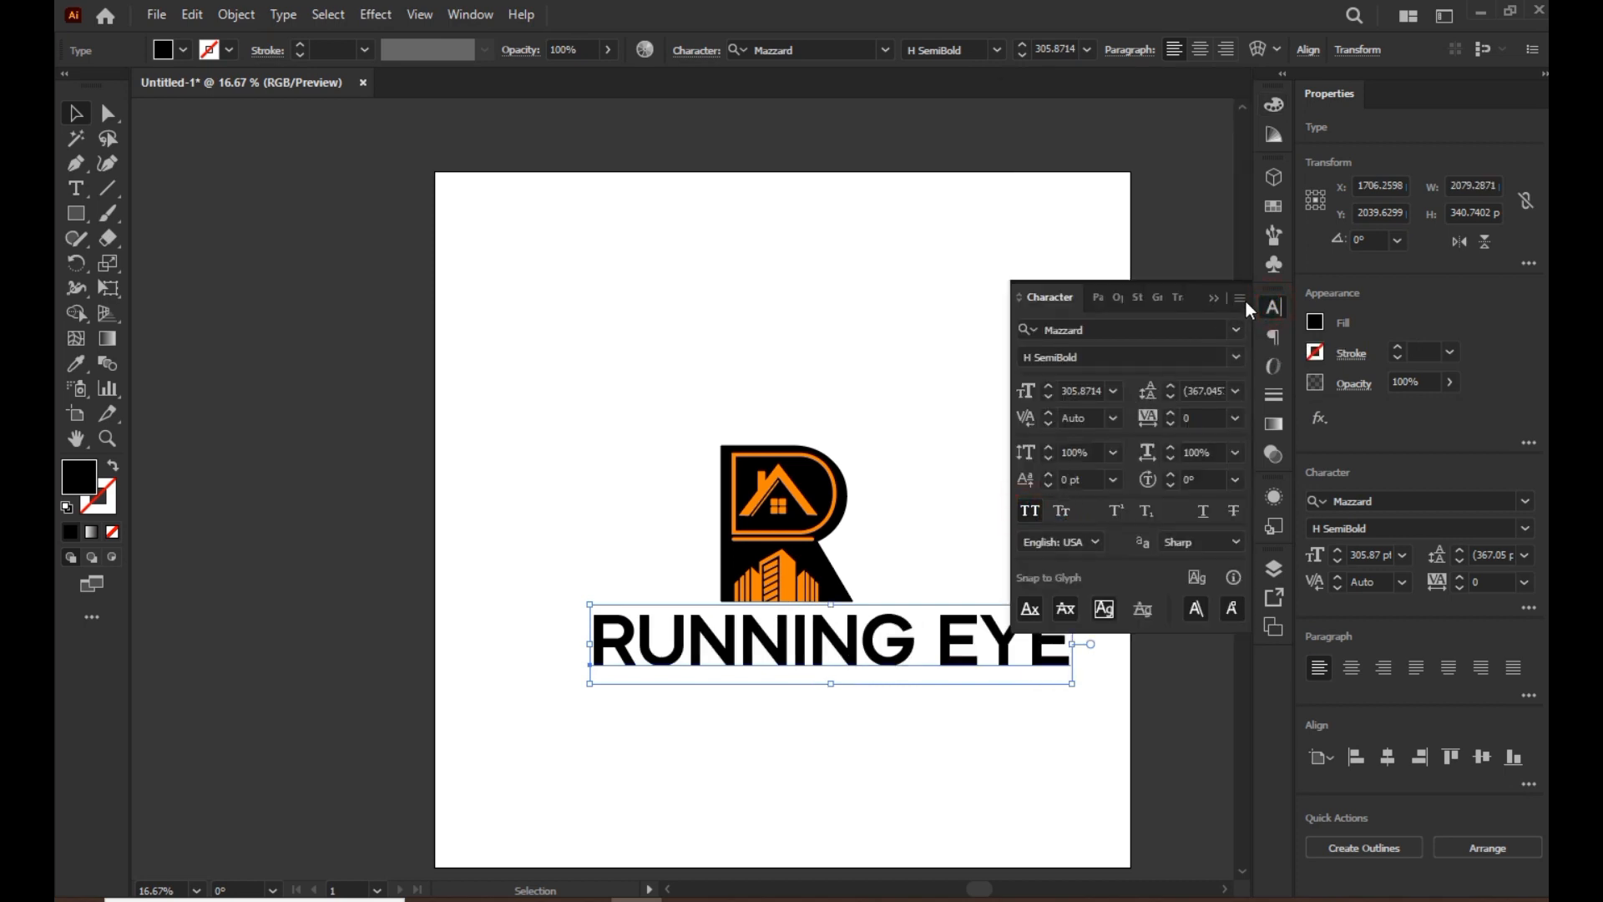
left_click(1212, 298)
left_click_drag(1071, 603, 880, 638)
left_click(871, 678)
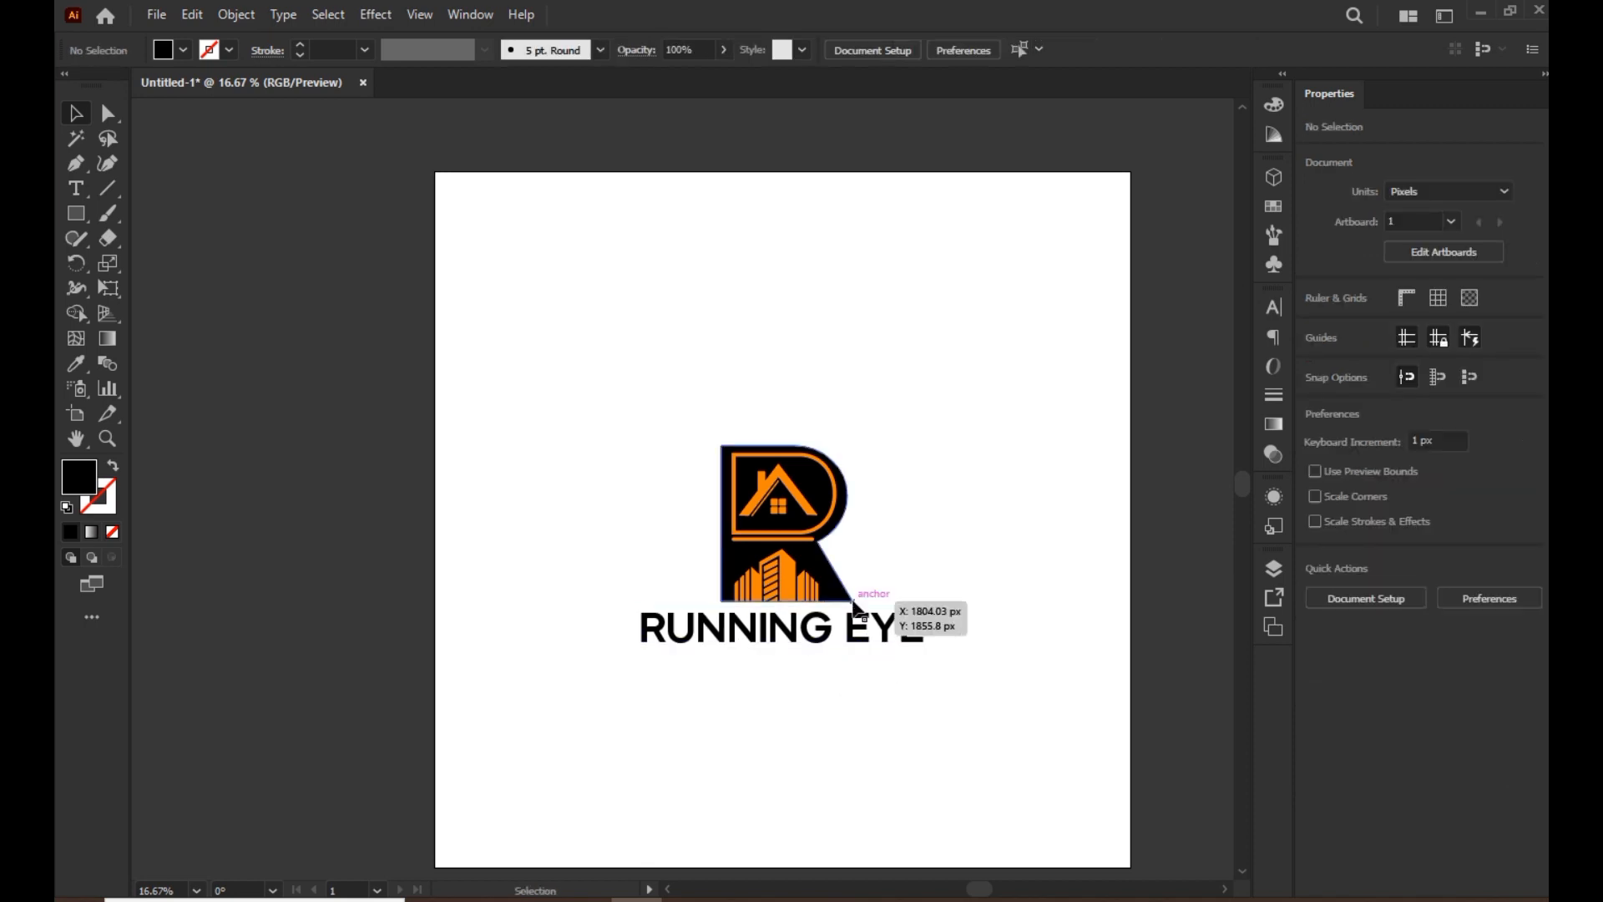
- Recolour the word EYE with the logo's orange using the Eyedropper, and deselect the text
key("t")
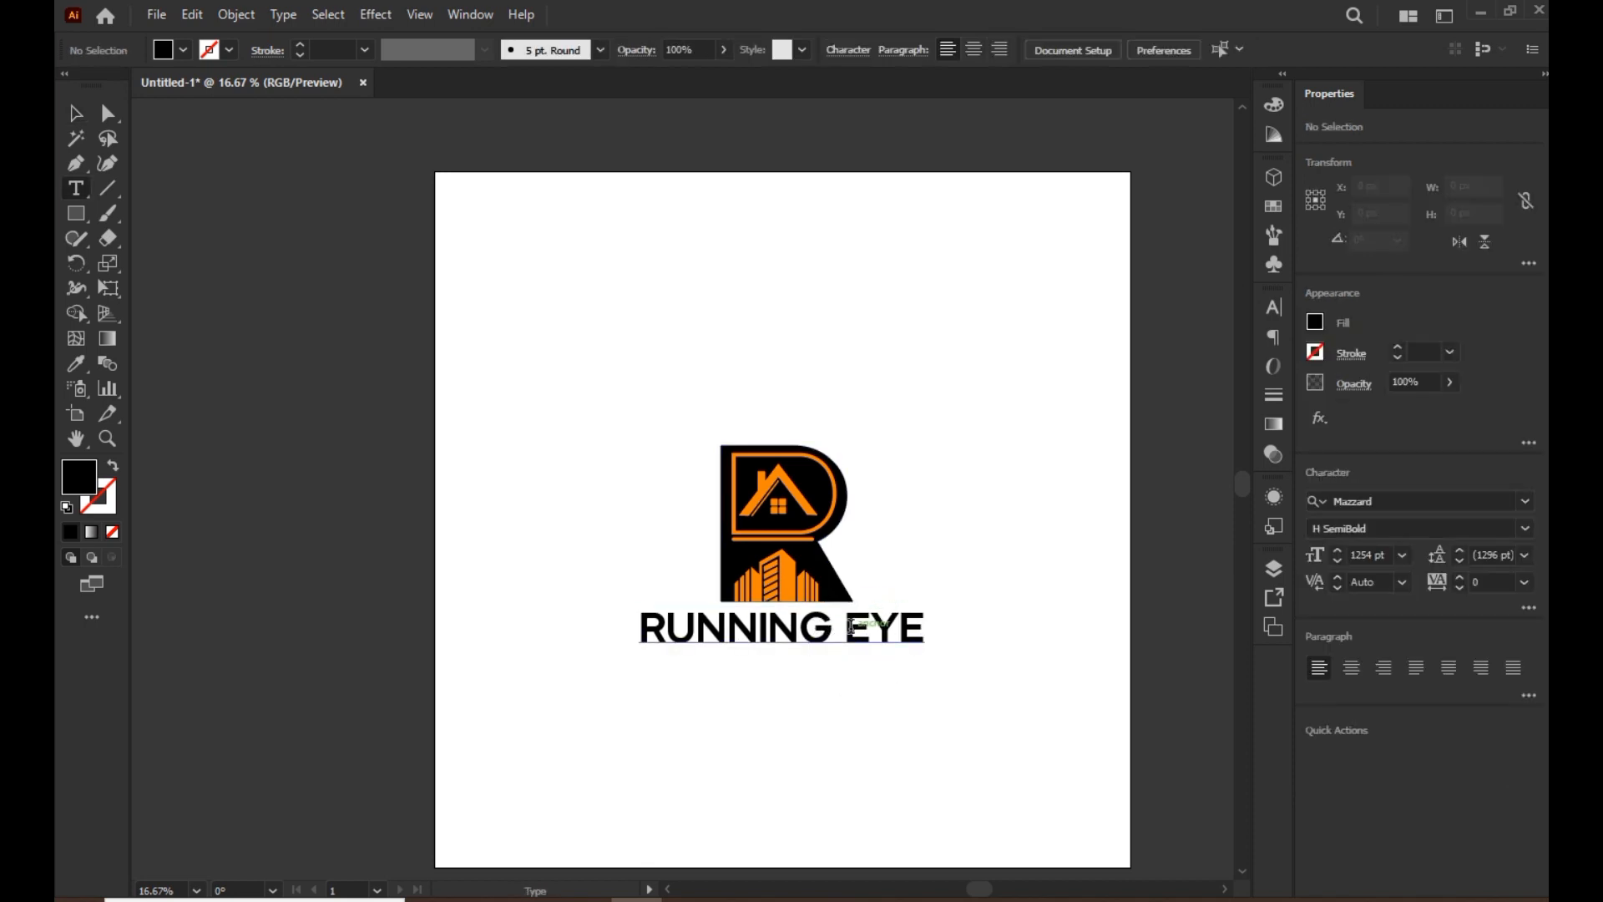
left_click_drag(847, 628, 927, 633)
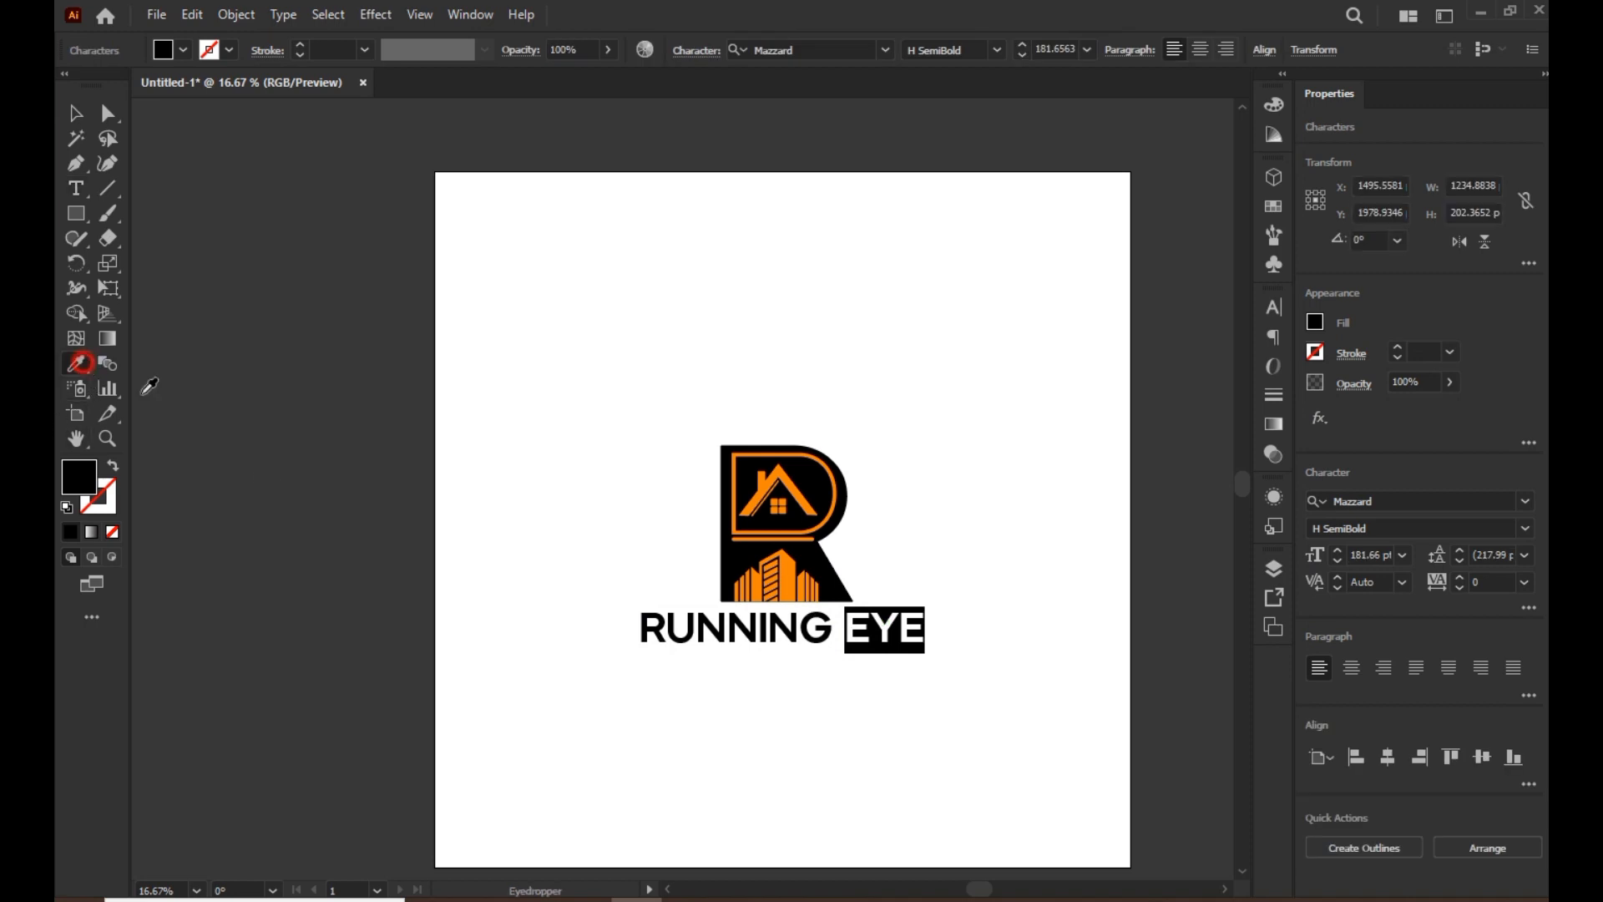
left_click(792, 543)
key("ctrl+shift+a")
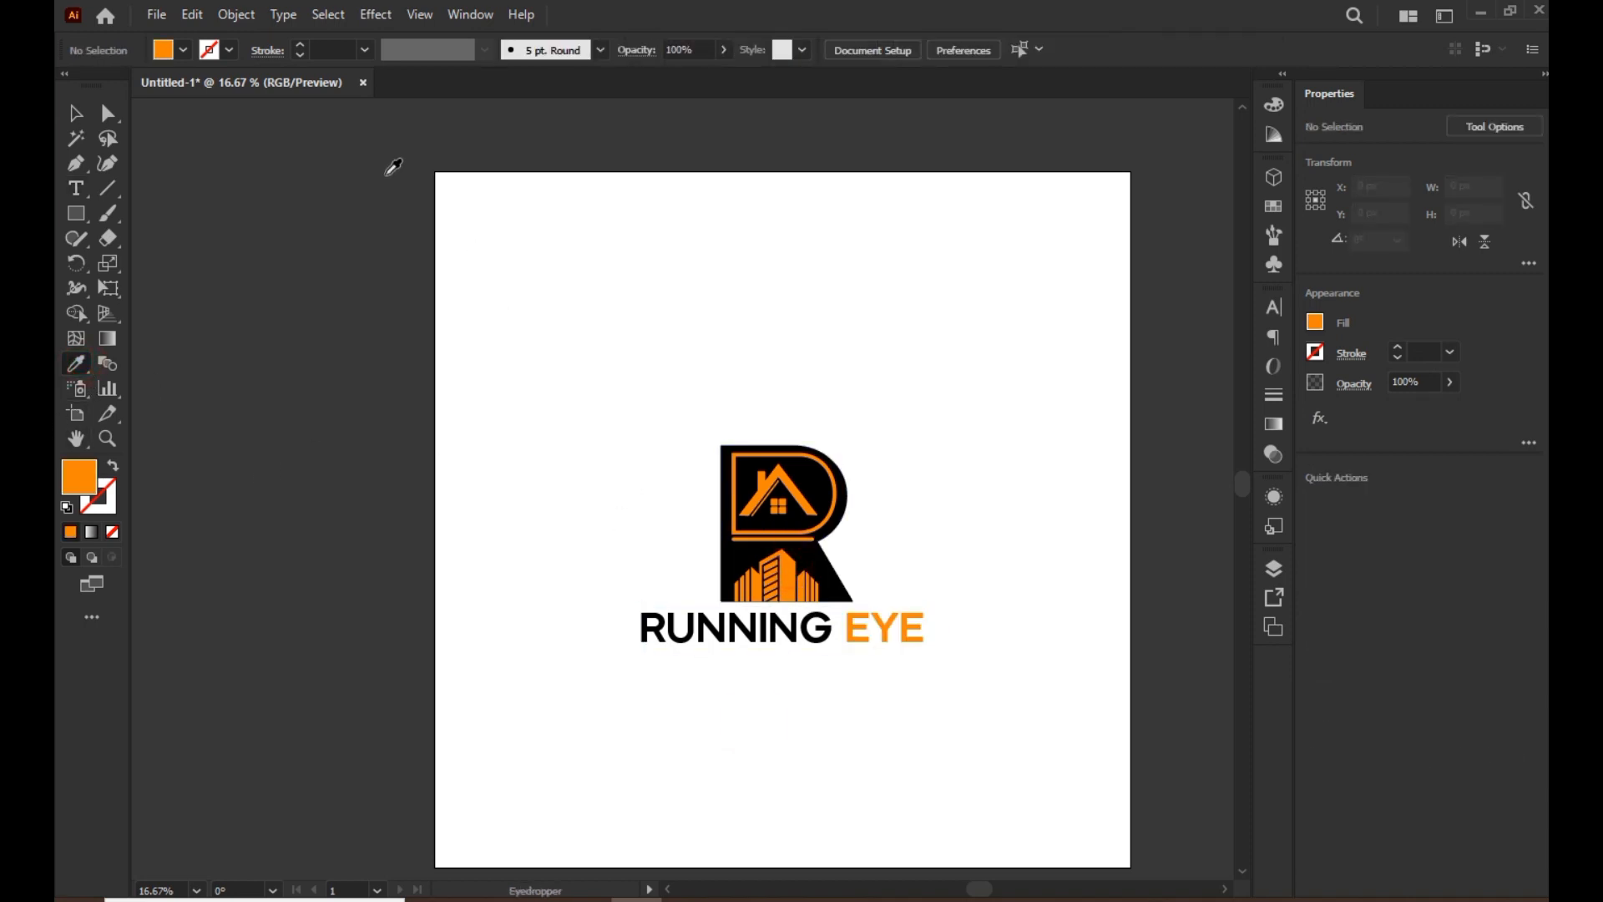
left_click(79, 112)
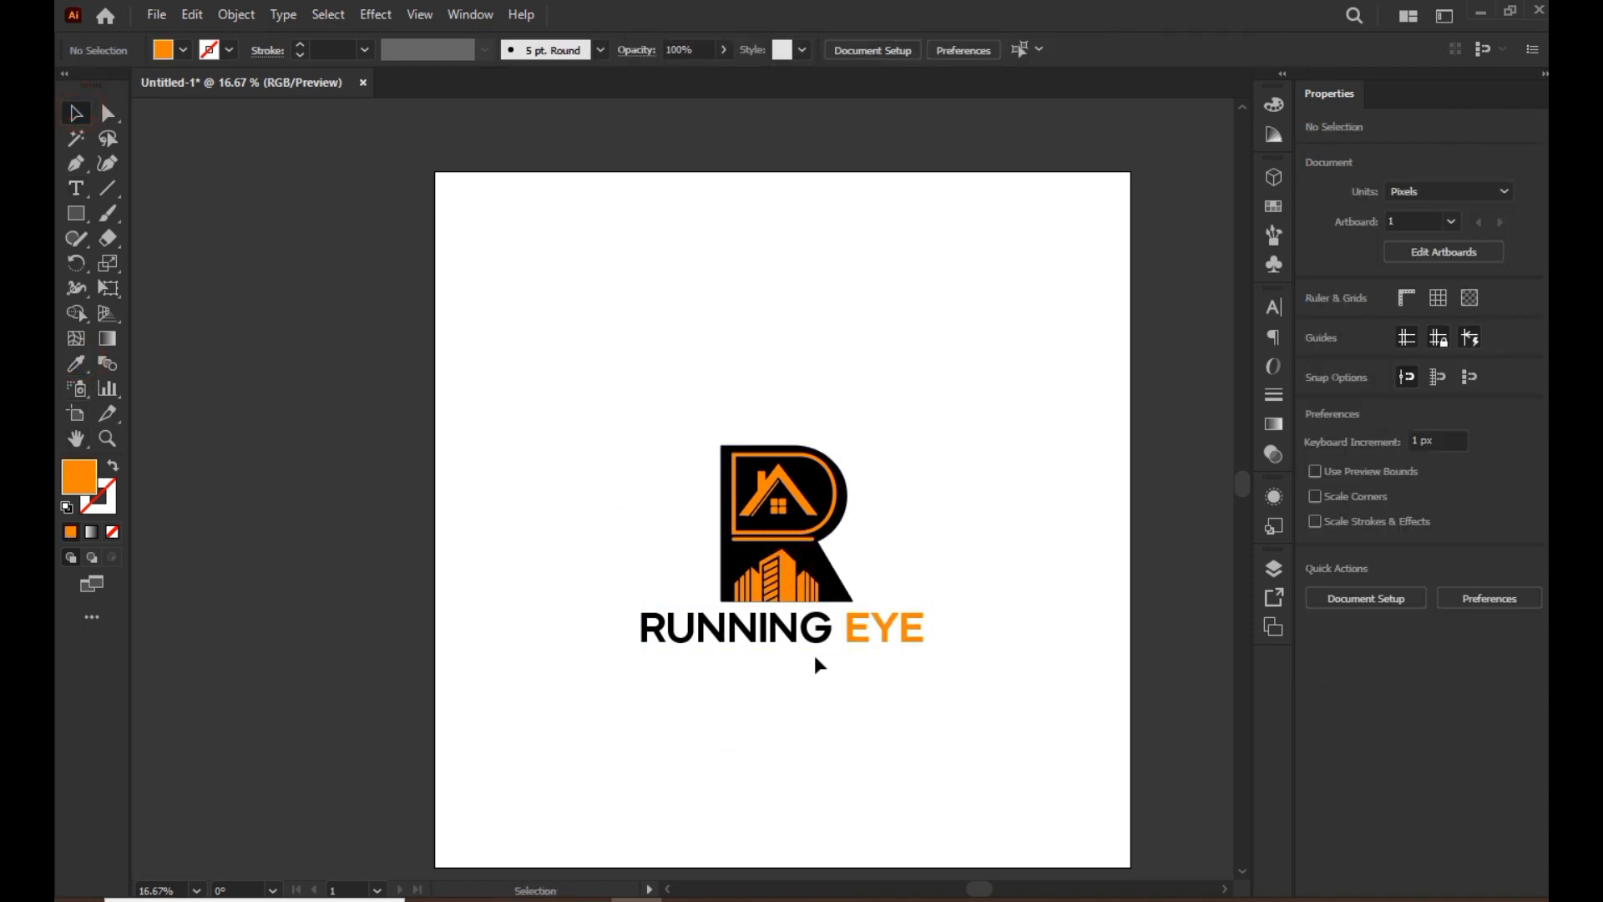
- Duplicate the RUNNING EYE text below itself and replace the copy's wording with TAGLINE
left_click_drag(813, 652, 794, 718)
left_click(851, 727)
key("t")
left_click_drag(923, 712, 594, 687)
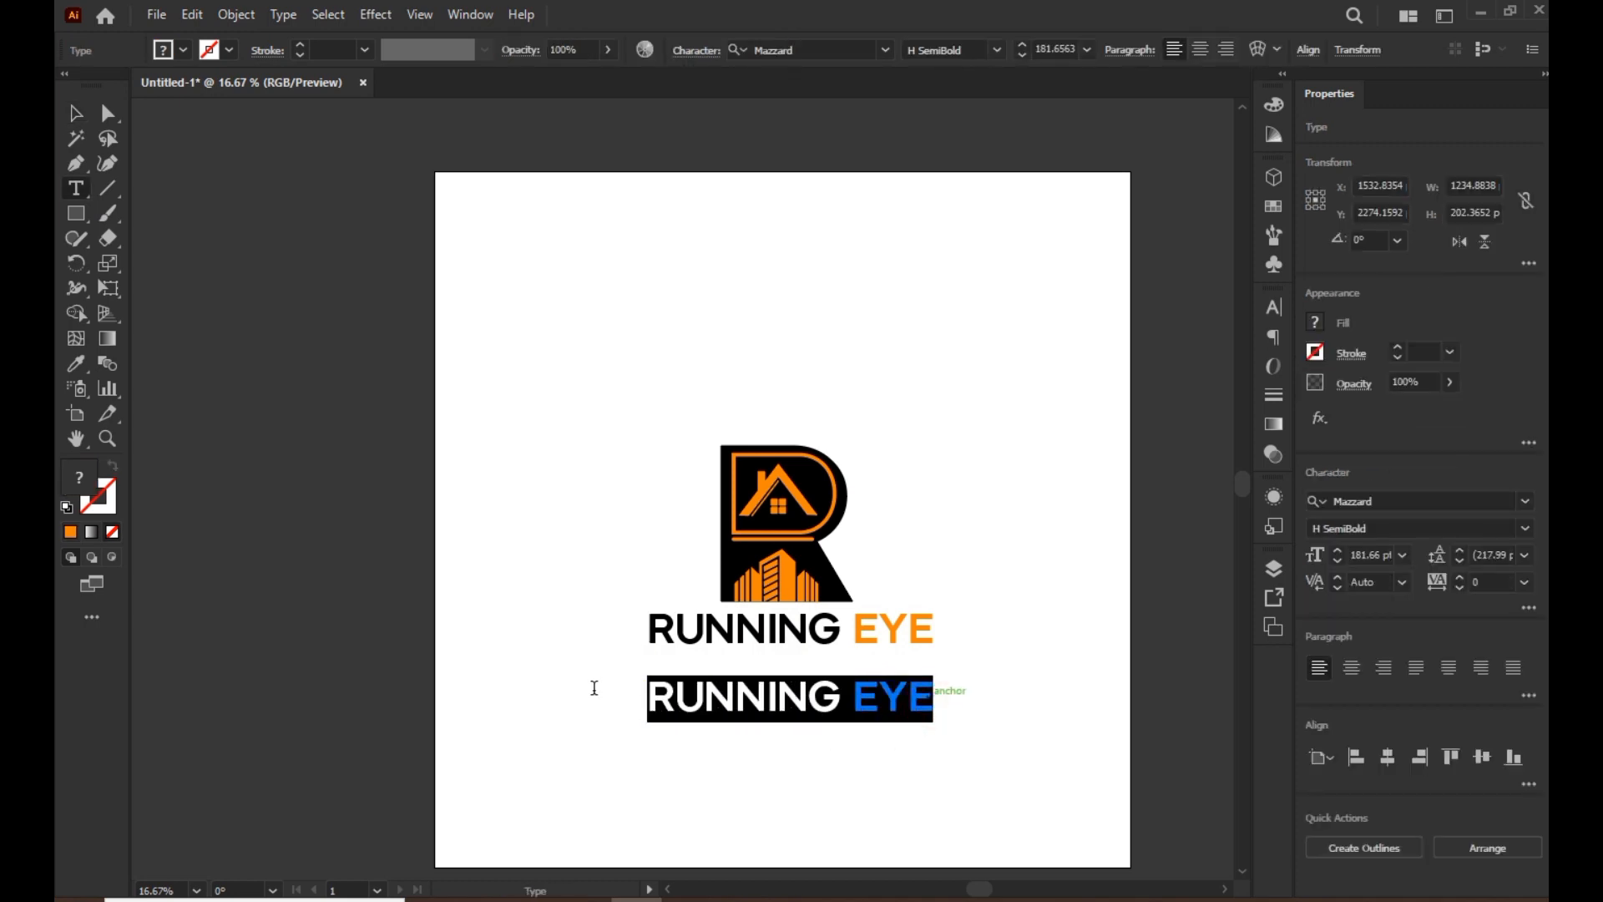
type("TAGLINE")
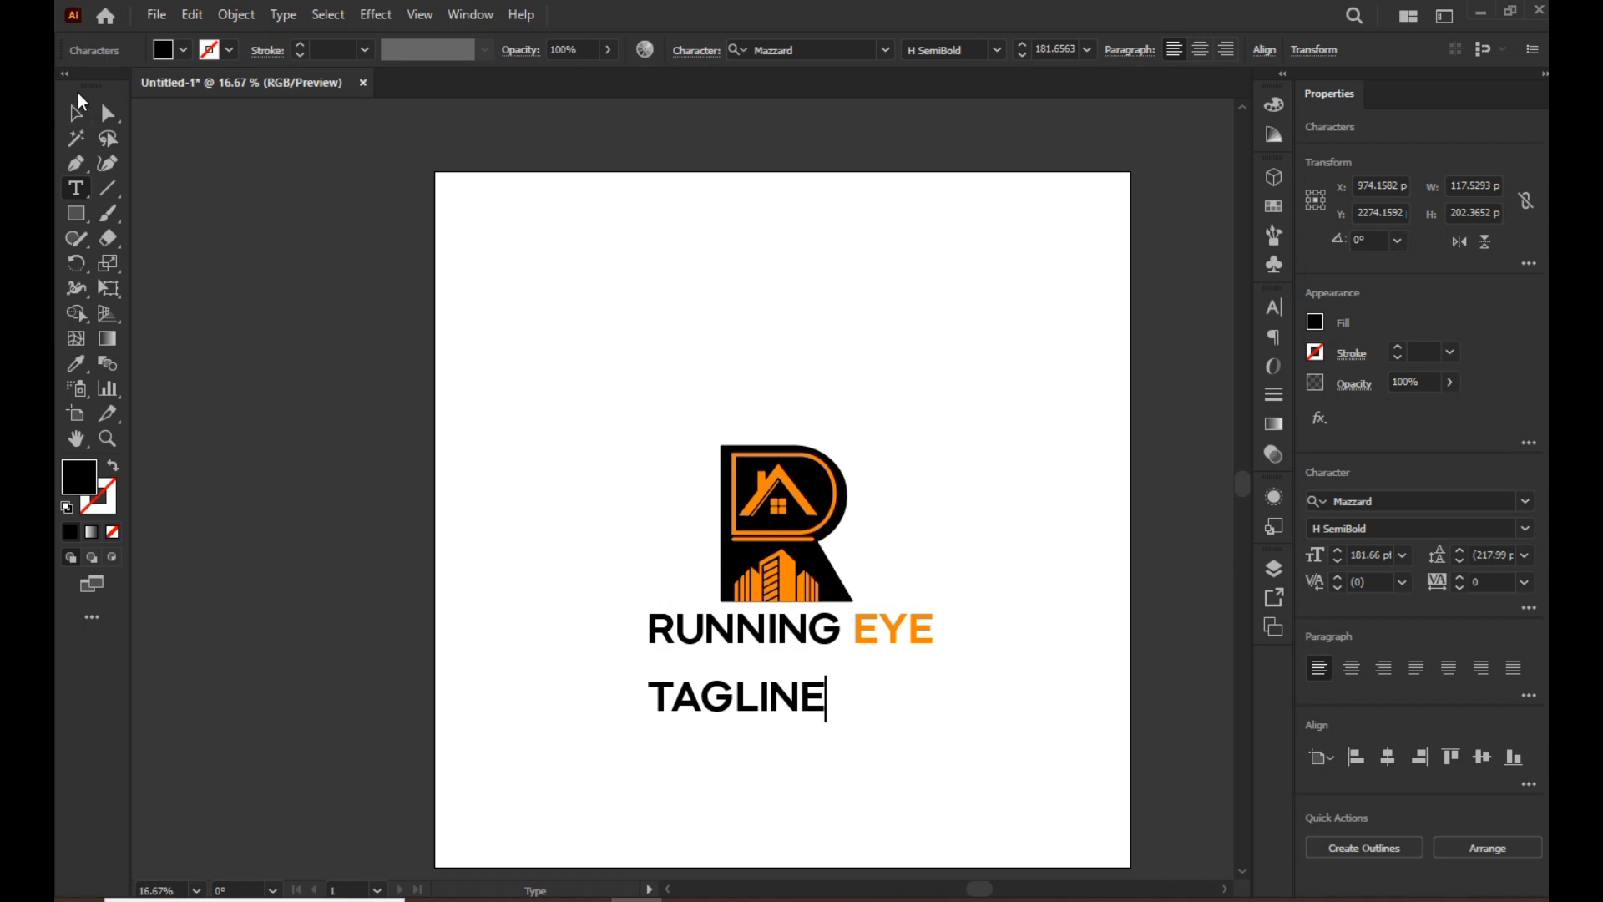
left_click(77, 109)
- Set the TAGLINE text to the Mazzard M Regular style with a tracking of 100
left_click(1276, 308)
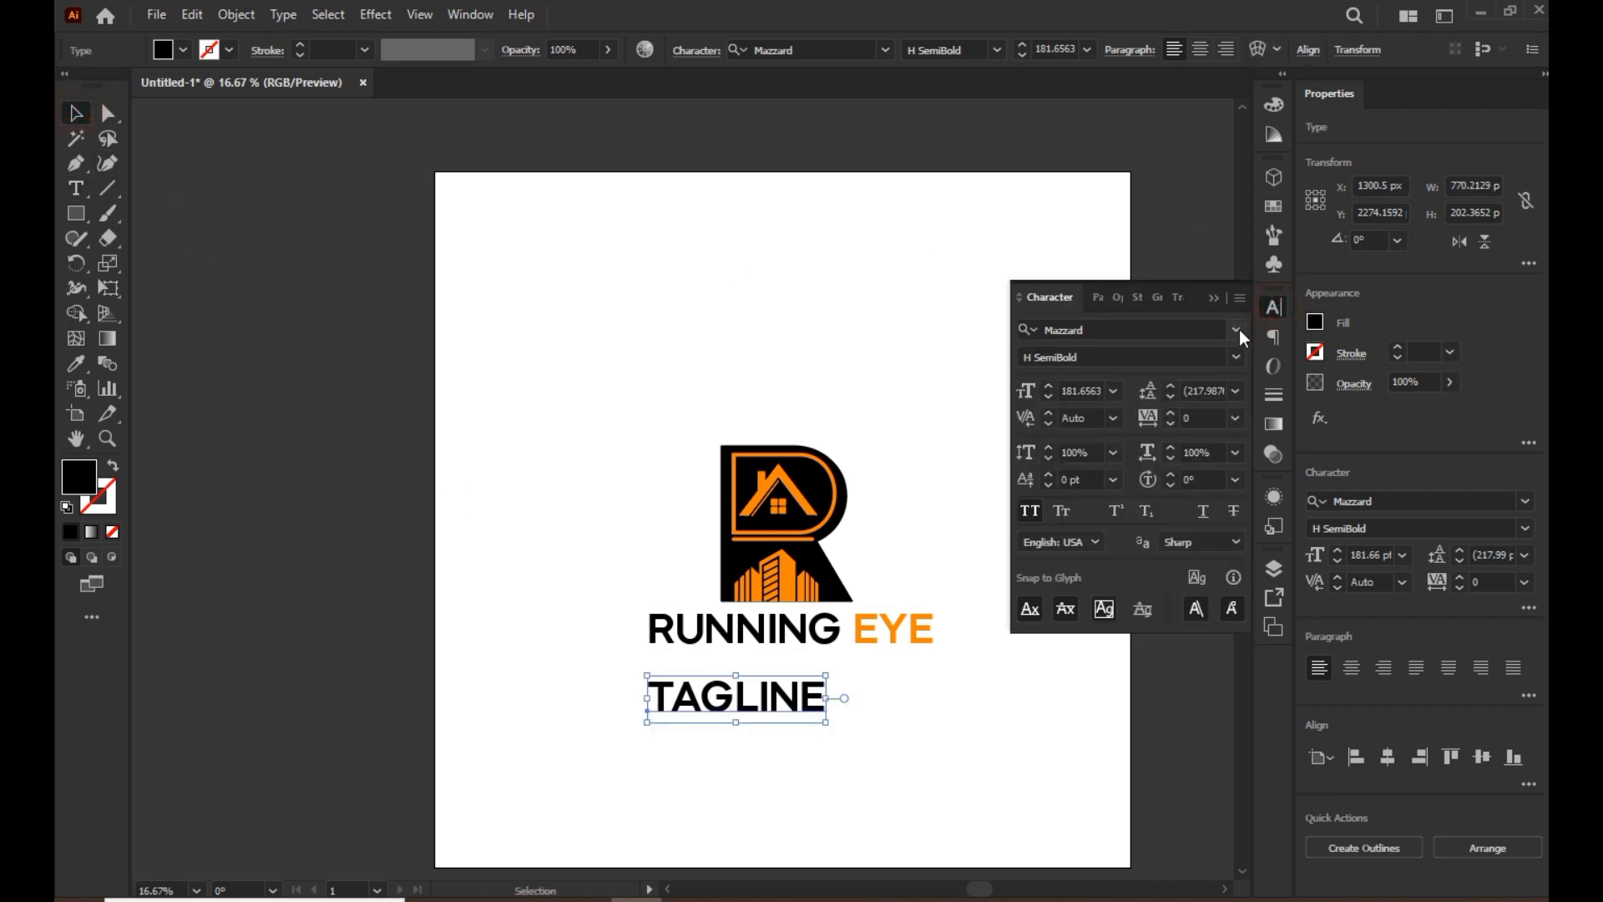
left_click(1237, 358)
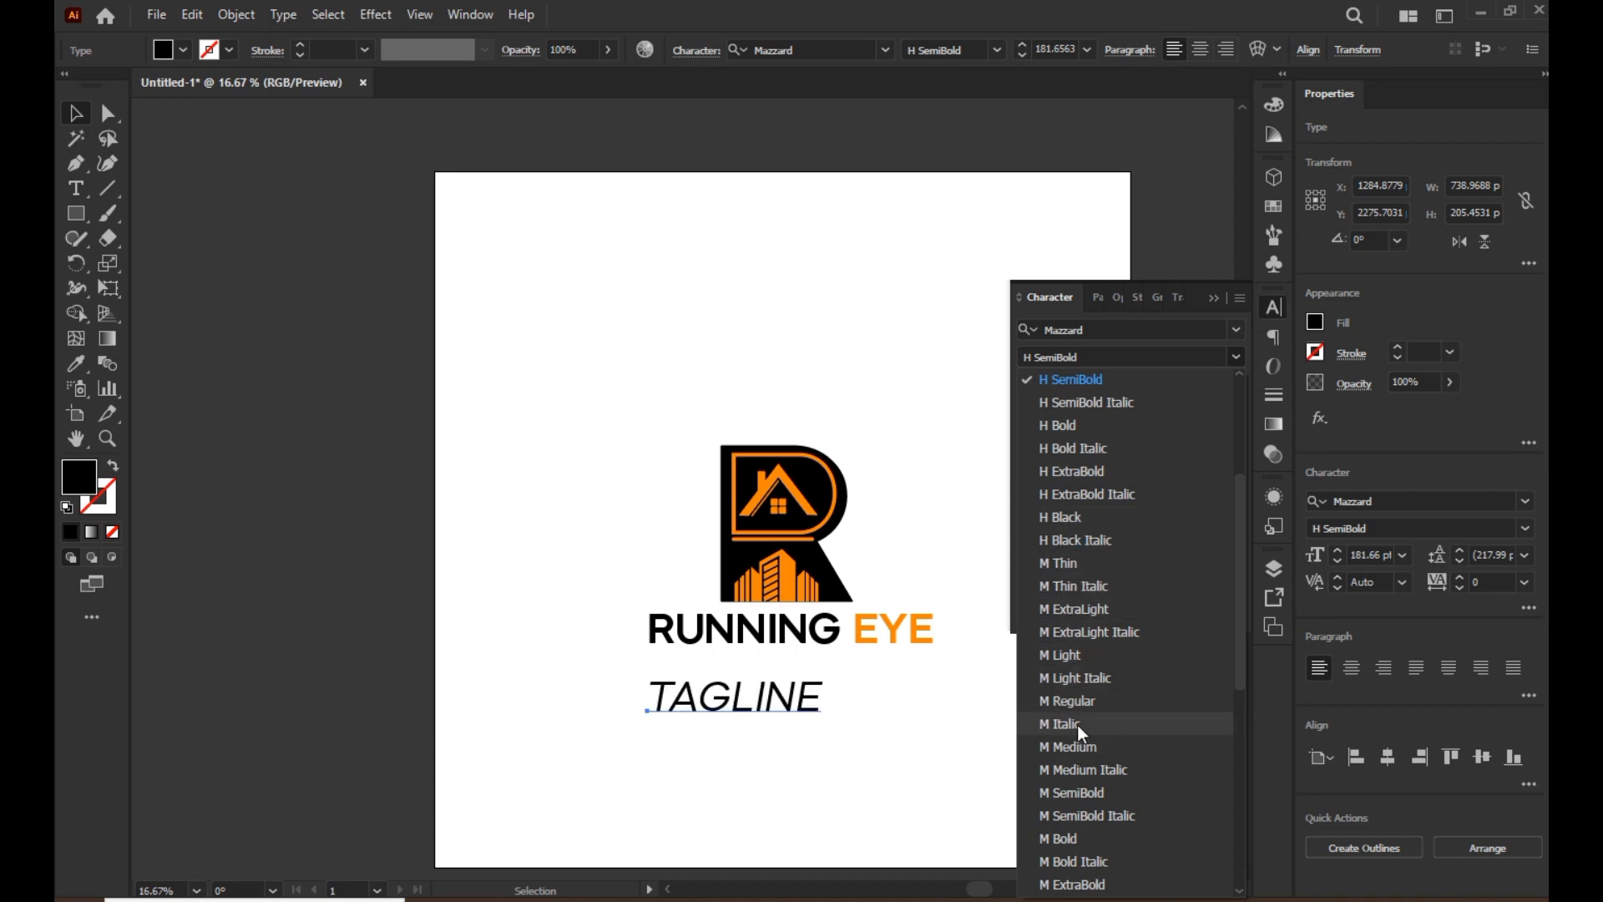
left_click(1077, 701)
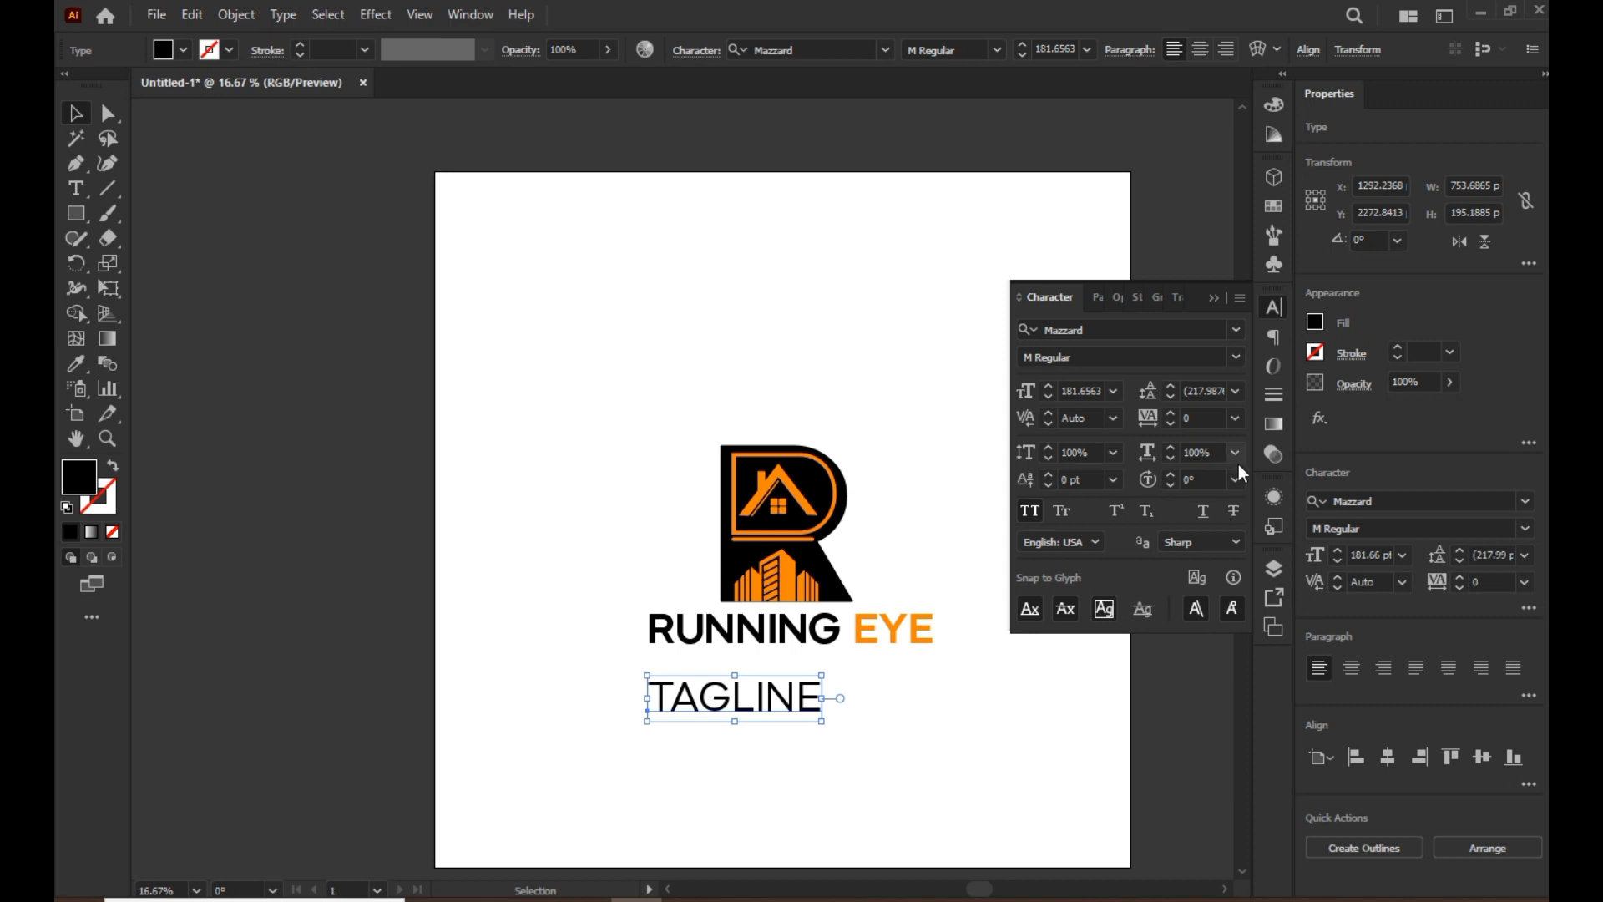
left_click(1236, 417)
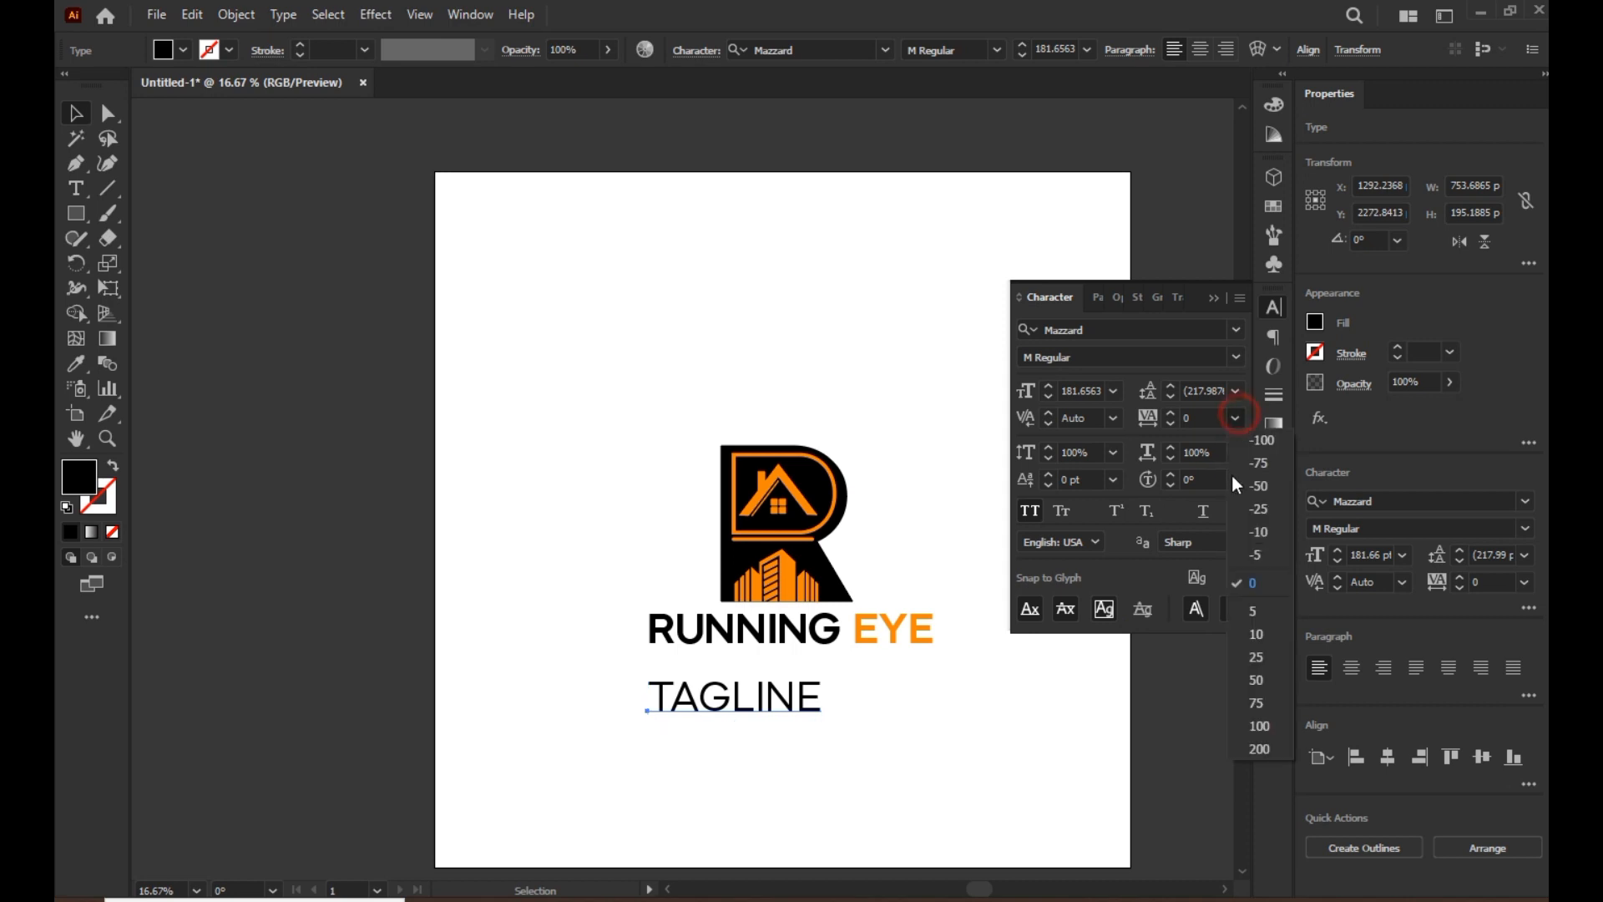
left_click(1251, 727)
- Scale TAGLINE down to about 451 px wide and place it centred just under RUNNING EYE
left_click_drag(852, 675, 815, 668)
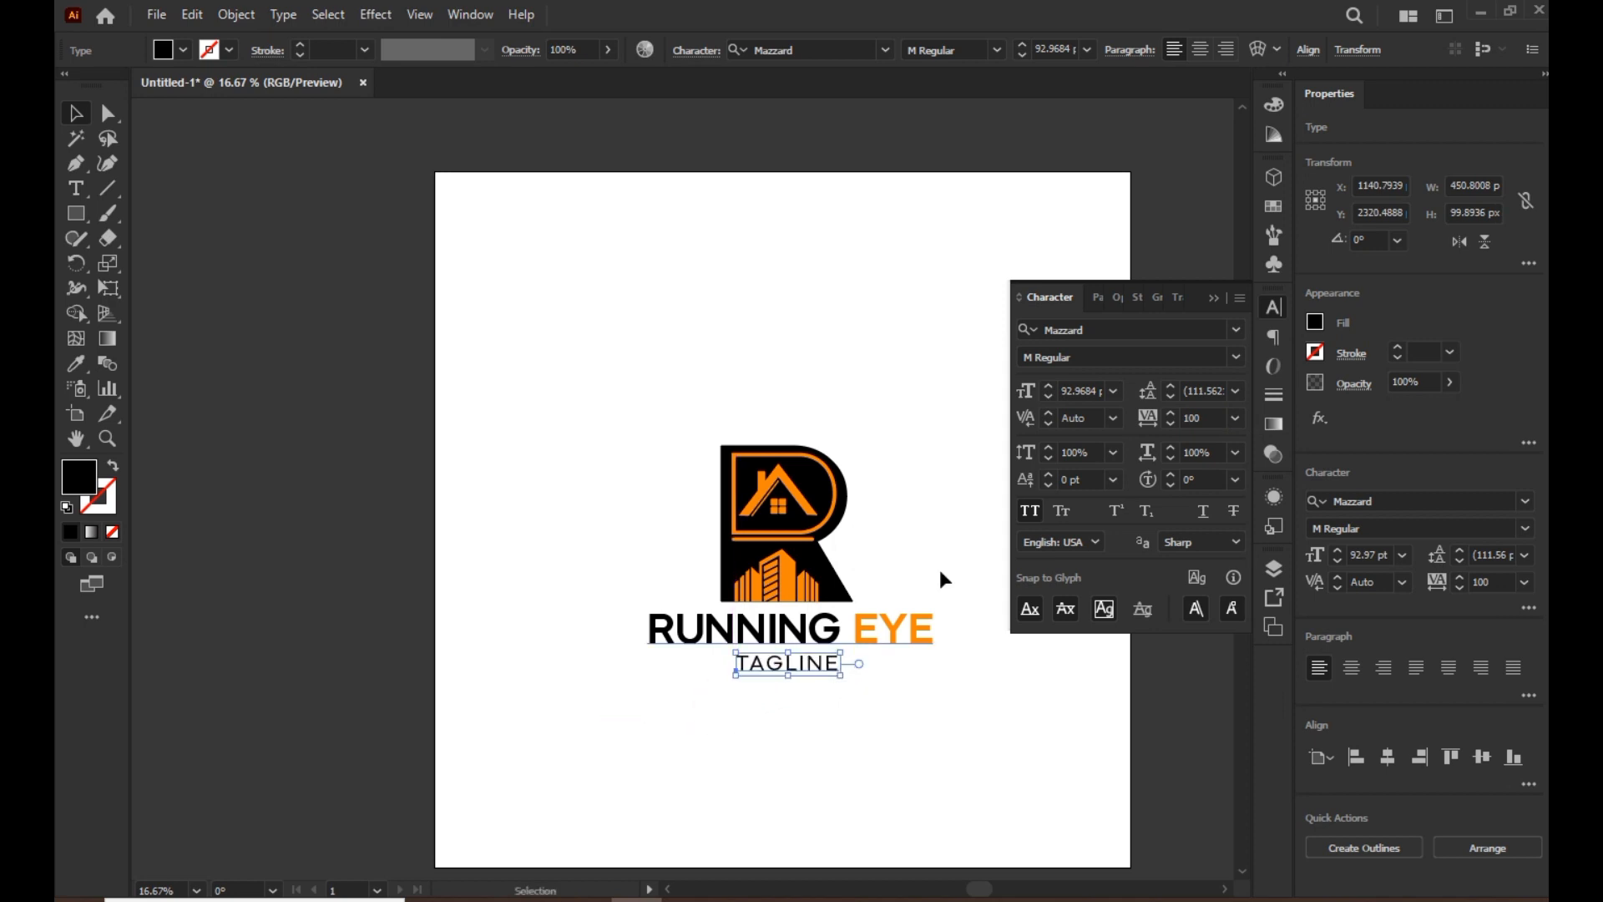
left_click(1216, 300)
left_click(921, 734)
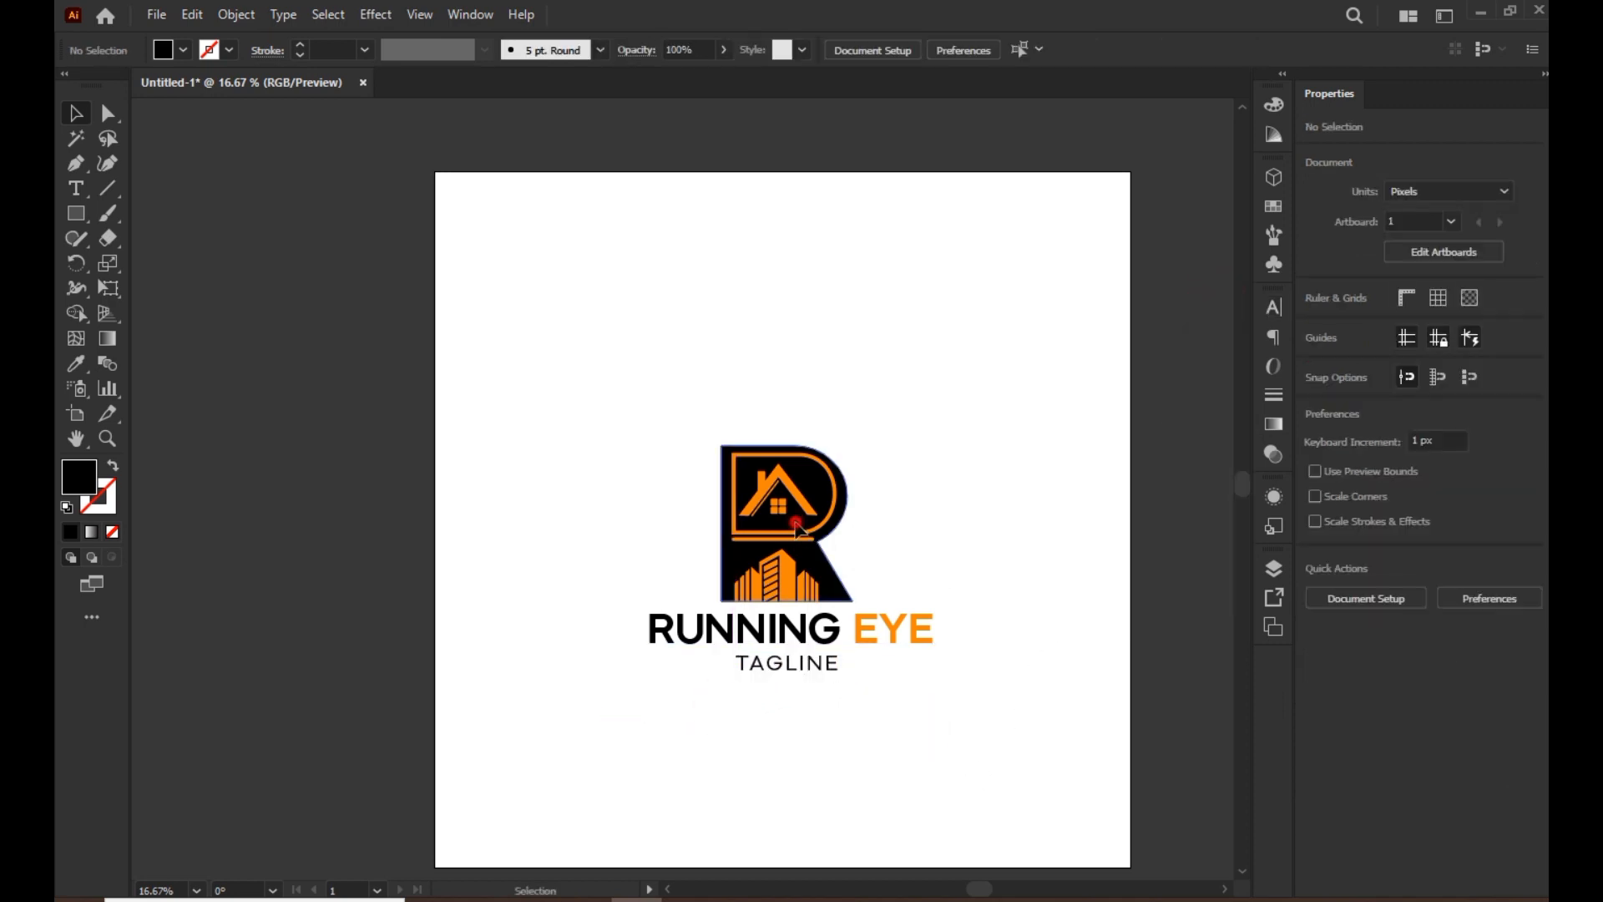
- Align the horizontal centres of the R logo and the RUNNING EYE text, and deselect them
left_click(794, 584)
left_click(790, 634, "shift")
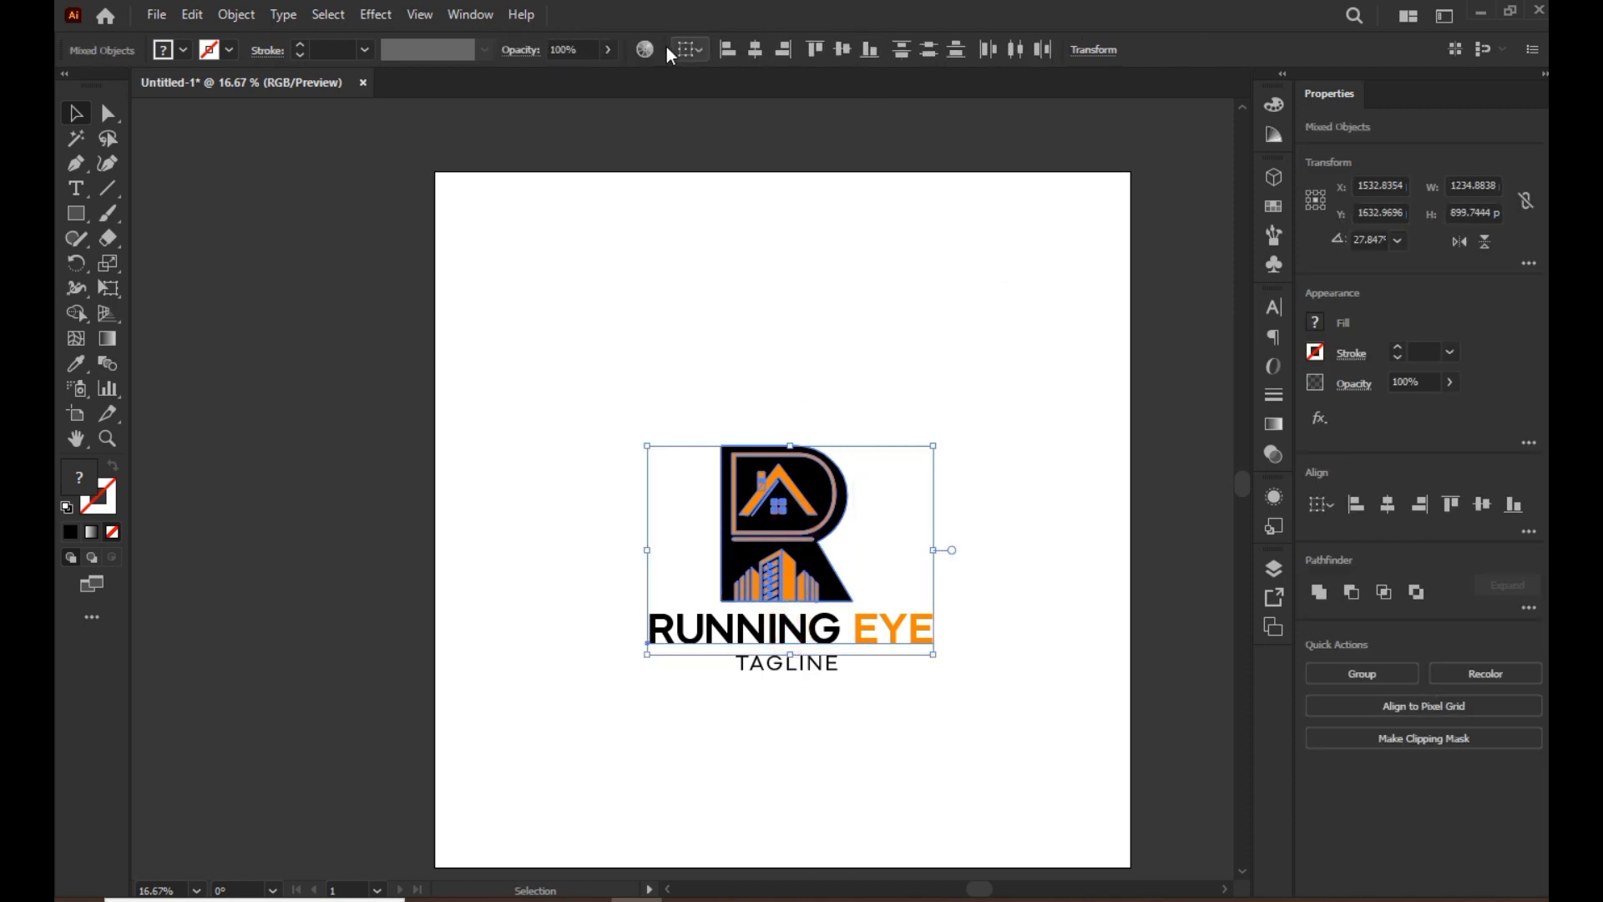
left_click(754, 50)
left_click(822, 237)
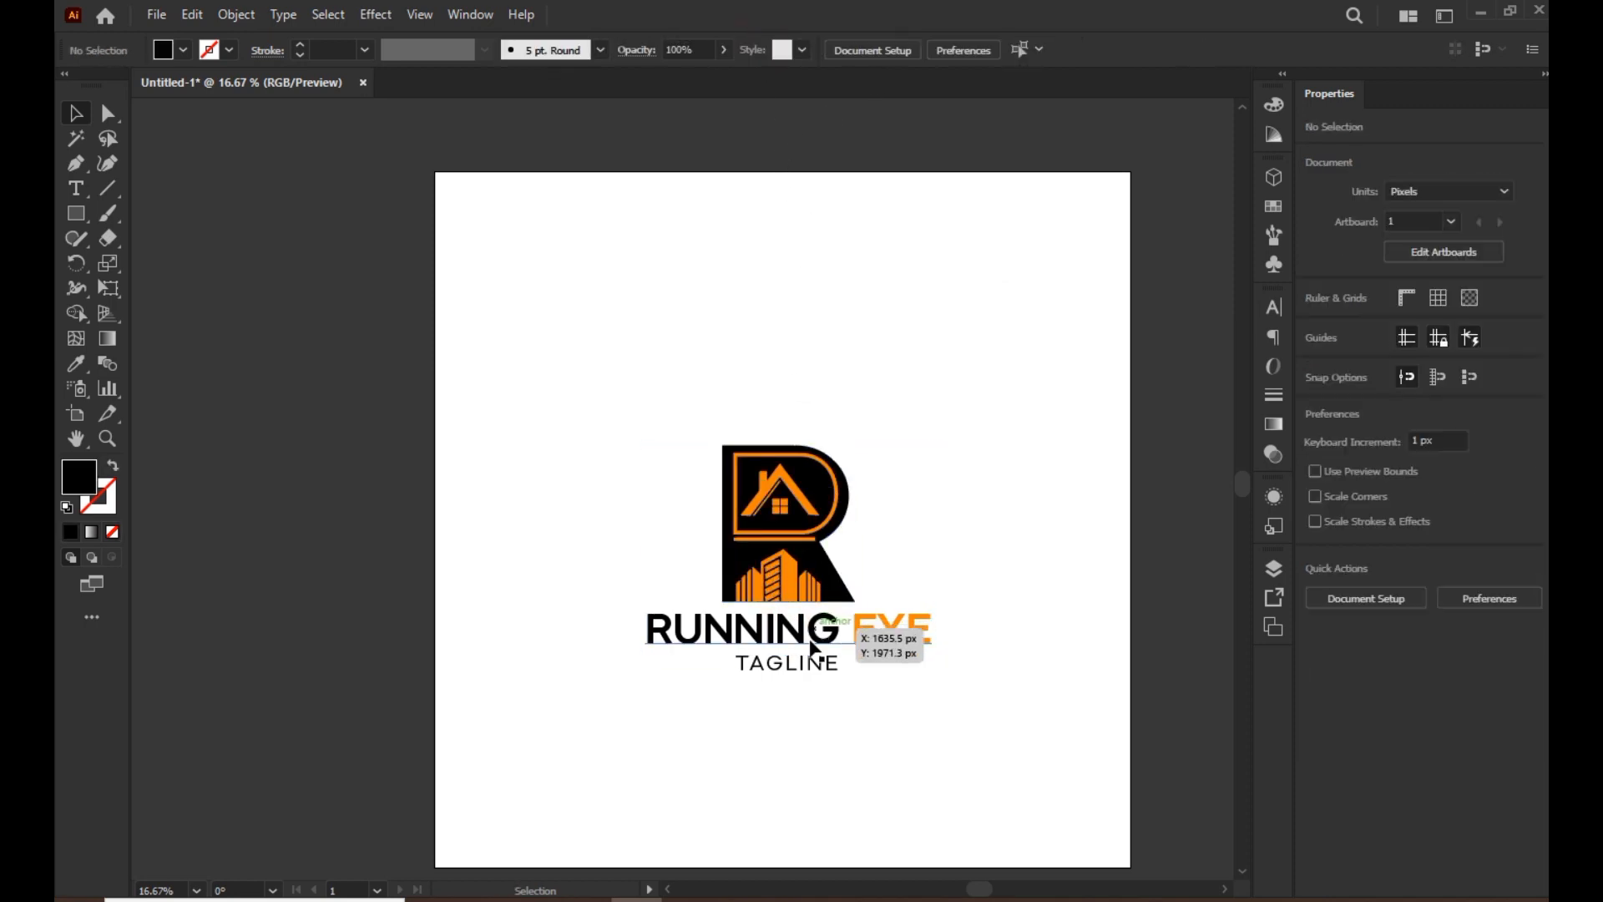
- Group the R logo with both text lines and move the group to the upper part of the artboard
key("a")
left_click_drag(623, 368, 1007, 768)
key("ctrl+g")
key("v")
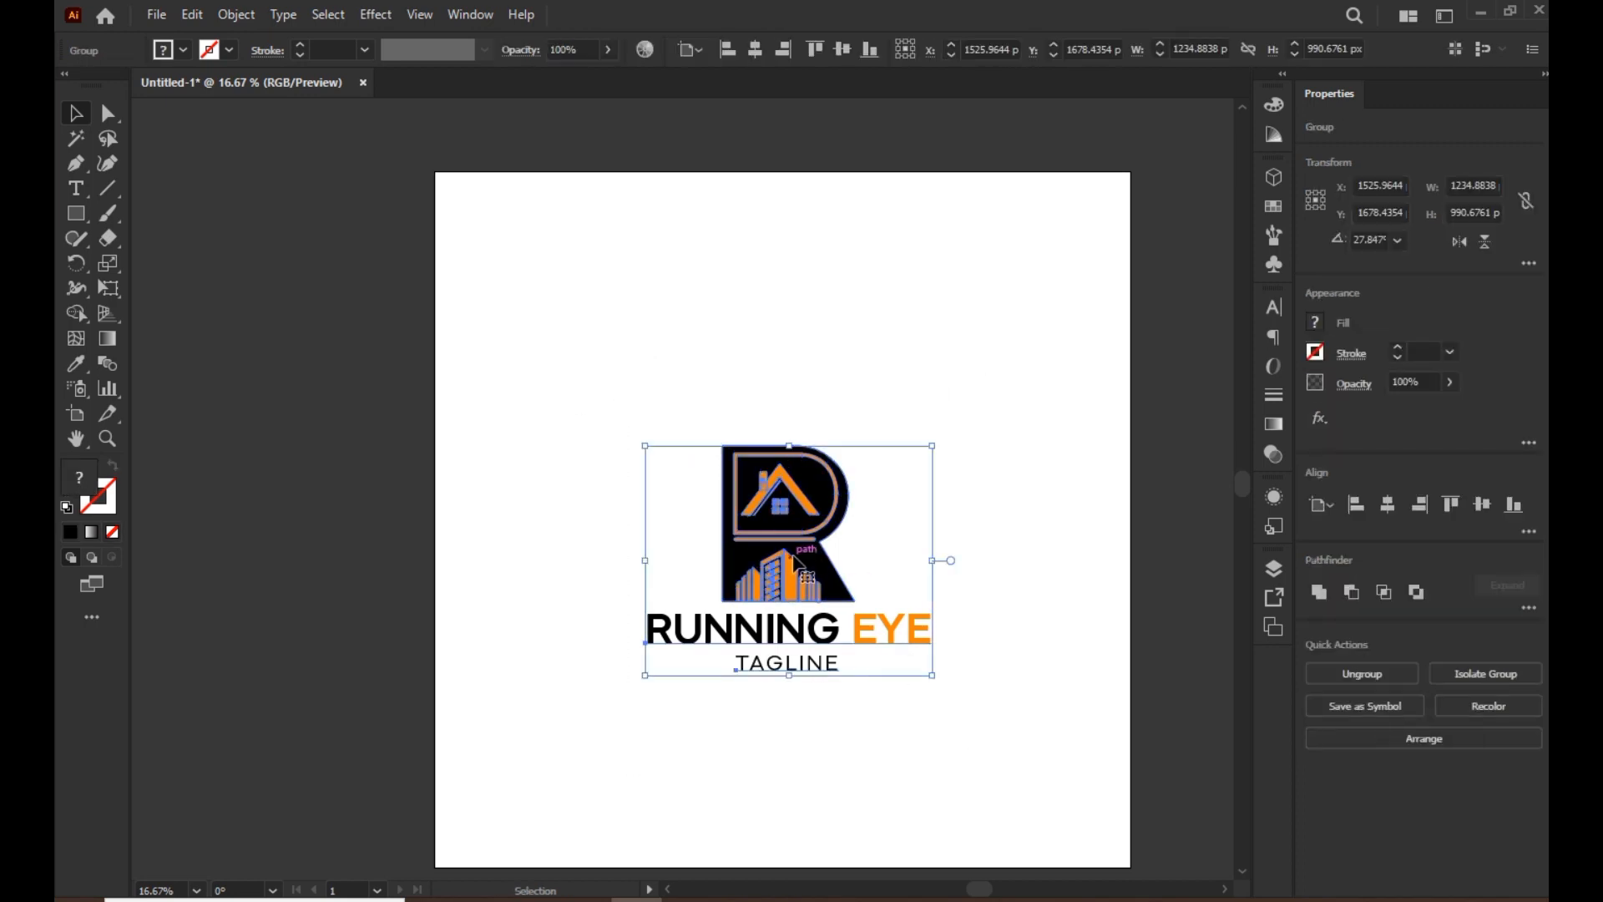
left_click_drag(794, 558, 794, 345)
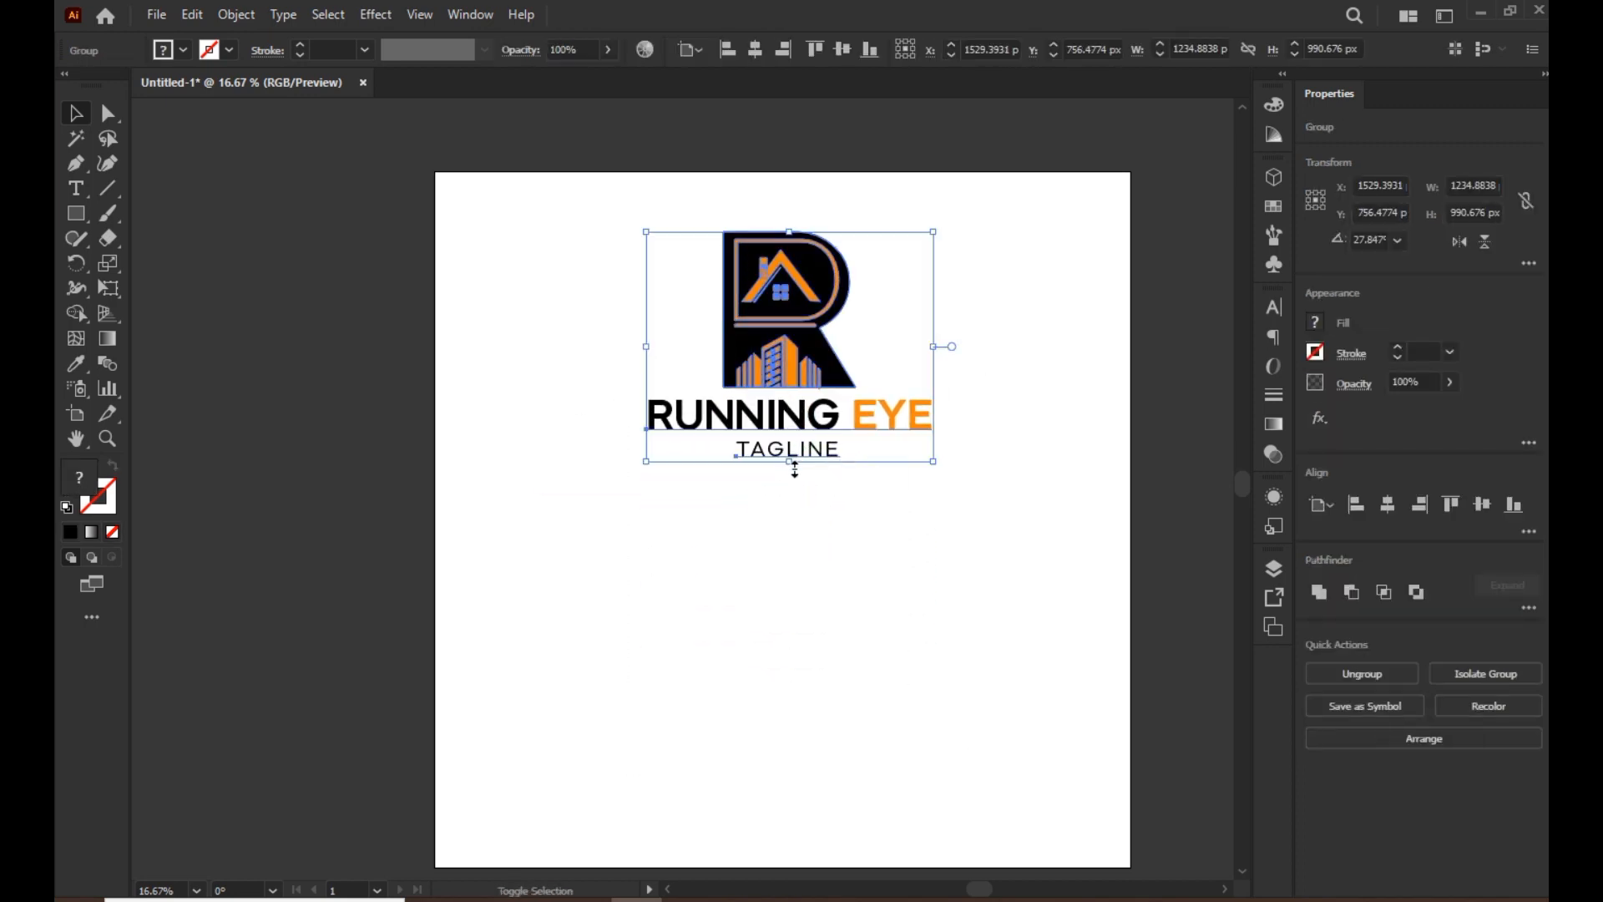
- Enlarge the logo group to about 1706 px wide in the upper part of the artboard and deselect it
left_click_drag(791, 468, 768, 538)
left_click(785, 595)
left_click_drag(797, 386, 794, 365)
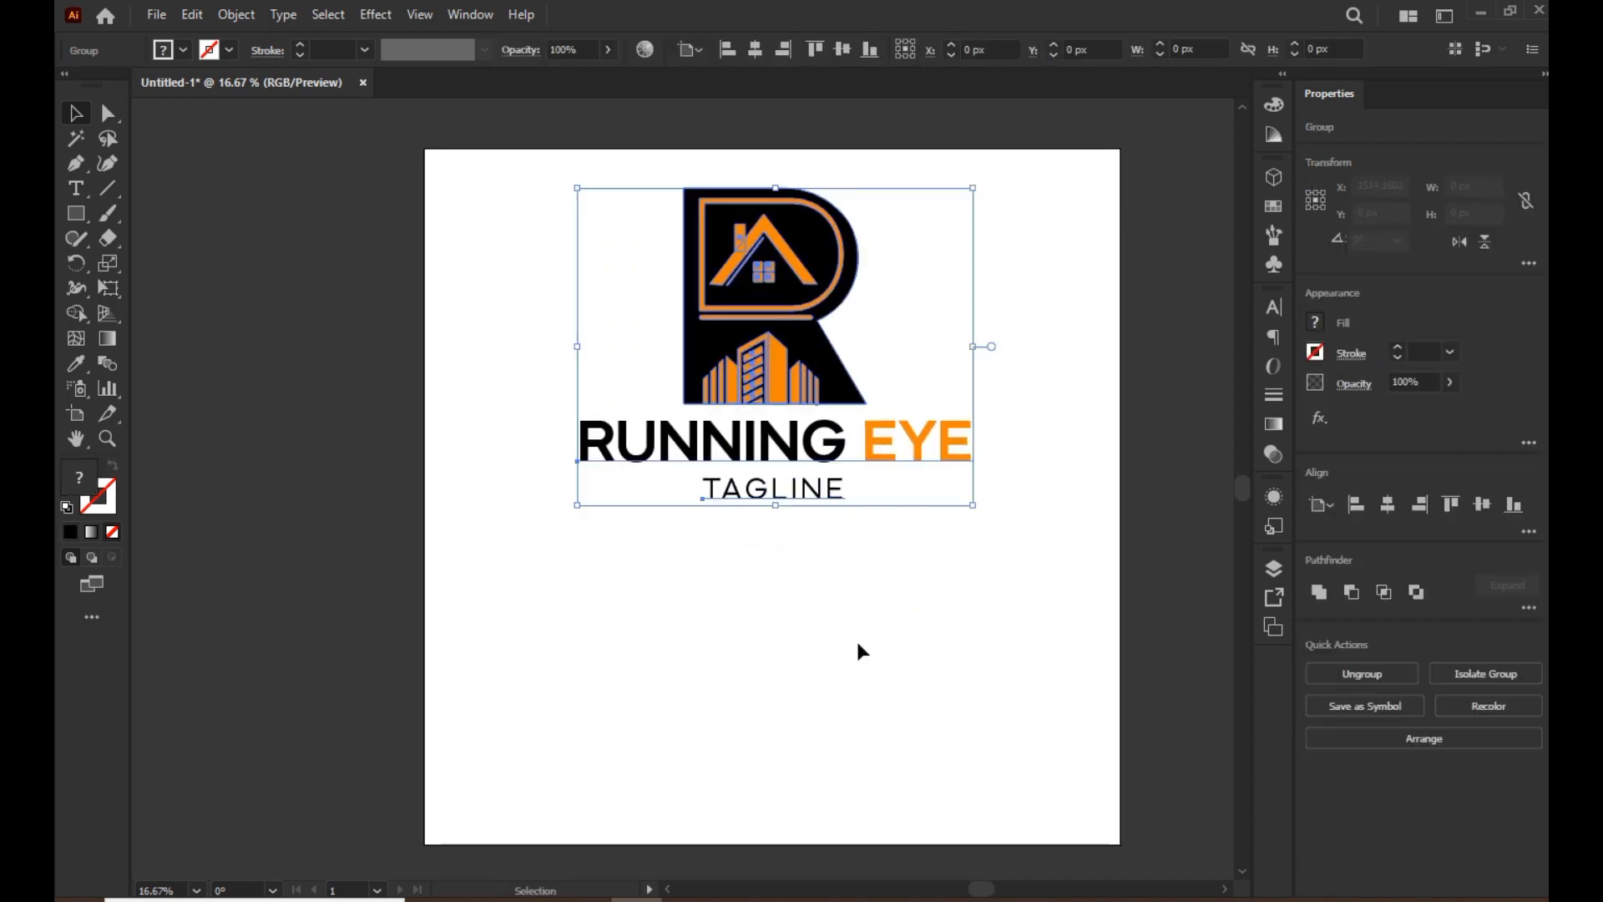
left_click(855, 639)
- Draw a black rectangle over the artboard's lower-left area, about half the artboard wide, and deselect it
left_click(74, 216)
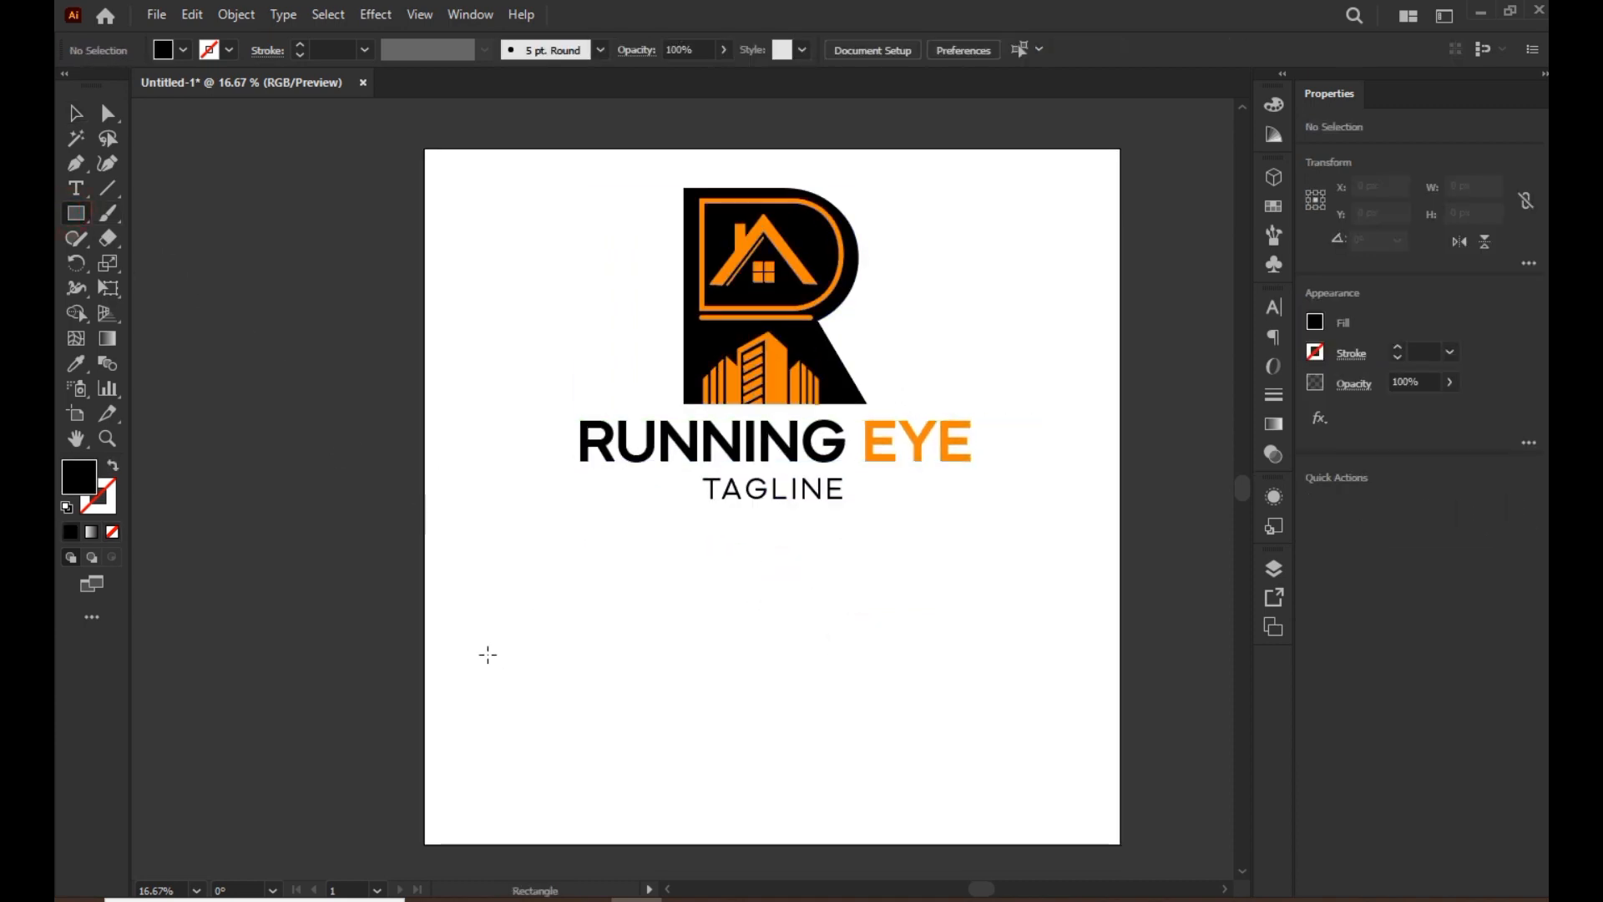
left_click_drag(425, 559, 780, 845)
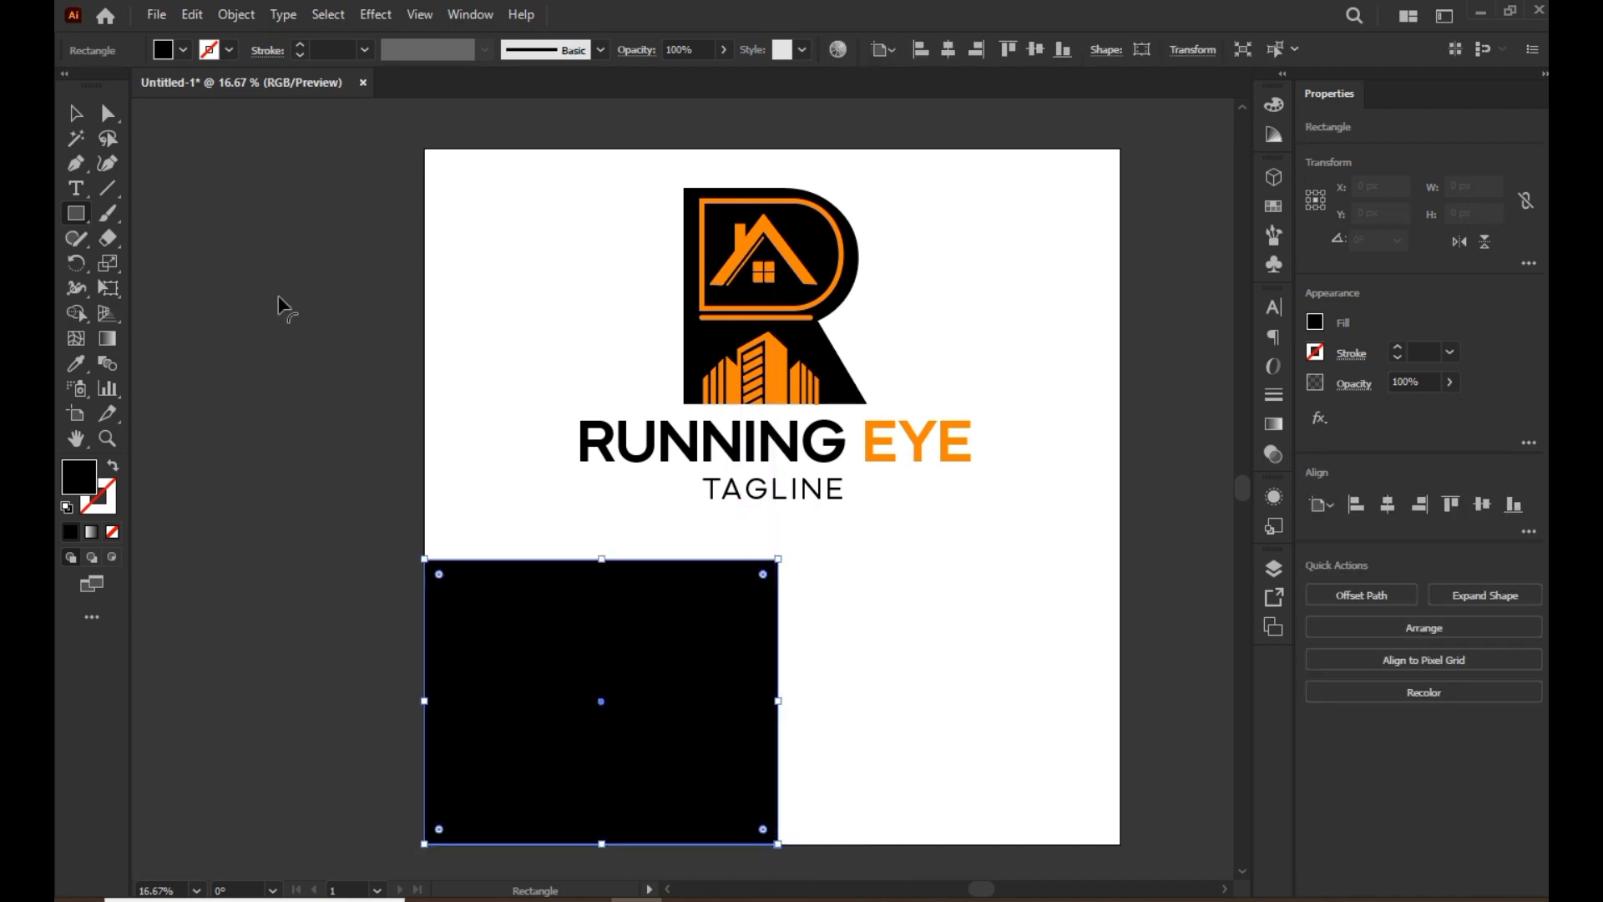
left_click(75, 113)
left_click(344, 293)
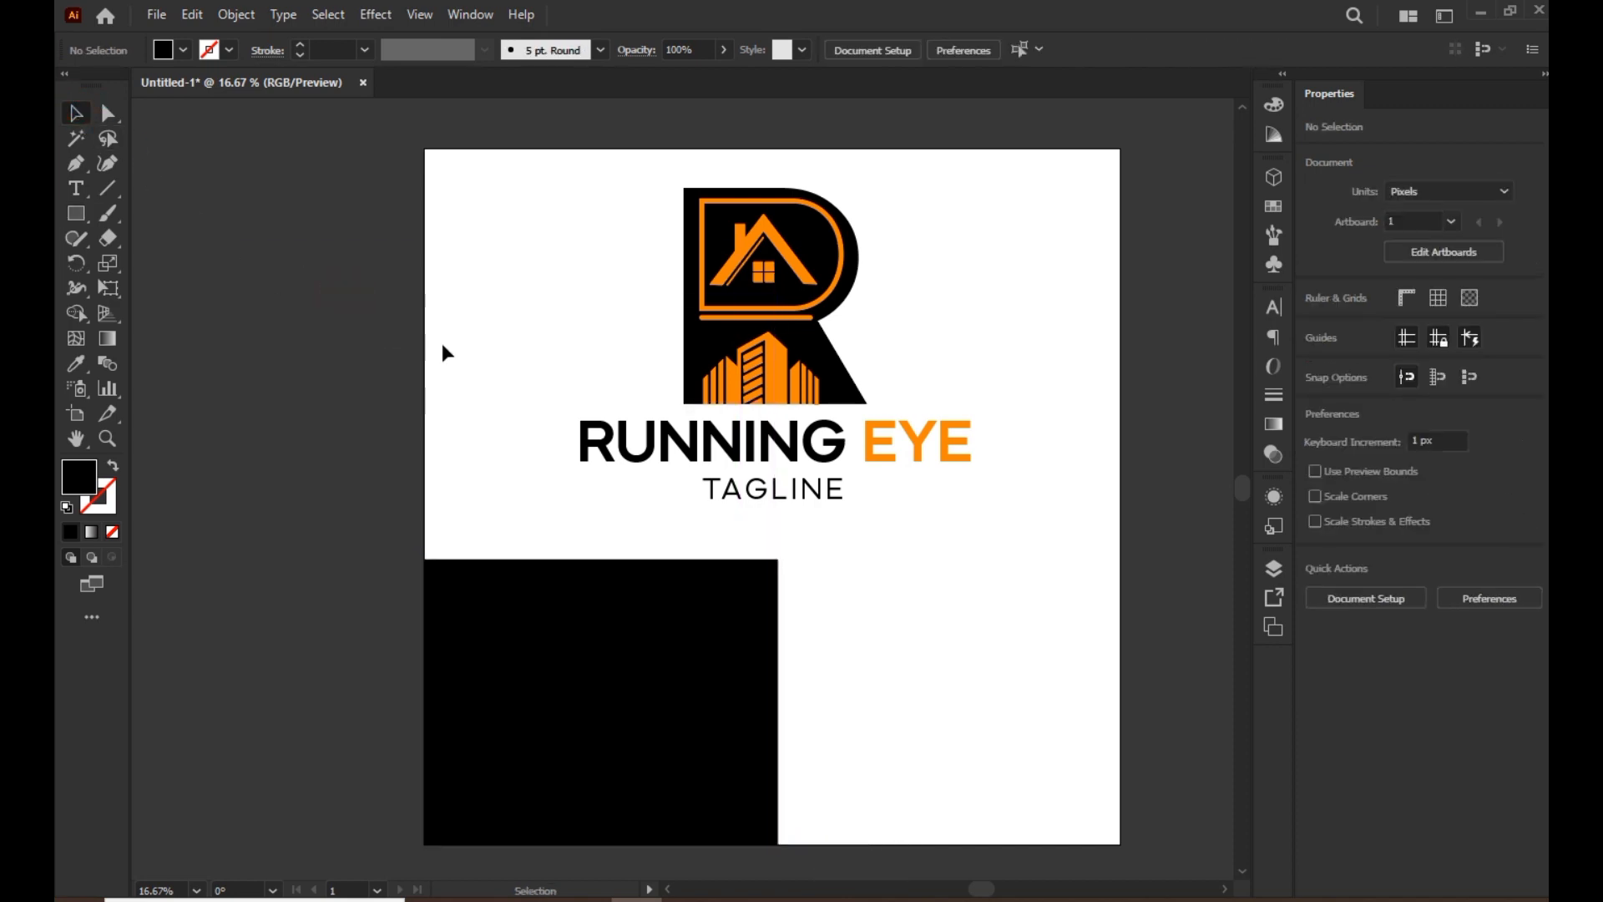
- Duplicate the logo group onto the black rectangle, bring the copy to the front, and scale it down to about 984 px wide
left_click(764, 365)
left_click_drag(764, 365, 618, 639)
right_click(618, 639)
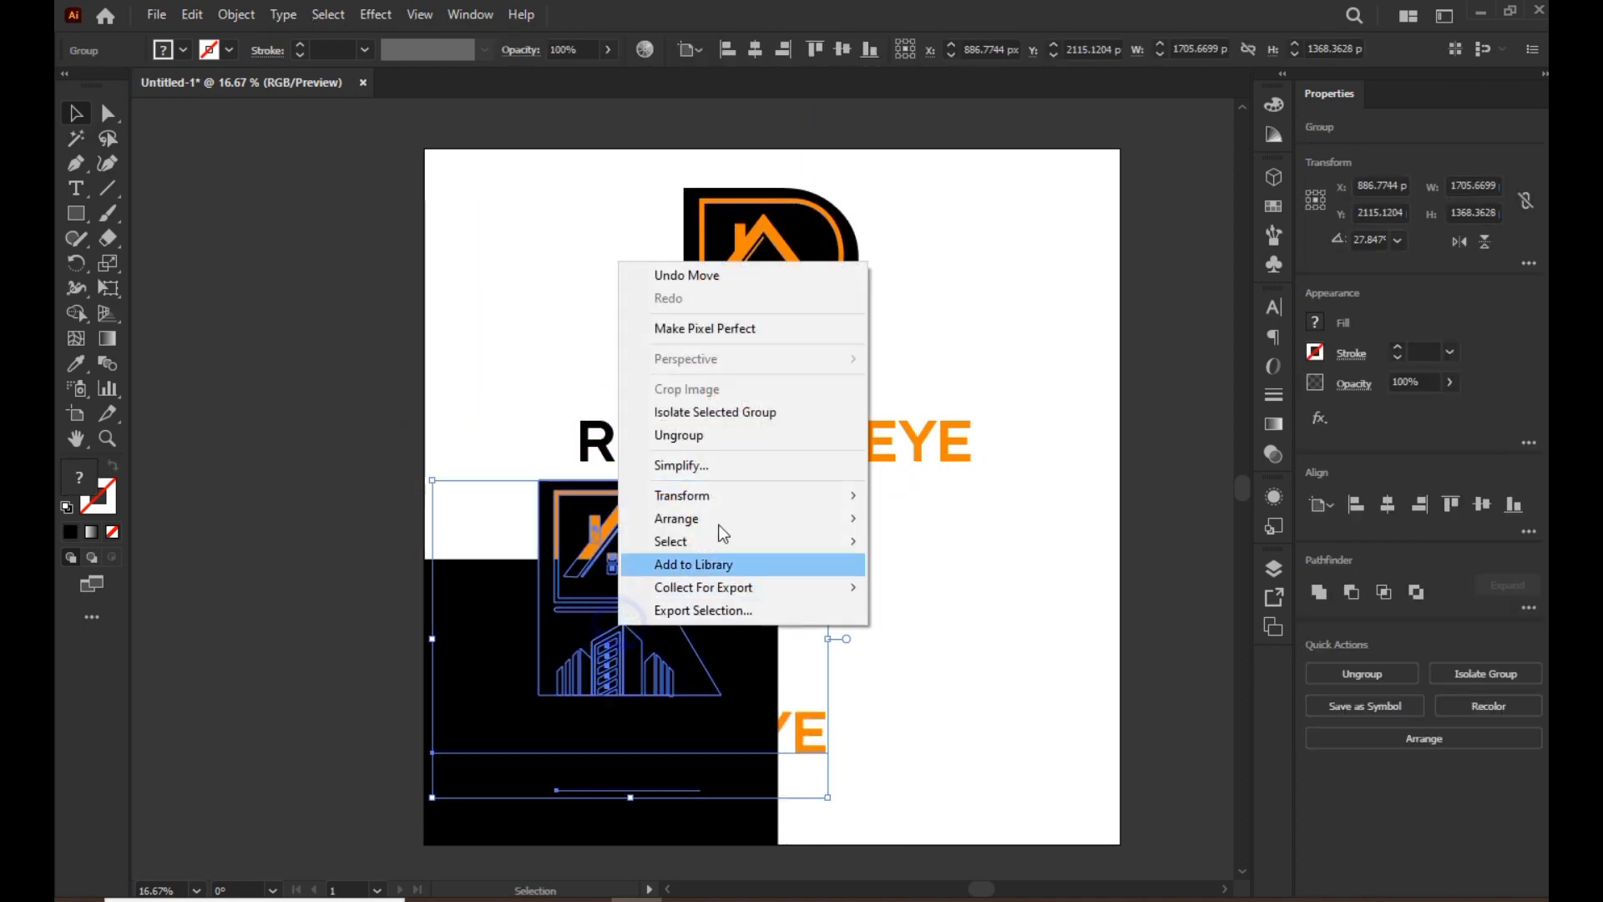
mouse_move(719, 516)
left_click(910, 526)
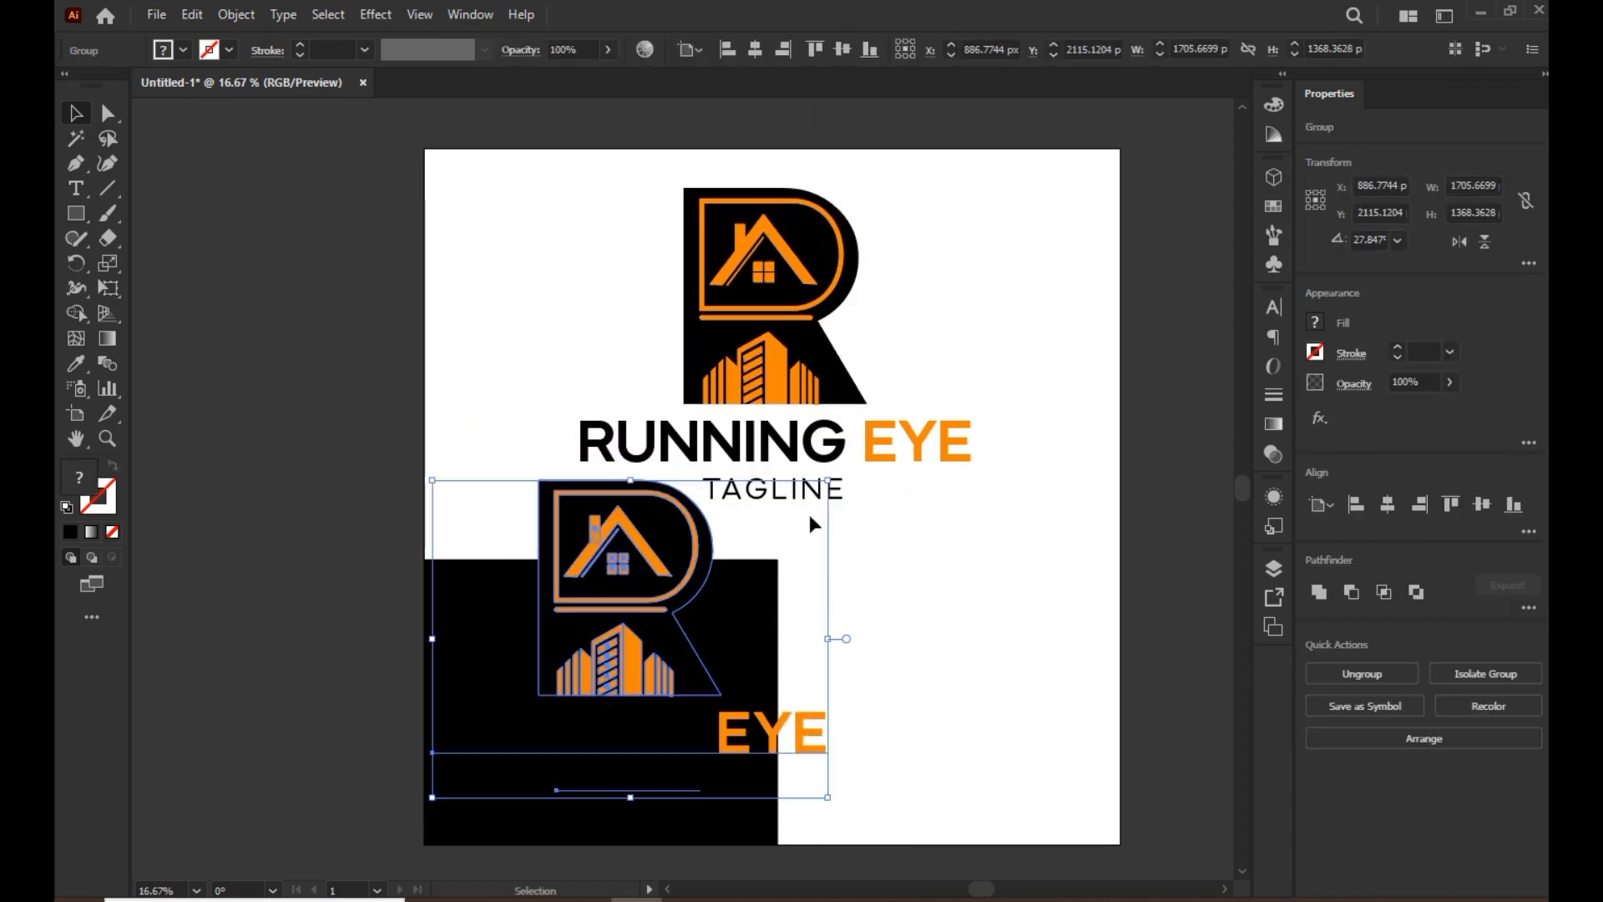
left_click_drag(828, 480, 661, 614)
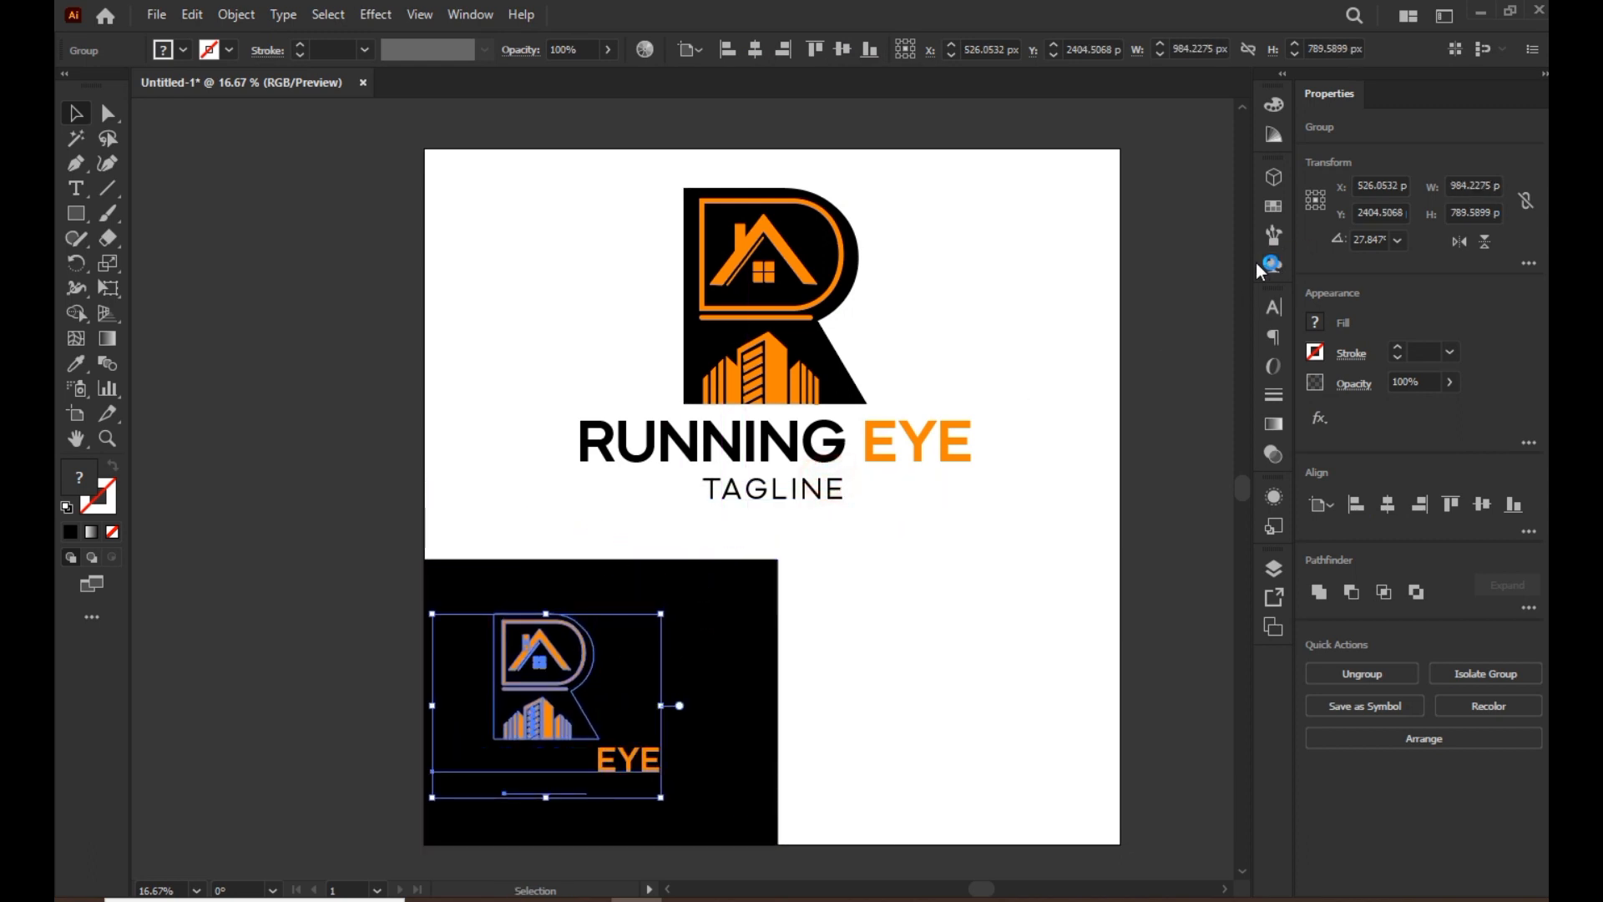
- Fill the whole logo copy with white and move it off the artboard to the empty area on the left
left_click(1280, 208)
left_click(1044, 233)
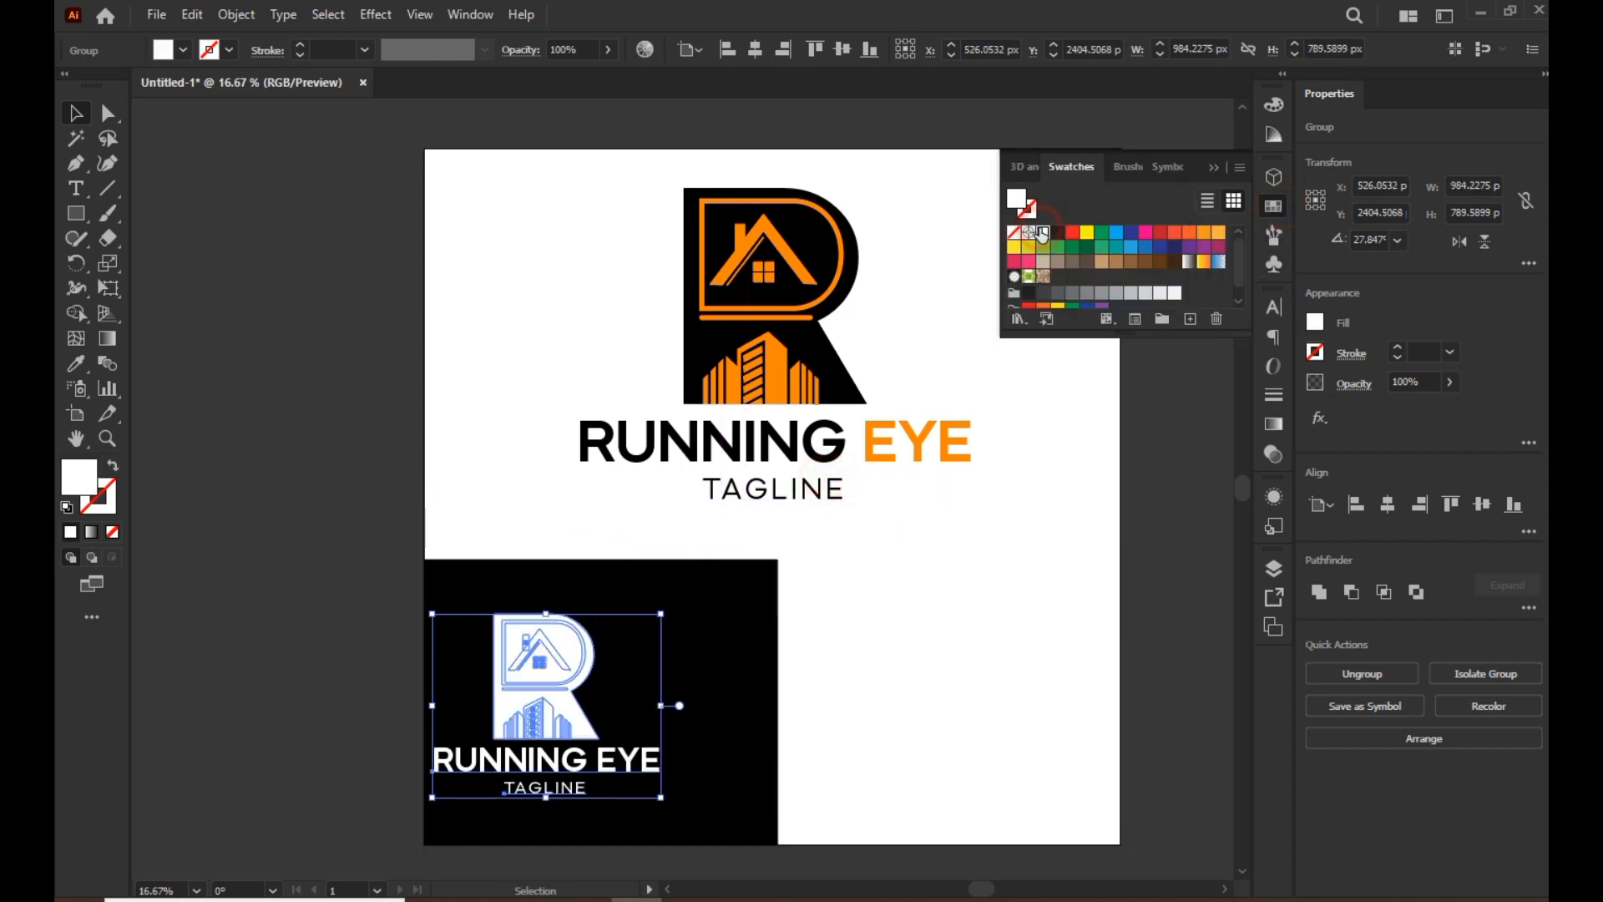
left_click(1215, 168)
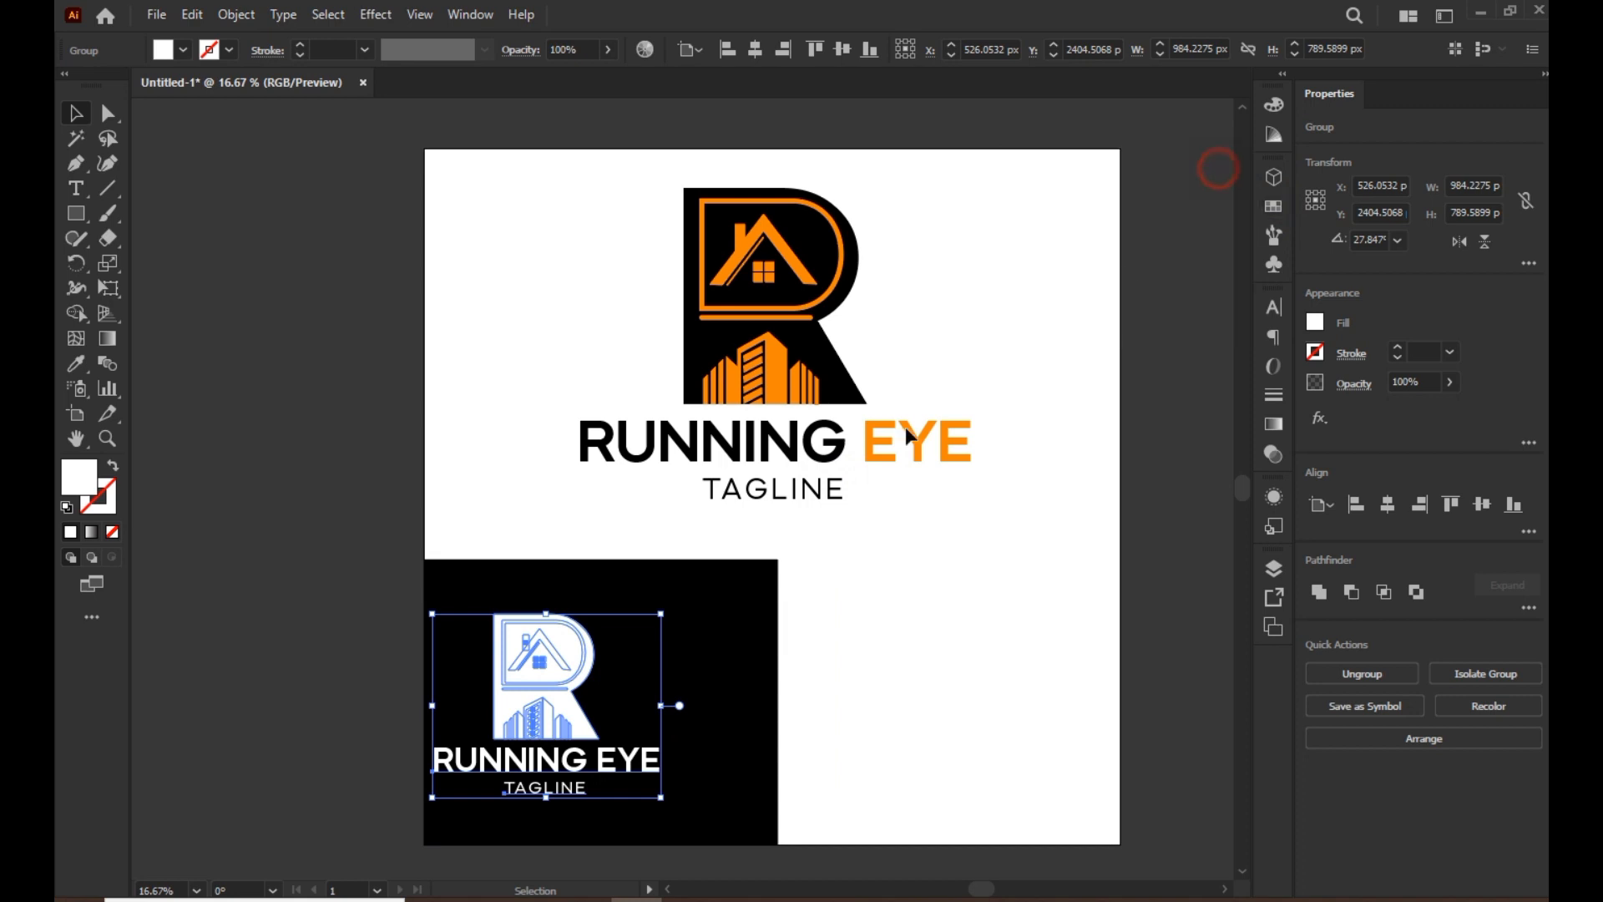
left_click_drag(555, 643, 283, 369)
left_click_drag(284, 442, 483, 474)
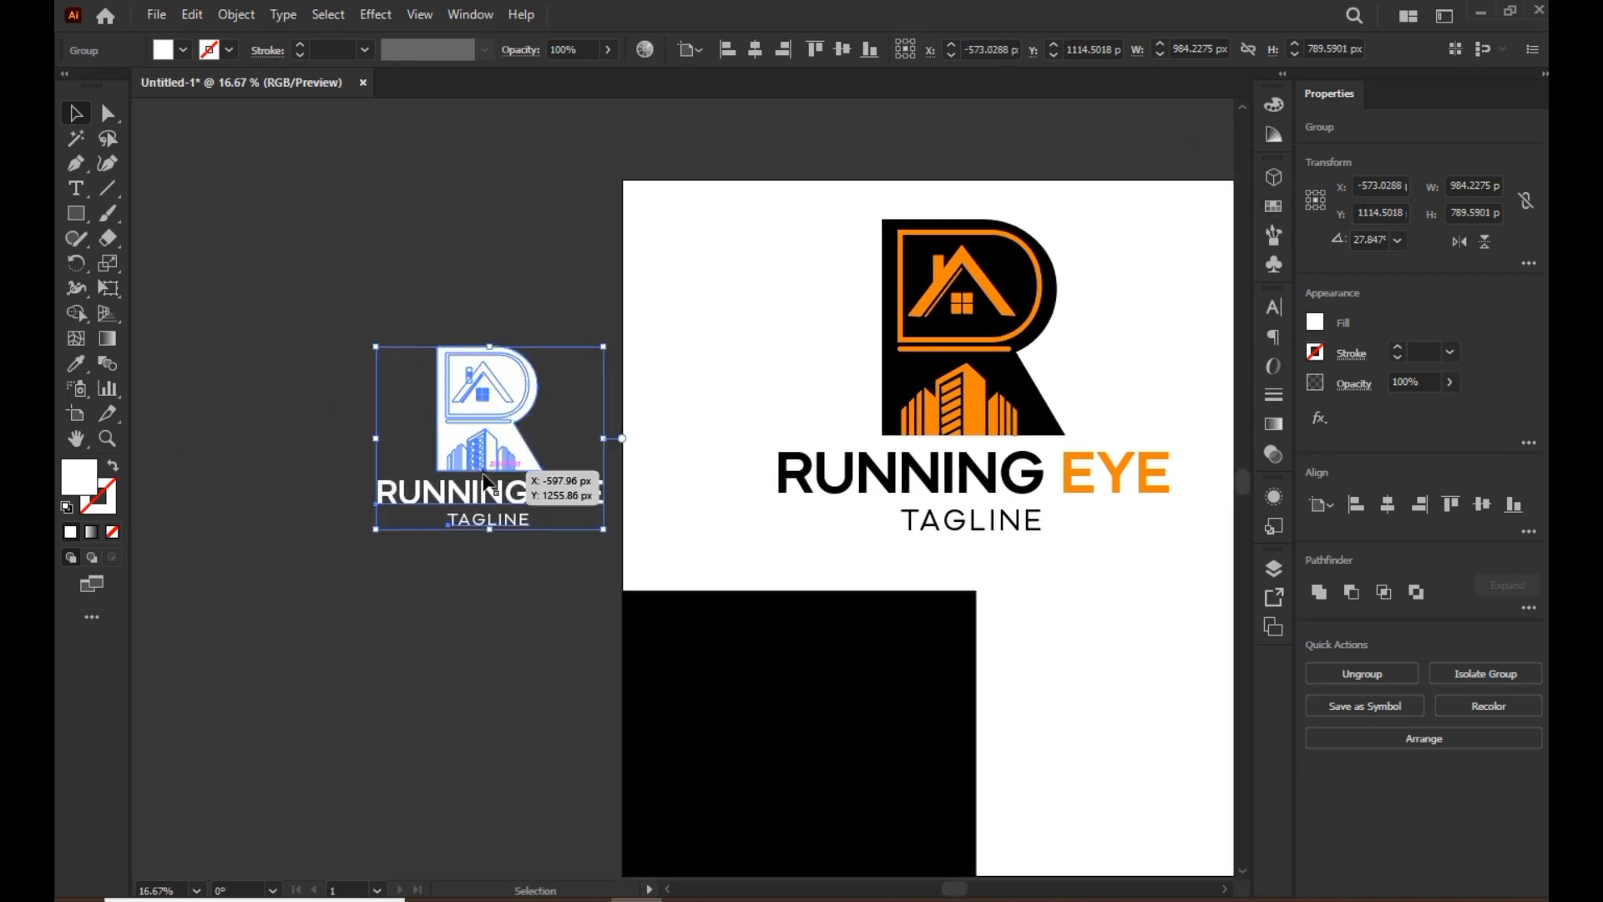
- Ungroup the white logo copy and also ungroup its R emblem so the letter and inner artwork are separate
right_click(518, 564)
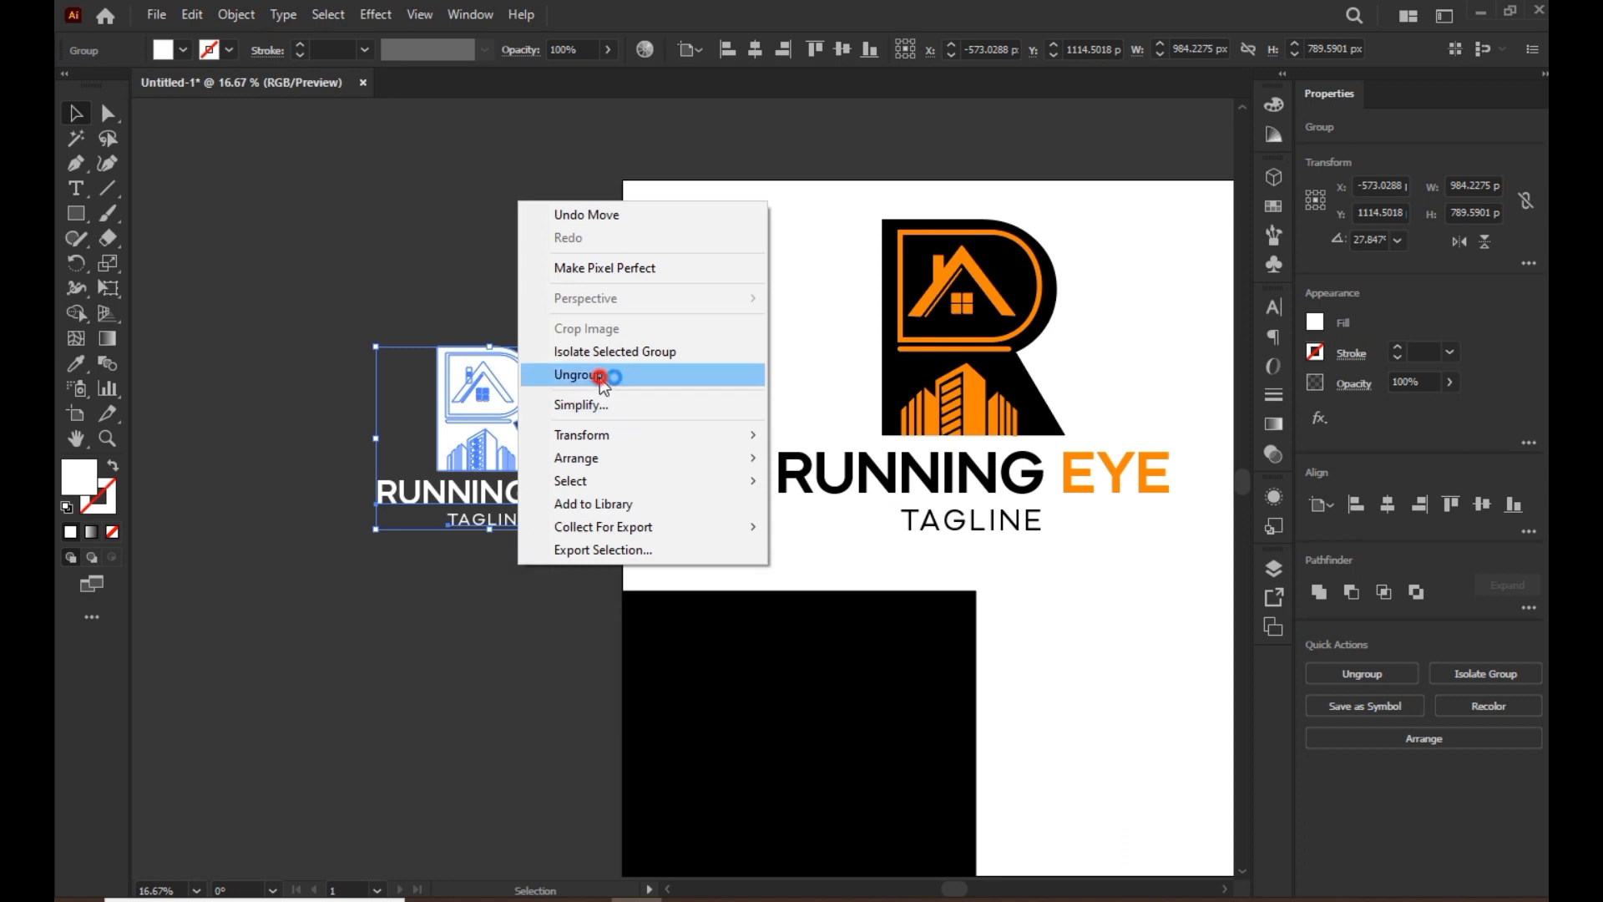
left_click(601, 376)
left_click(531, 716)
scroll(468, 376, "up", 2)
left_click_drag(508, 455, 506, 453)
right_click(506, 453)
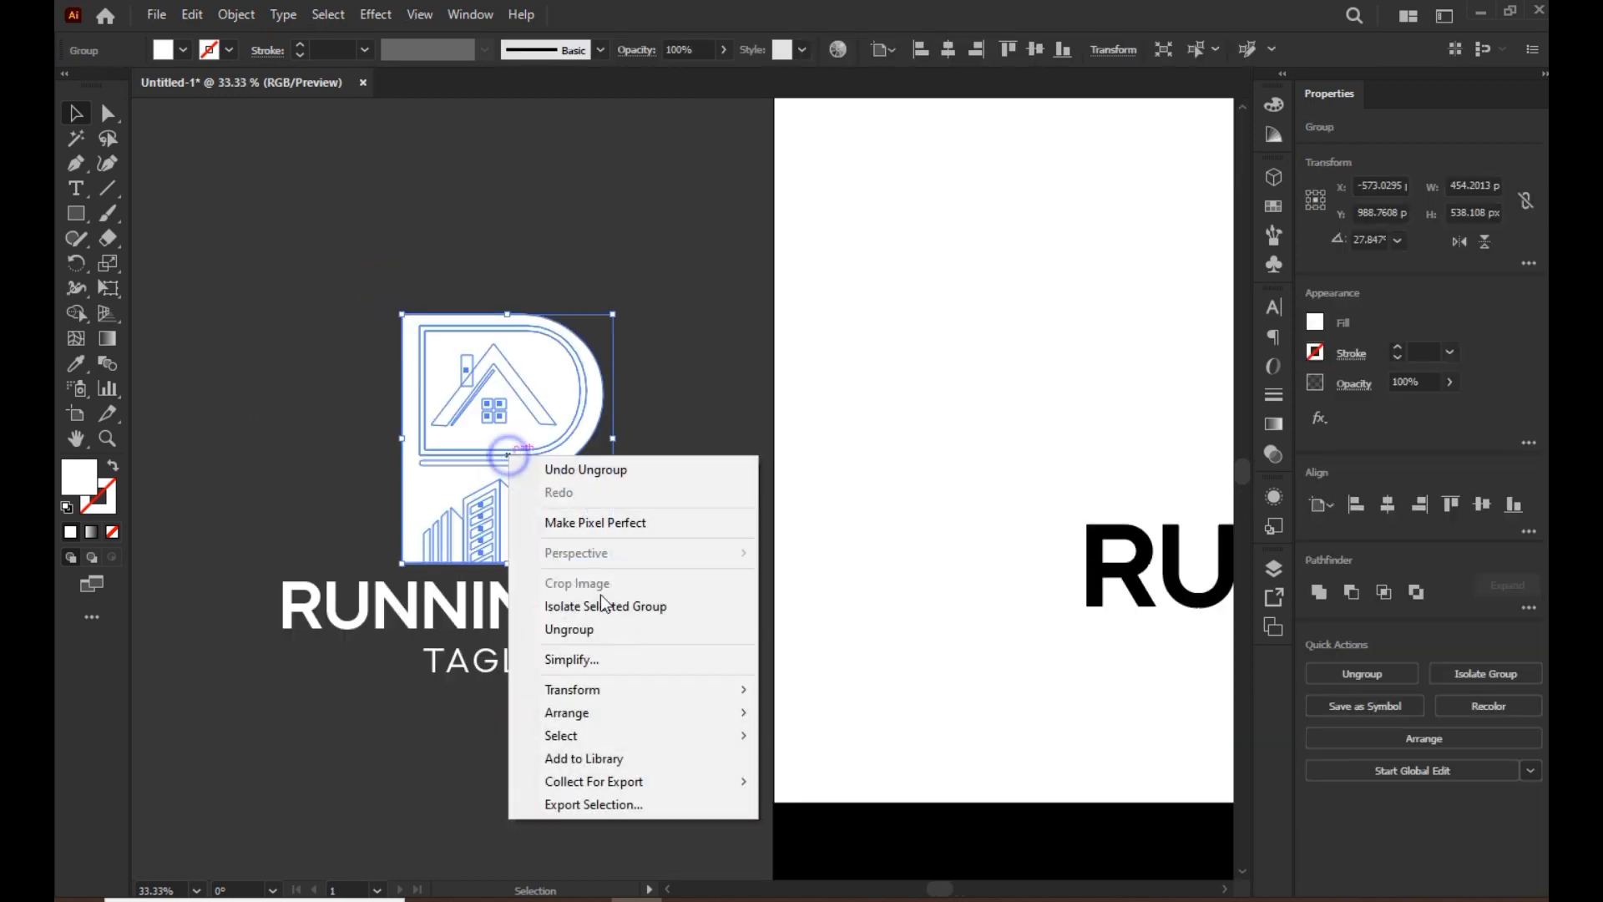
left_click(594, 634)
left_click(576, 780)
- Fill the inner outline, house and skyline of the white R with black, leaving the letter shape out of the selection
left_click(428, 482)
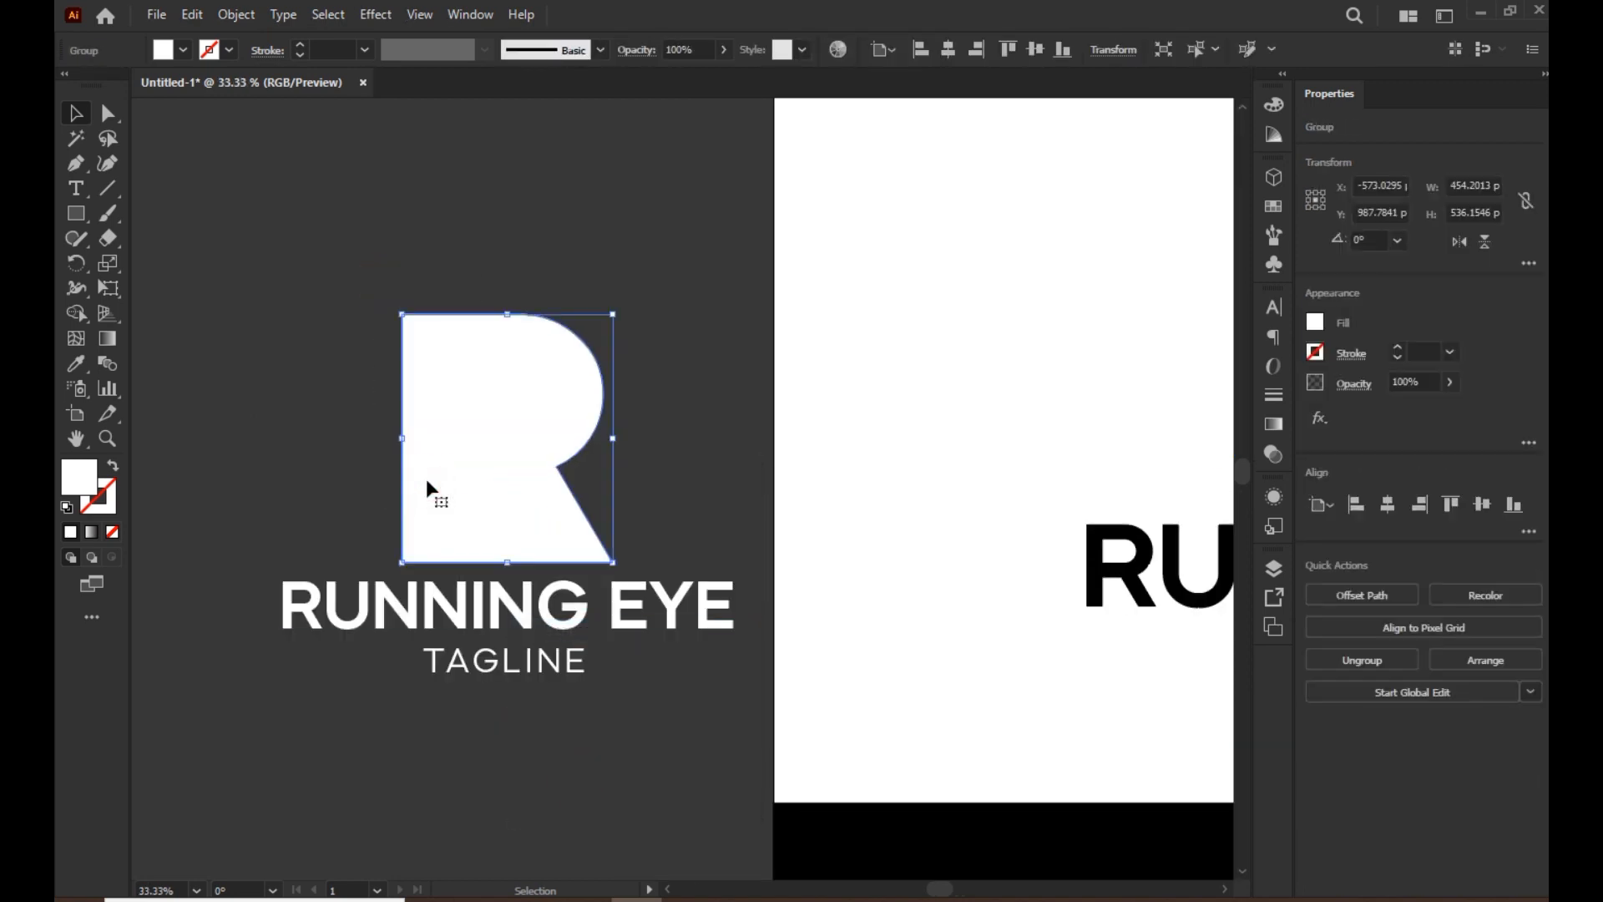
left_click_drag(319, 233, 650, 478)
left_click(646, 470)
left_click_drag(379, 275, 635, 560)
left_click(594, 410, "shift")
left_click(1272, 206)
left_click(1057, 233)
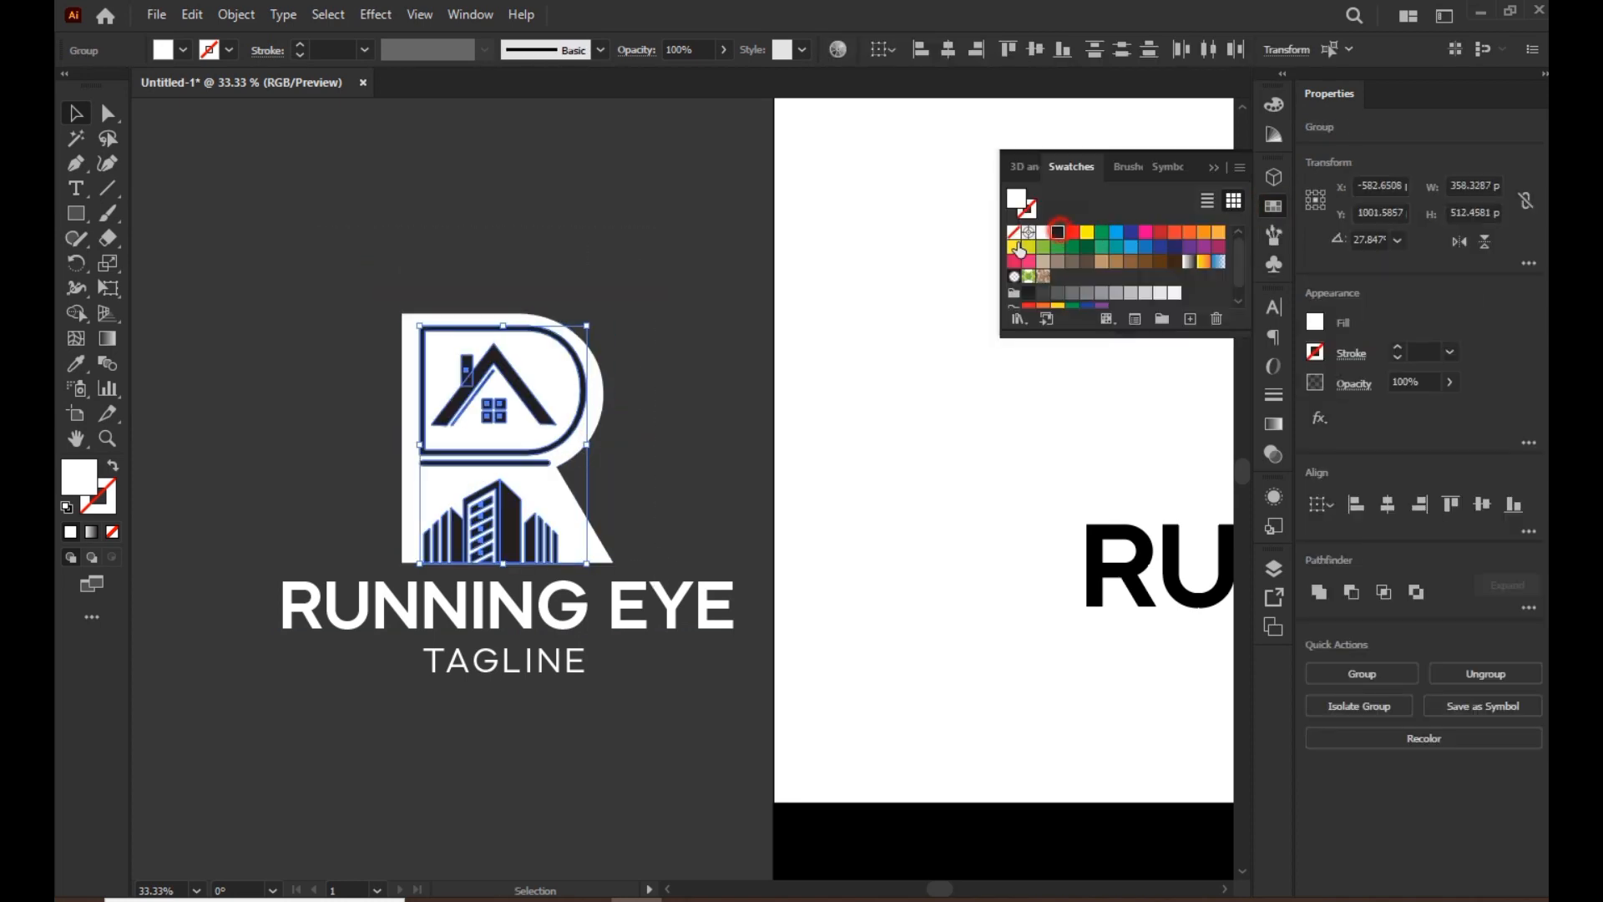
left_click(674, 364)
- Duplicate the white logo with its text onto the black rectangle and scale the copy up slightly
scroll(675, 364, "down", 2)
left_click_drag(734, 567, 735, 560)
scroll(656, 419, "down", 1)
left_click_drag(627, 447, 942, 697)
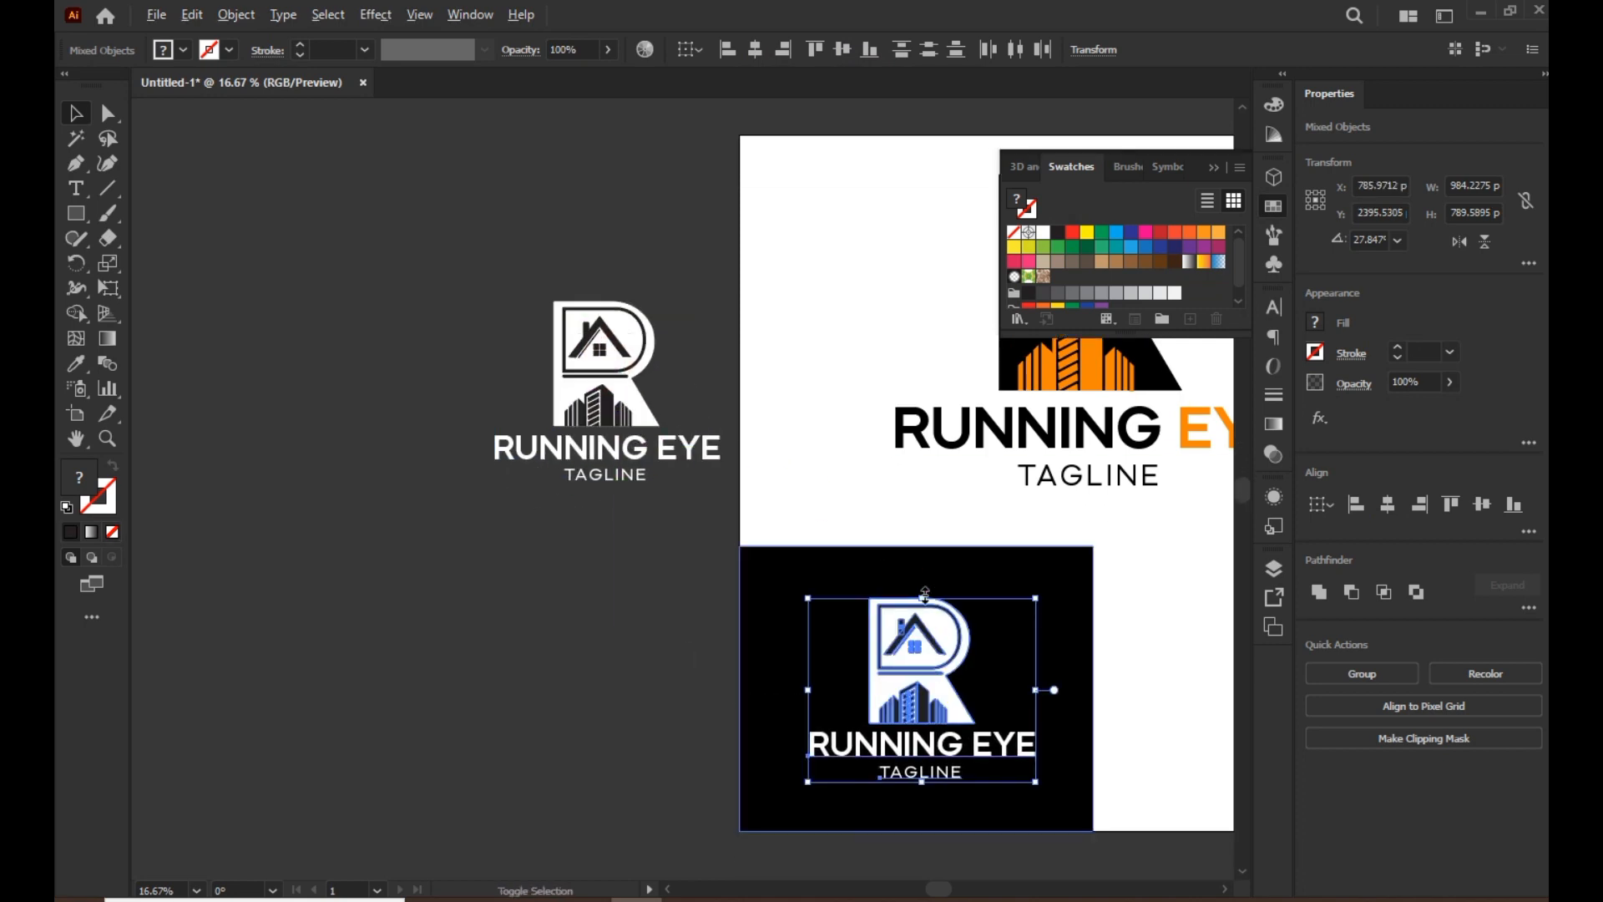
left_click_drag(809, 597, 571, 622)
left_click(675, 587)
- Invert the colours of the off-artboard logo: inner artwork white, R letter and both text lines black
scroll(465, 327, "up", 1)
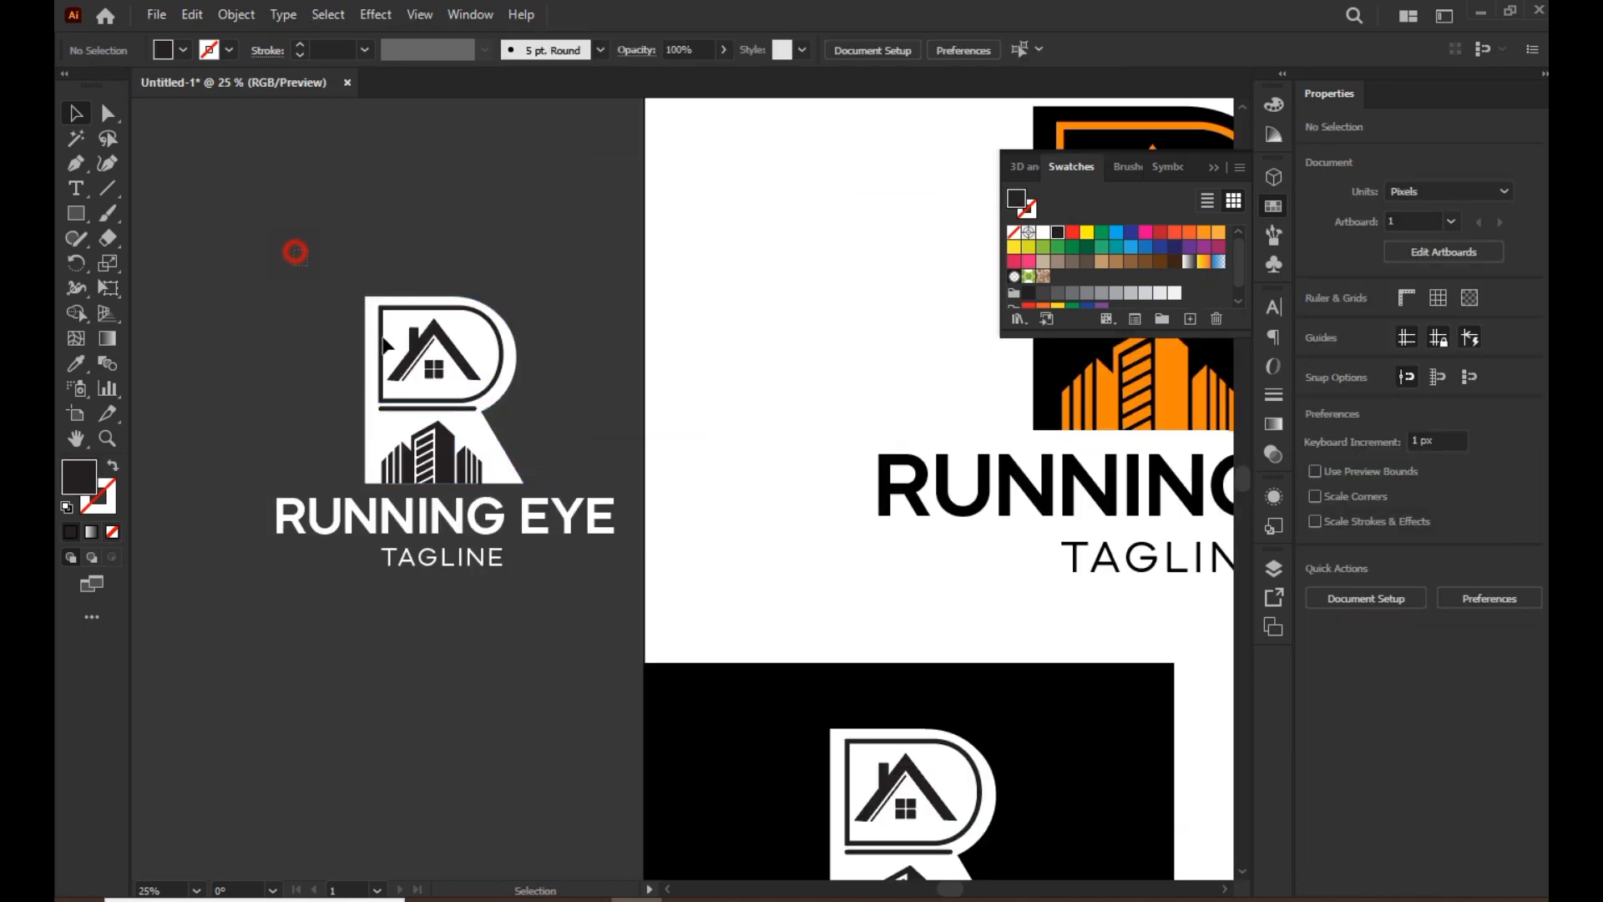
left_click_drag(557, 489, 558, 487)
left_click(1049, 235)
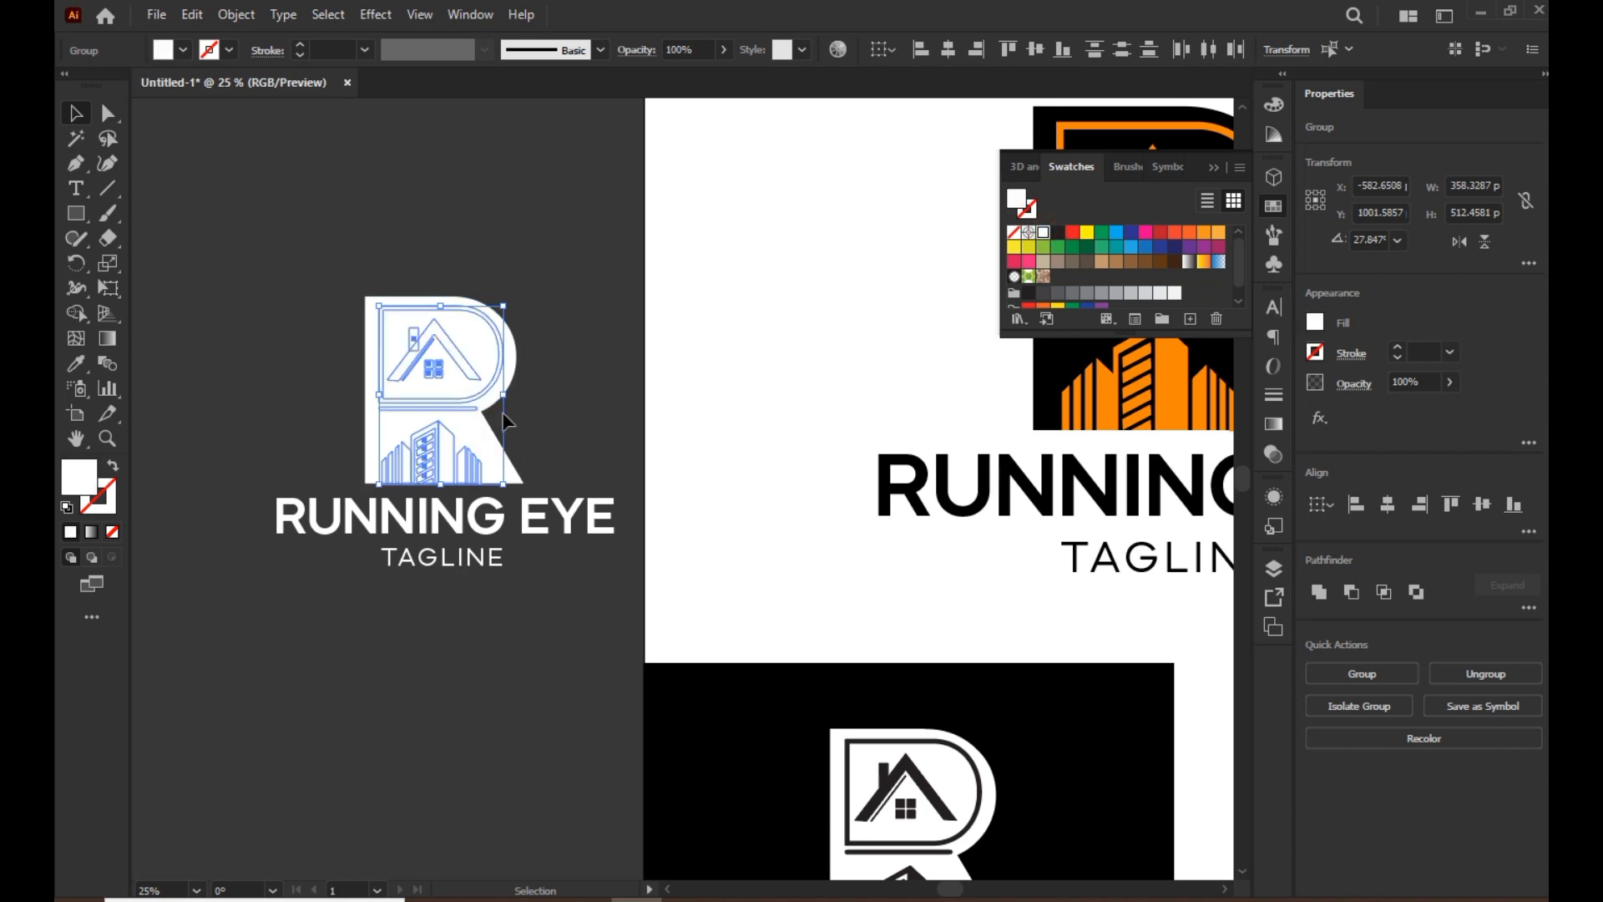
left_click(547, 397)
left_click_drag(569, 584, 574, 588)
left_click(510, 344, "shift")
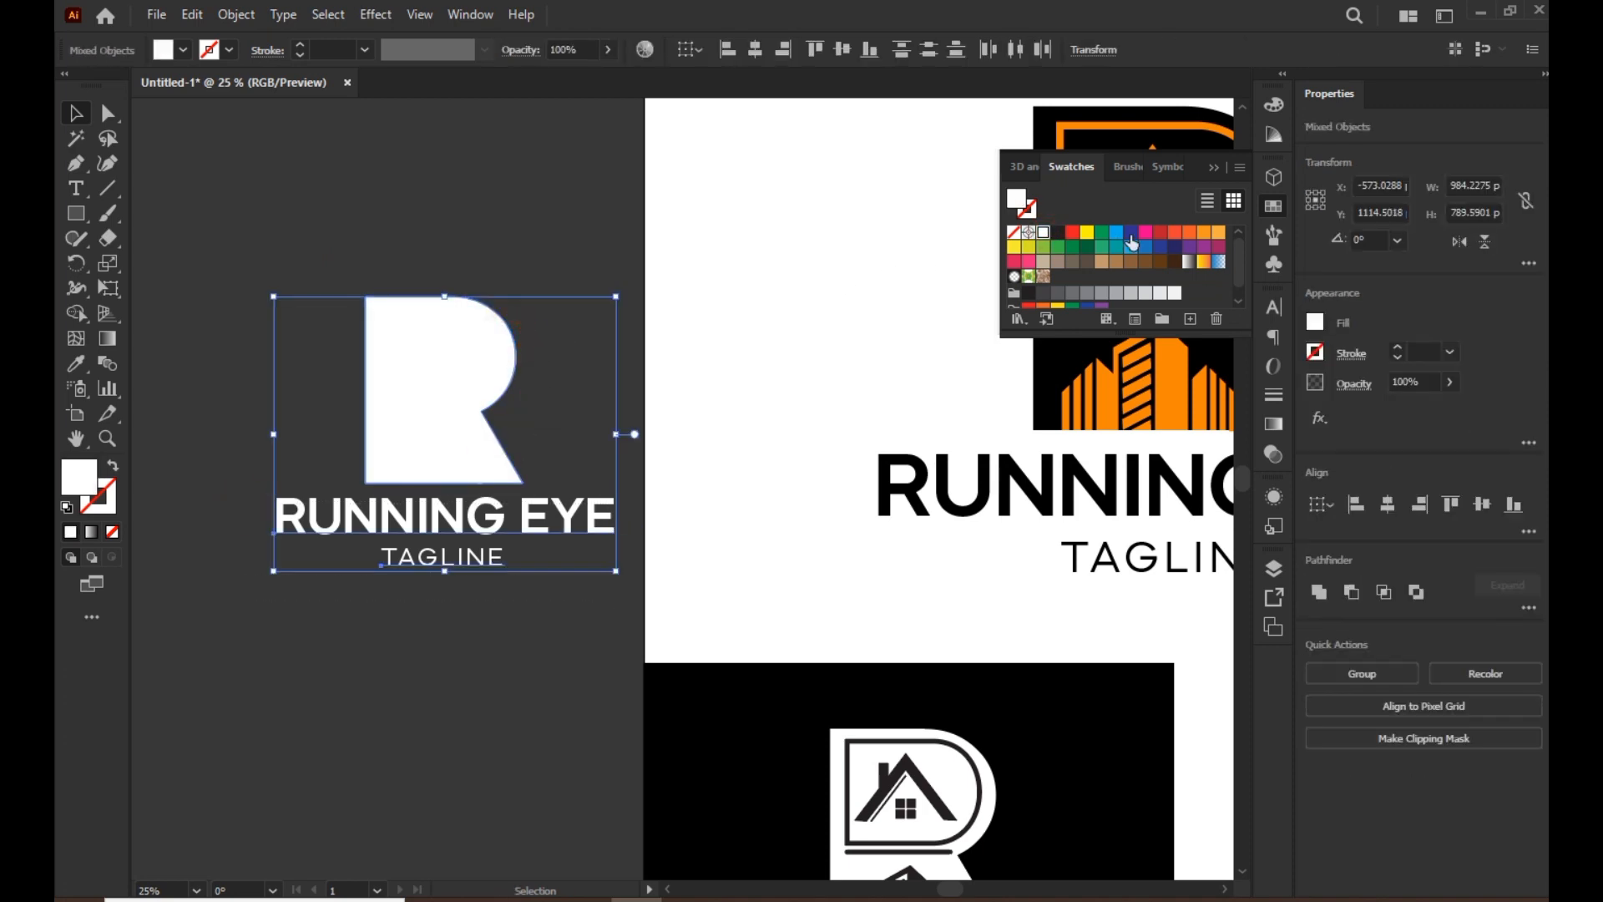
left_click(1057, 233)
- Place the black logo version in the artboard's white lower-right area and deselect it
scroll(536, 612, "down", 2)
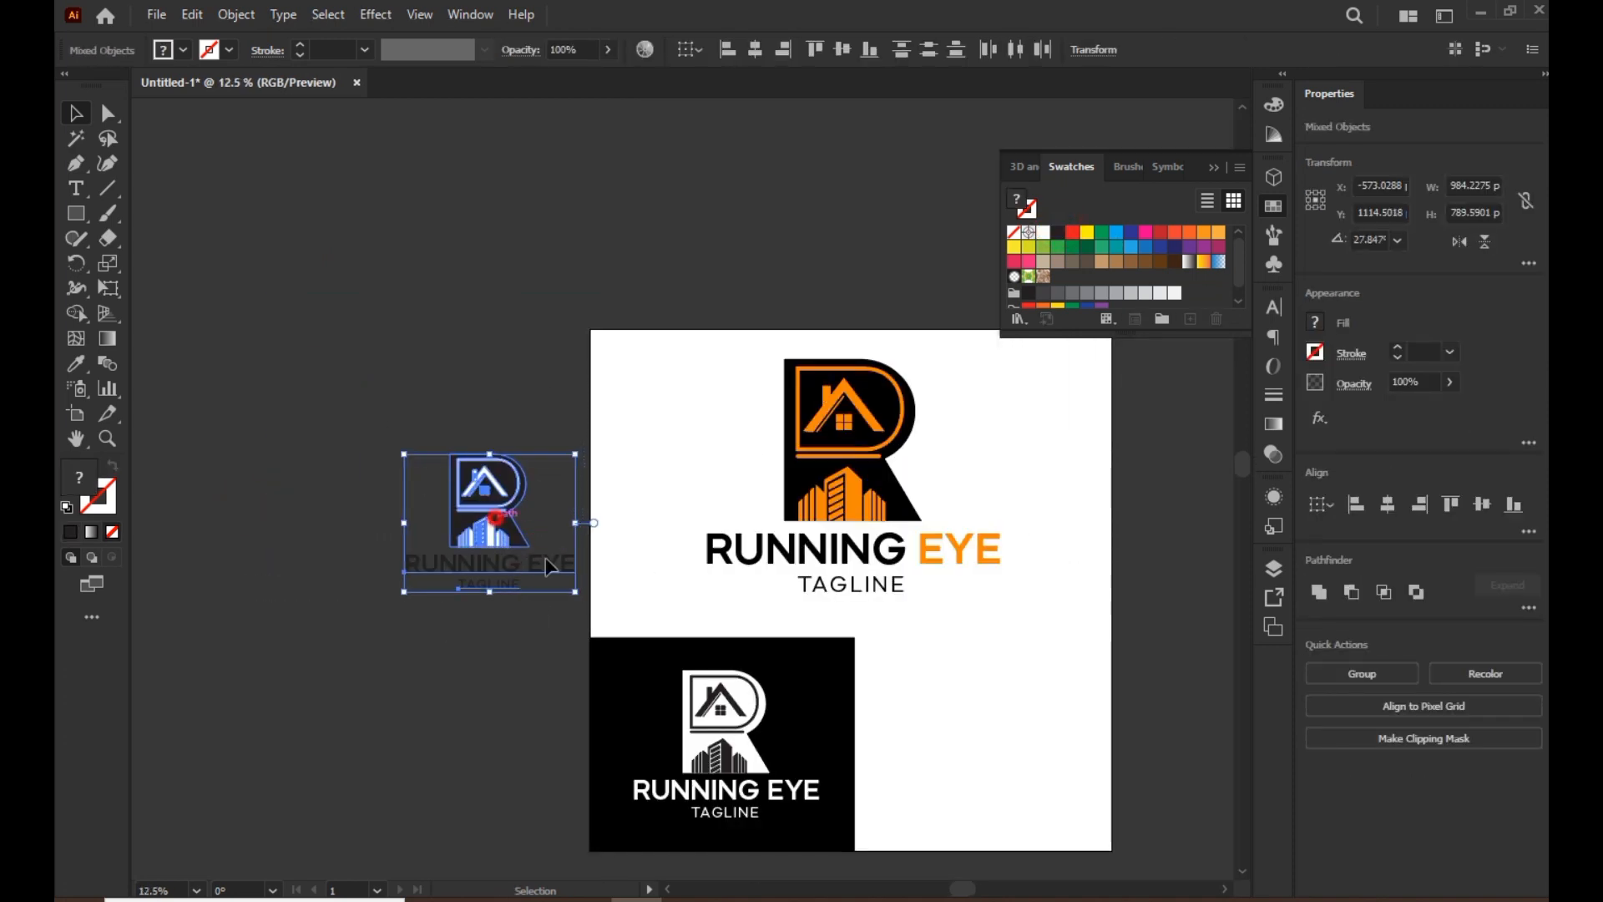
left_click_drag(544, 558, 1044, 789)
left_click(1151, 731)
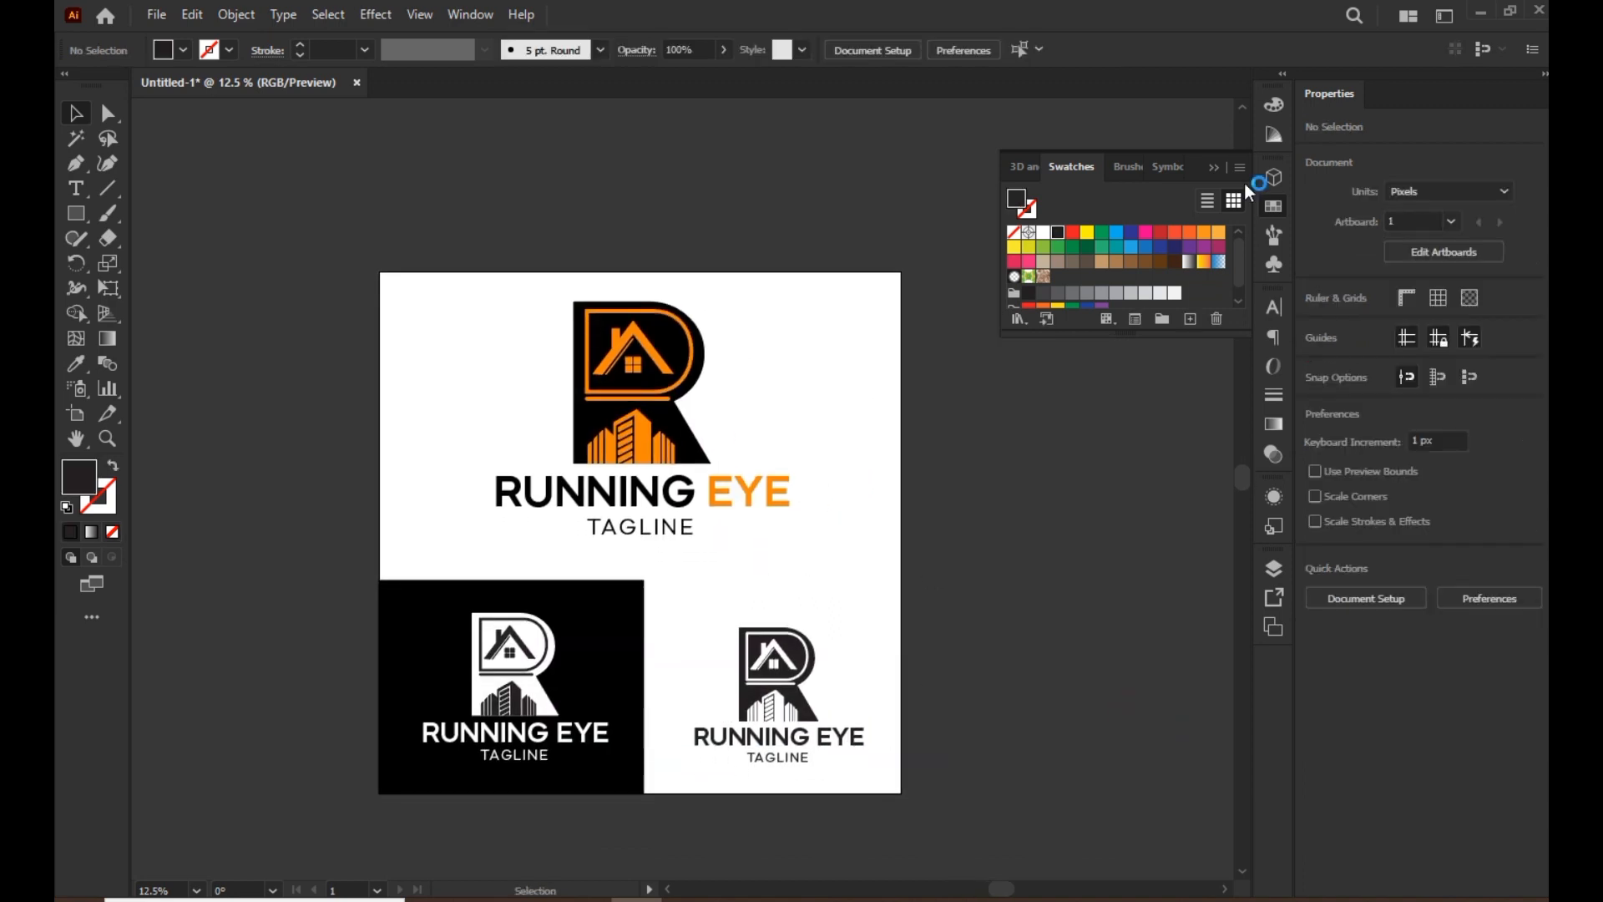
scroll(759, 553, "up", 1)
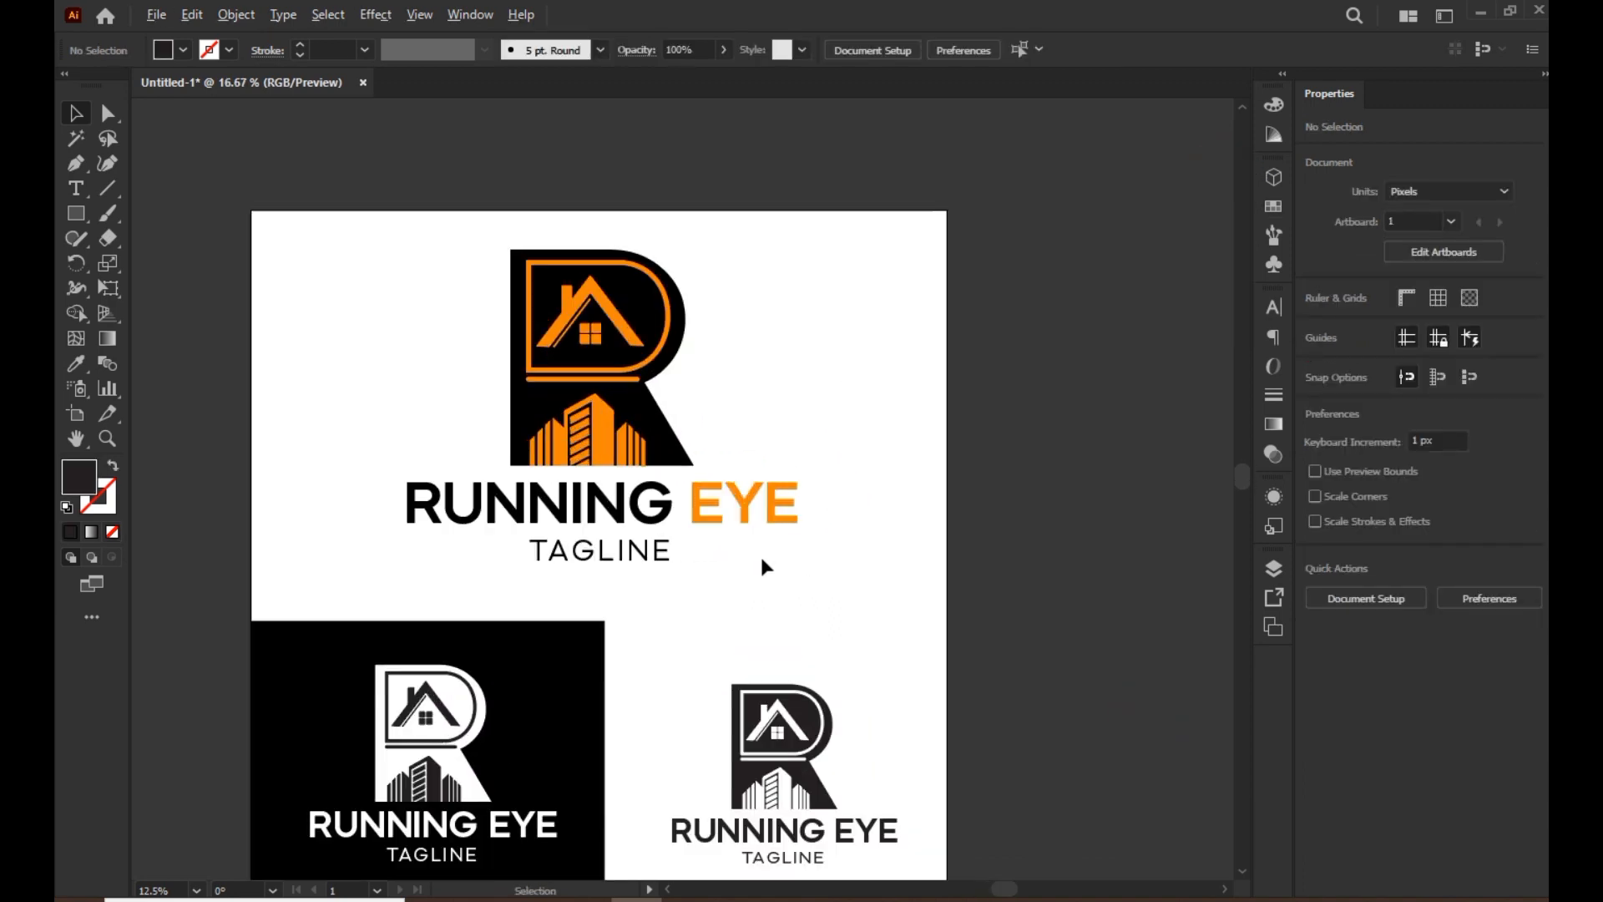
left_click_drag(760, 552, 829, 517)
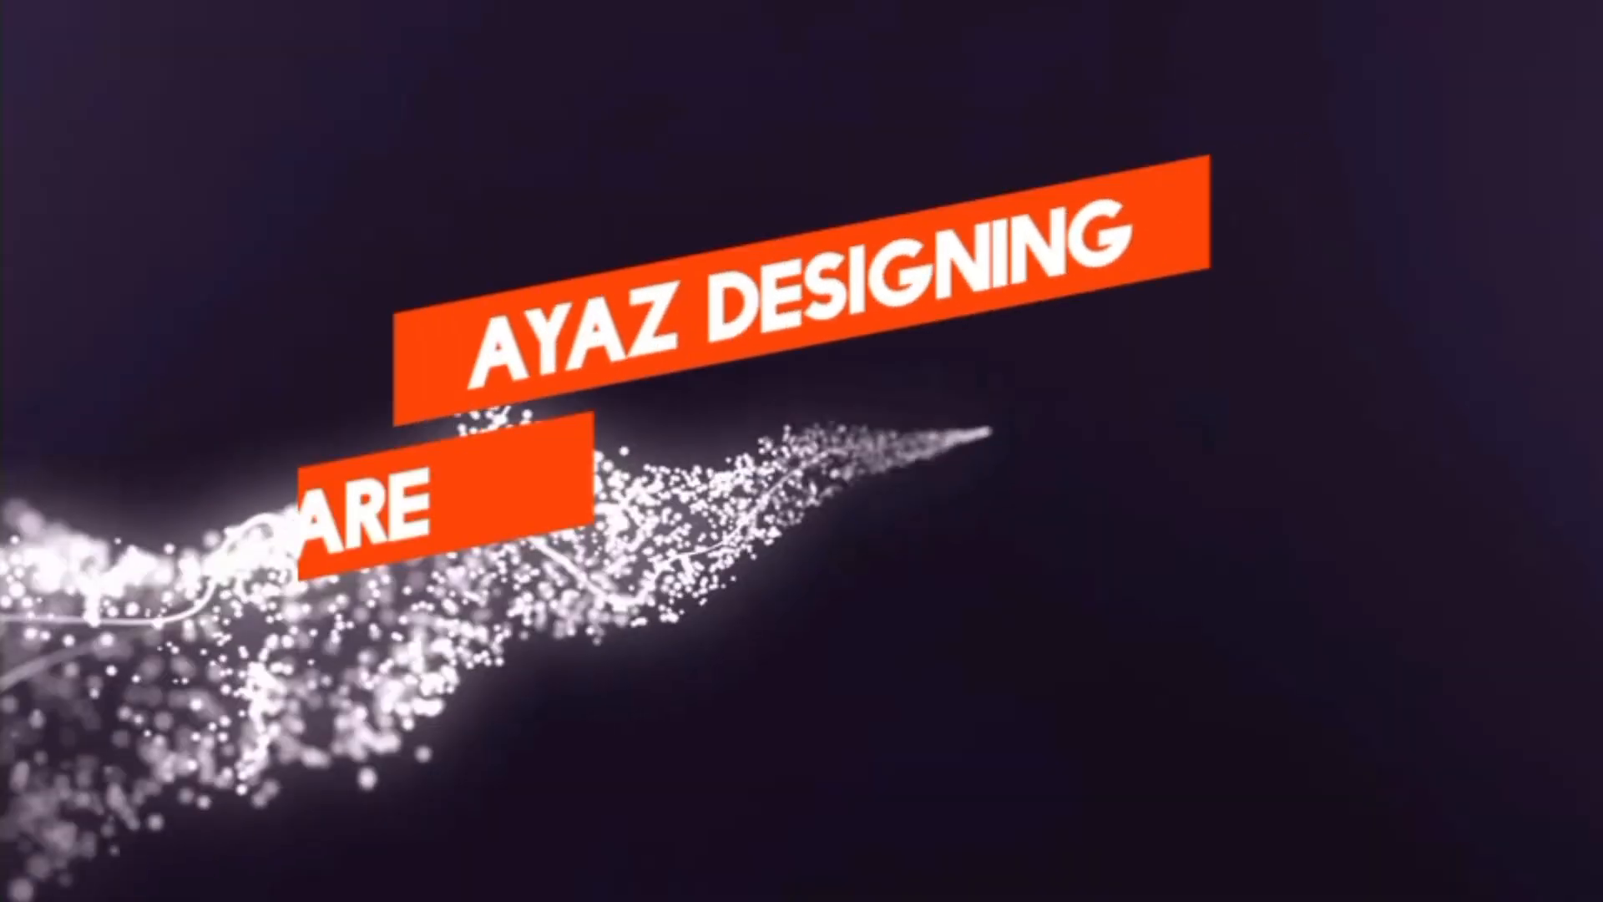